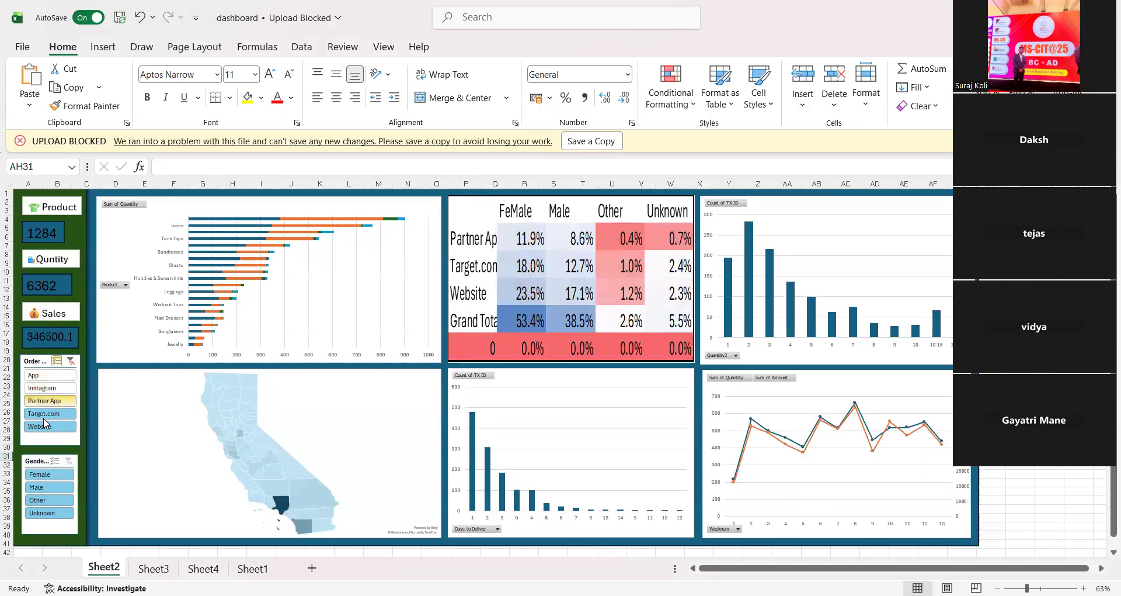
# Step: Include Instagram and App in the dashboard's order mode filter, then toggle Website and Target.com off and back on
pyautogui.click(52, 386)
pyautogui.click(52, 375)
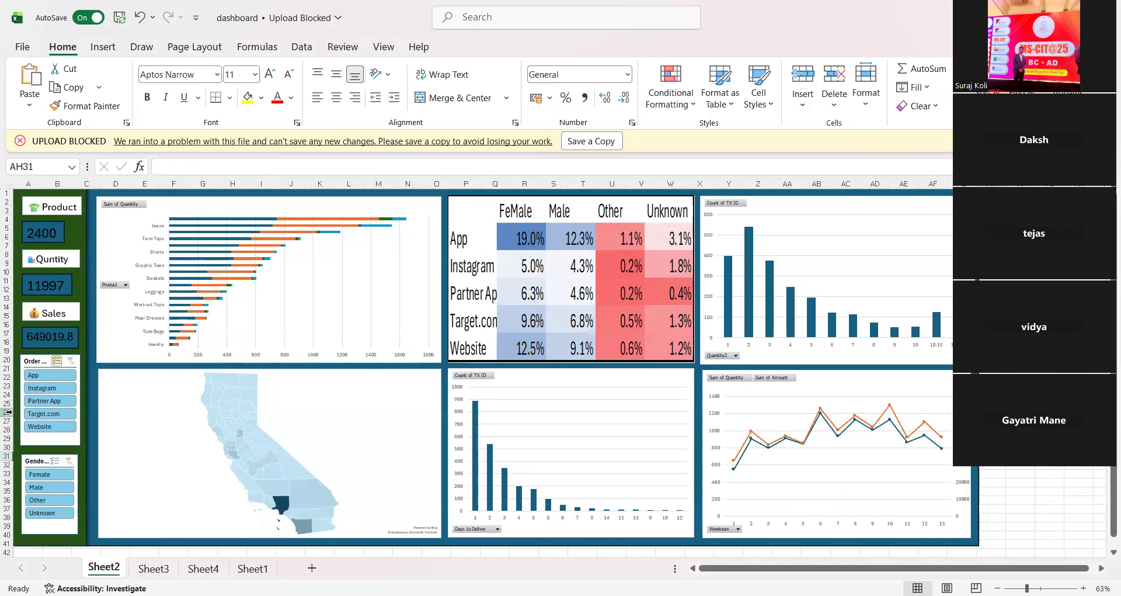
pyautogui.click(56, 426)
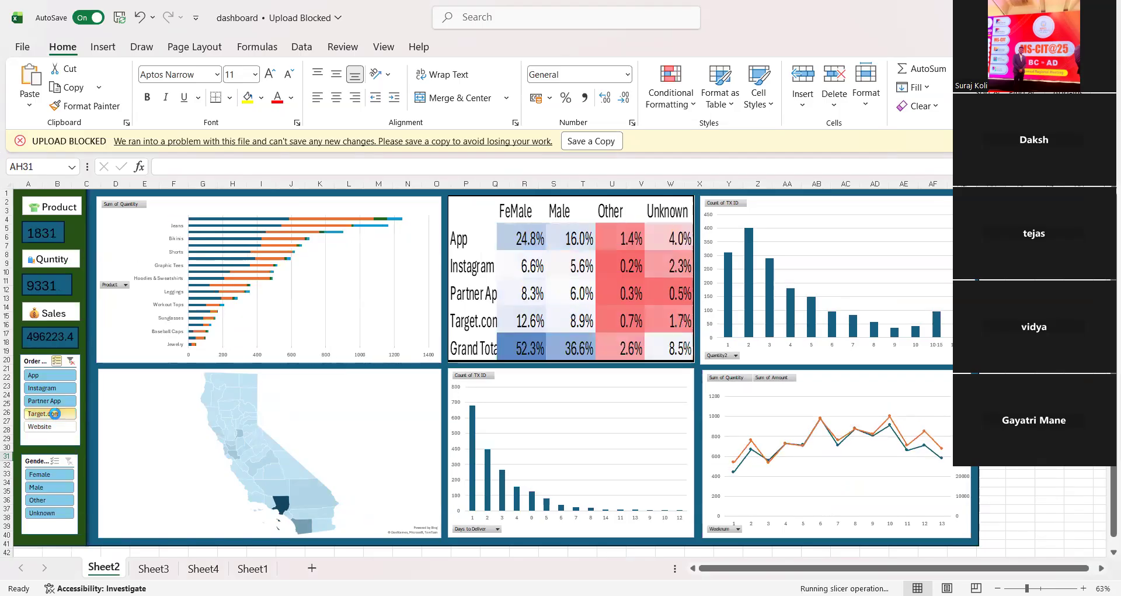
pyautogui.click(56, 414)
pyautogui.click(56, 427)
pyautogui.click(59, 414)
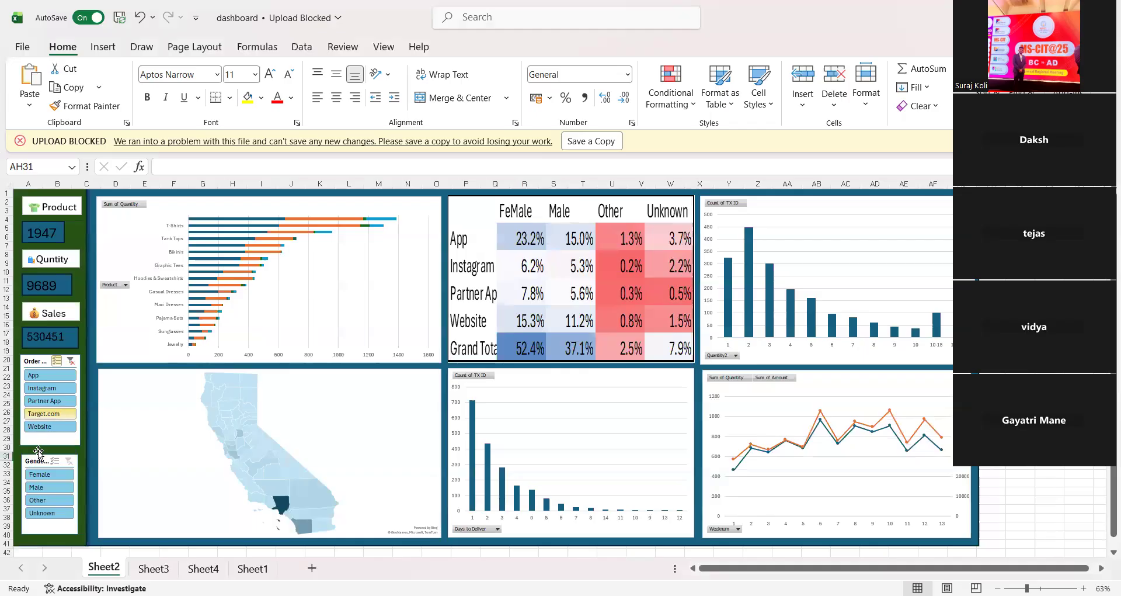
# Step: Filter the dashboard by the Female, Male and Other gender values to compare how the charts respond
pyautogui.click(50, 477)
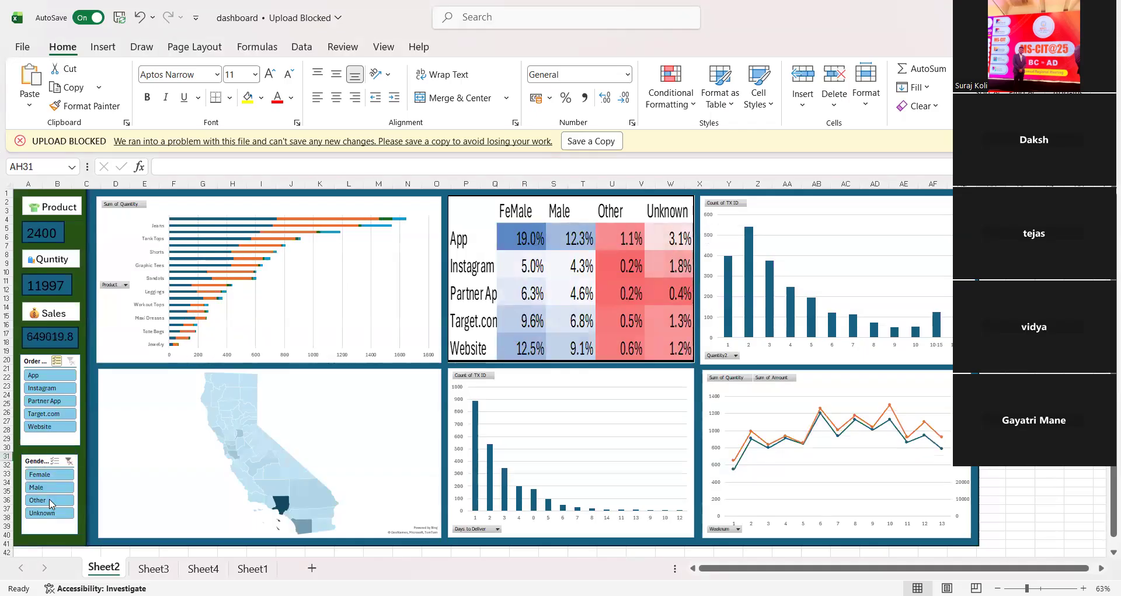
pyautogui.click(54, 487)
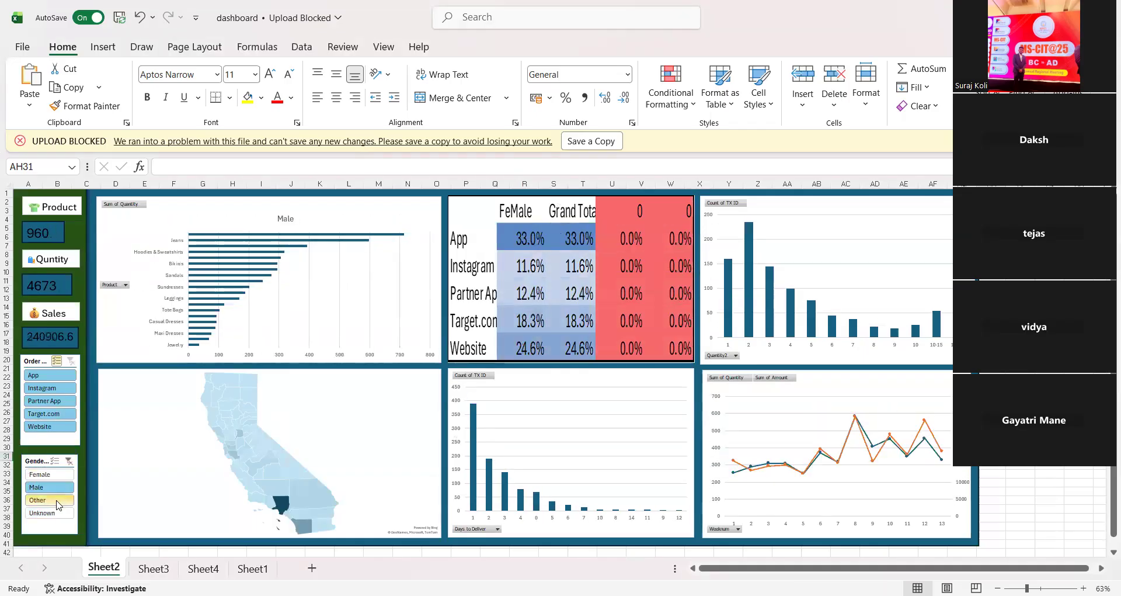
pyautogui.click(56, 500)
pyautogui.click(52, 487)
# Step: Delete column Q, which holds the leftover notes beside the order table on Sheet1
pyautogui.click(252, 568)
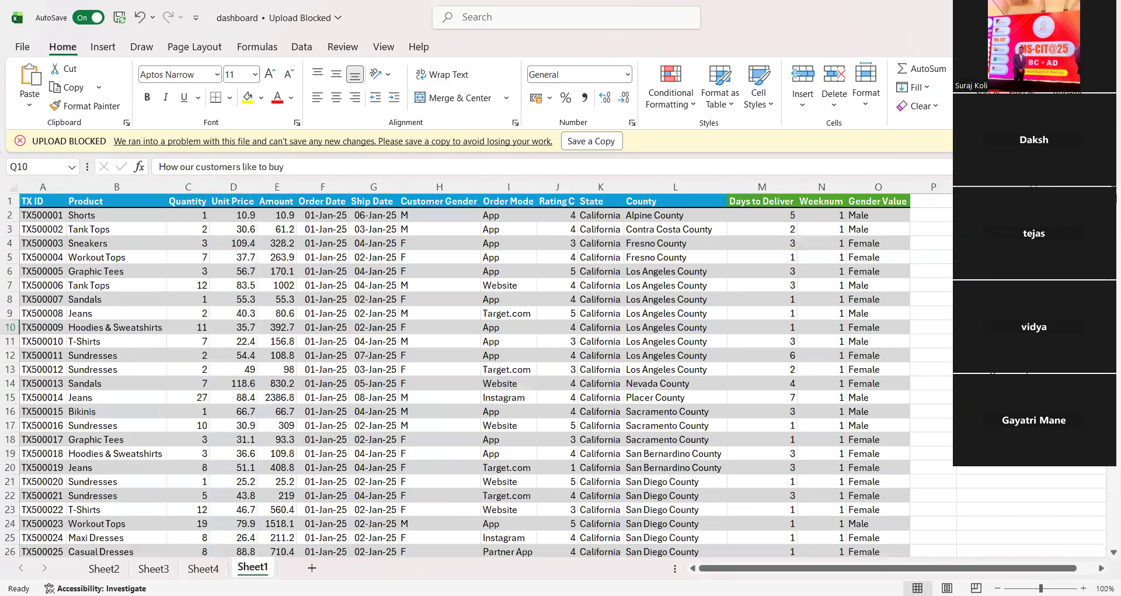
pyautogui.click(1019, 187)
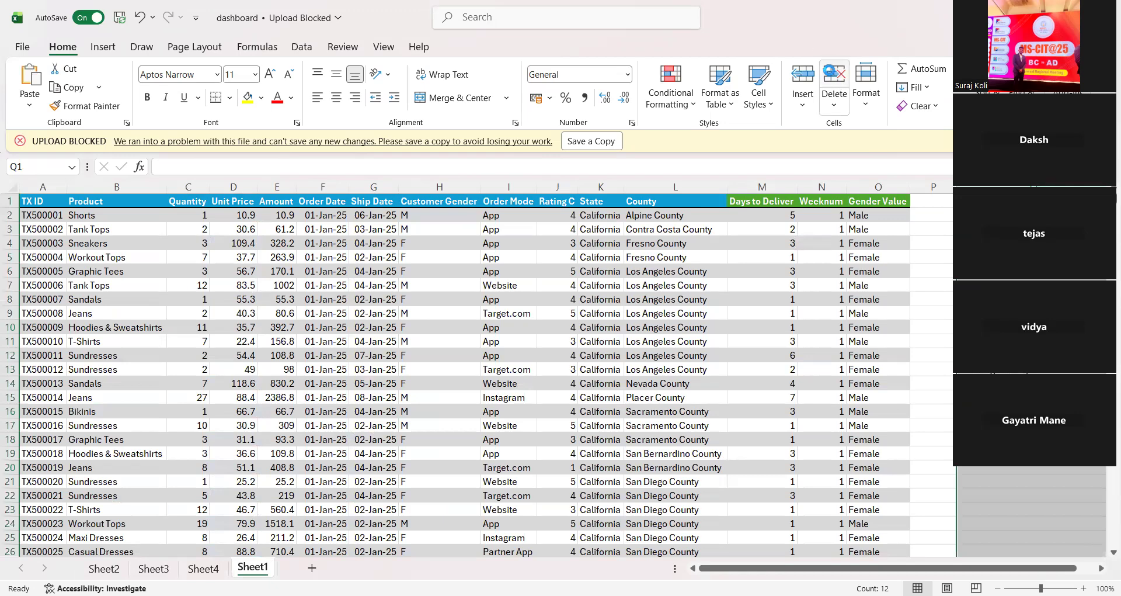
pyautogui.click(830, 71)
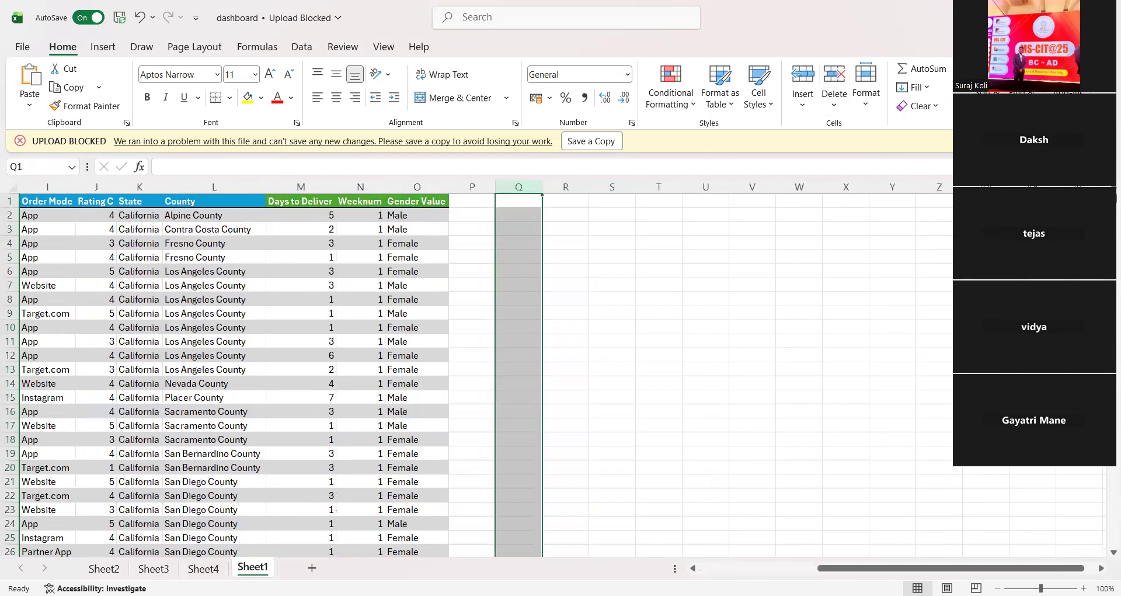
# Step: Copy the entire contents of Sheet1 and create a new blank workbook
pyautogui.hotkey('ctrl', 'Home')
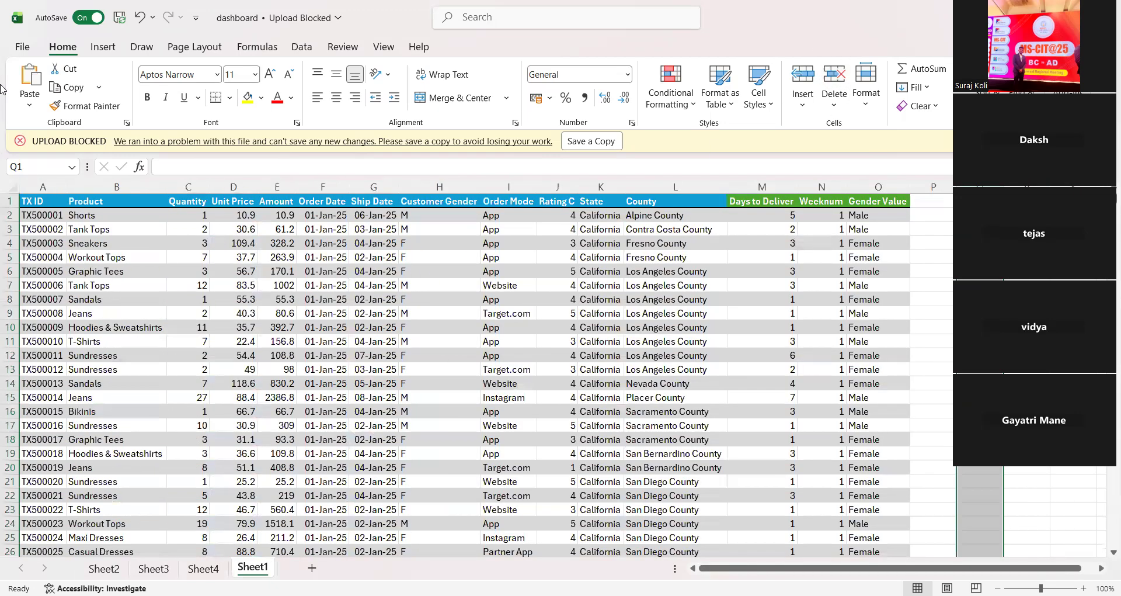
pyautogui.click(5, 189)
pyautogui.hotkey('ctrl', 'c')
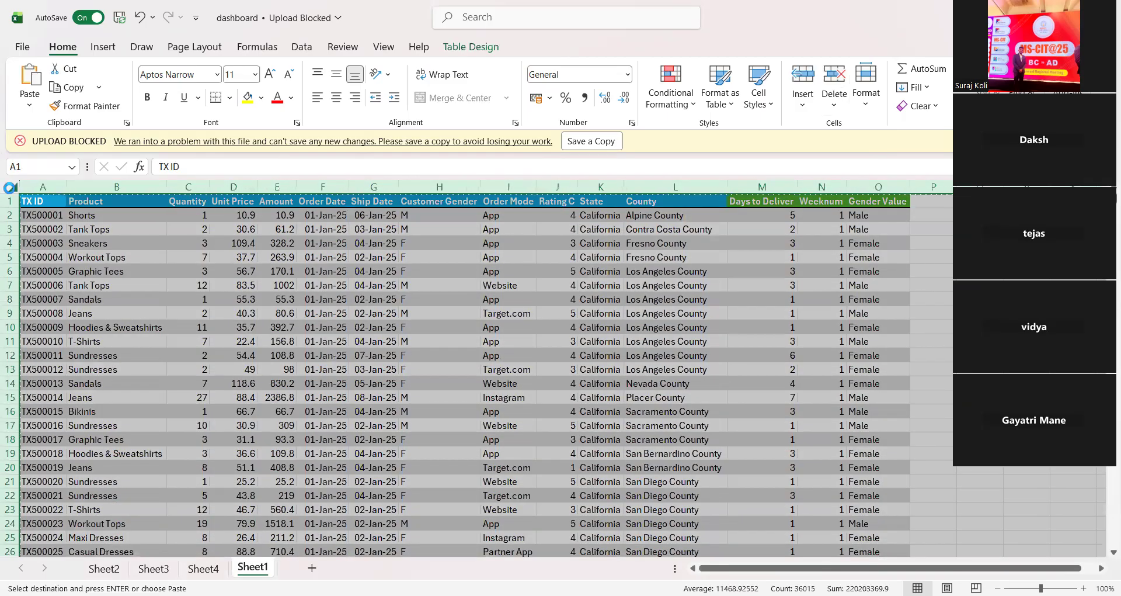
pyautogui.hotkey('ctrl', 'n')
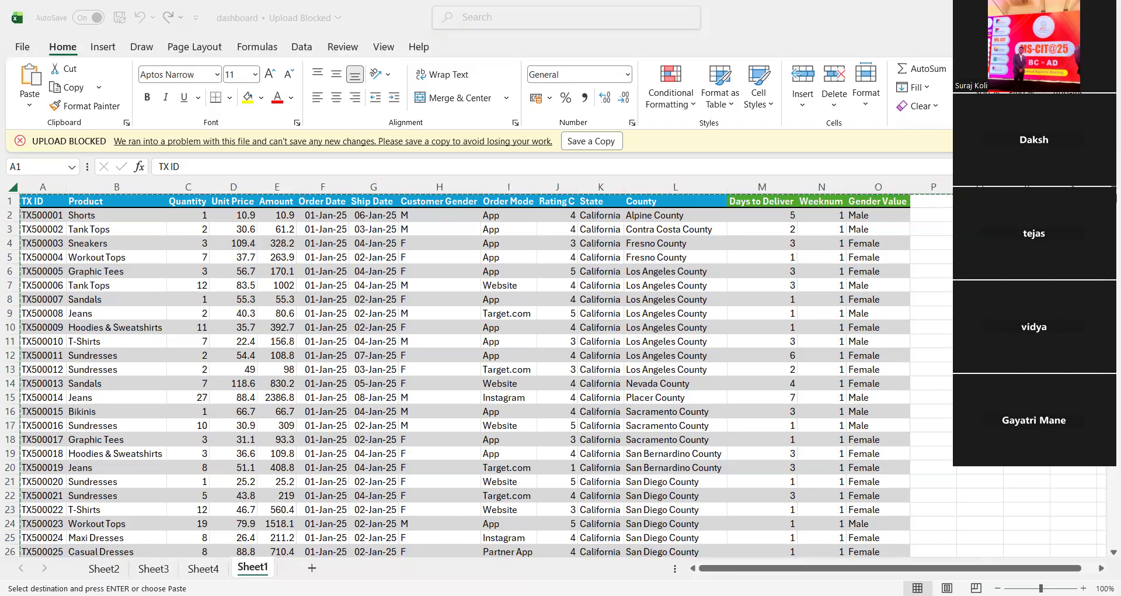
pyautogui.press('Escape')
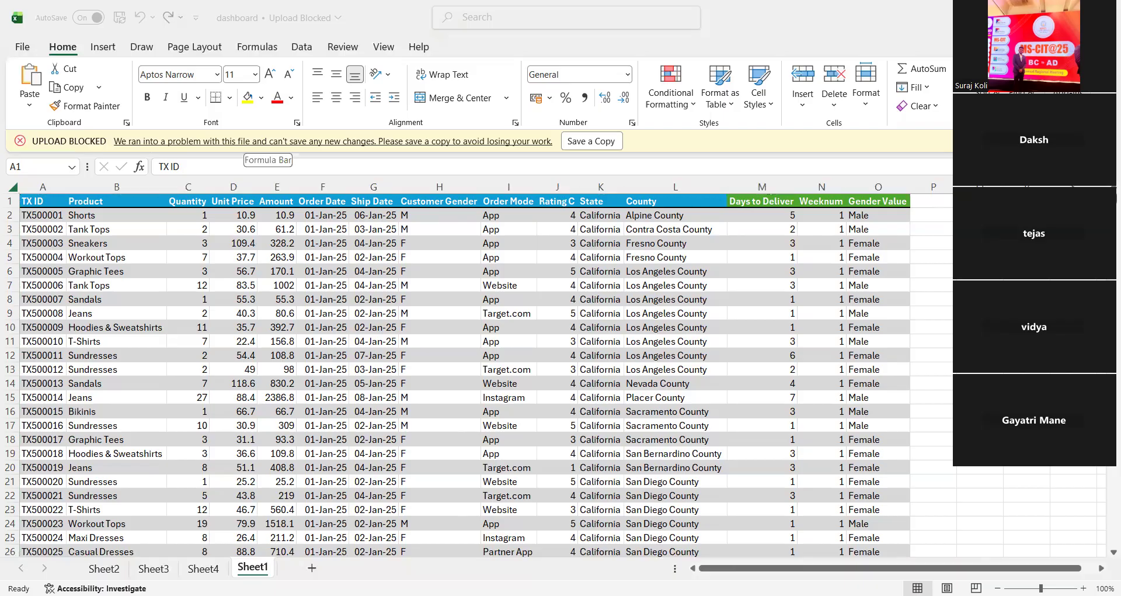
pyautogui.click(236, 166)
pyautogui.press('Escape')
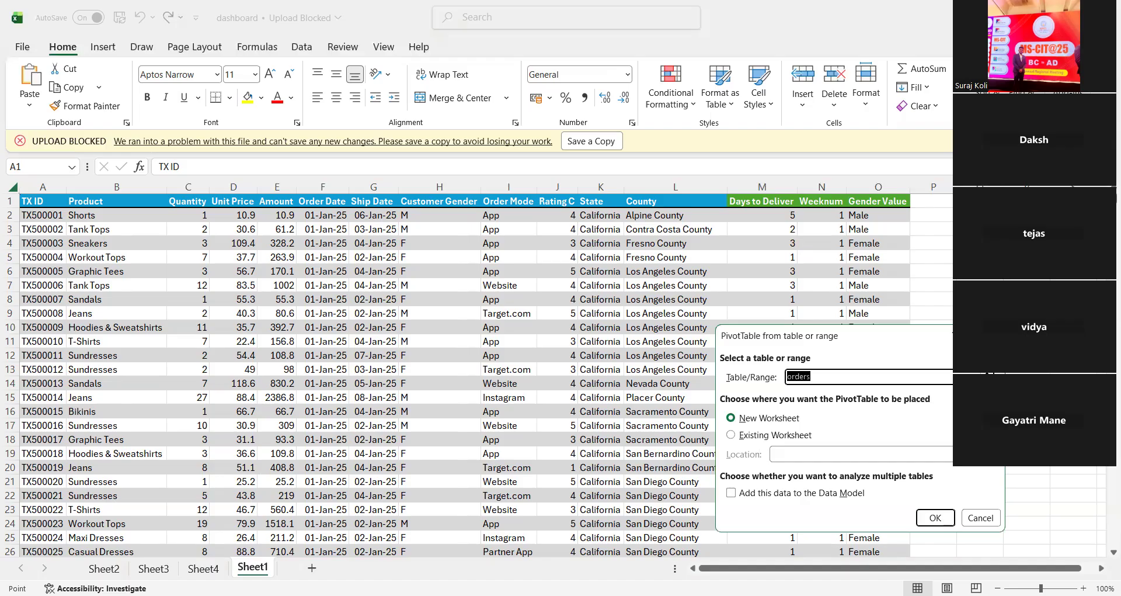
# Step: Create a PivotTable from the orders table on a new worksheet
pyautogui.press('Return')
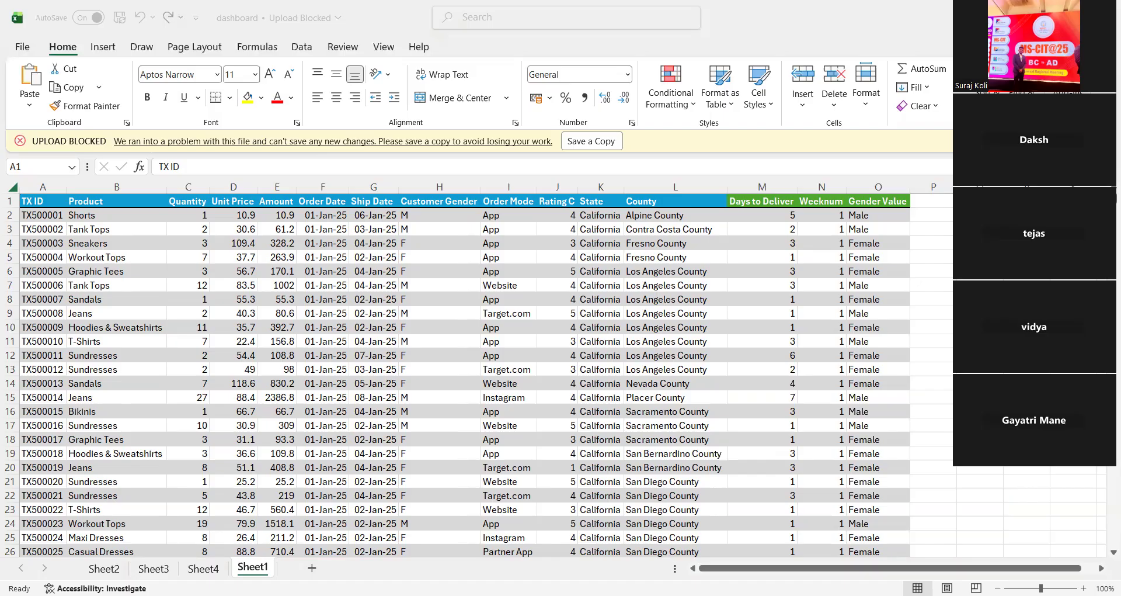
pyautogui.rightClick(252, 567)
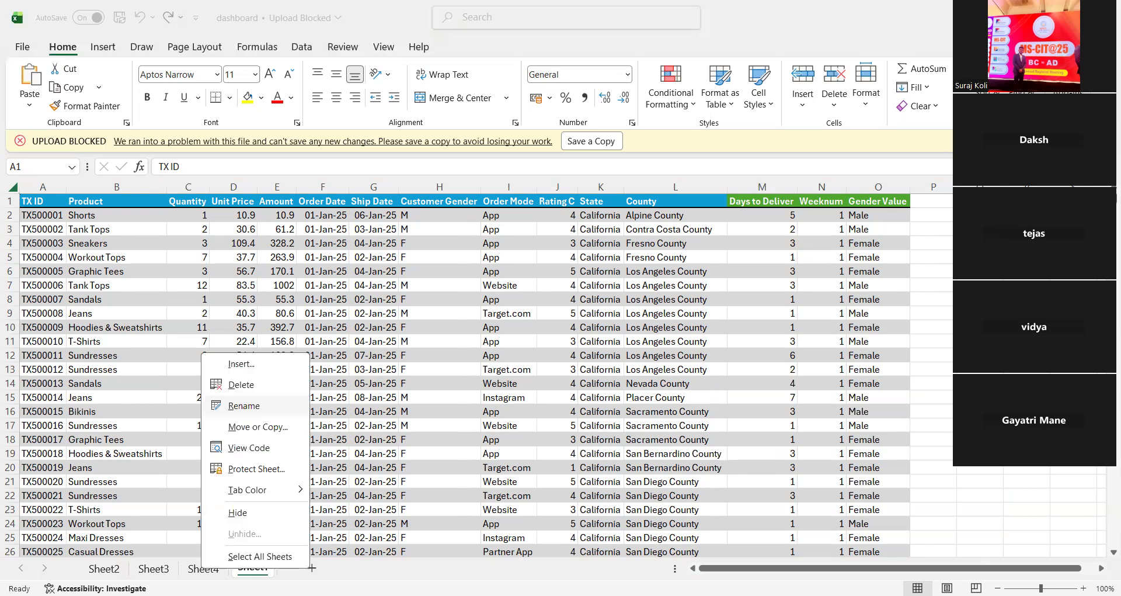
pyautogui.press('Escape')
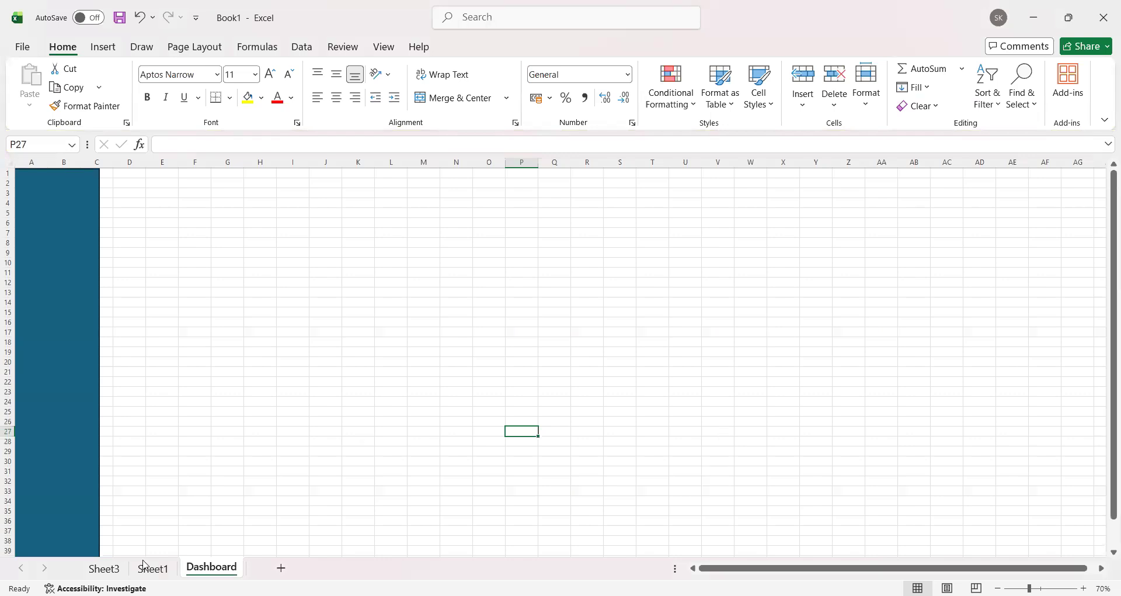
# Step: Review the order data on Sheet1, the empty PivotTable on Sheet3 and the Dashboard sheet of the new workbook
pyautogui.click(147, 569)
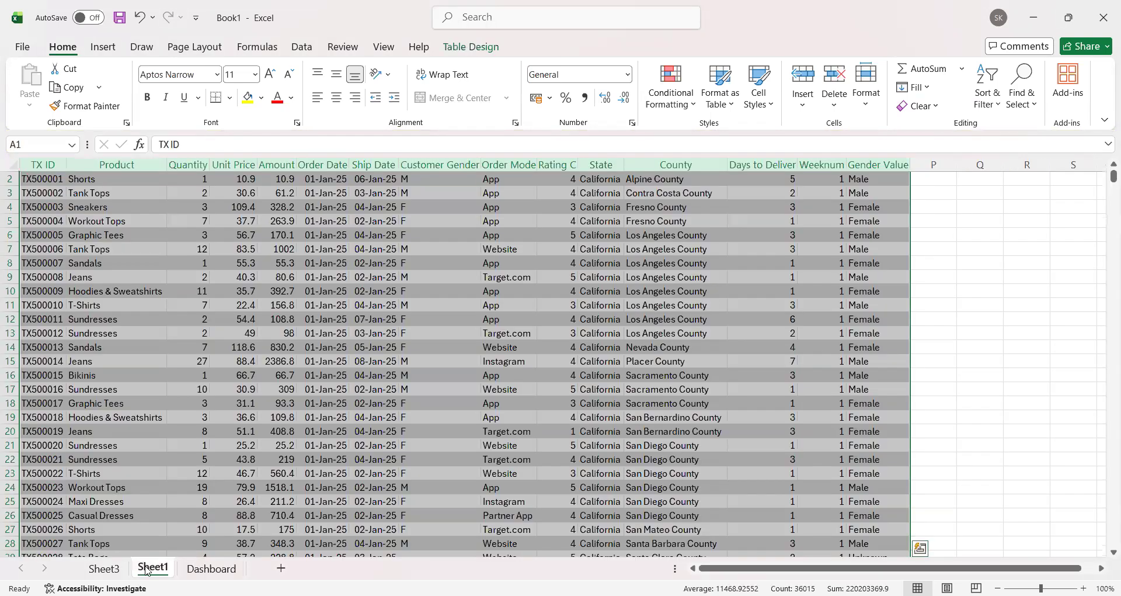
pyautogui.click(108, 569)
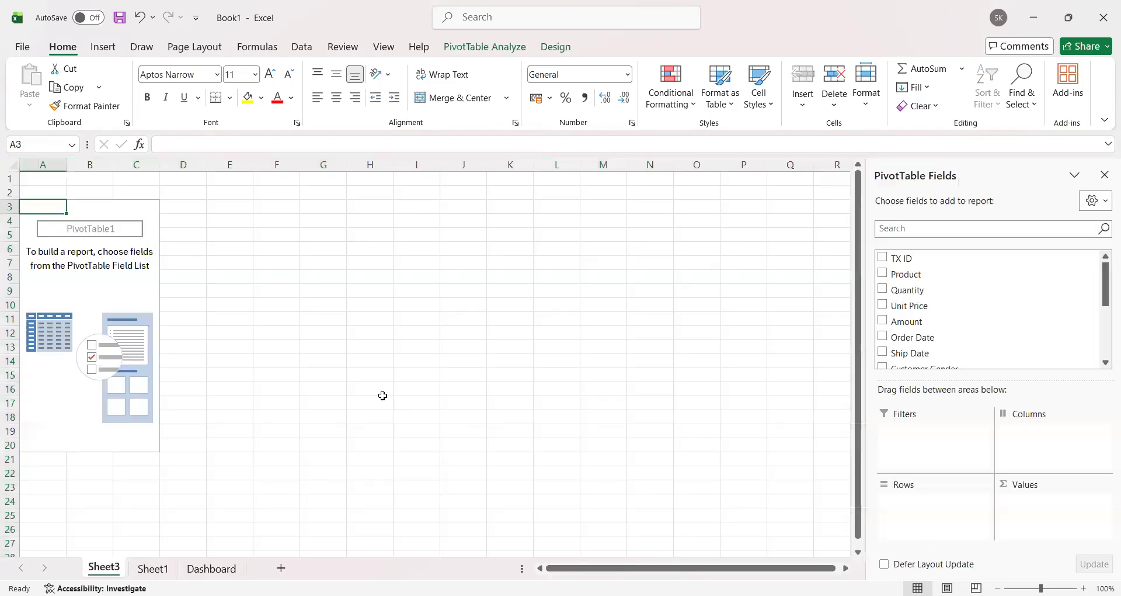
pyautogui.click(496, 305)
pyautogui.click(211, 569)
pyautogui.click(104, 569)
pyautogui.click(153, 568)
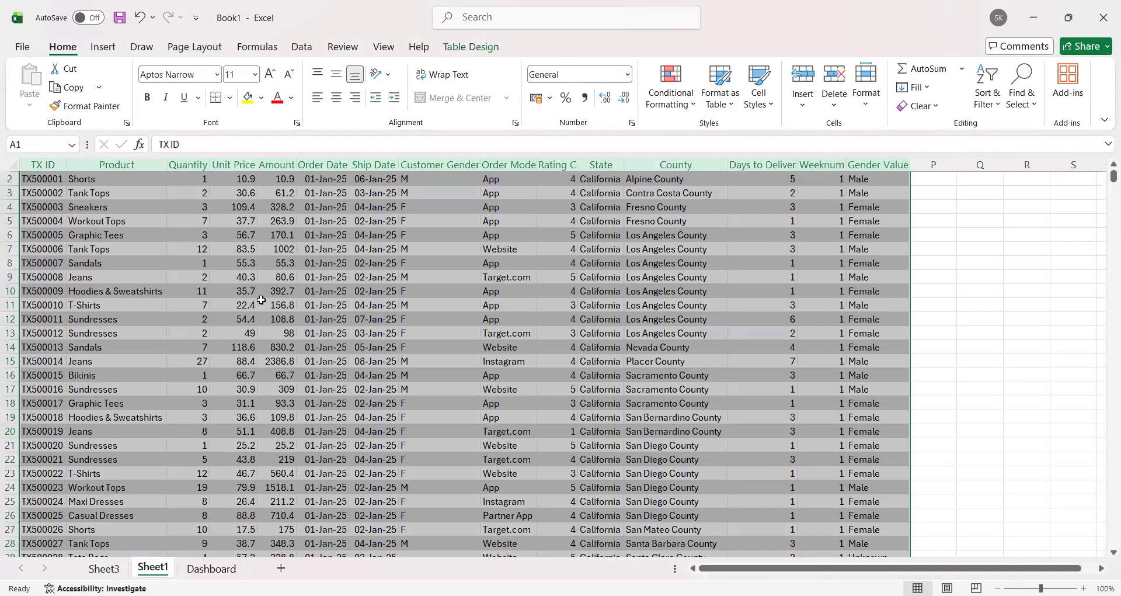
pyautogui.click(503, 347)
pyautogui.scroll(1, 744, 305)
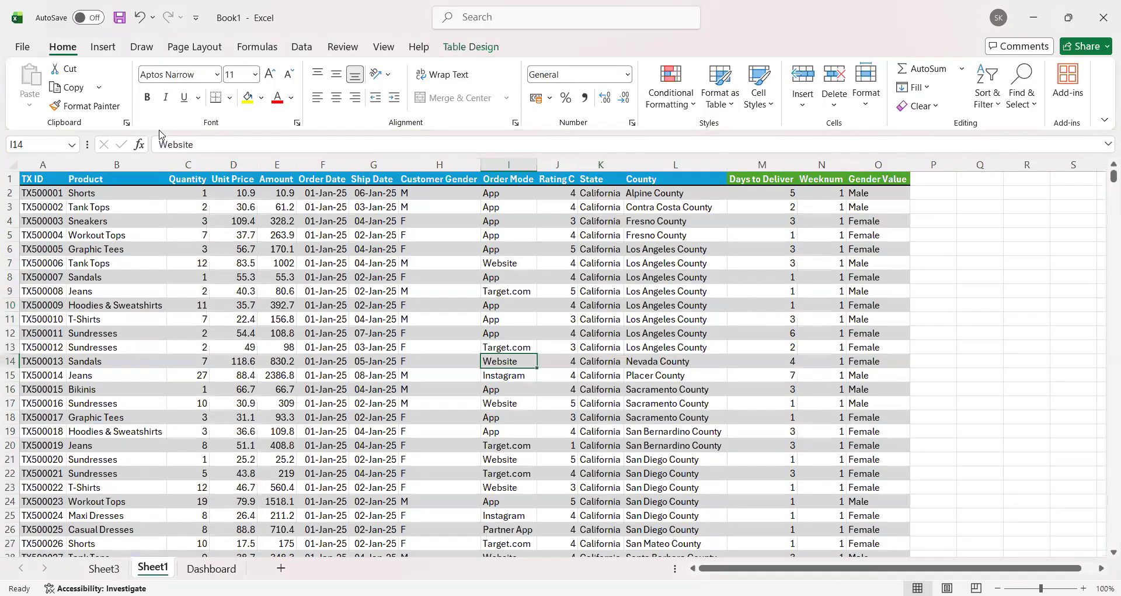
# Step: Examine the original data columns from TX ID to County and the formula behind Days to Deliver in M2
pyautogui.moveTo(44, 192); pyautogui.dragTo(653, 232)
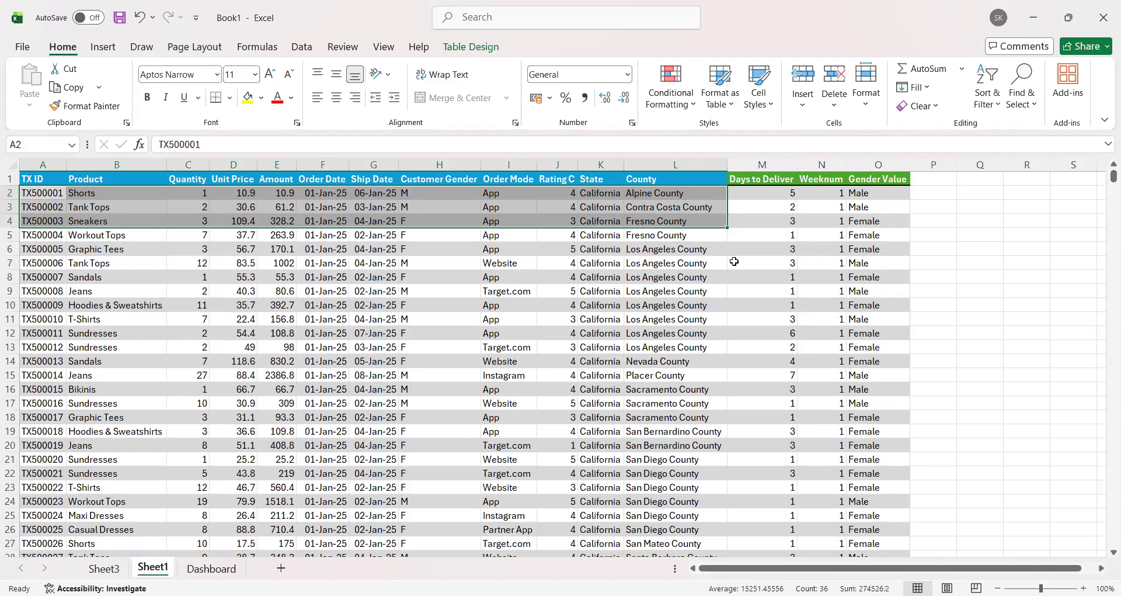
pyautogui.click(770, 193)
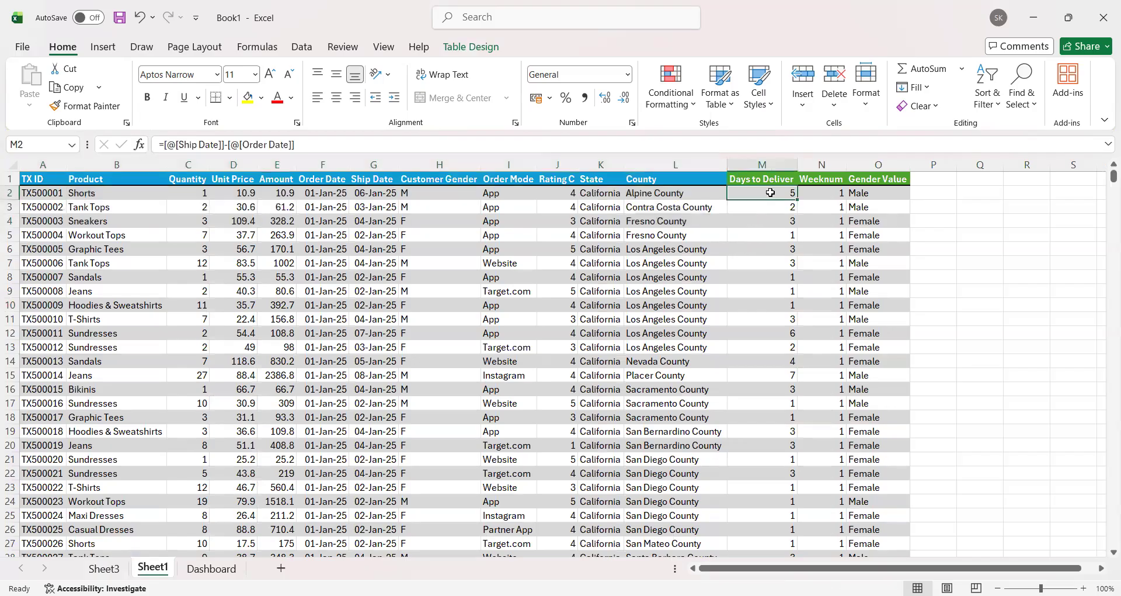
pyautogui.moveTo(295, 144); pyautogui.dragTo(150, 151)
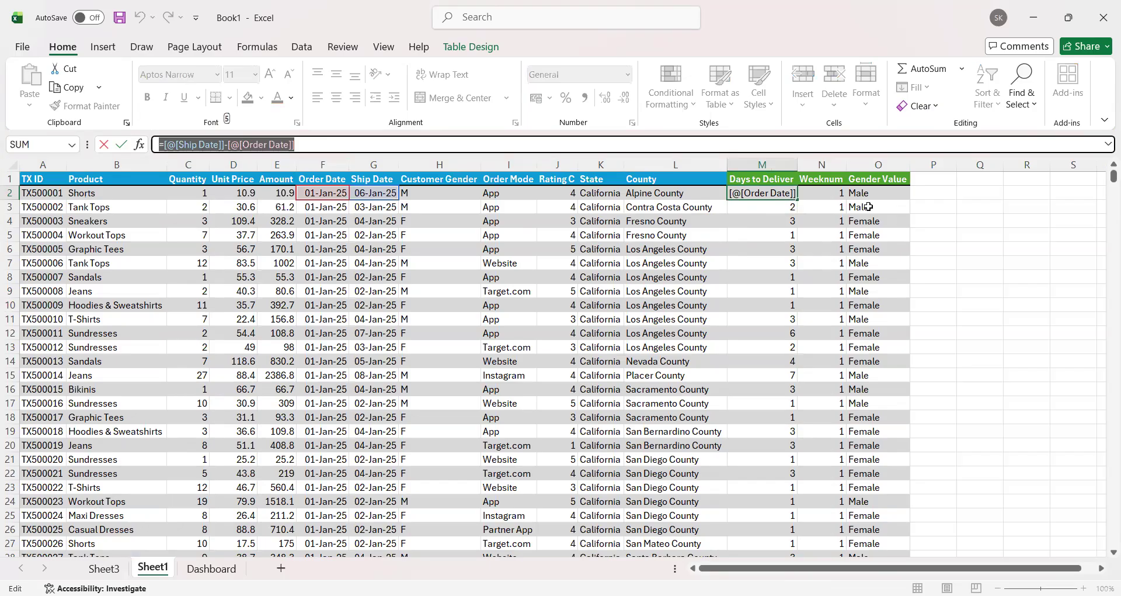
pyautogui.moveTo(926, 235); pyautogui.dragTo(928, 250)
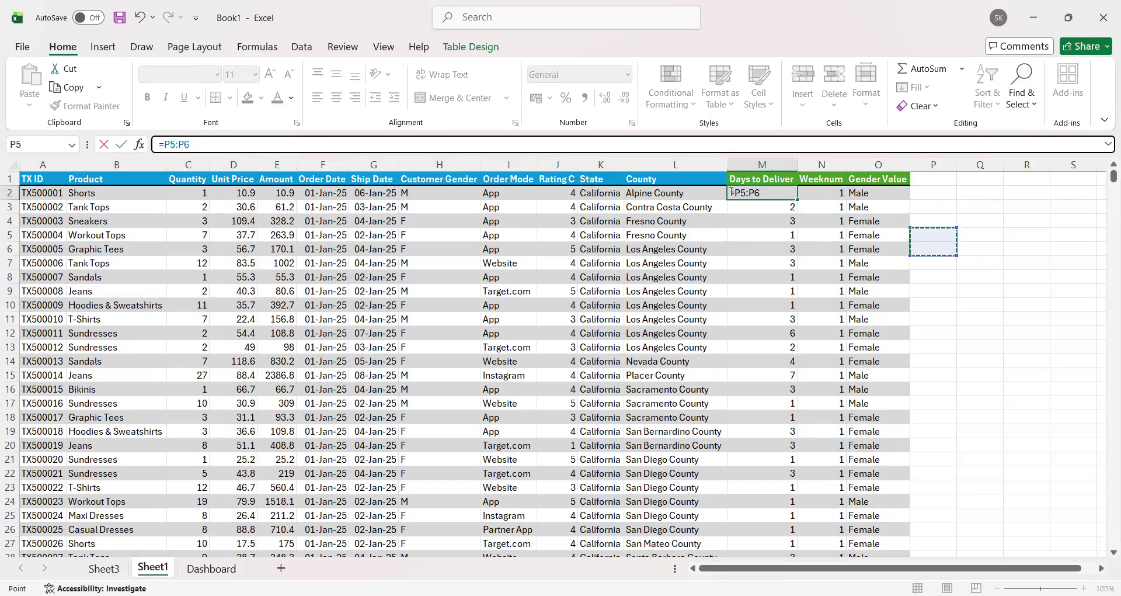
pyautogui.hotkey('ctrl', 'z')
pyautogui.press('Return')
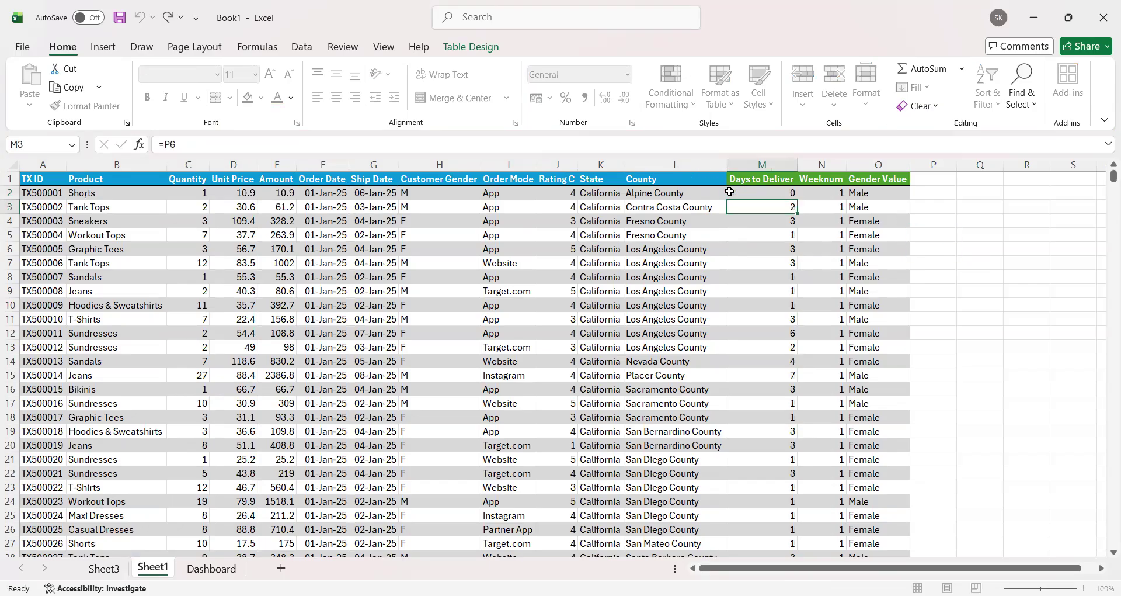
pyautogui.hotkey('ctrl', 'z')
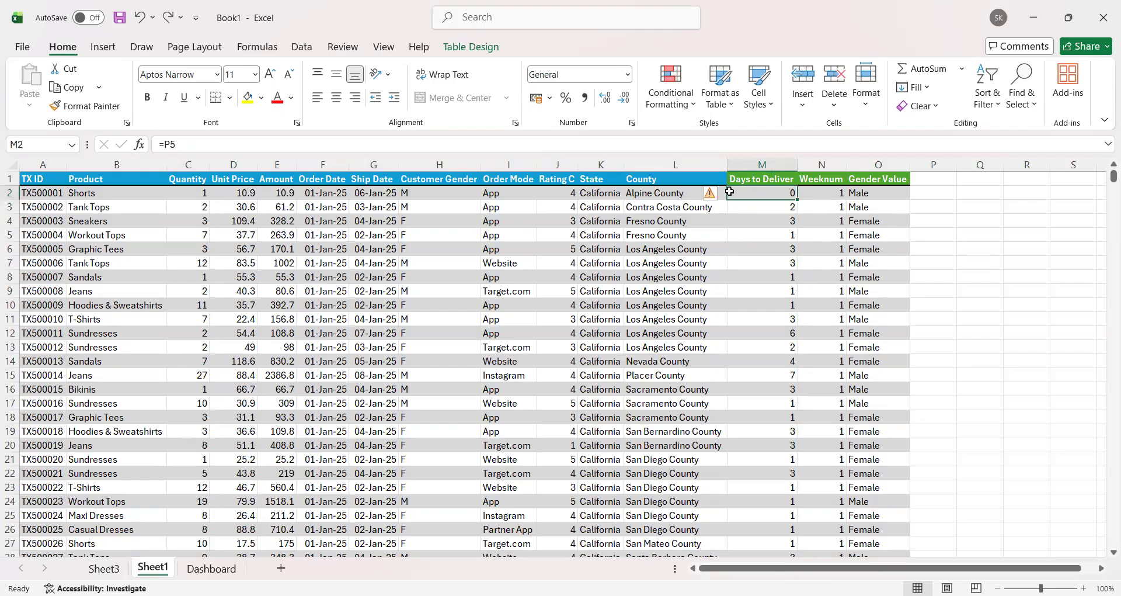
pyautogui.hotkey('ctrl', 'z')
pyautogui.click(1026, 305)
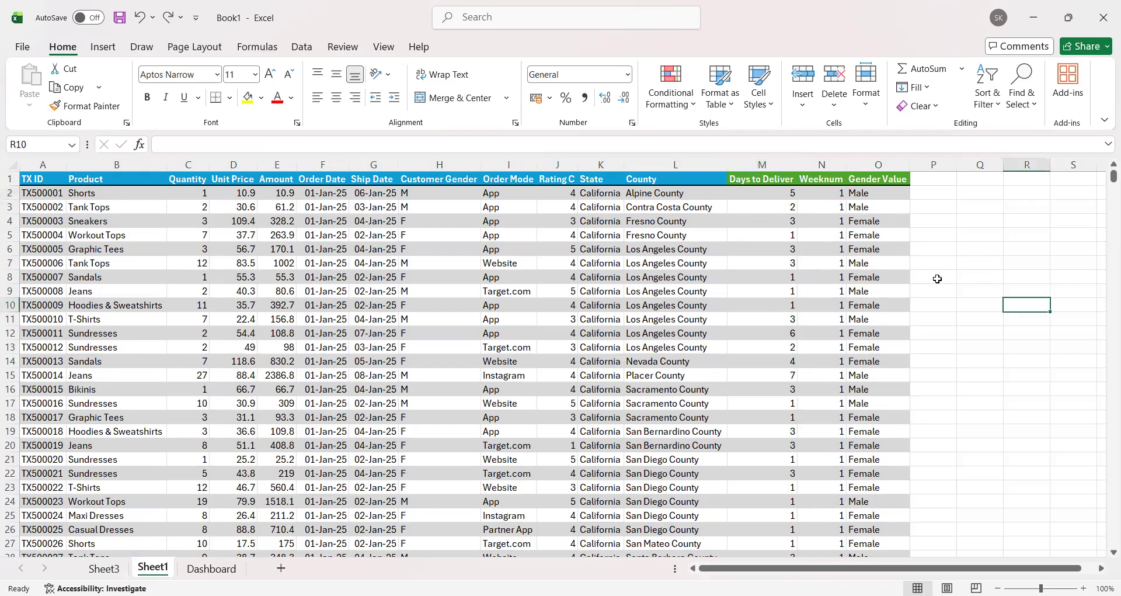
# Step: Calculate the delivery days in a trial column starting at P2 with =[@[Ship Date]]-[@[Order Date]]
pyautogui.click(781, 198)
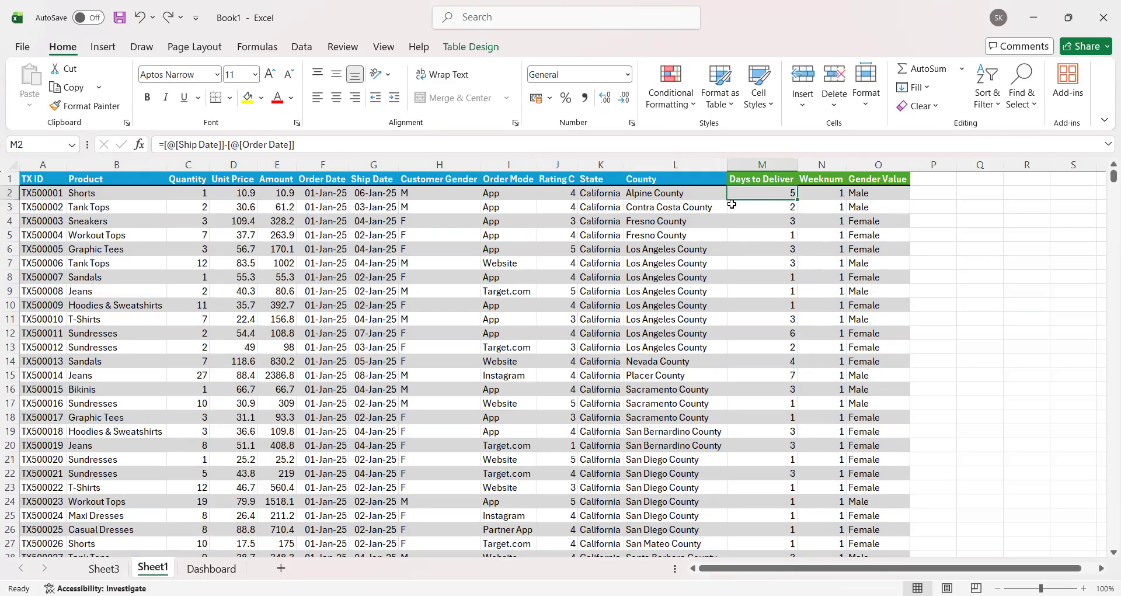
pyautogui.click(936, 192)
pyautogui.write('=')
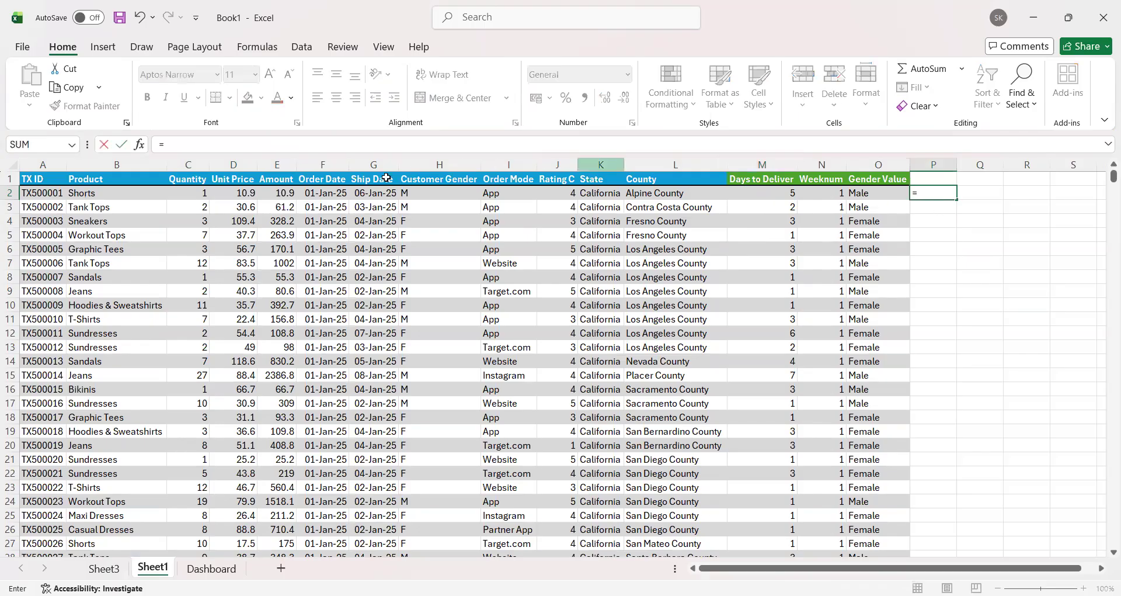
pyautogui.click(327, 193)
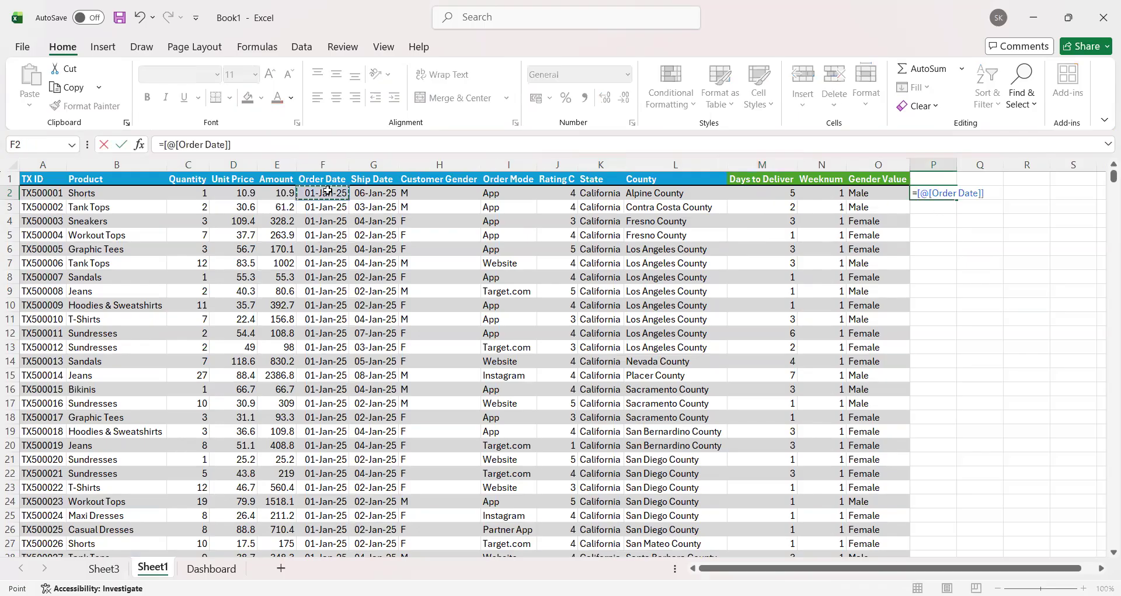
pyautogui.click(362, 204)
pyautogui.click(385, 195)
pyautogui.write('-')
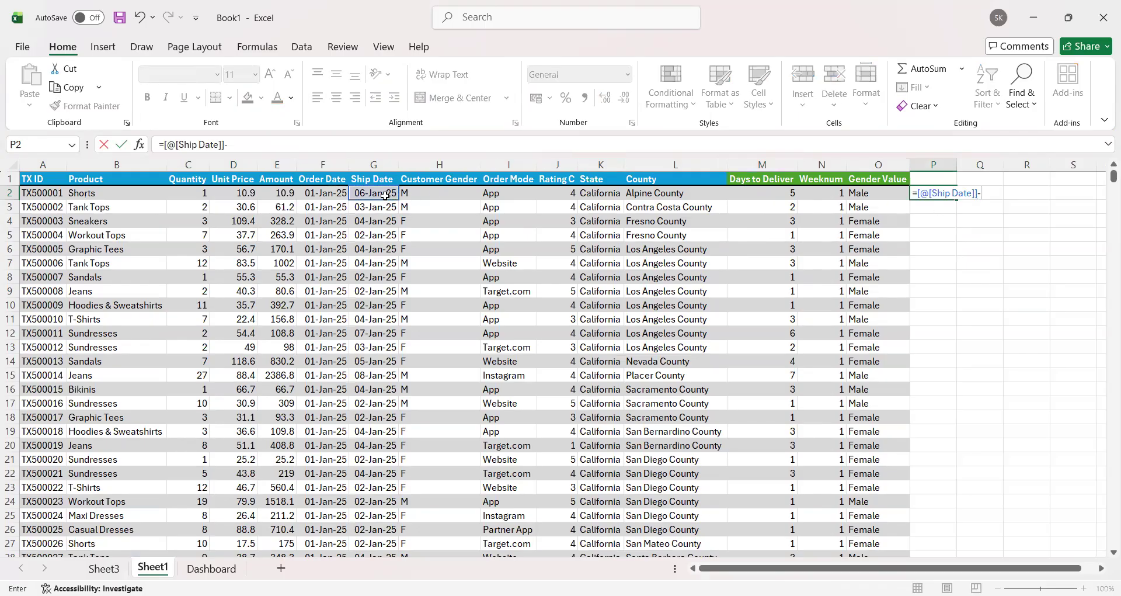
pyautogui.click(322, 195)
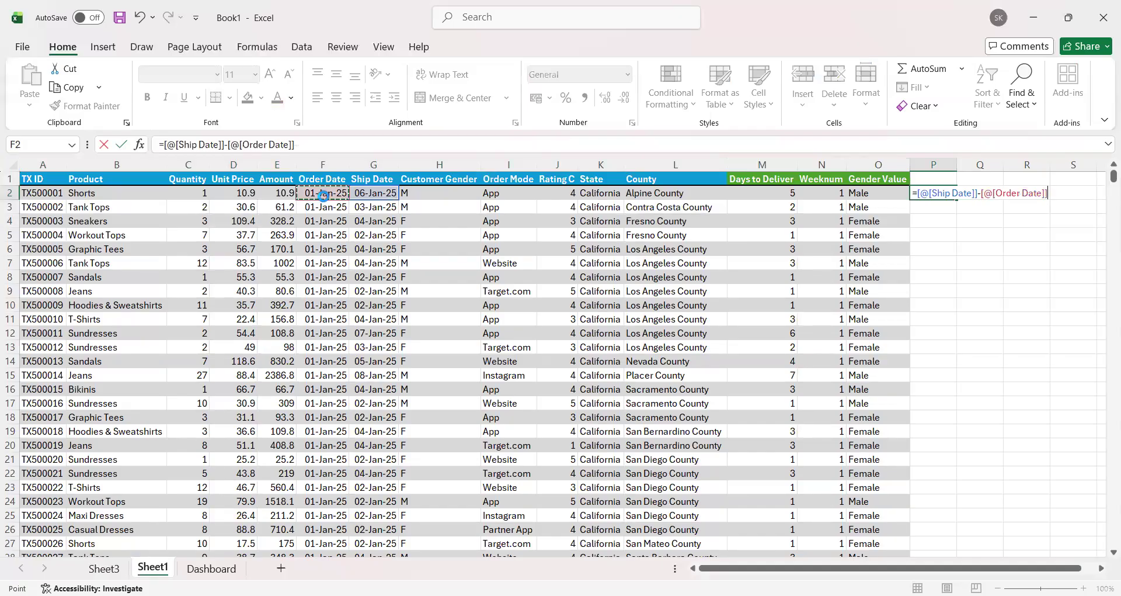
pyautogui.press('Return')
pyautogui.moveTo(936, 188); pyautogui.dragTo(936, 245)
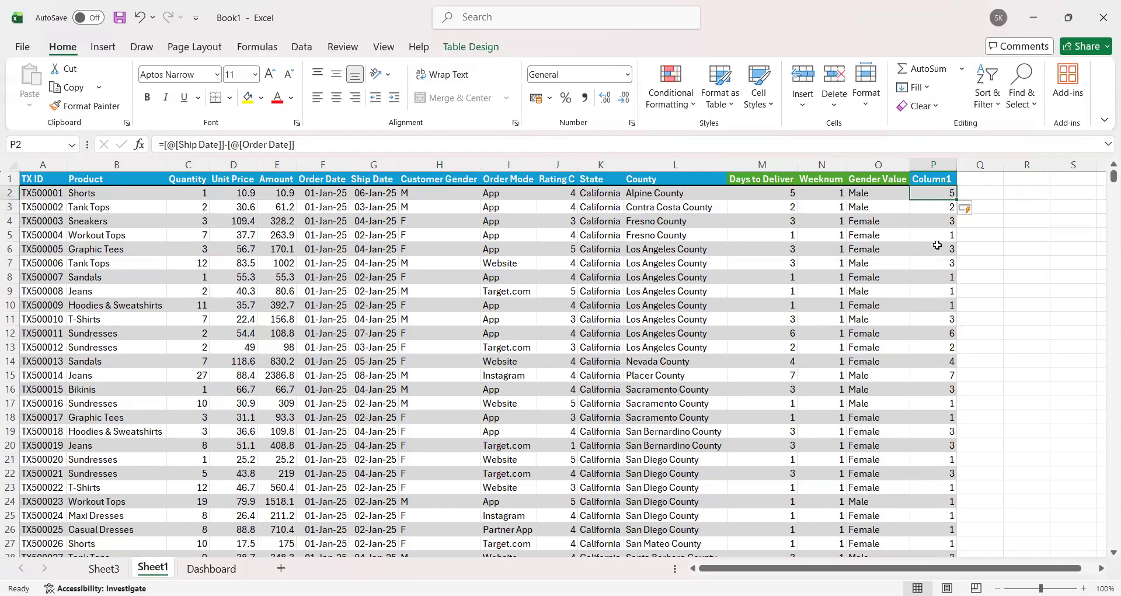
# Step: Delete the trial delivery-days column P from the table
pyautogui.click(934, 167)
pyautogui.click(834, 75)
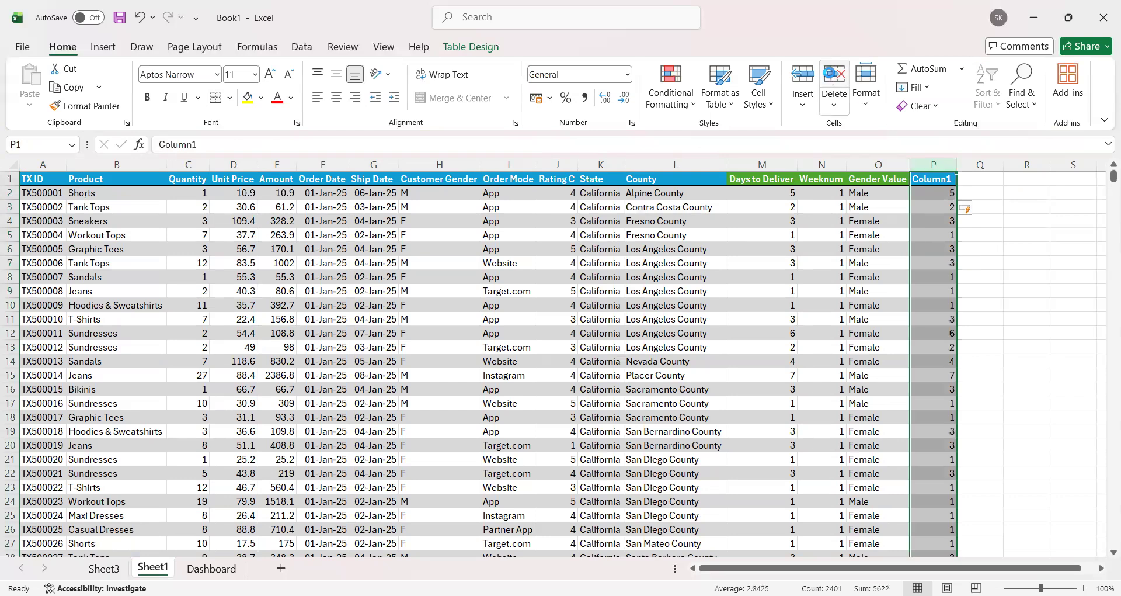
# Step: Examine the formula behind the Weeknum column in N2
pyautogui.click(934, 193)
pyautogui.click(838, 192)
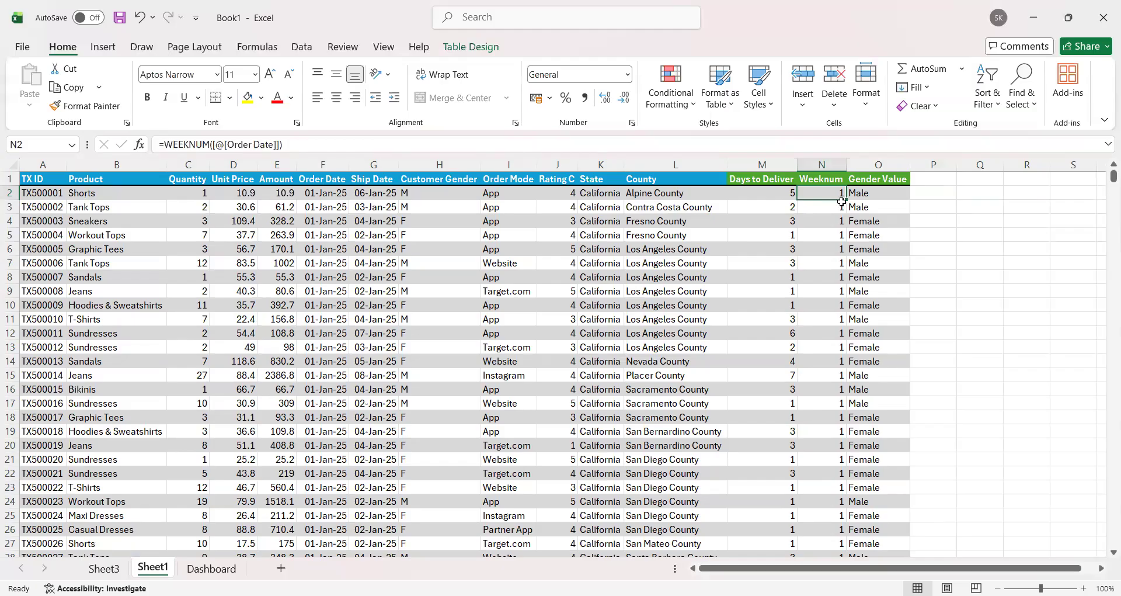
# Step: Calculate week numbers in a trial column starting at P2 with =WEEKNUM([@[Ship Date]])
pyautogui.click(936, 197)
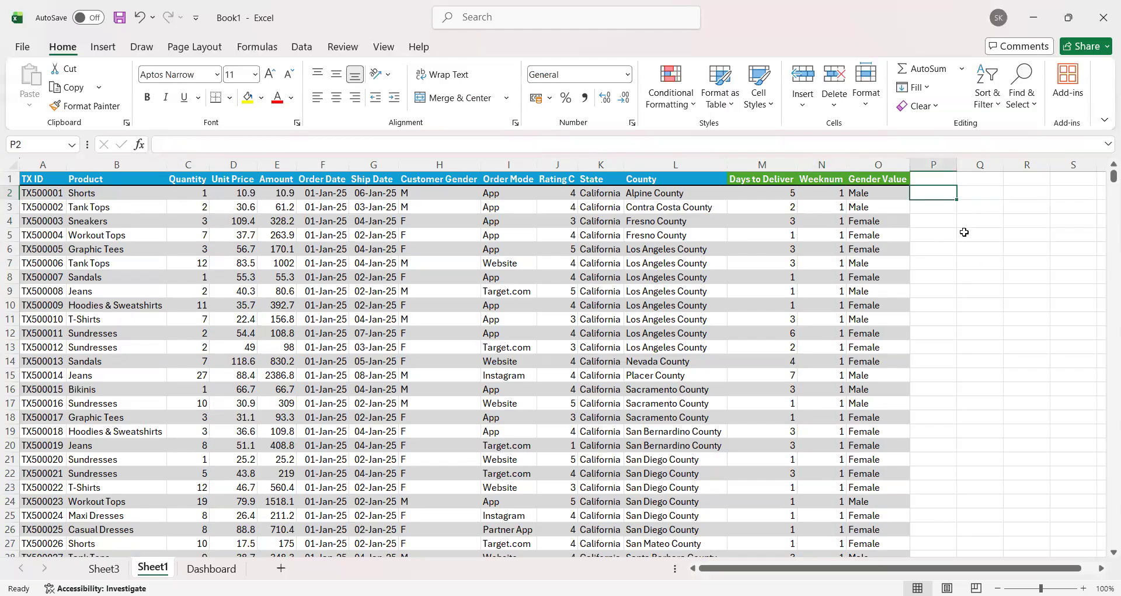
pyautogui.write('=')
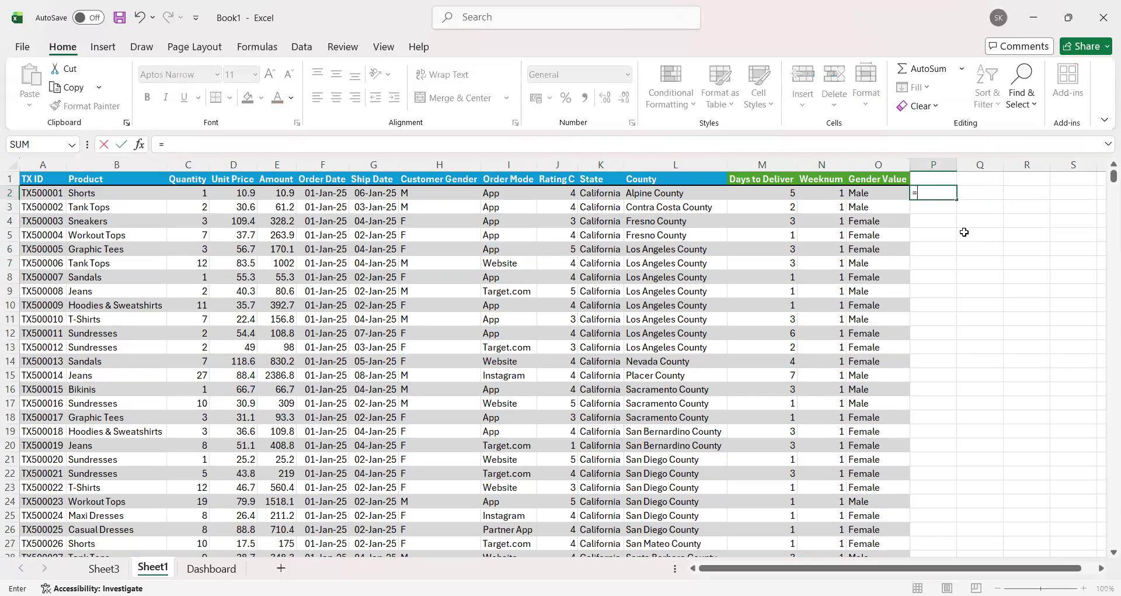
pyautogui.write('weeknum')
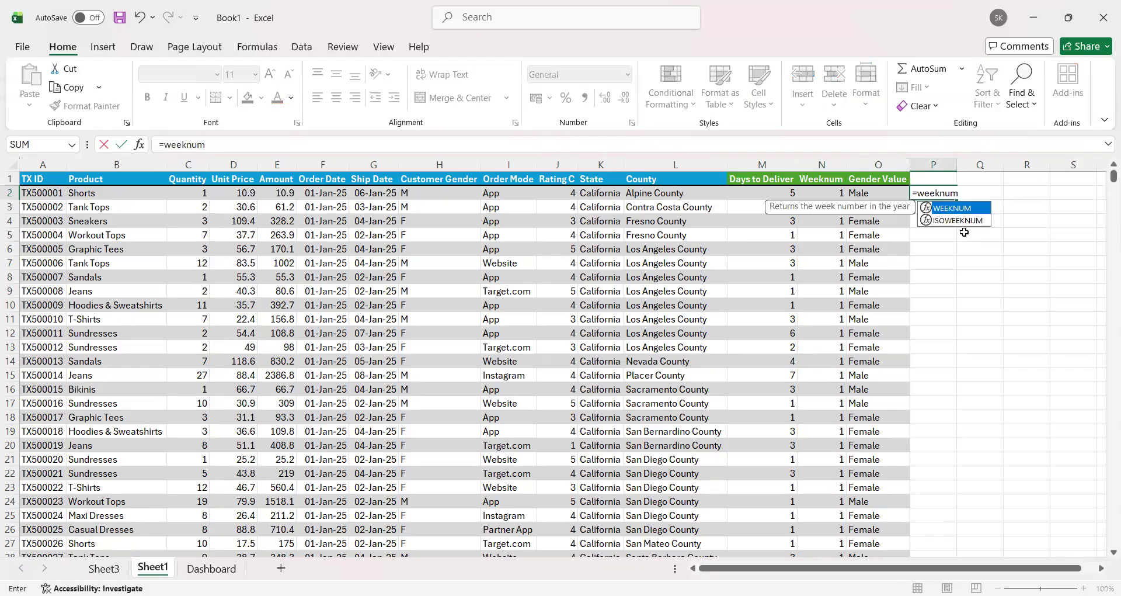
pyautogui.press('Tab')
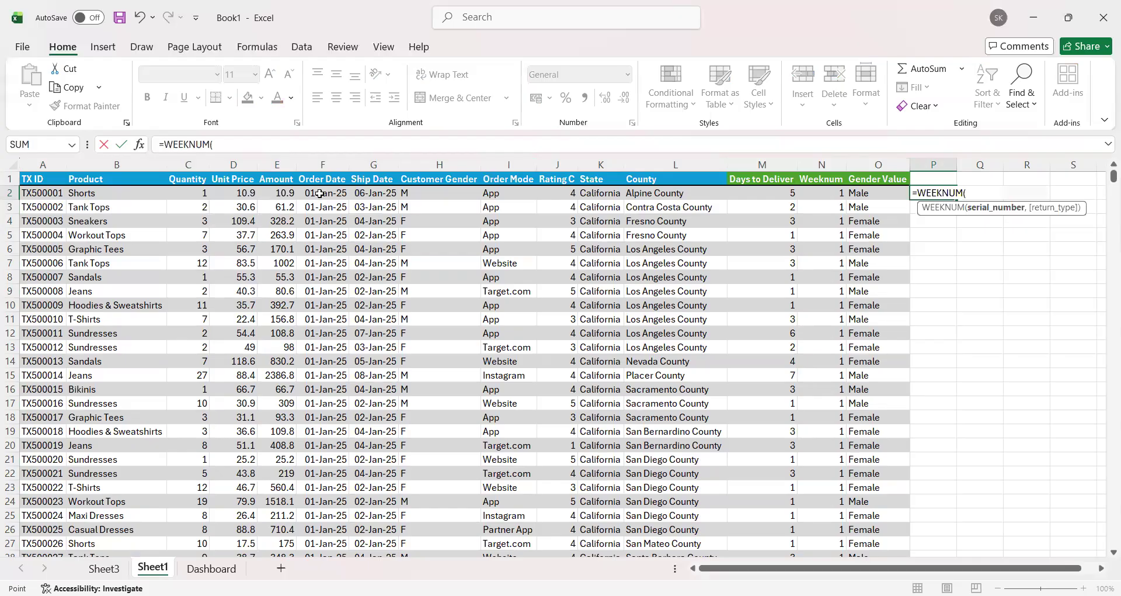
pyautogui.click(320, 193)
pyautogui.click(376, 194)
pyautogui.press('Return')
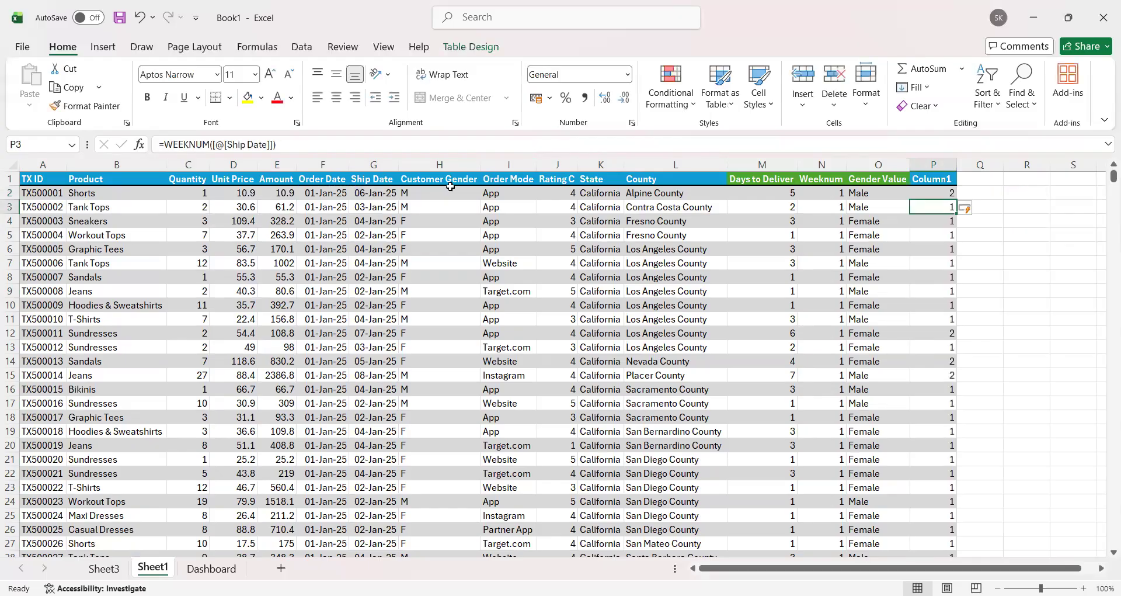
# Step: Clear the week-number values from the trial column P, keeping its header
pyautogui.click(937, 173)
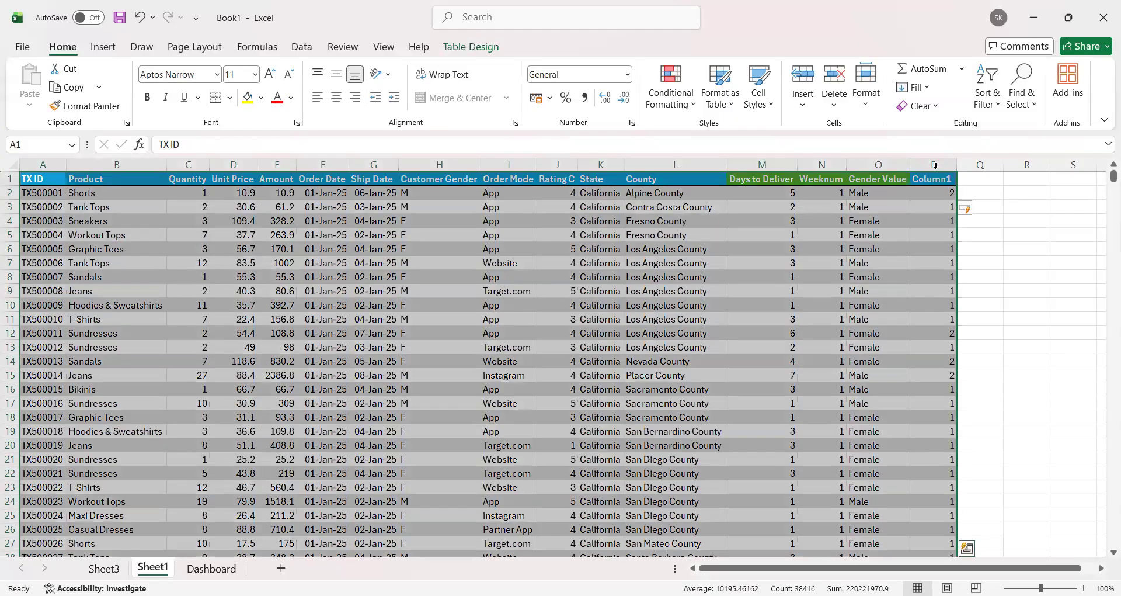
pyautogui.click(939, 174)
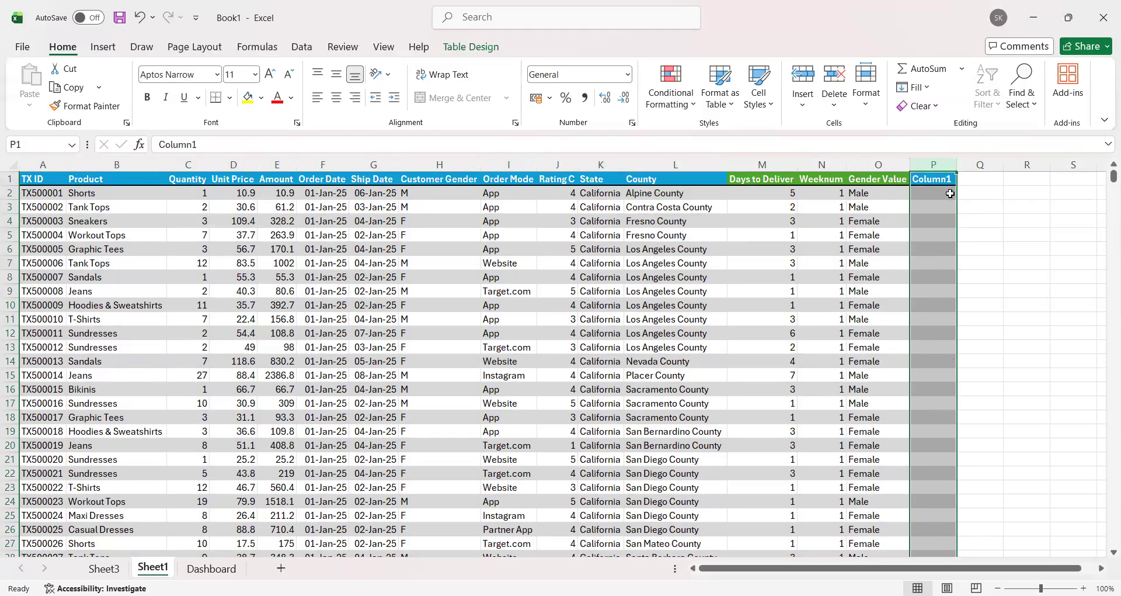
pyautogui.press('Delete')
# Step: Examine the IFS formula behind Gender Value in O2 and compare the column with Customer Gender
pyautogui.click(868, 198)
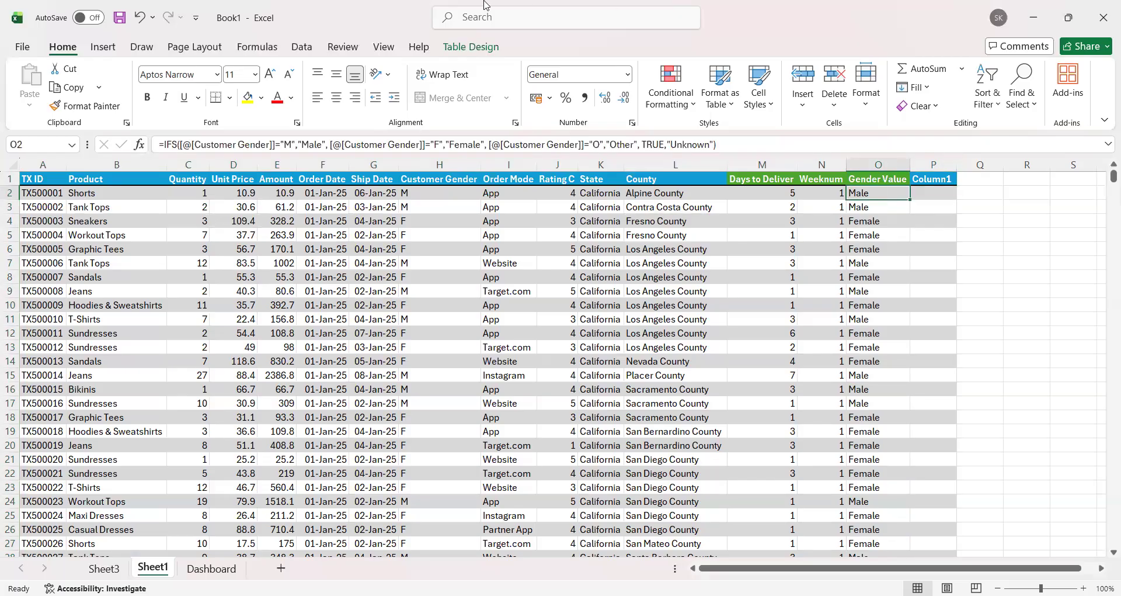
pyautogui.moveTo(460, 196); pyautogui.dragTo(450, 309)
pyautogui.moveTo(886, 202); pyautogui.dragTo(888, 333)
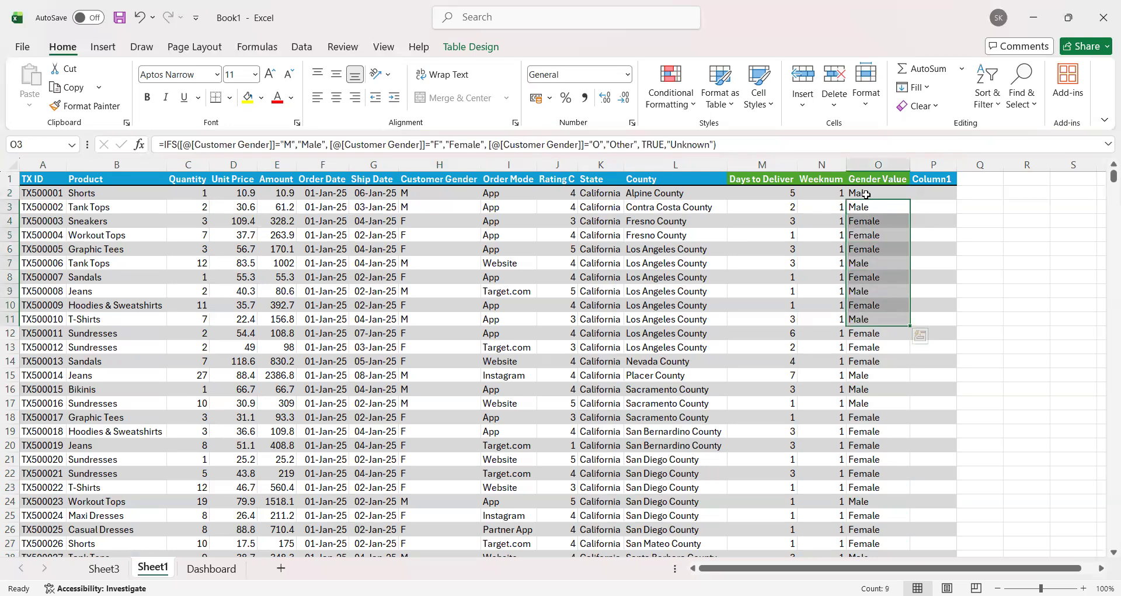
pyautogui.click(866, 193)
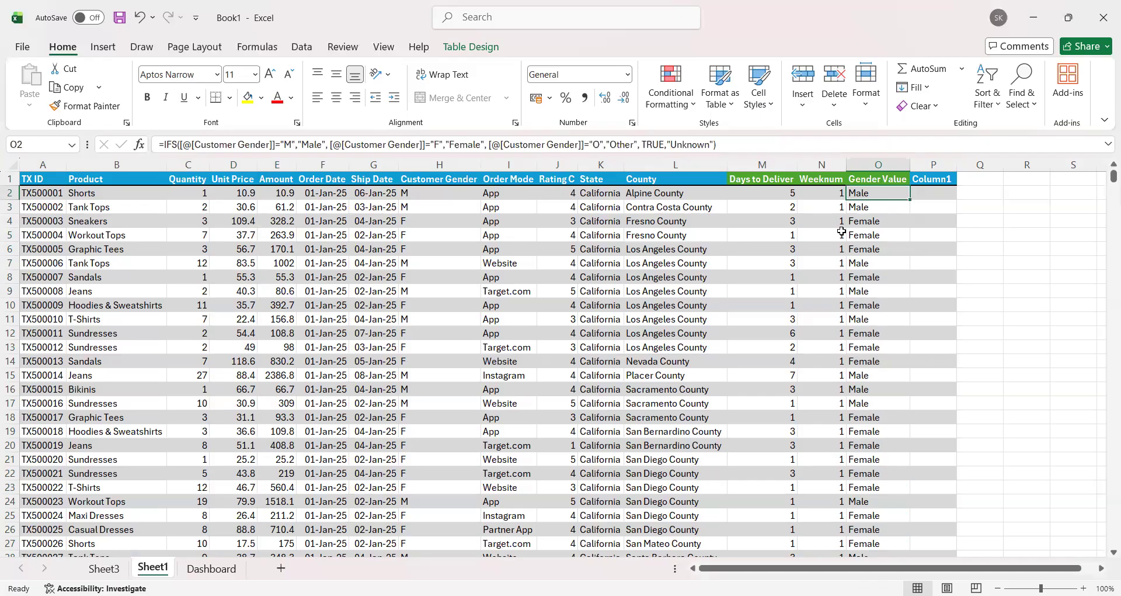
pyautogui.click(935, 190)
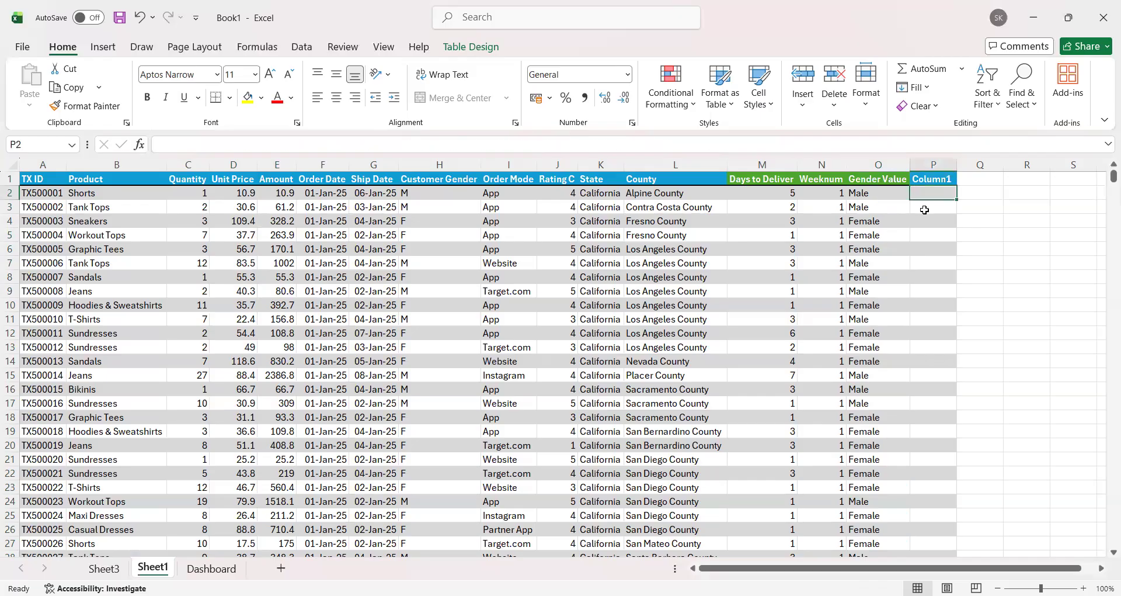
pyautogui.click(879, 196)
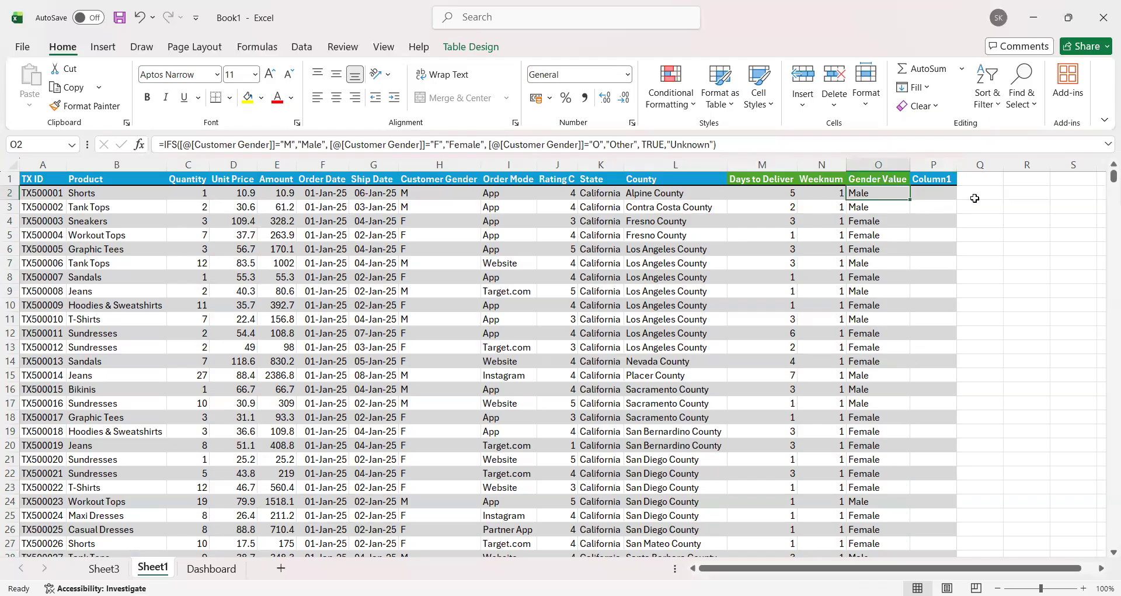
# Step: Start an IFS formula in P2 that returns "MALE" when Customer Gender equals "M"
pyautogui.click(923, 196)
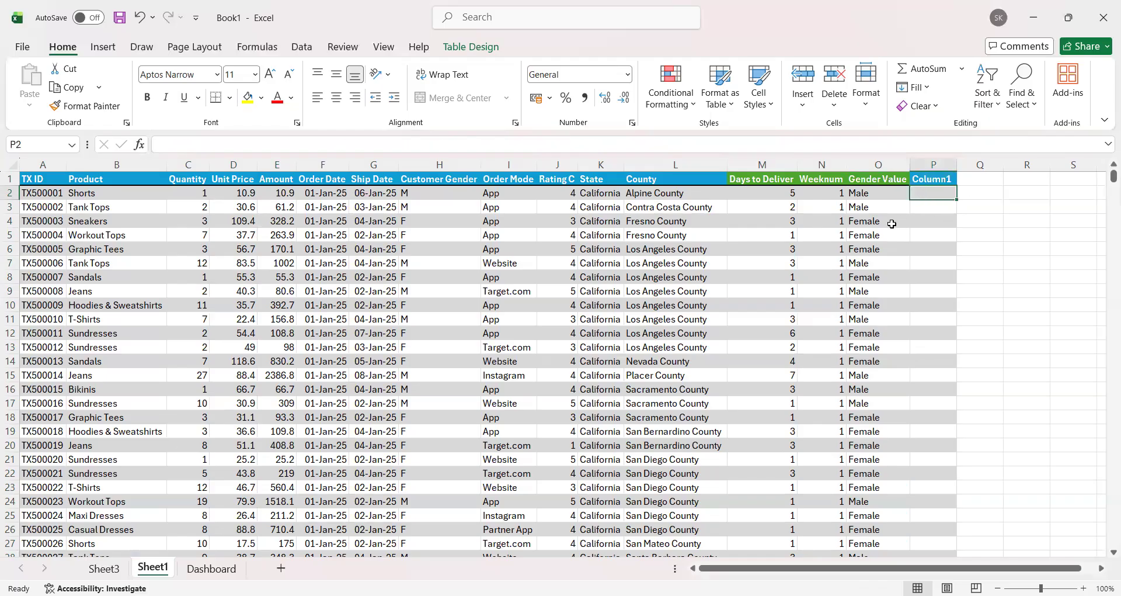
pyautogui.write('=')
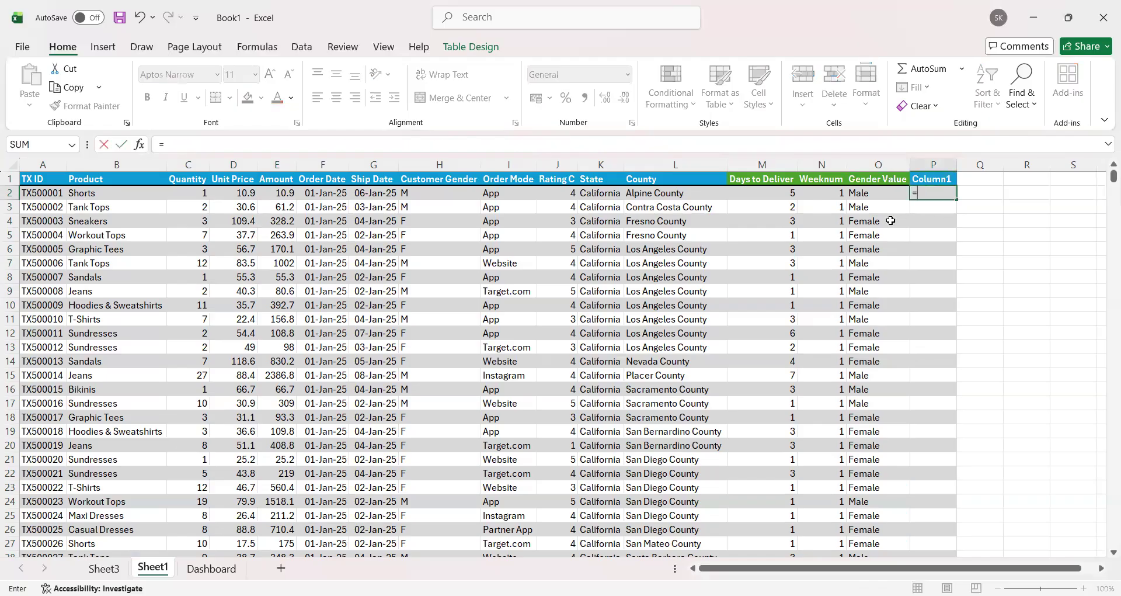
pyautogui.write('IFS(')
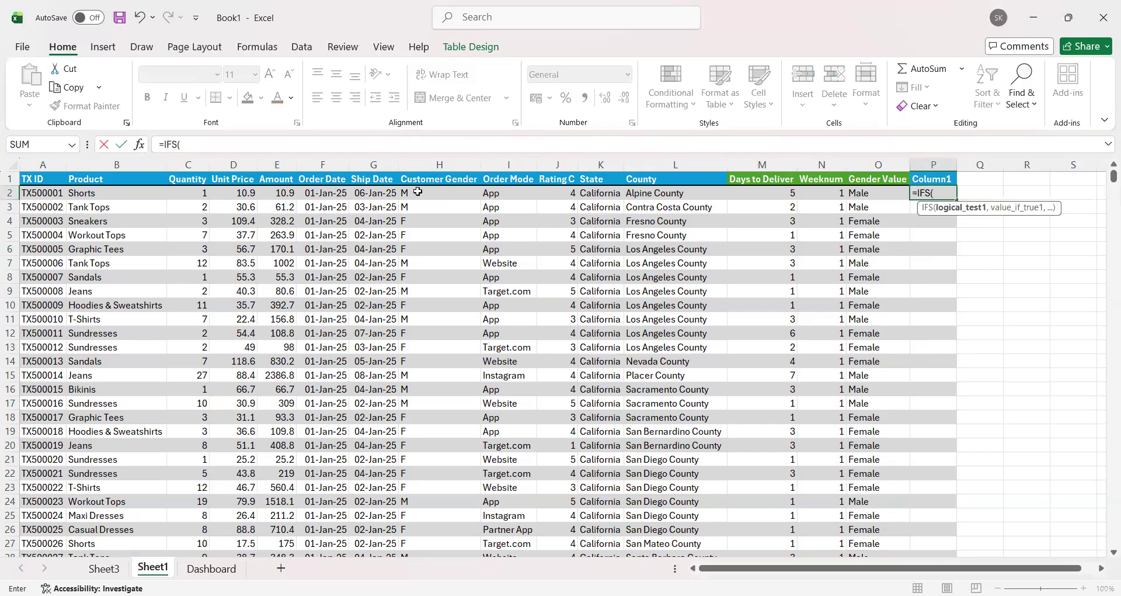
pyautogui.click(421, 193)
pyautogui.write('="m')
pyautogui.press('BackSpace')
pyautogui.write('M"')
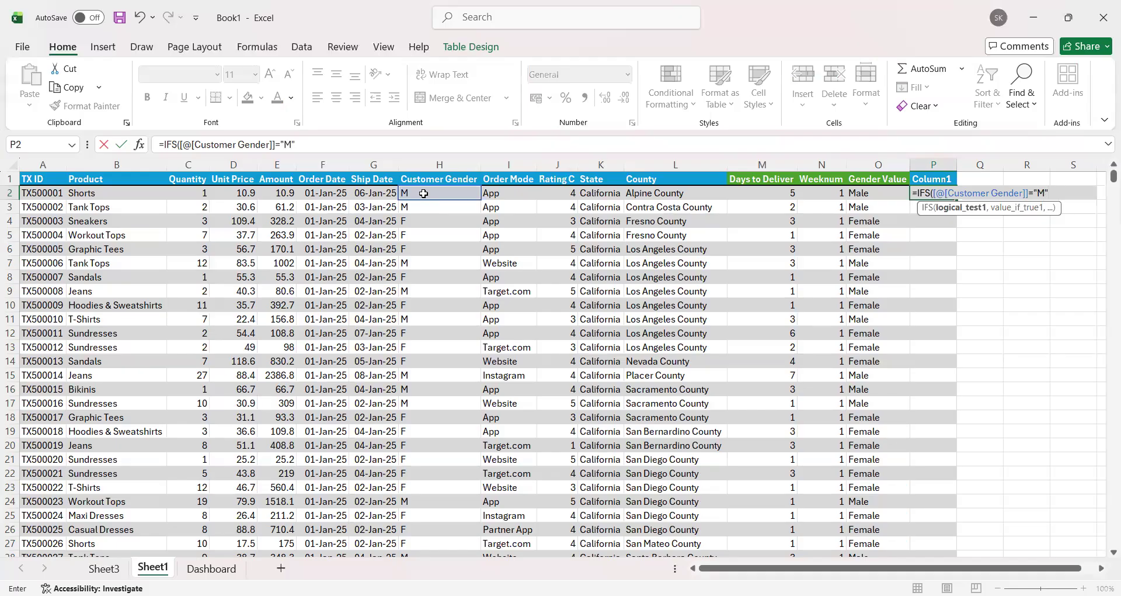
pyautogui.write(',"MALE')
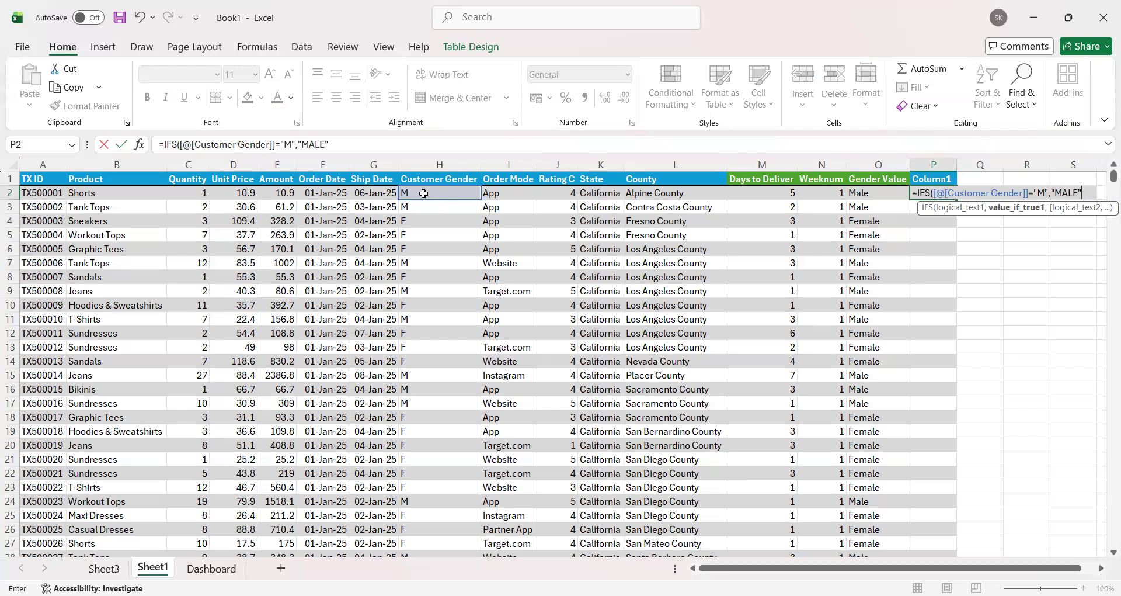
pyautogui.write('",')
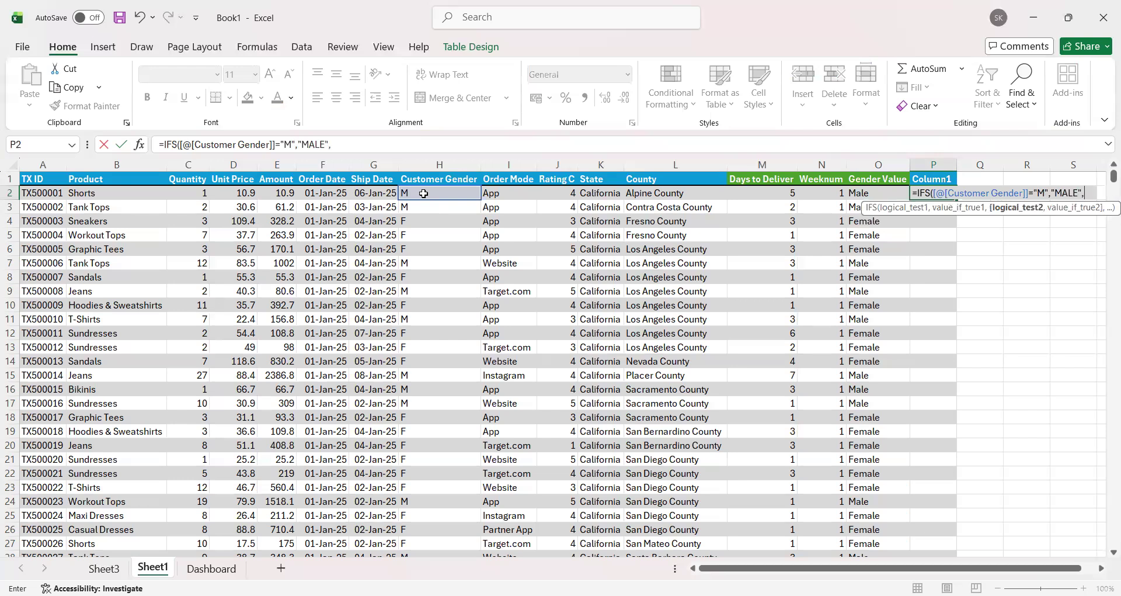
# Step: Add a second condition to the IFS formula that returns "FEMALE" when Customer Gender equals "F"
pyautogui.click(423, 193)
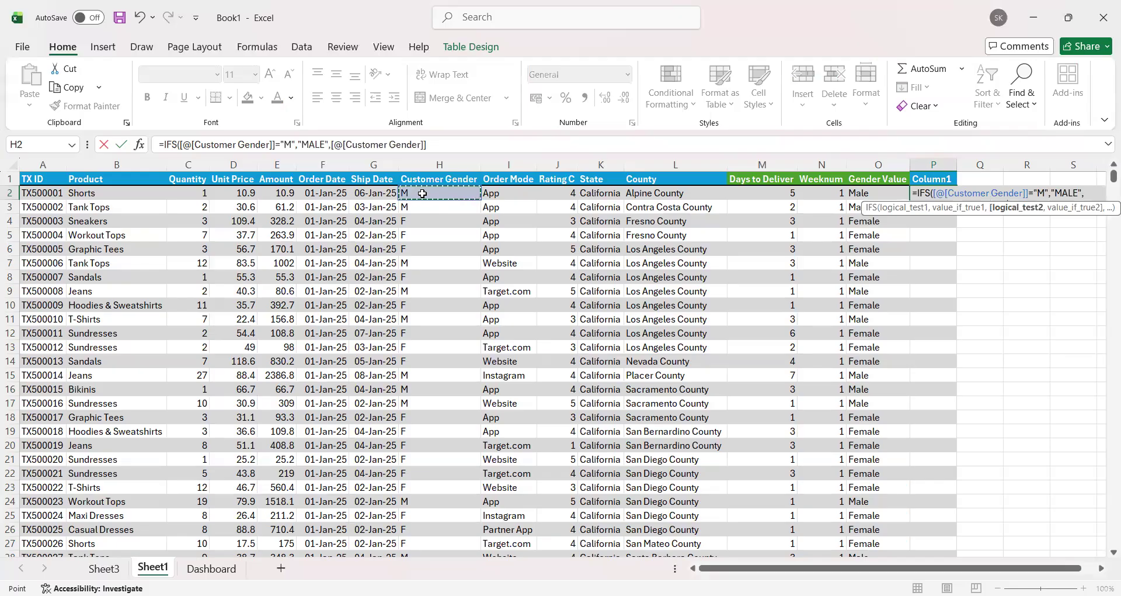
pyautogui.write('=')
pyautogui.write('"F')
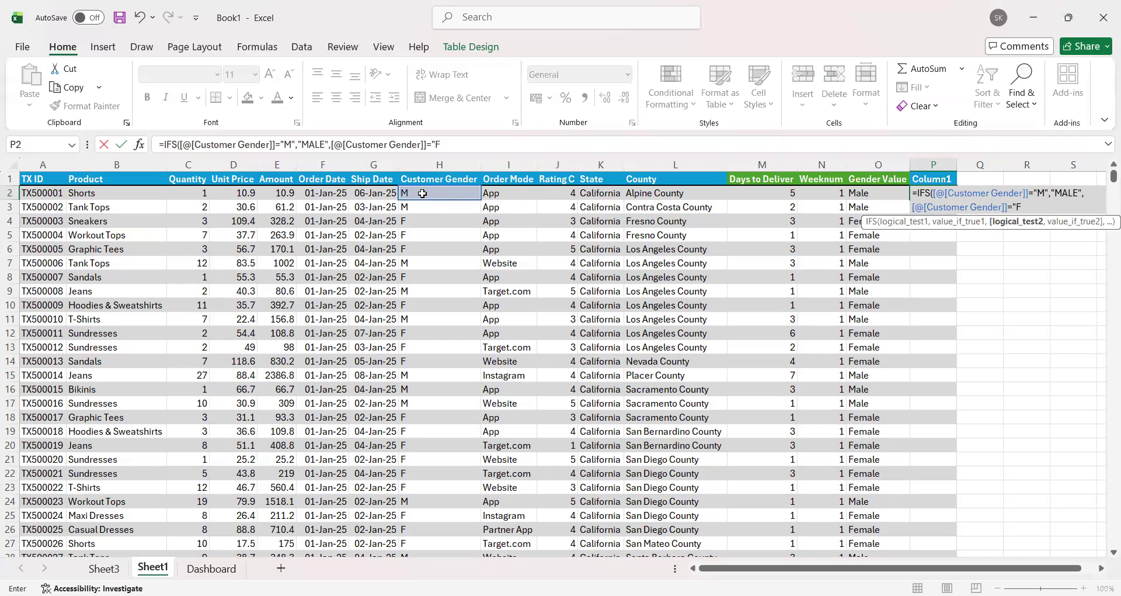
pyautogui.write('","FEMALE')
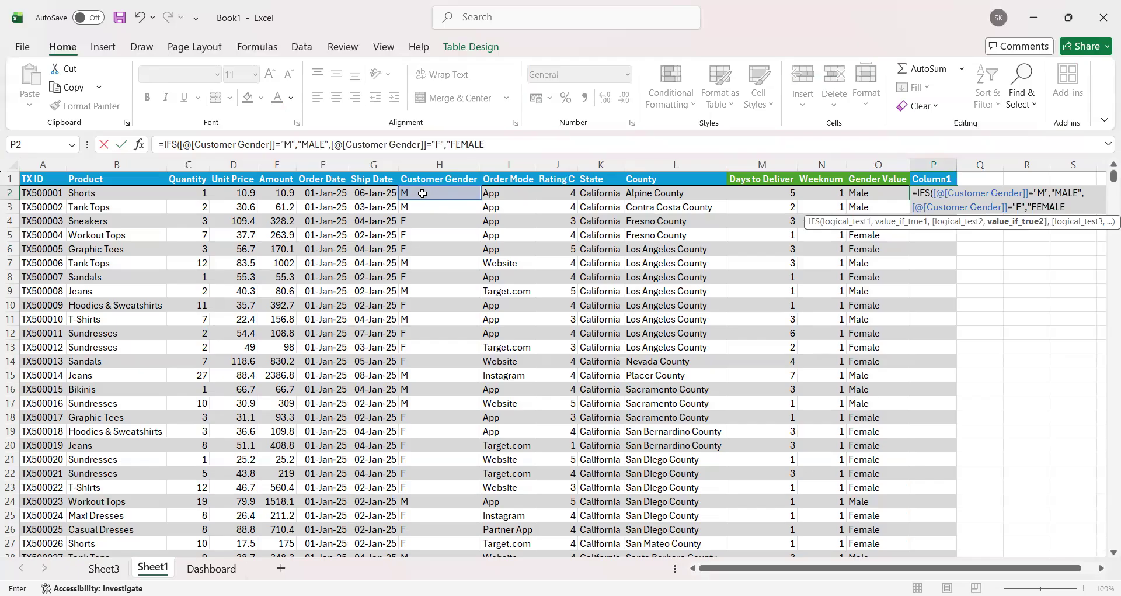
pyautogui.write('",')
# Step: Add a third condition to the IFS formula that returns "OTHER" when Customer Gender equals "O"
pyautogui.click(422, 194)
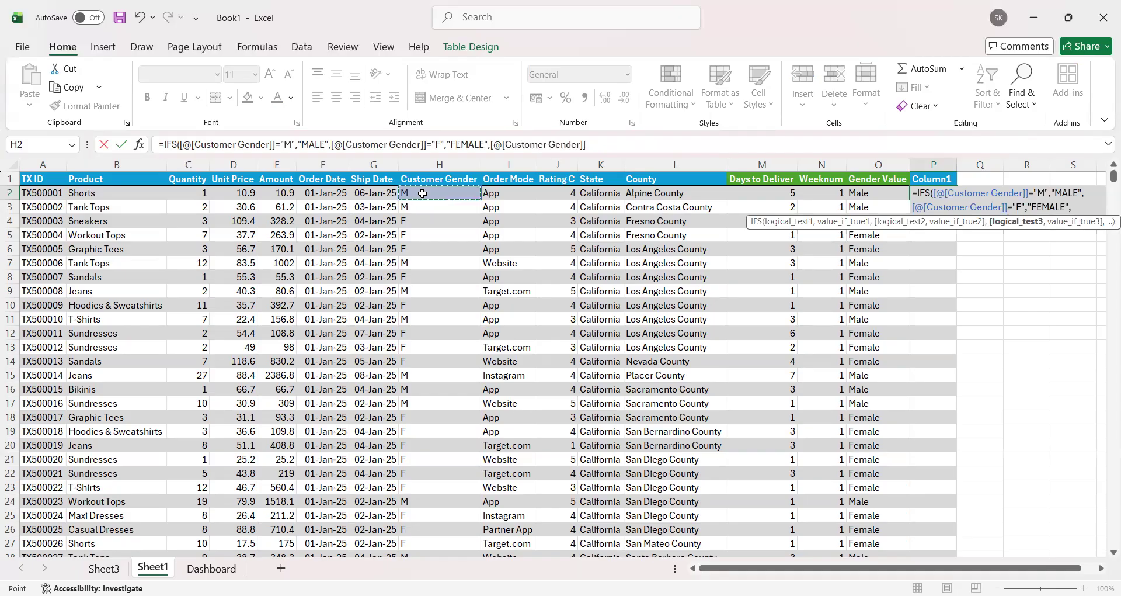
pyautogui.write('="O')
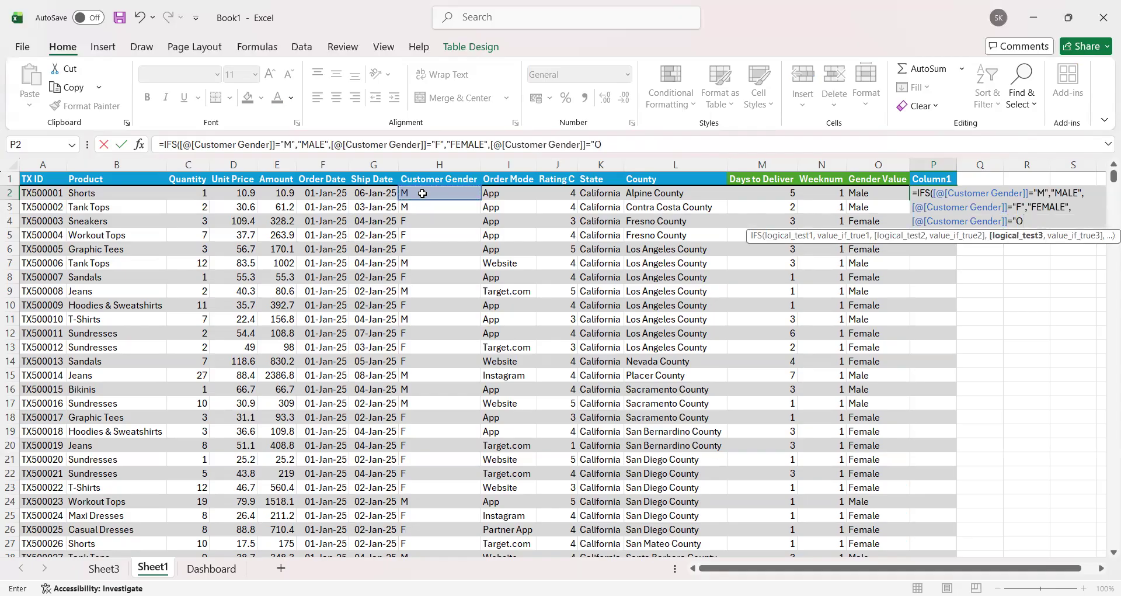
pyautogui.write('","')
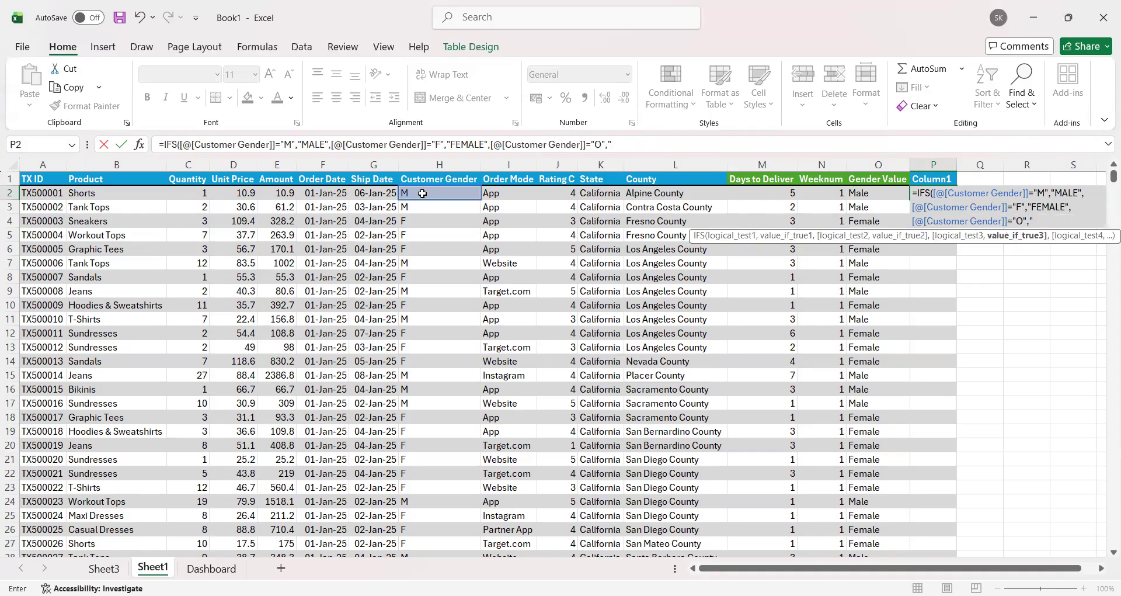
pyautogui.write('OTHER",')
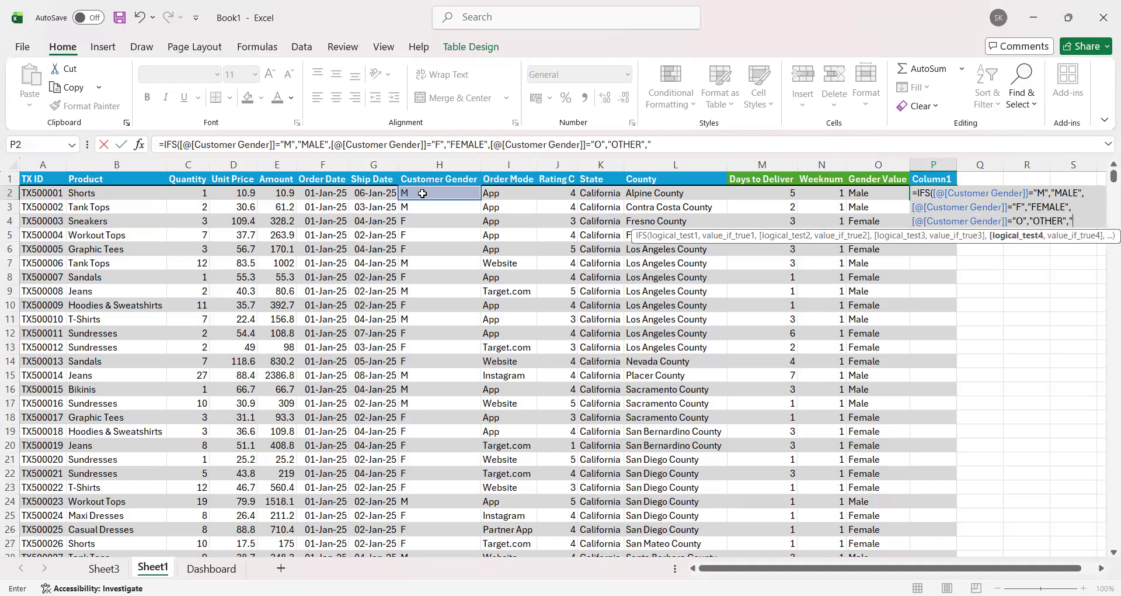
# Step: Complete the IFS formula with the fallback pair "TRUE","UNKNOW" and fill it through the trial column
pyautogui.write('TRUE",')
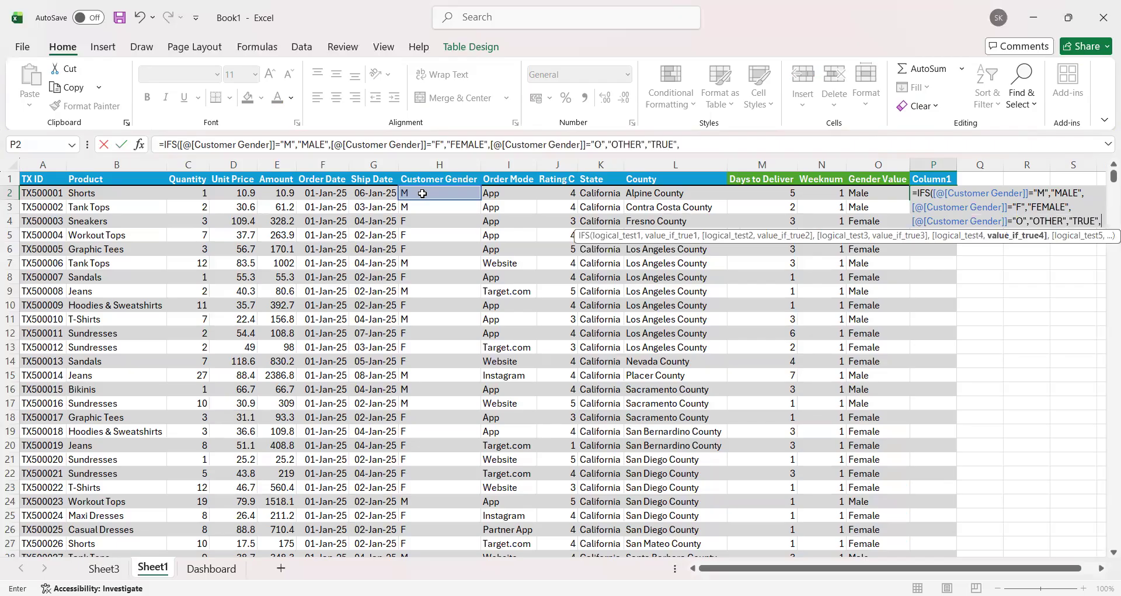
pyautogui.write('"UNKNOW"')
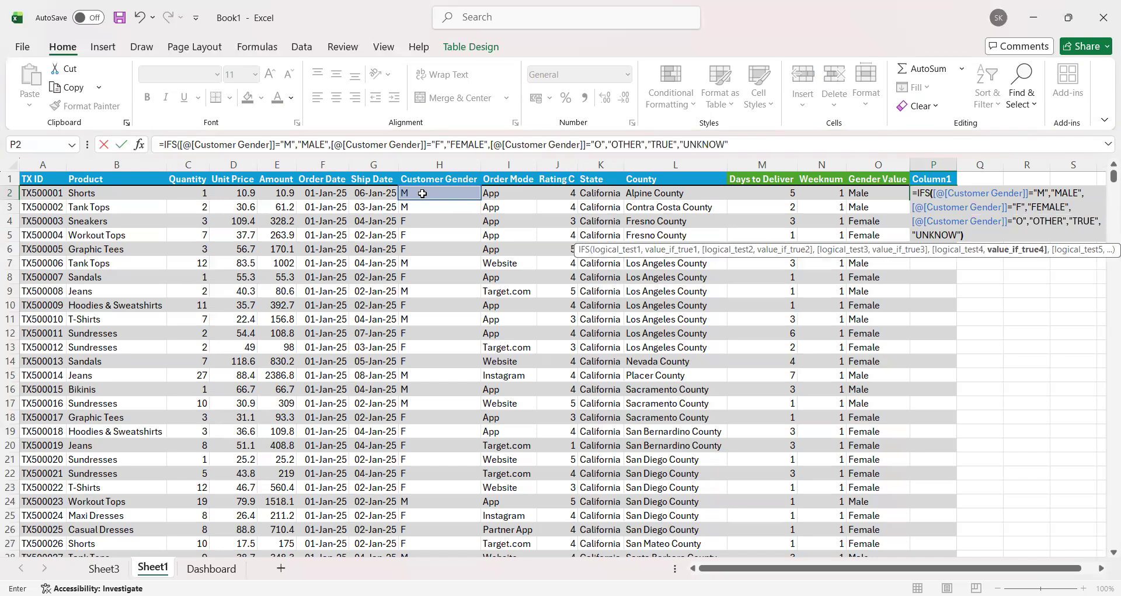
pyautogui.write(')')
pyautogui.press('Return')
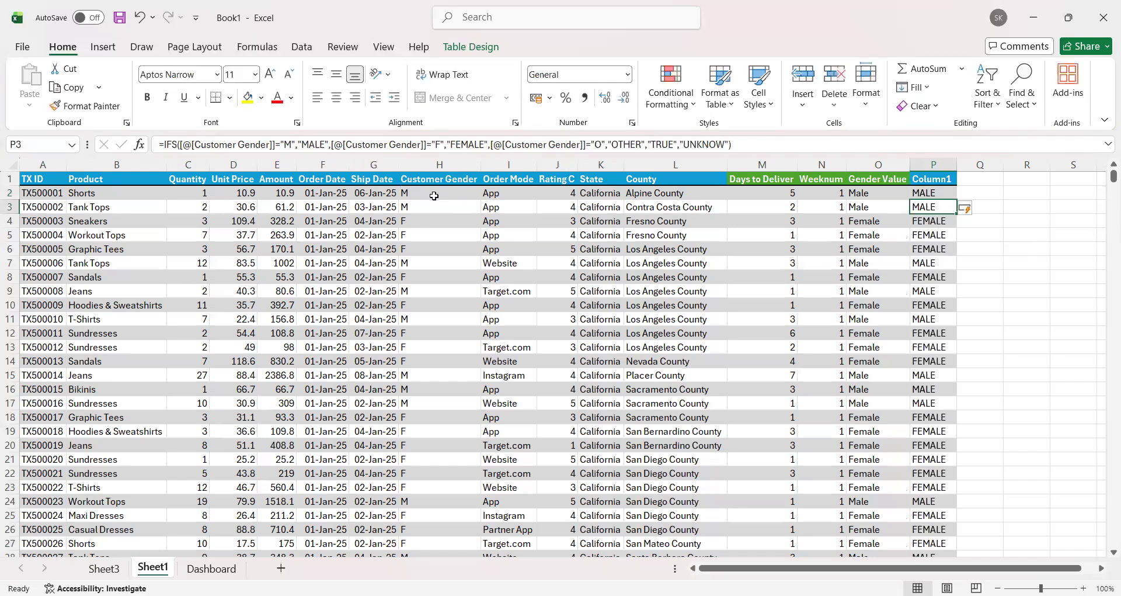
# Step: Compare the trial column's gender labels with the Customer Gender codes, including the O and blank rows
pyautogui.moveTo(433, 195); pyautogui.dragTo(449, 208)
pyautogui.moveTo(936, 194); pyautogui.dragTo(959, 388)
pyautogui.scroll(-8, 949, 388)
pyautogui.scroll(8, 946, 386)
pyautogui.scroll(-9, 874, 377)
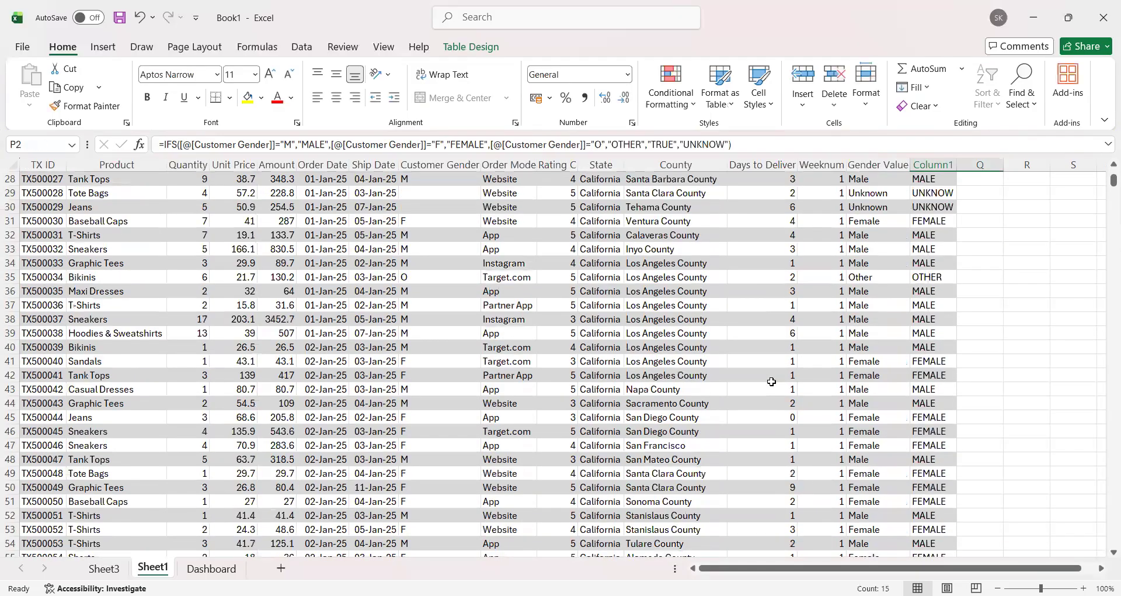
pyautogui.click(462, 278)
pyautogui.click(918, 279)
pyautogui.scroll(-18, 821, 351)
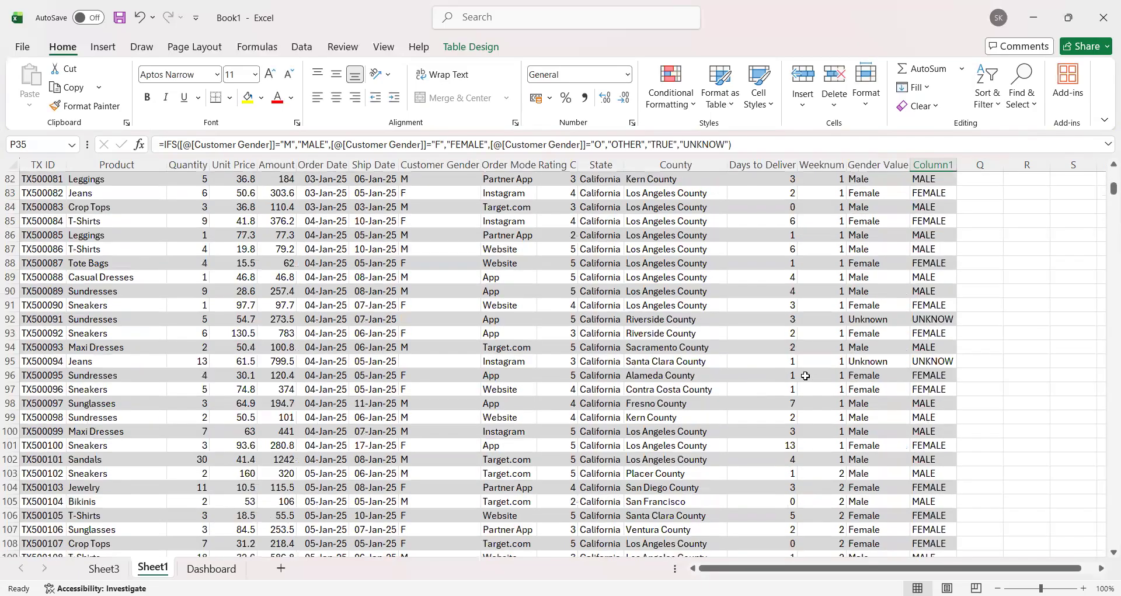
pyautogui.click(452, 362)
pyautogui.click(928, 362)
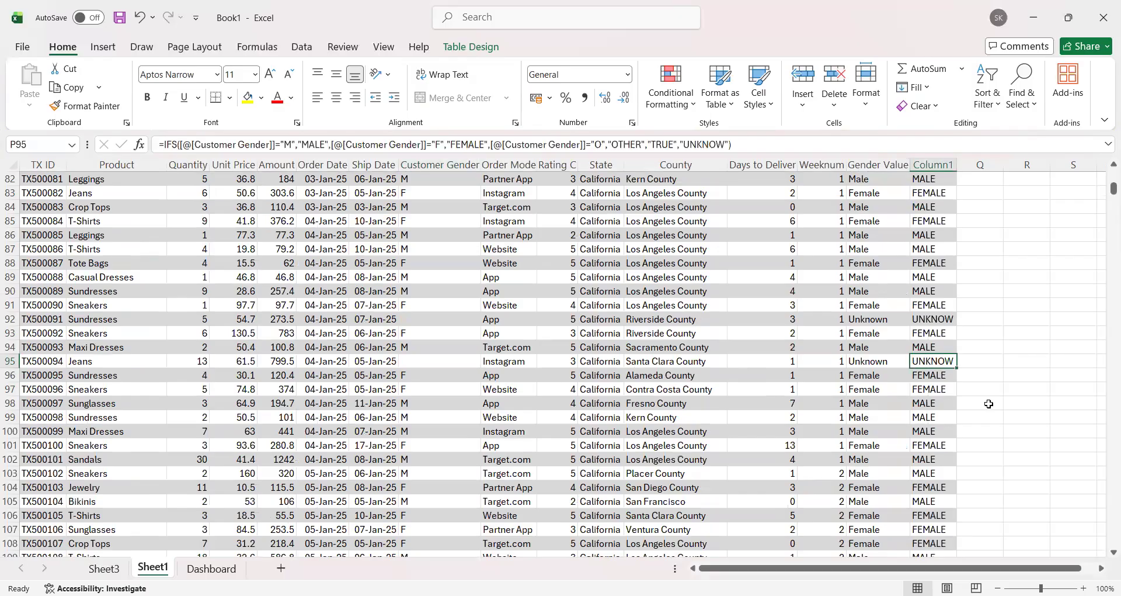
pyautogui.scroll(20, 981, 397)
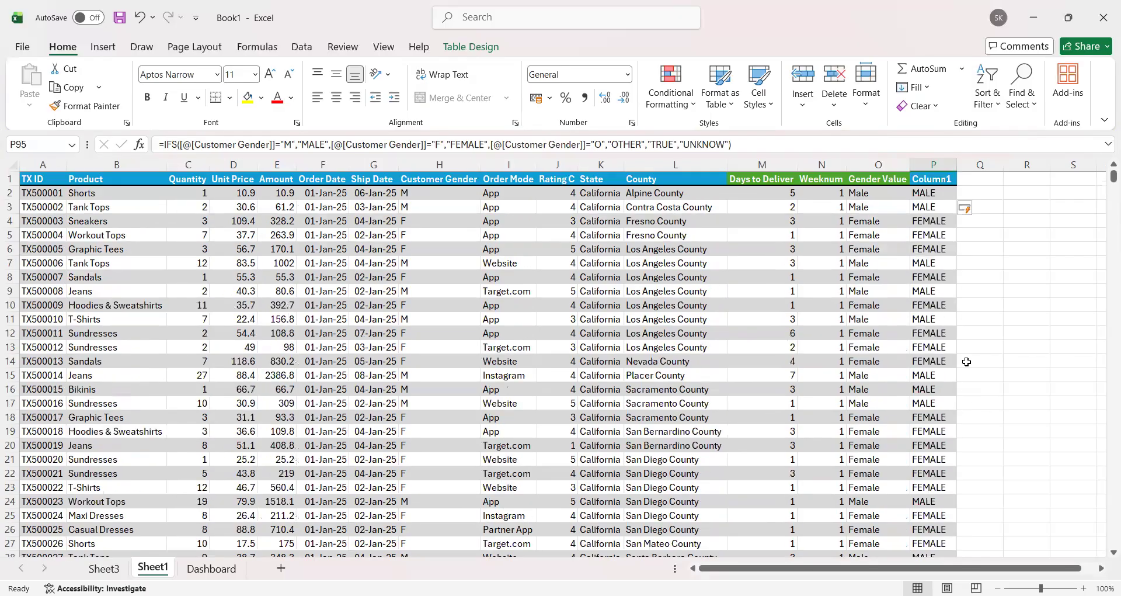
# Step: Delete the trial gender column P from the table
pyautogui.click(933, 165)
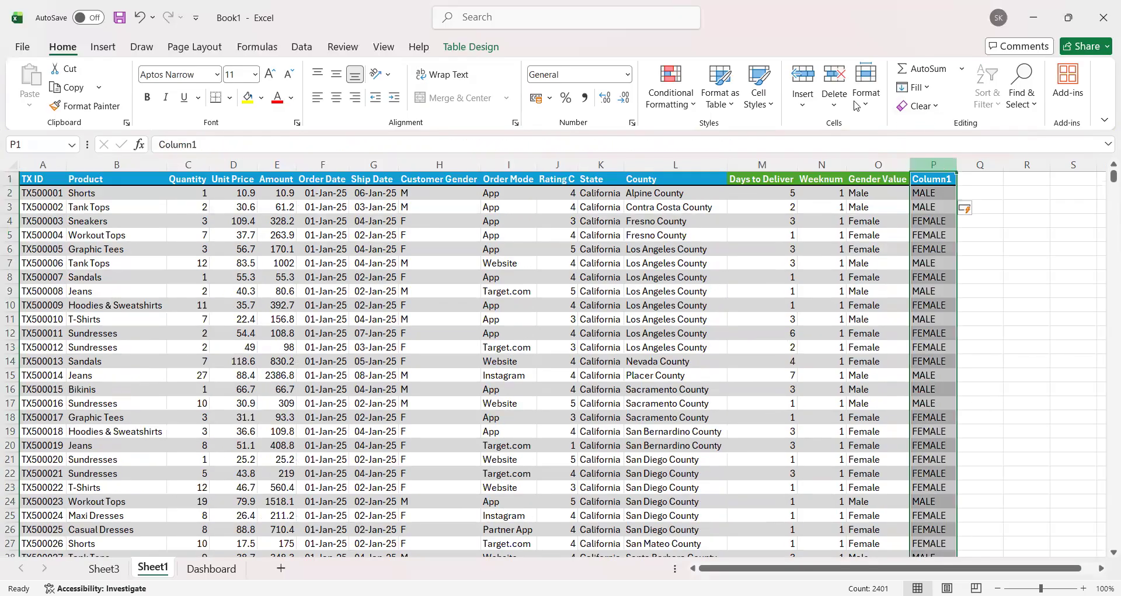
pyautogui.click(834, 76)
pyautogui.click(994, 238)
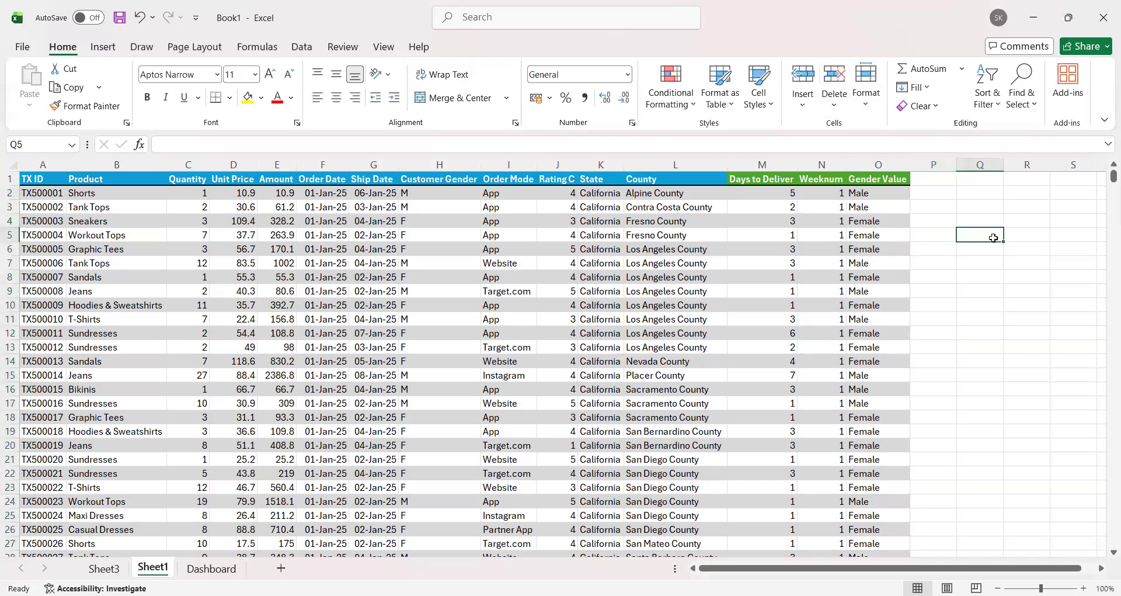
# Step: Delete the existing blue sidebar rectangle from the Dashboard sheet
pyautogui.click(223, 570)
pyautogui.click(98, 285)
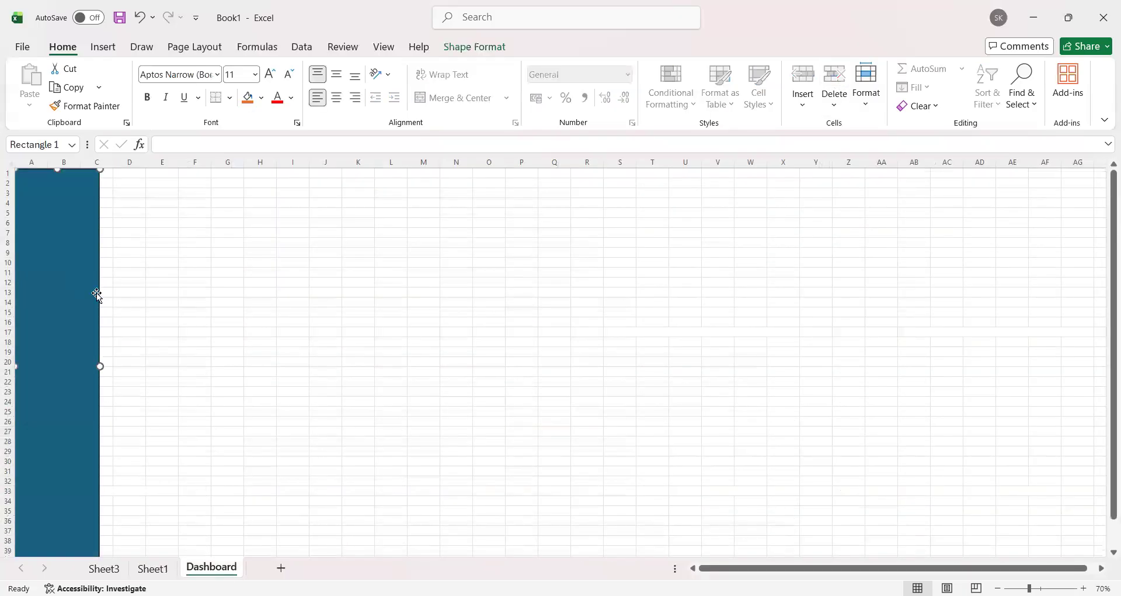
pyautogui.press('Delete')
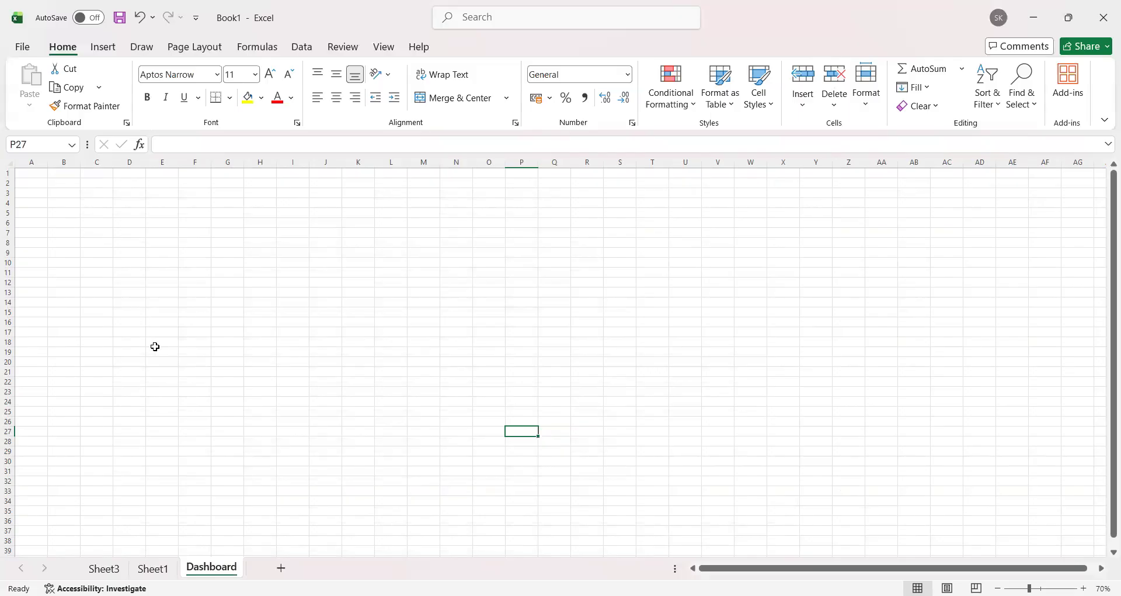
# Step: Draw a rectangle about 21.47 cm high and 5.66 cm wide down columns A to C of the Dashboard sheet
pyautogui.click(105, 49)
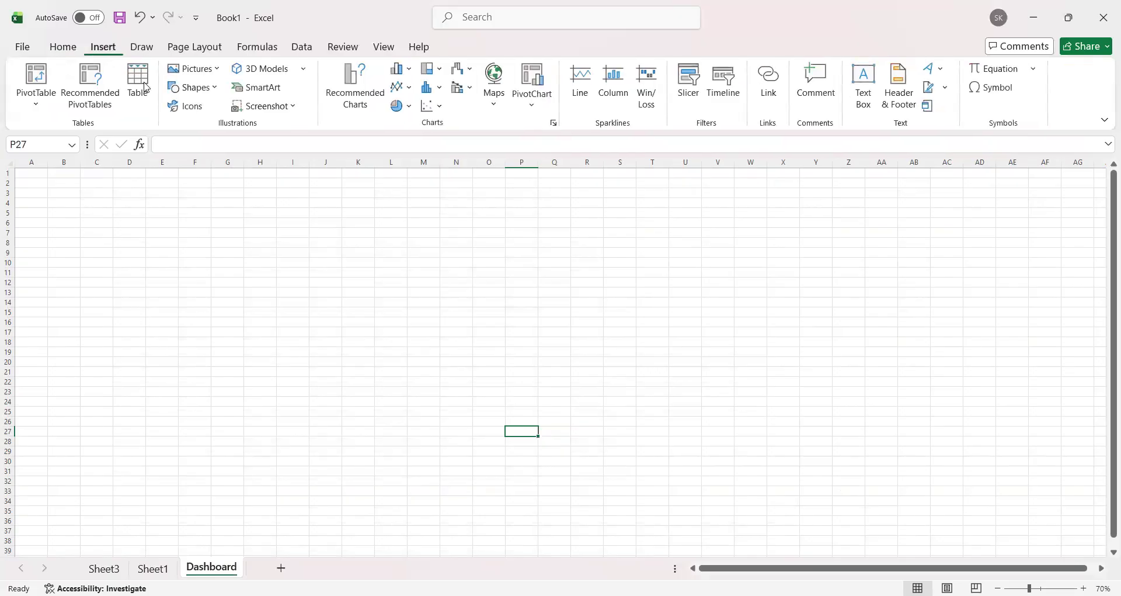
pyautogui.click(213, 96)
pyautogui.click(231, 130)
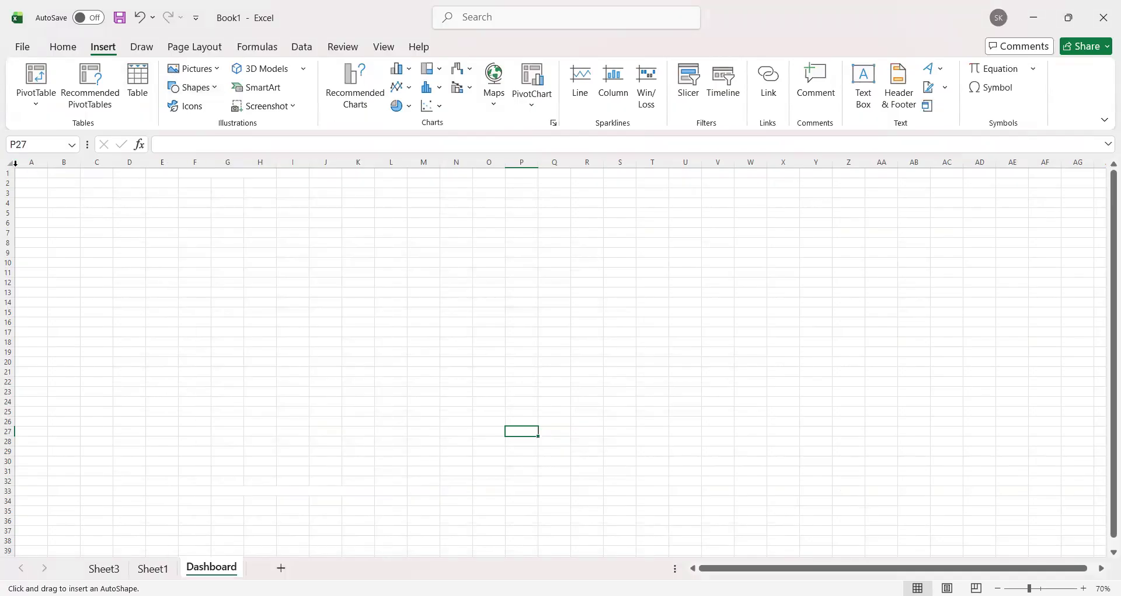
pyautogui.moveTo(16, 169); pyautogui.dragTo(127, 565)
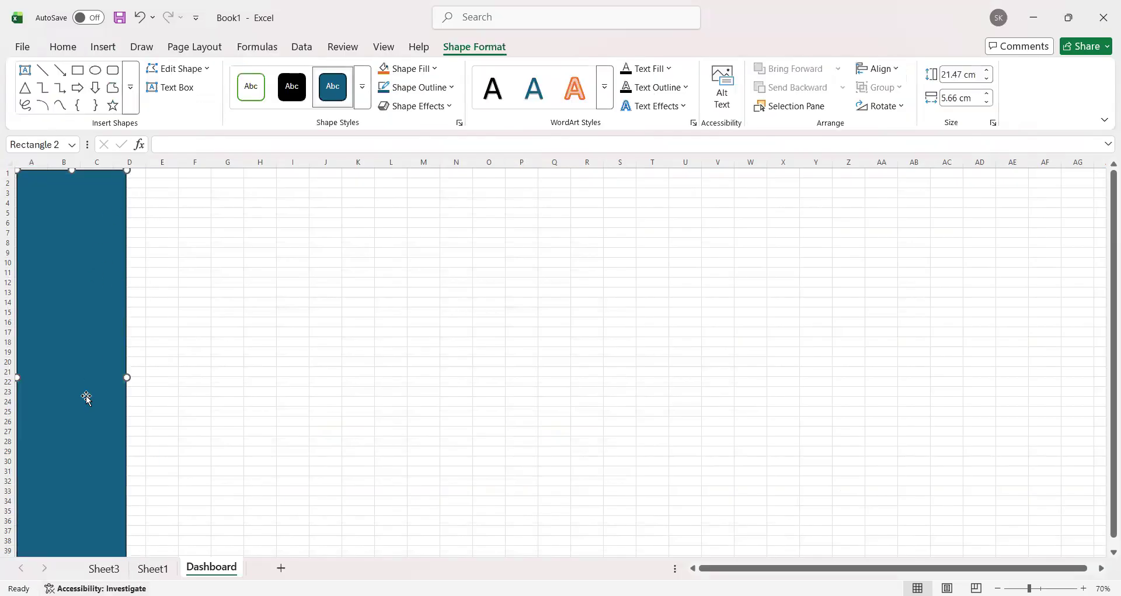
# Step: Duplicate the sidebar rectangle beside the original and widen the copy to about 51.83 cm, through column AH
pyautogui.scroll(-1, 140, 437)
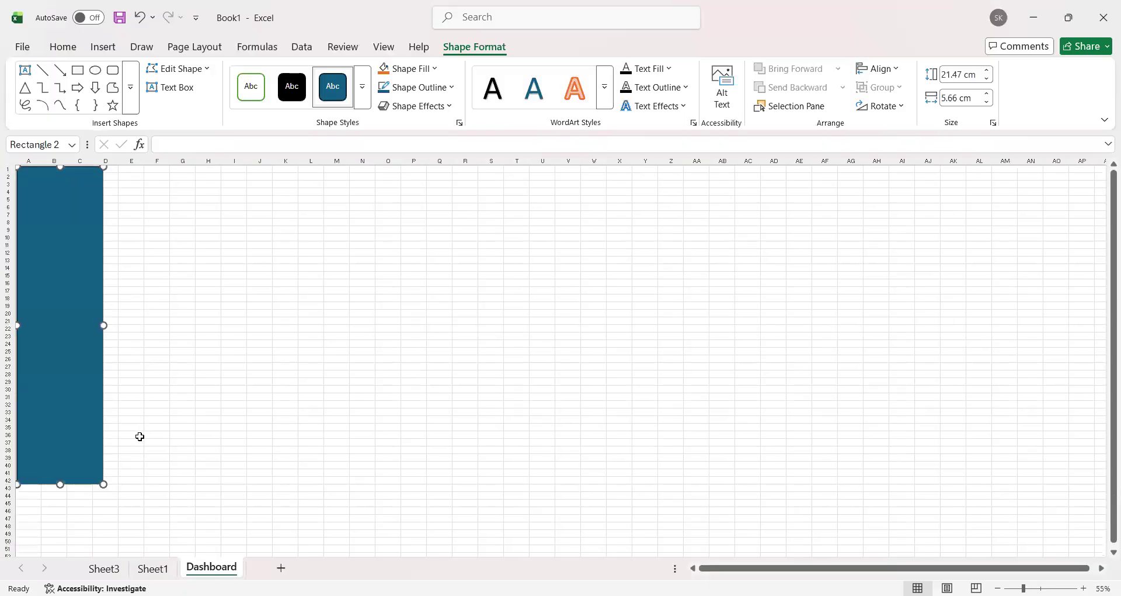
pyautogui.scroll(1, 140, 436)
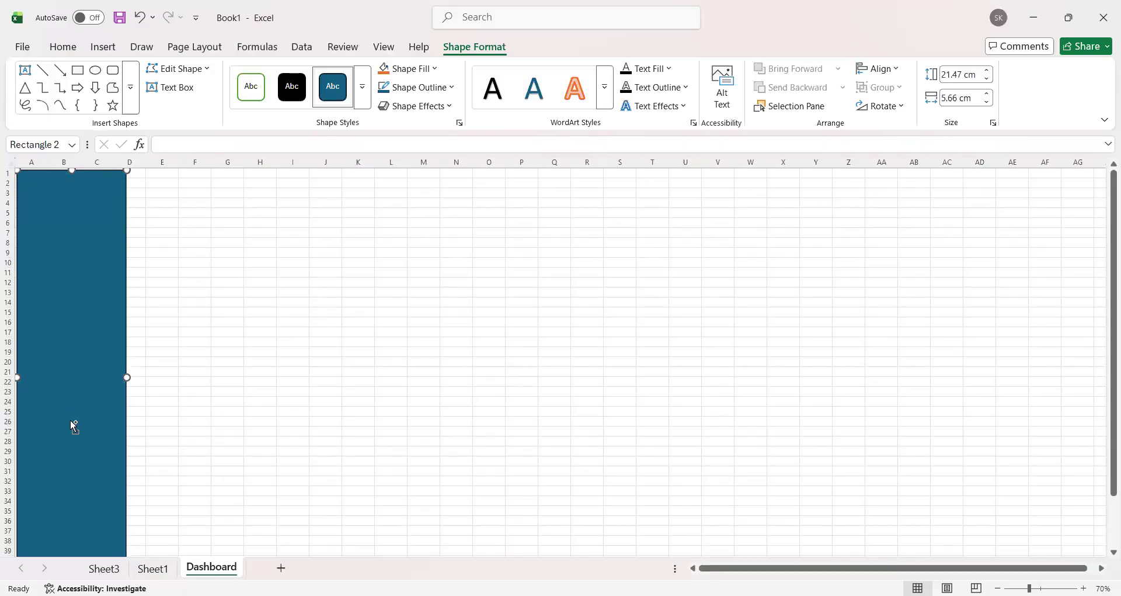
pyautogui.moveTo(55, 439); pyautogui.dragTo(1062, 408)
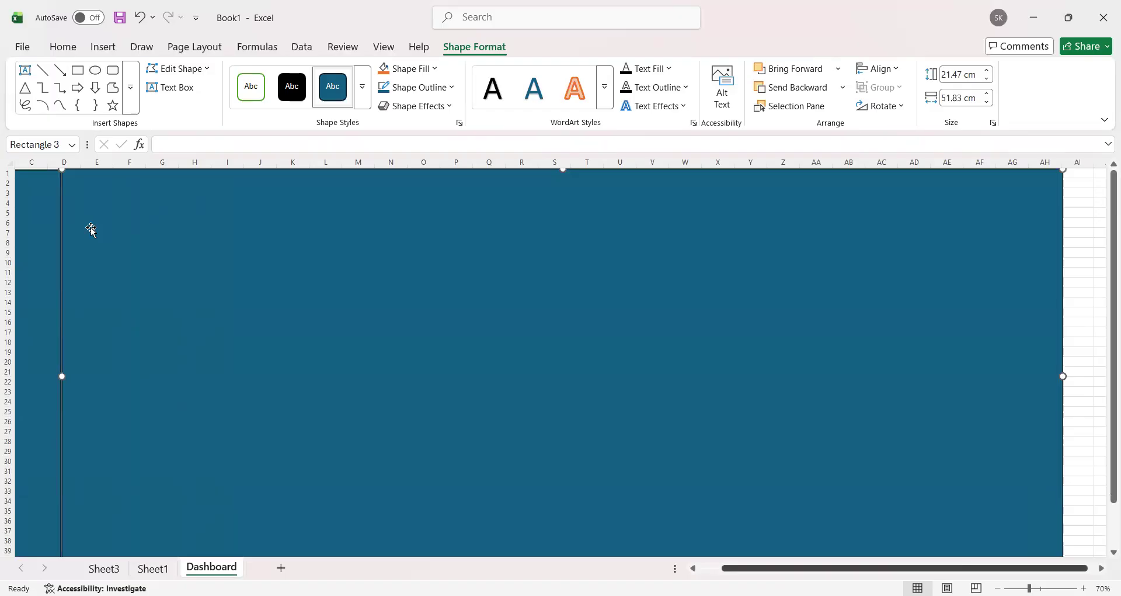
pyautogui.hscroll(-2, 92, 229)
# Step: Apply the intense green gradient theme style to the narrow sidebar rectangle
pyautogui.click(114, 198)
pyautogui.moveTo(121, 198); pyautogui.dragTo(124, 197)
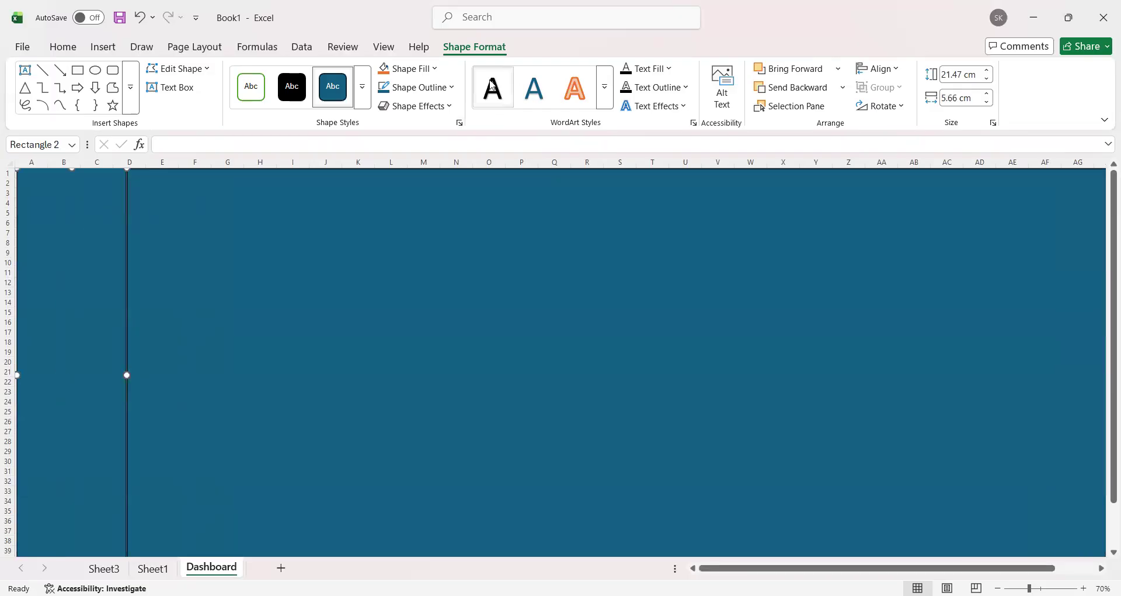
pyautogui.click(363, 107)
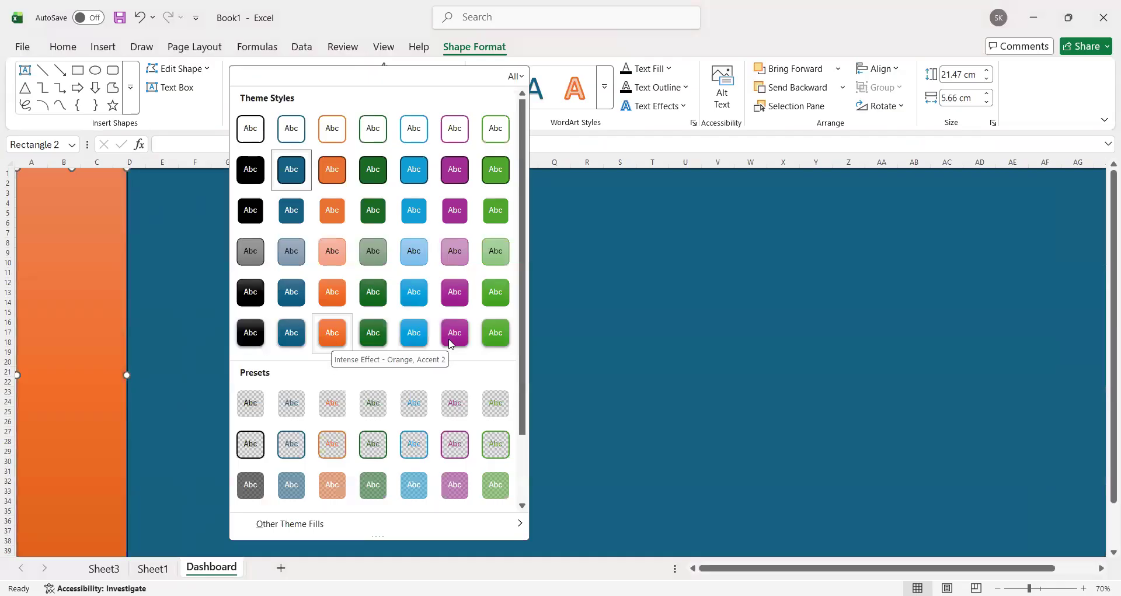
pyautogui.click(496, 334)
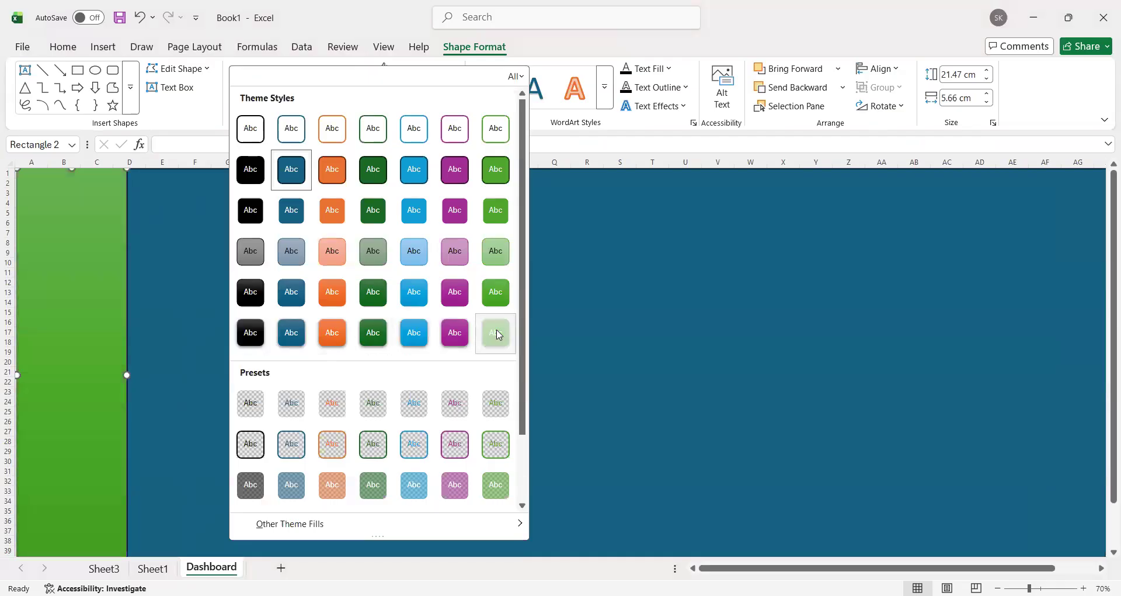
pyautogui.click(444, 106)
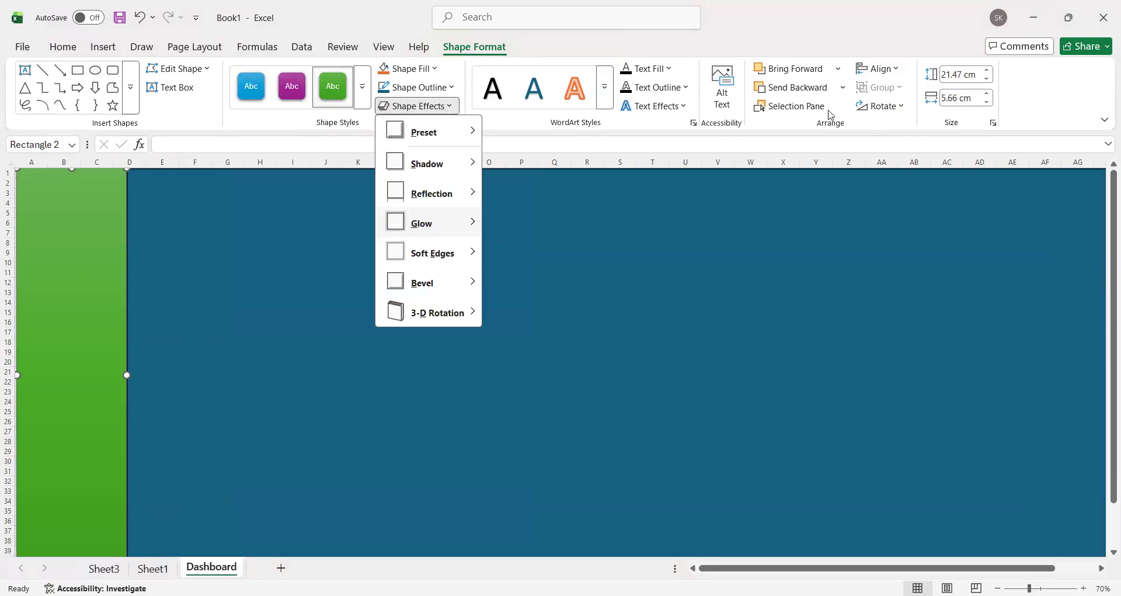
pyautogui.click(837, 91)
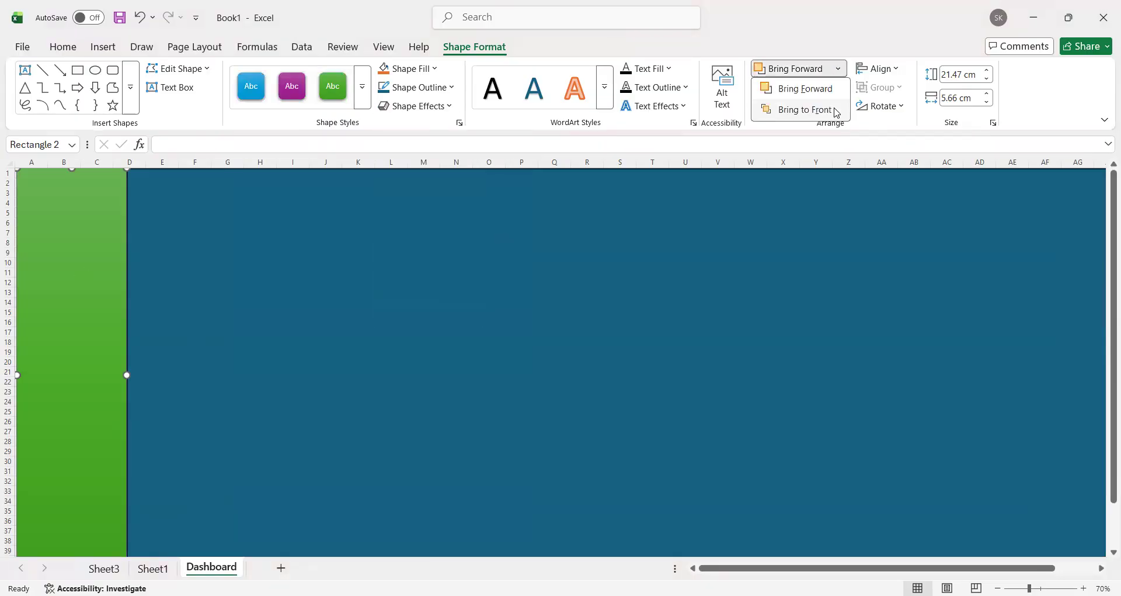
pyautogui.click(490, 293)
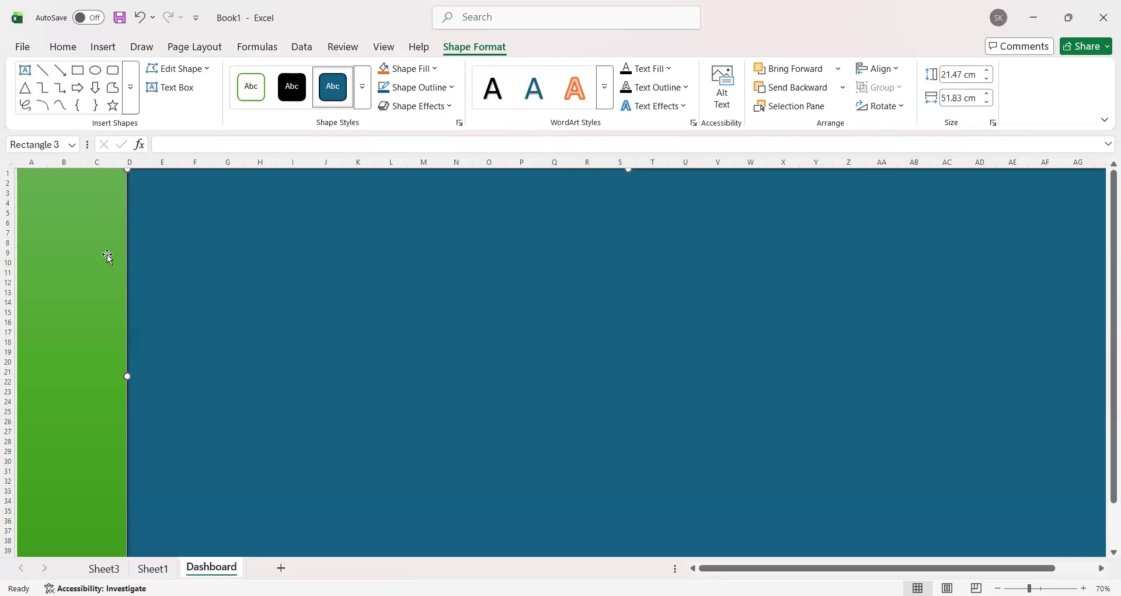
pyautogui.scroll(-4, 175, 409)
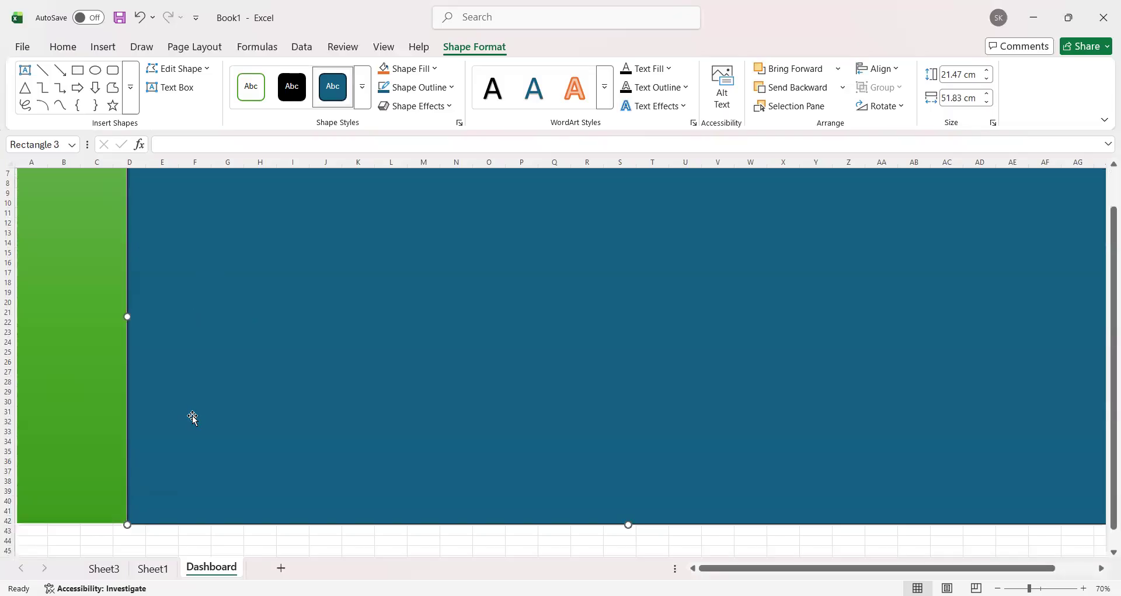
pyautogui.click(162, 491)
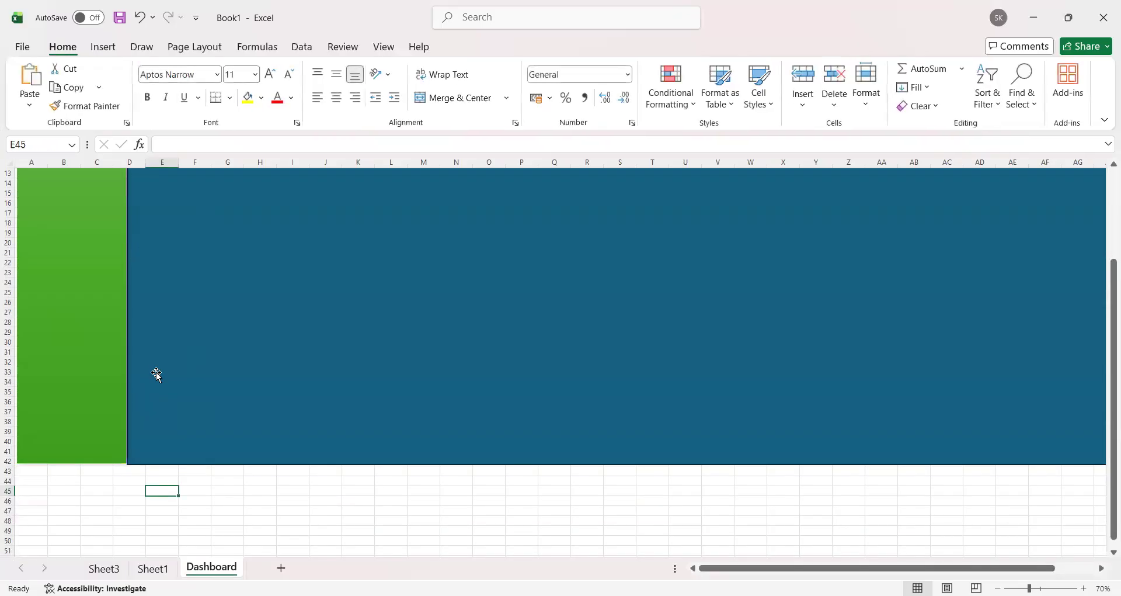
pyautogui.scroll(4, 156, 374)
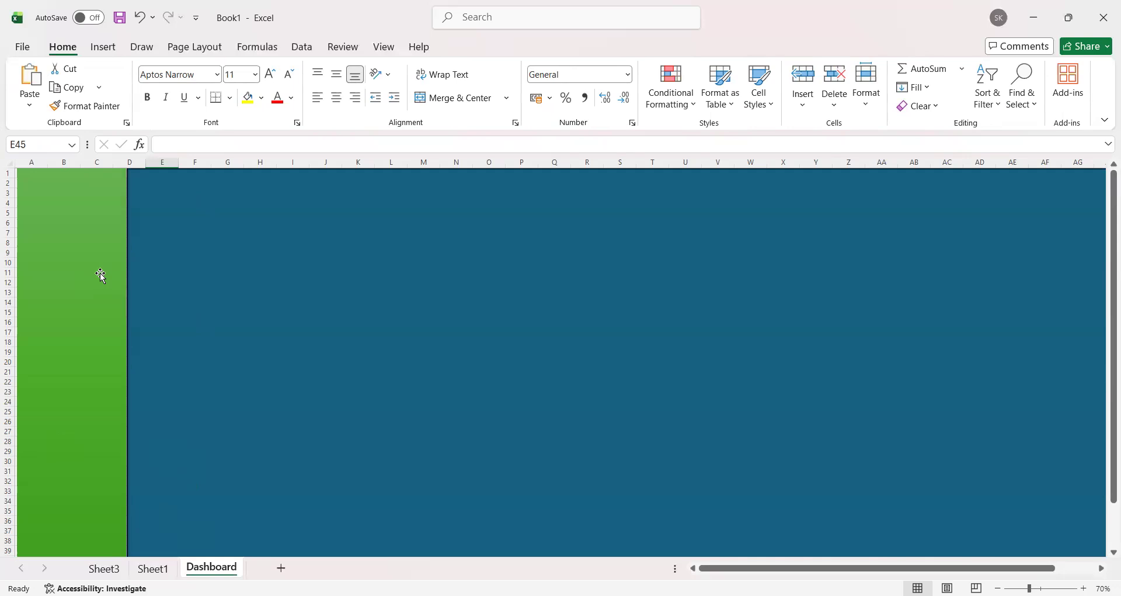
pyautogui.click(93, 239)
pyautogui.press('Left')
pyautogui.press('Right')
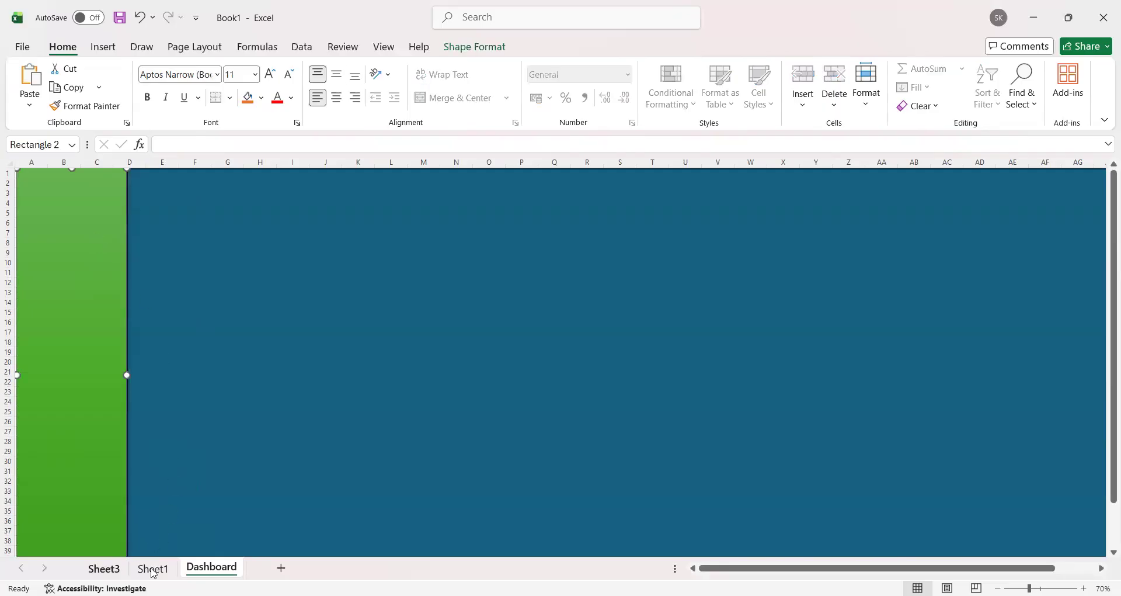
pyautogui.click(105, 569)
pyautogui.click(145, 573)
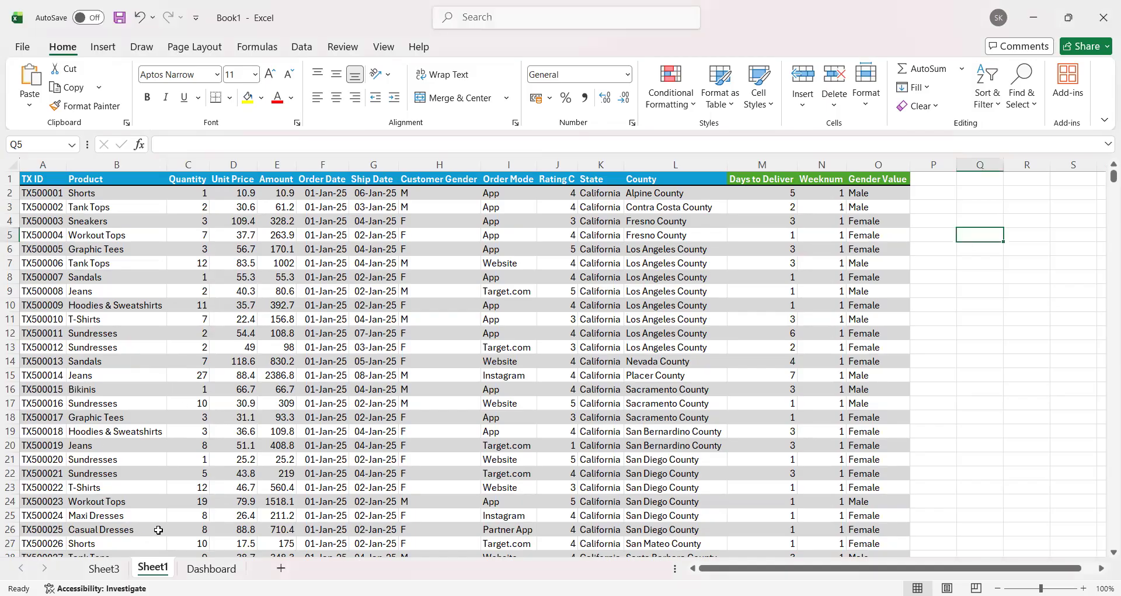
pyautogui.click(211, 569)
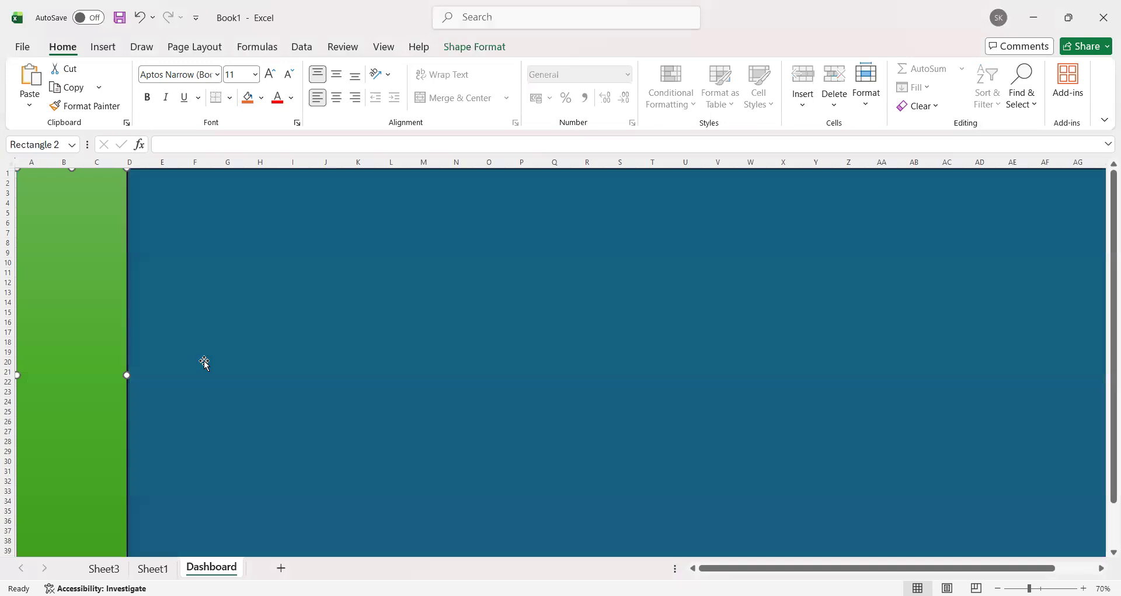
pyautogui.click(153, 569)
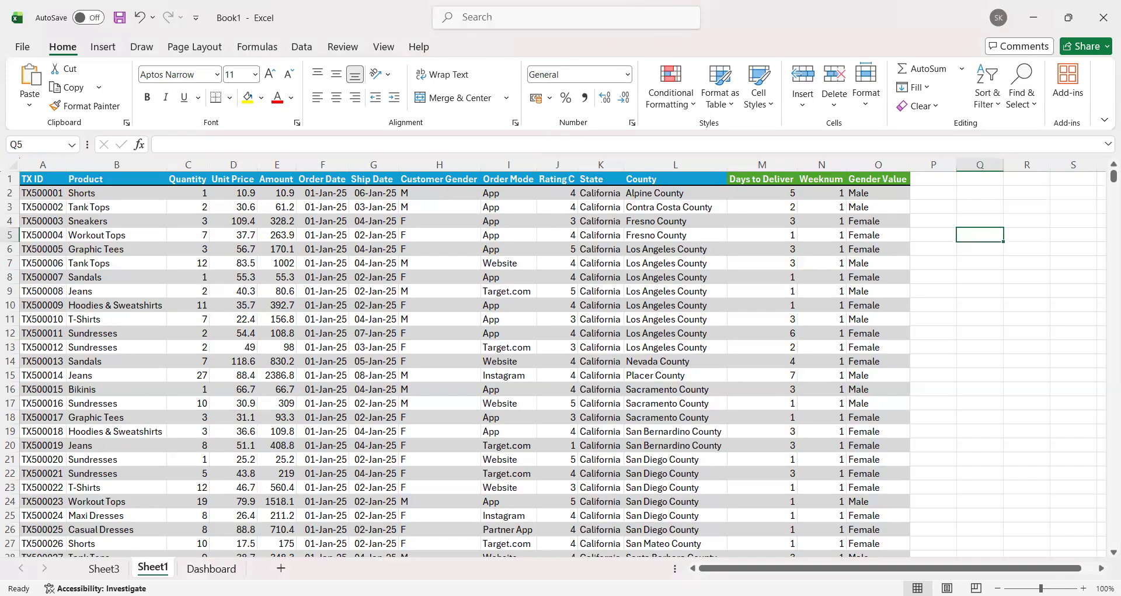
# Step: Build the empty PivotTable on Sheet3 with Product, Quantity and Amount as its values
pyautogui.click(104, 568)
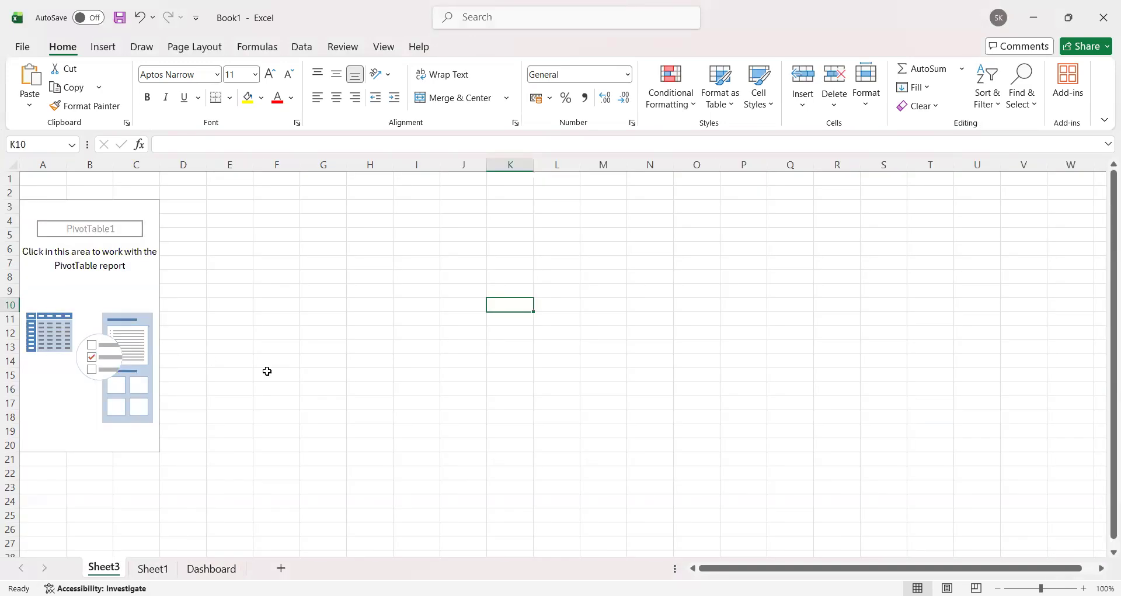
pyautogui.click(145, 206)
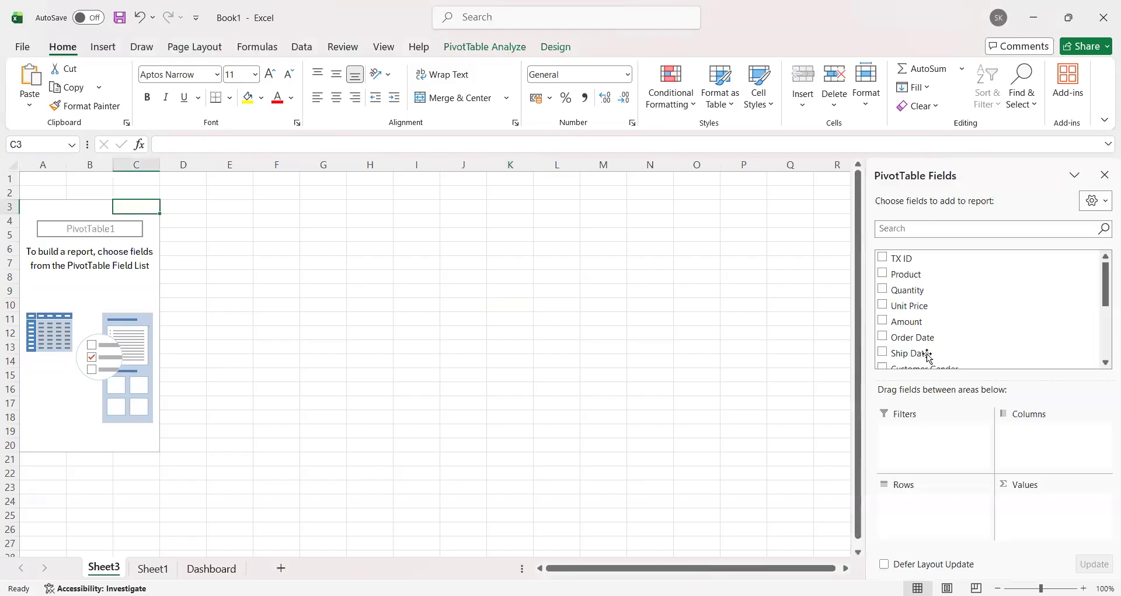
pyautogui.moveTo(923, 275); pyautogui.dragTo(1065, 481)
pyautogui.moveTo(919, 291); pyautogui.dragTo(1026, 478)
pyautogui.moveTo(926, 310); pyautogui.dragTo(1031, 479)
pyautogui.moveTo(916, 300); pyautogui.dragTo(1008, 483)
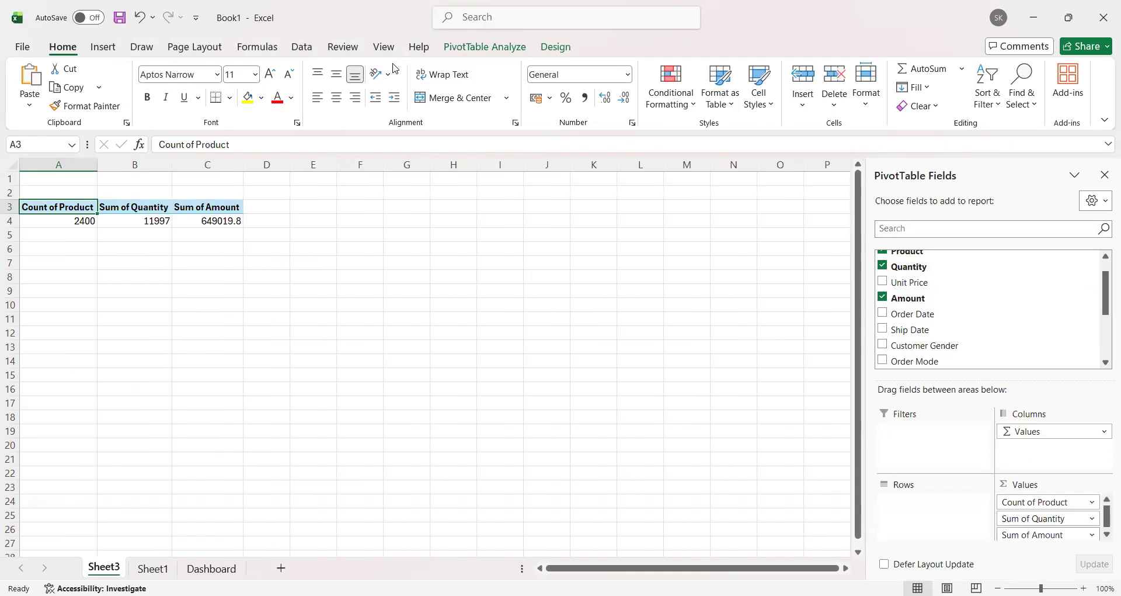
pyautogui.click(303, 207)
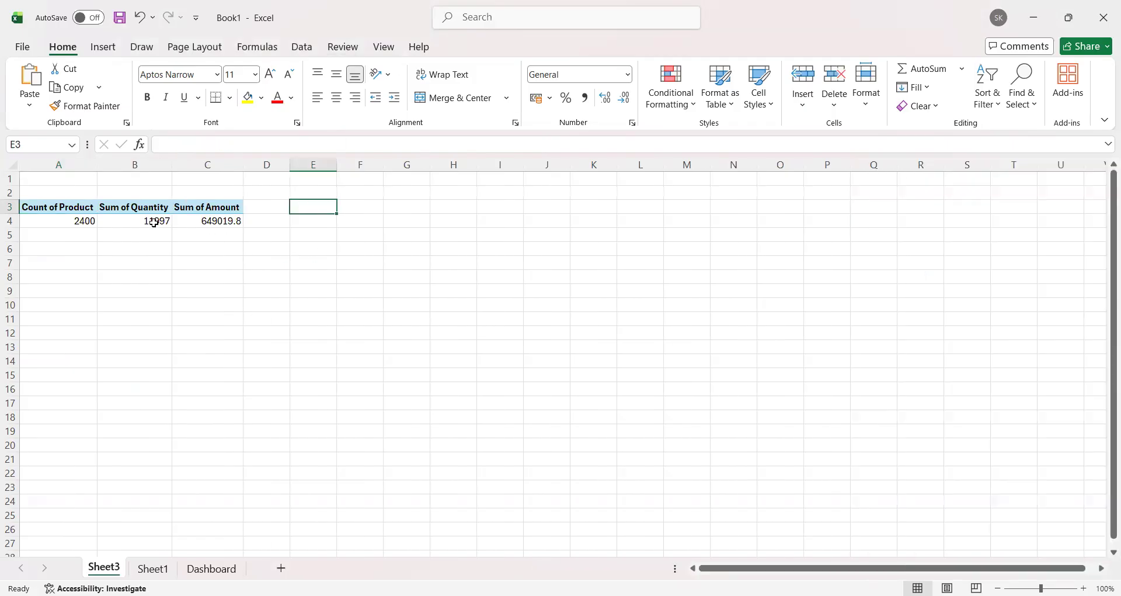
pyautogui.moveTo(62, 211); pyautogui.dragTo(220, 230)
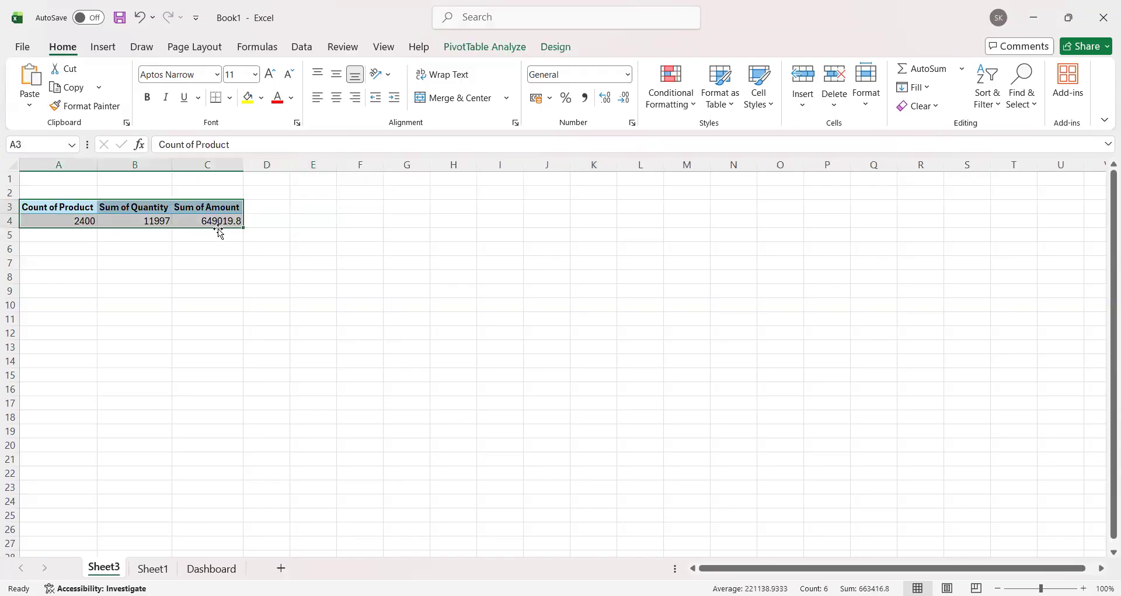
pyautogui.click(306, 219)
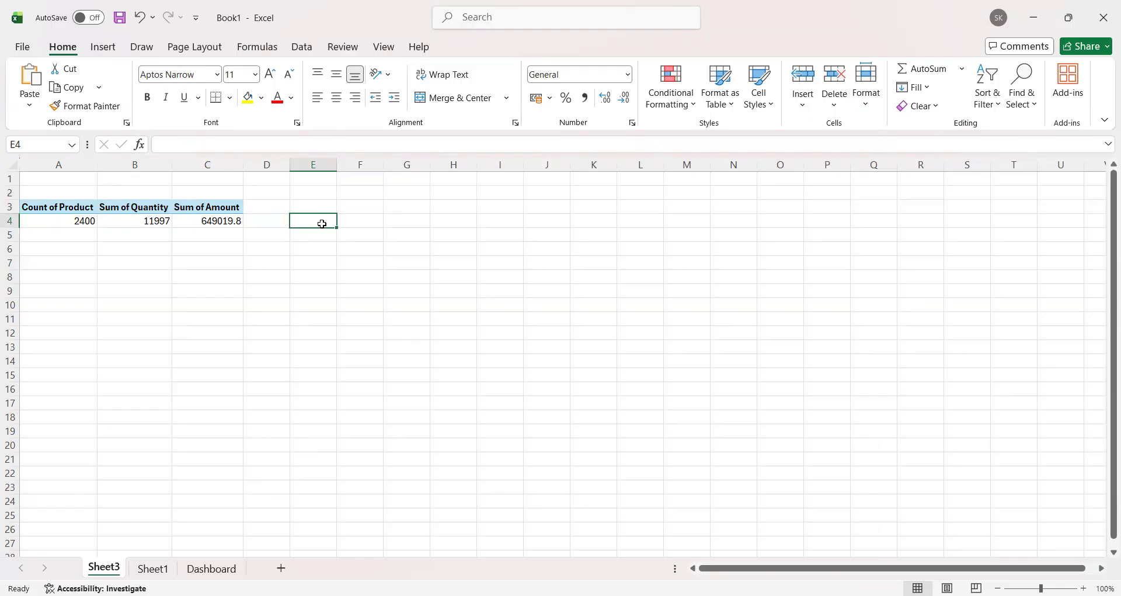
pyautogui.write('=')
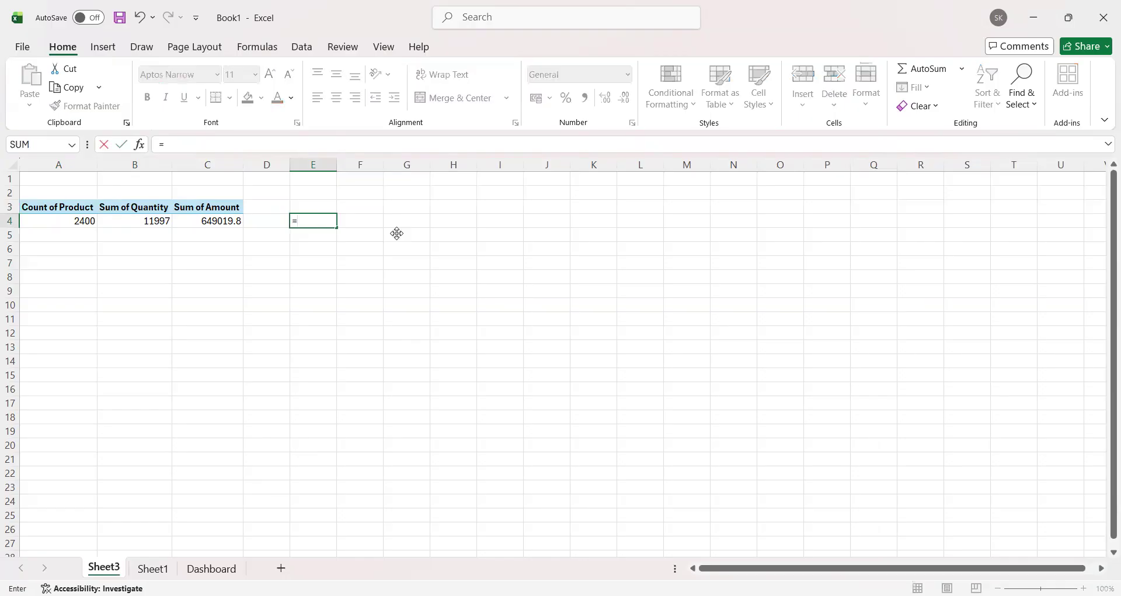
pyautogui.write('TEXT(')
pyautogui.click(65, 220)
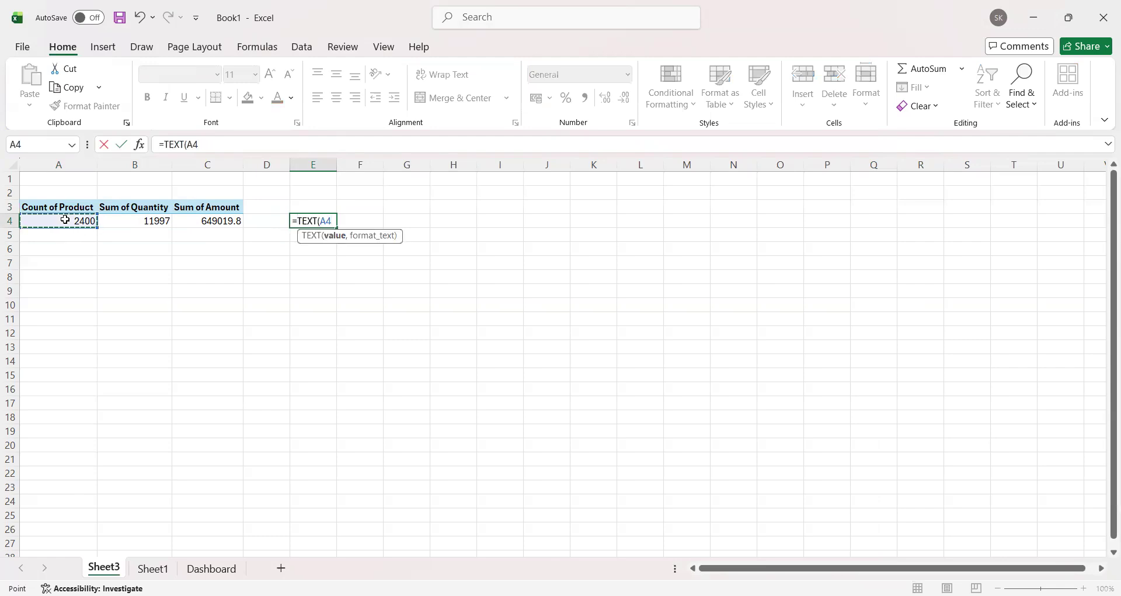
pyautogui.press('Return')
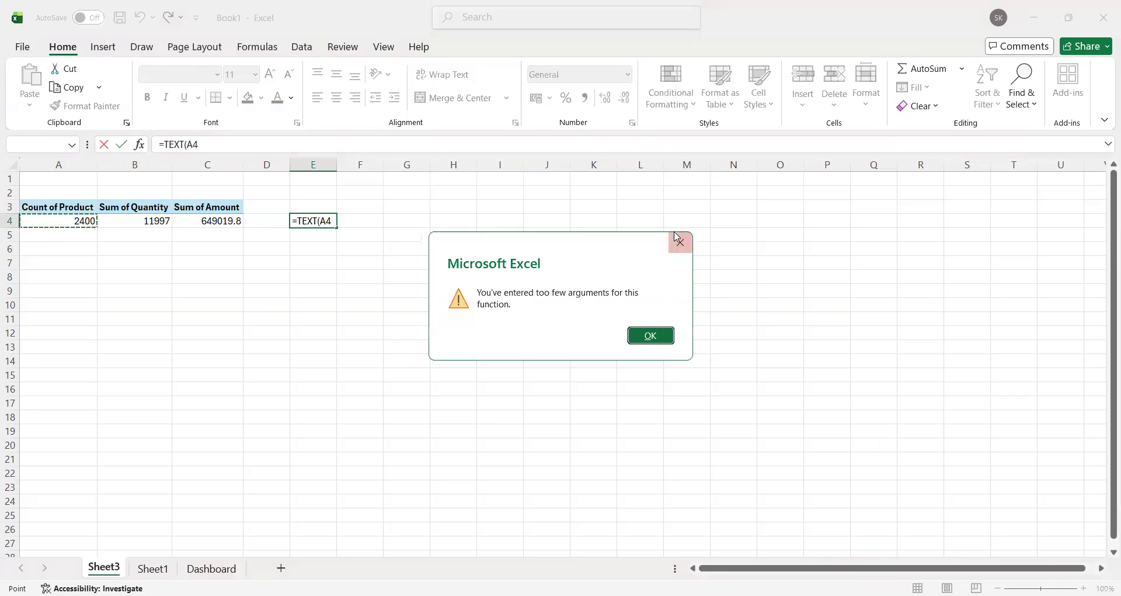
pyautogui.press('Return')
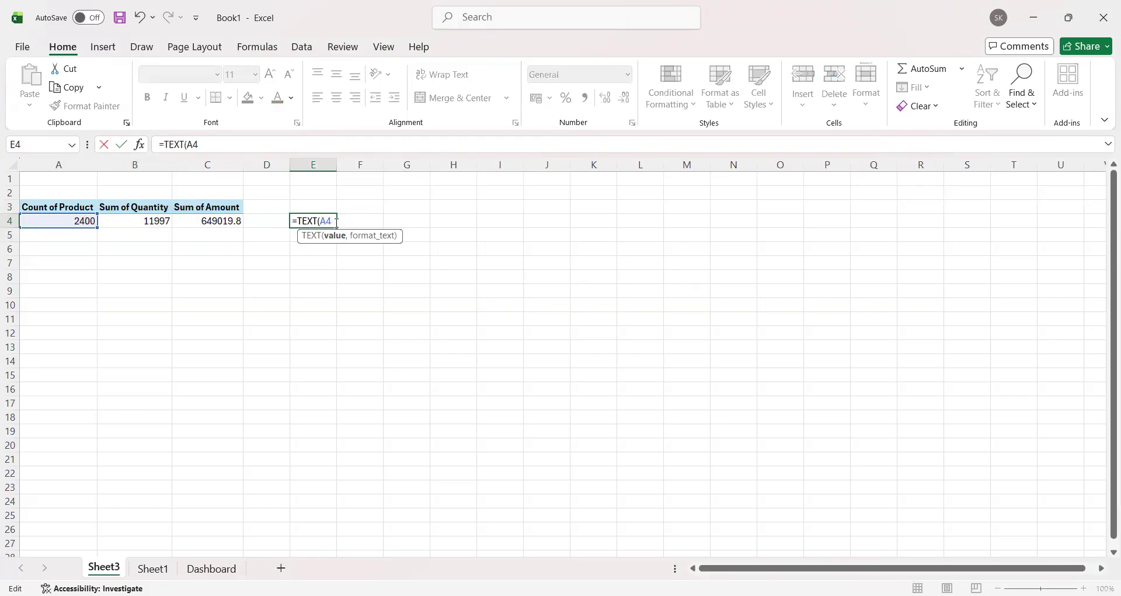
pyautogui.press('Escape')
pyautogui.write('=')
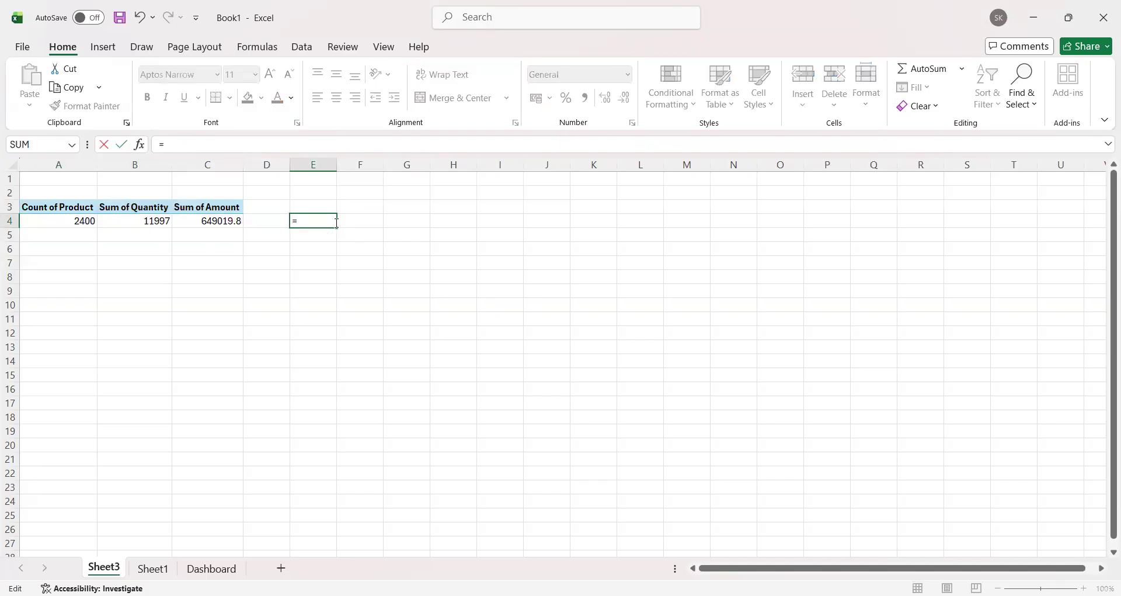
pyautogui.click(75, 224)
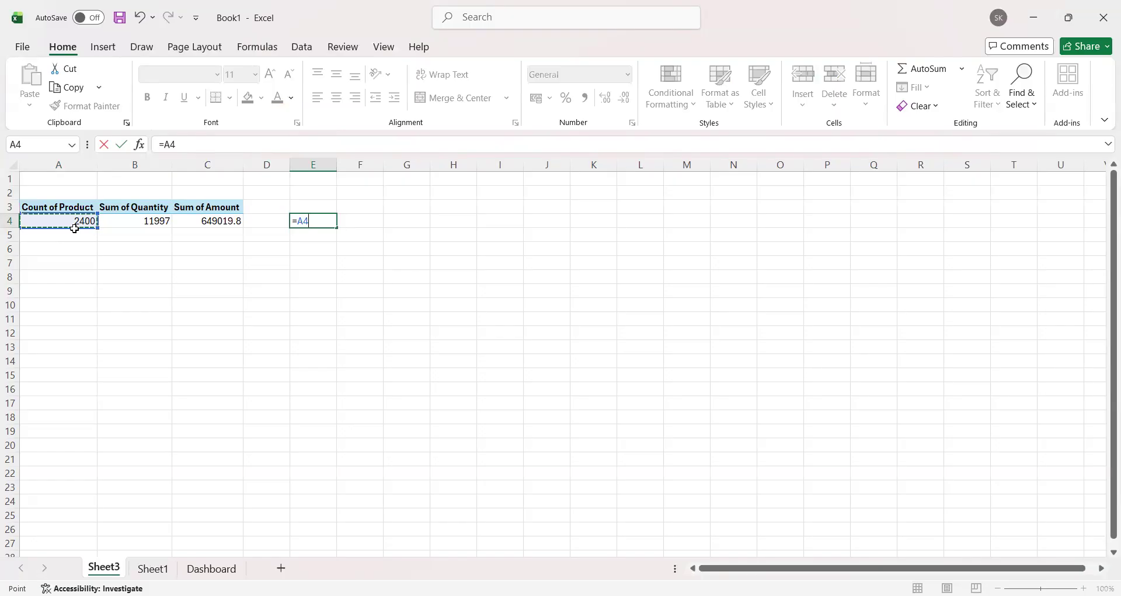
pyautogui.press('BackSpace')
pyautogui.press('BackSpace')
pyautogui.write('TEXT,')
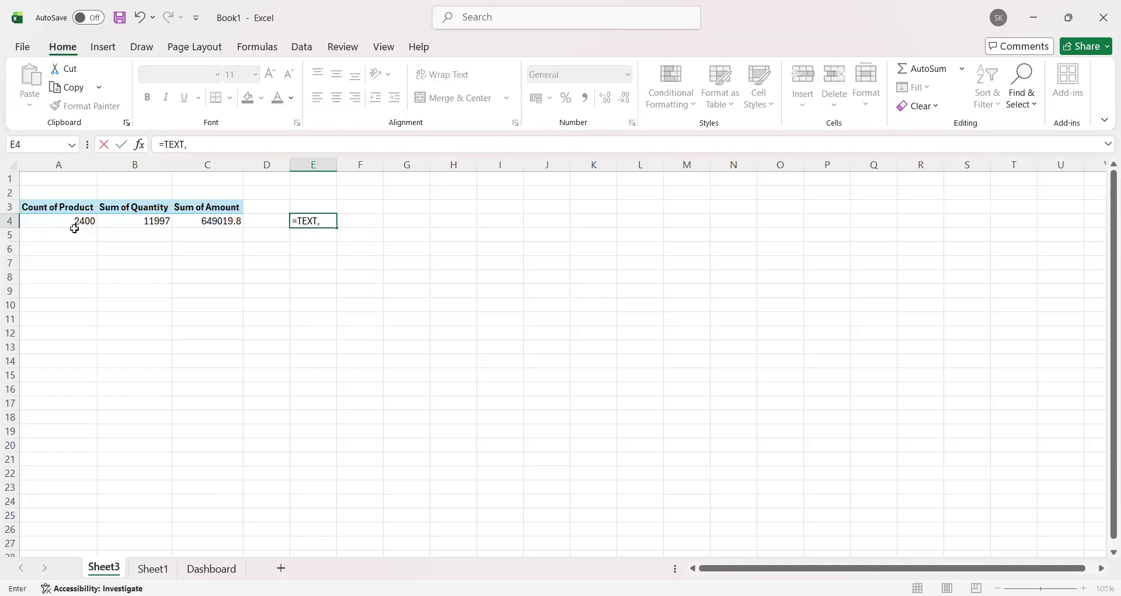
pyautogui.press('BackSpace')
pyautogui.write('(')
pyautogui.click(75, 218)
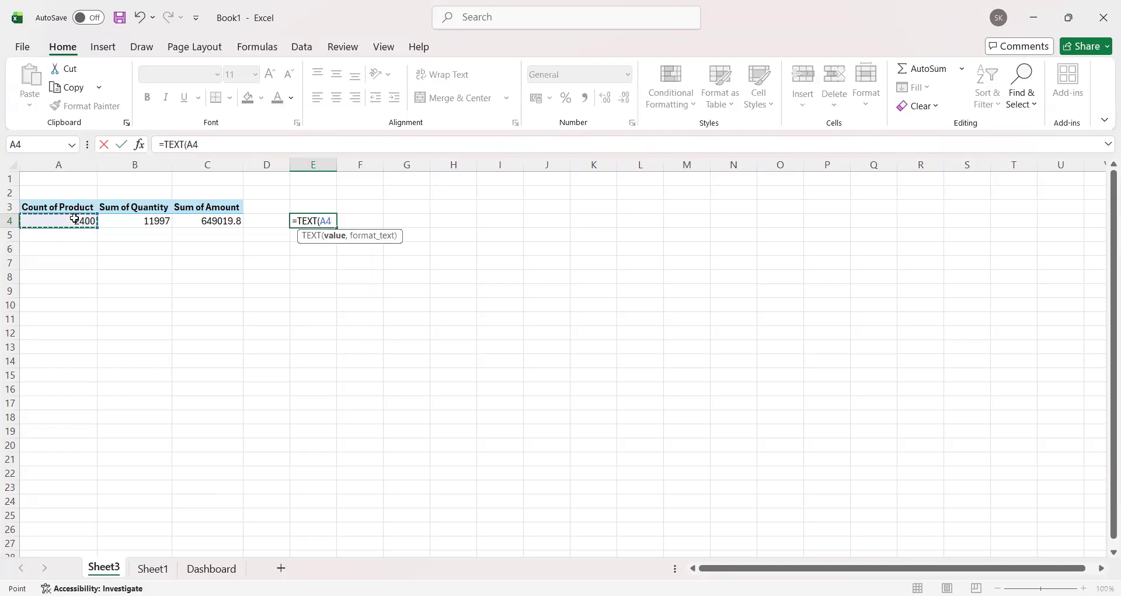
pyautogui.write(',')
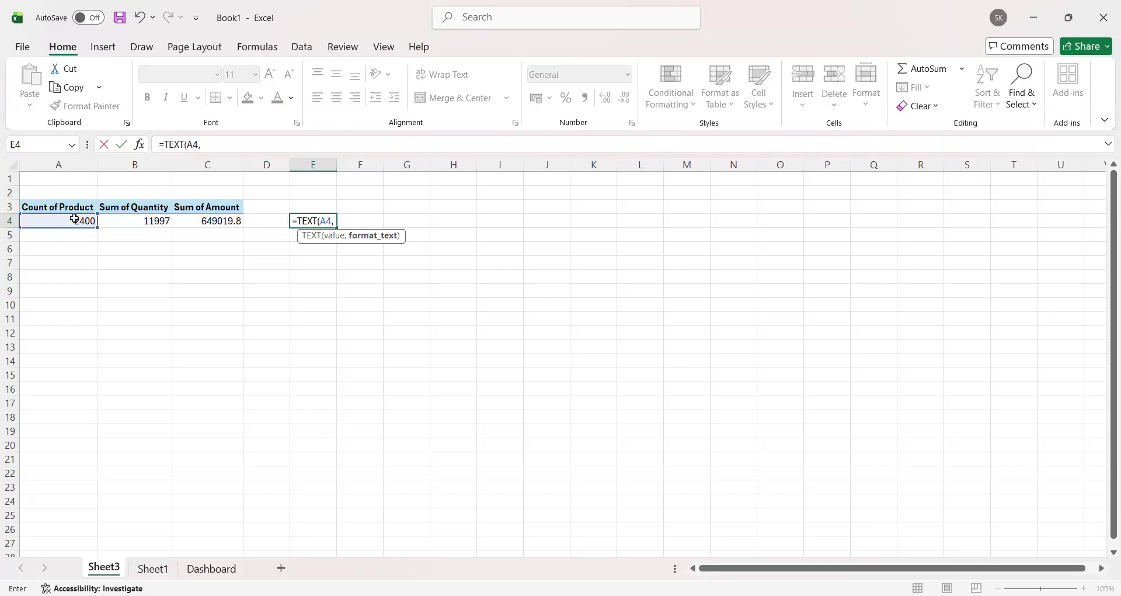
pyautogui.write('#')
pyautogui.press('BackSpace')
pyautogui.write('"#,##)')
pyautogui.press('Return')
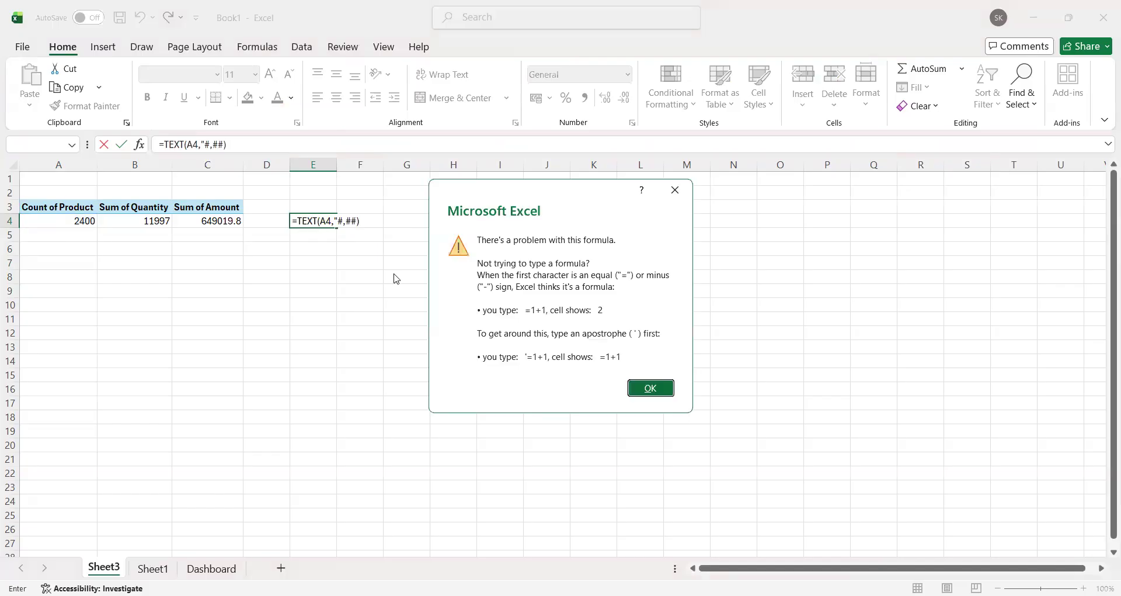
pyautogui.click(655, 395)
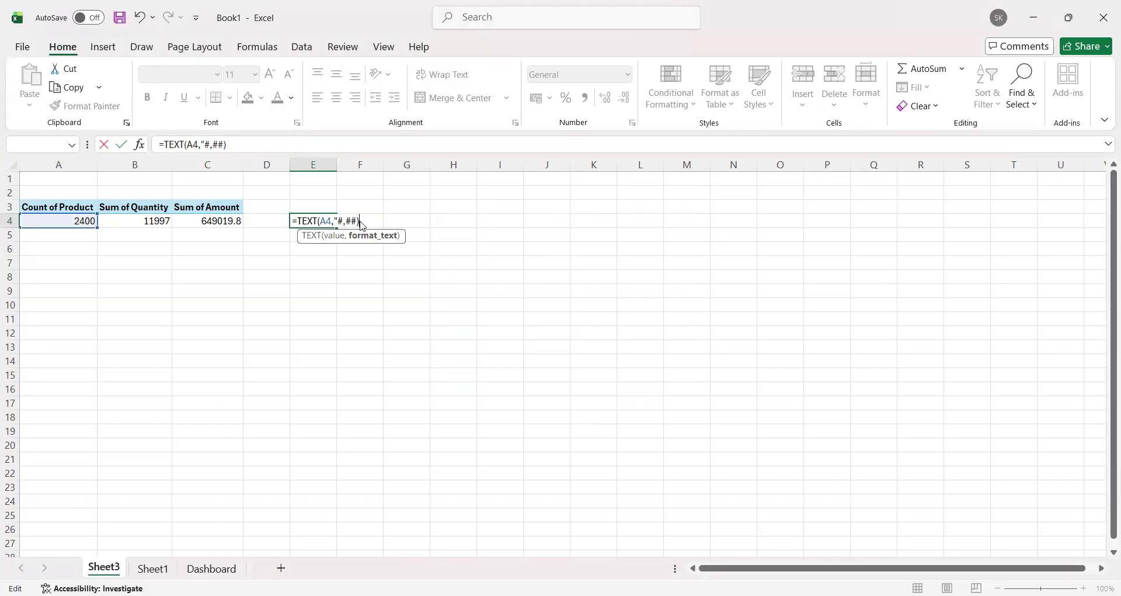
pyautogui.press('Return')
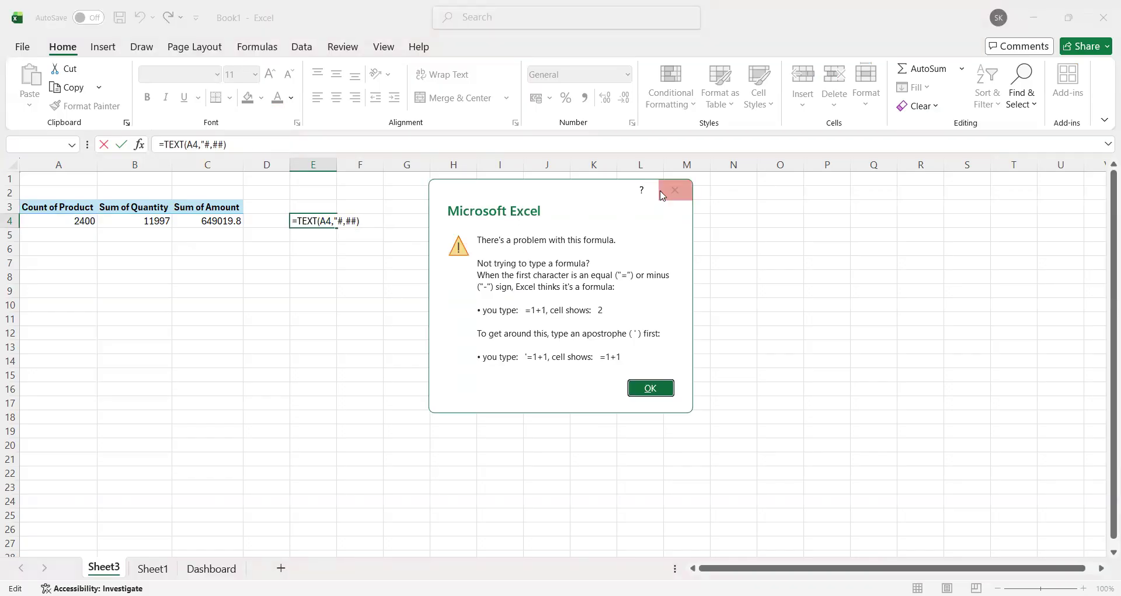
pyautogui.click(644, 385)
pyautogui.press('BackSpace')
pyautogui.press('BackSpace')
pyautogui.press('BackSpace')
pyautogui.press('BackSpace')
pyautogui.press('BackSpace')
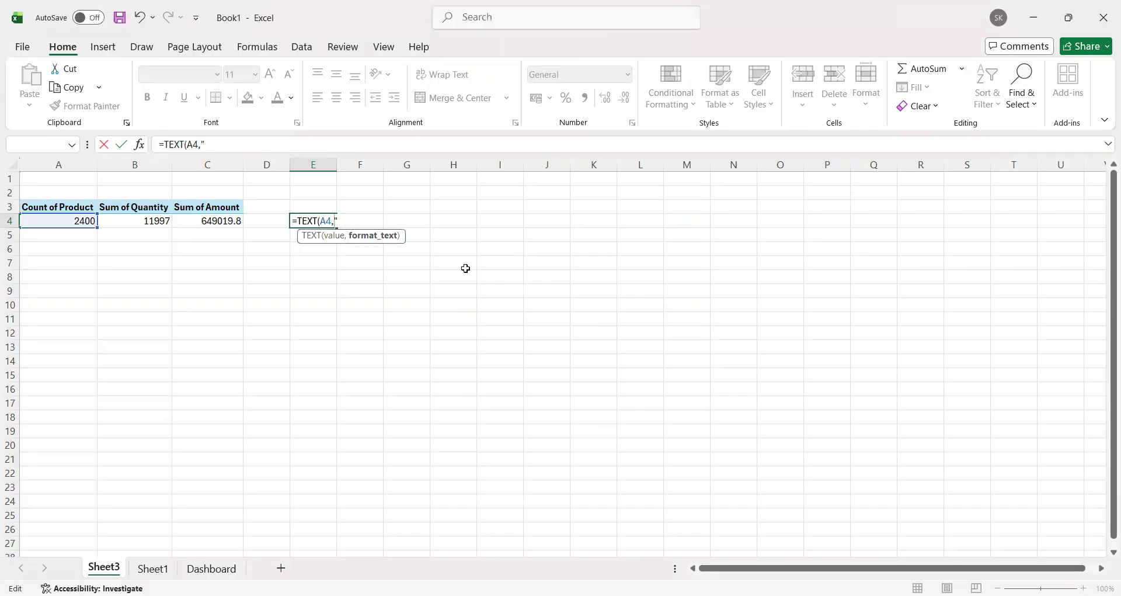
pyautogui.press('Return')
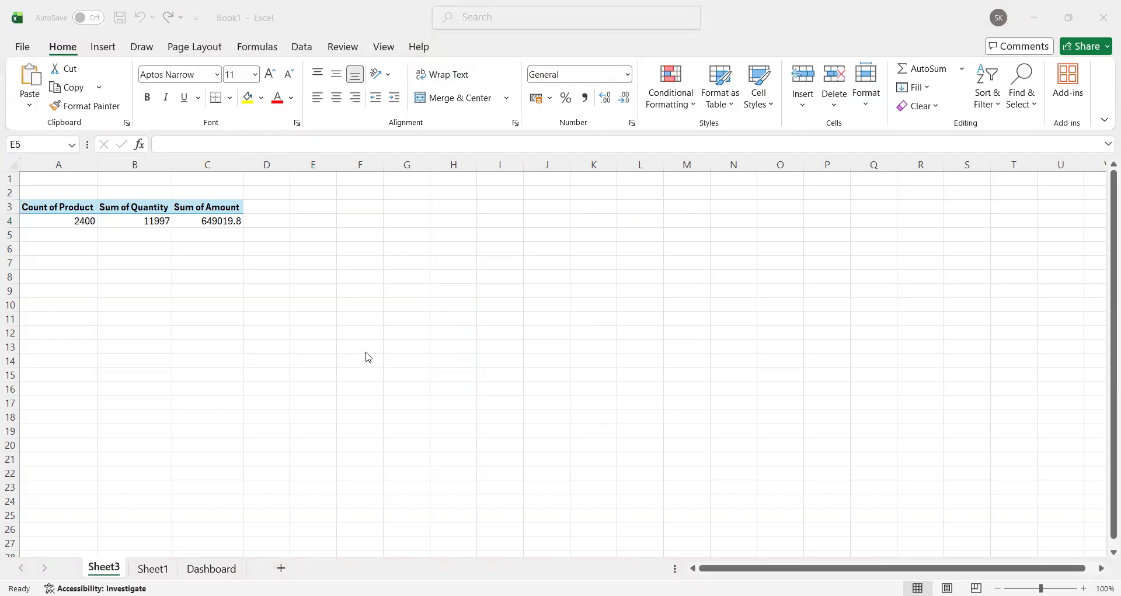
# Step: Enter =TEXT(A4,"#,##") in cell E5 to show the product count as text with a thousands separator
pyautogui.click(333, 232)
pyautogui.write('=')
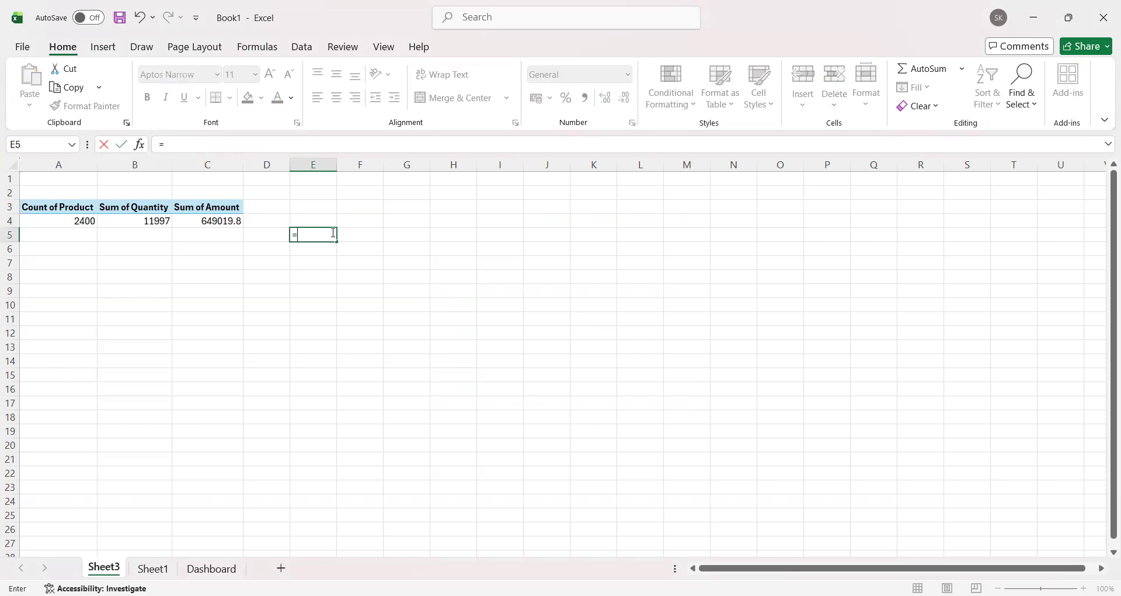
pyautogui.write('TEXT(')
pyautogui.click(82, 221)
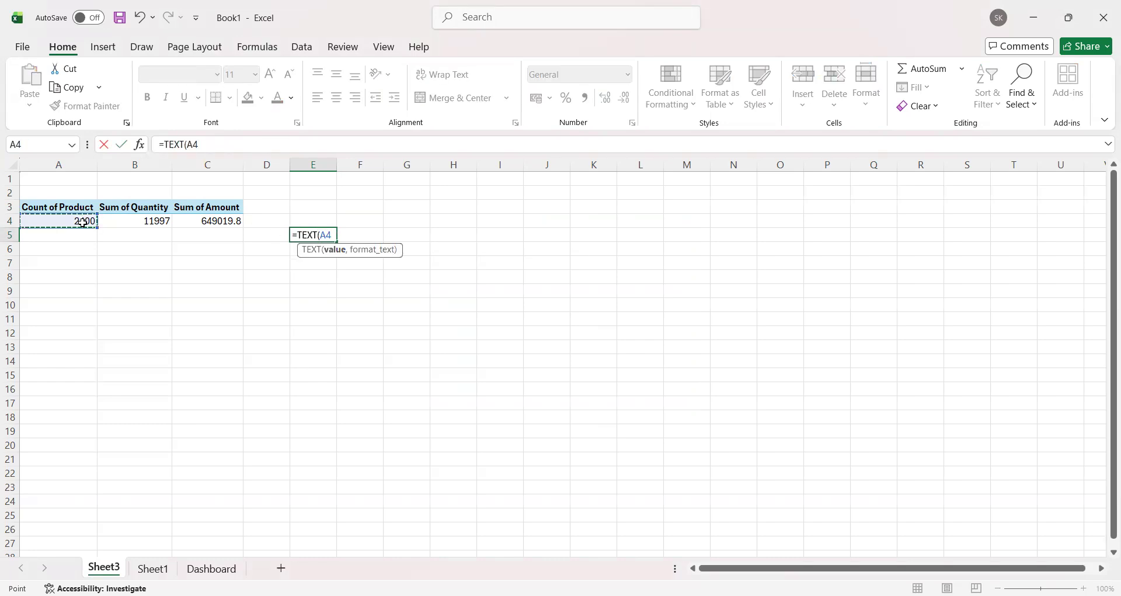
pyautogui.write(',#,##')
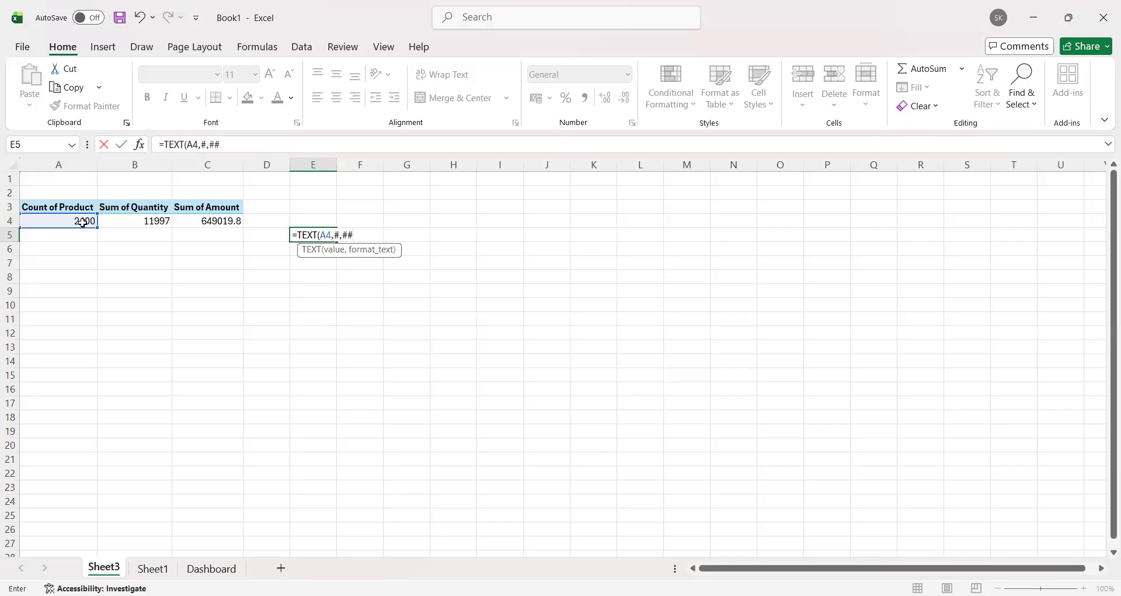
pyautogui.write(')')
pyautogui.press('Return')
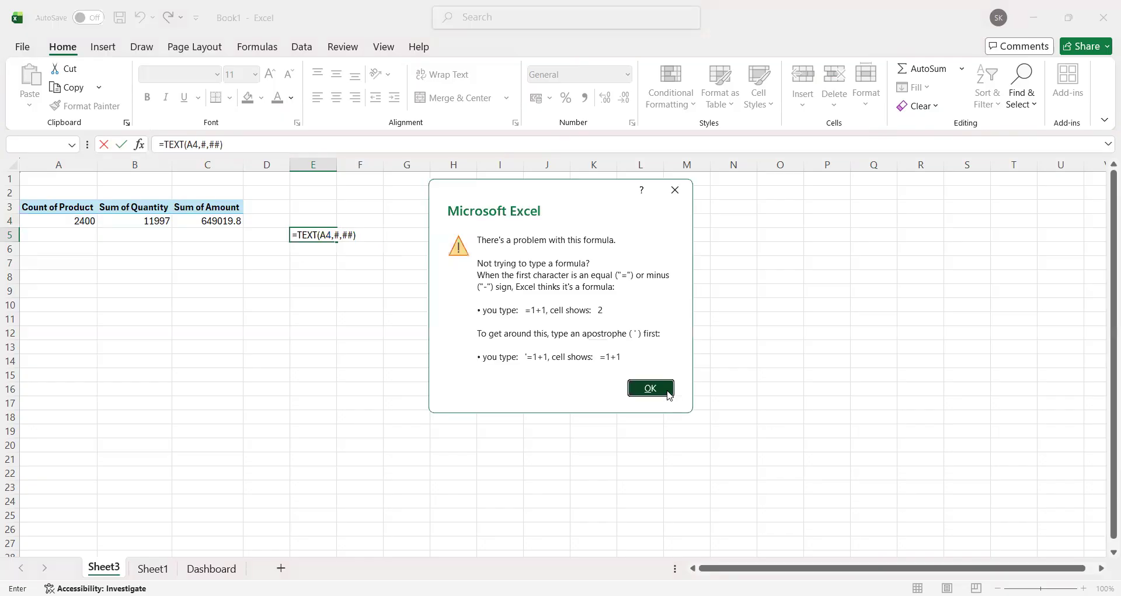
pyautogui.press('Return')
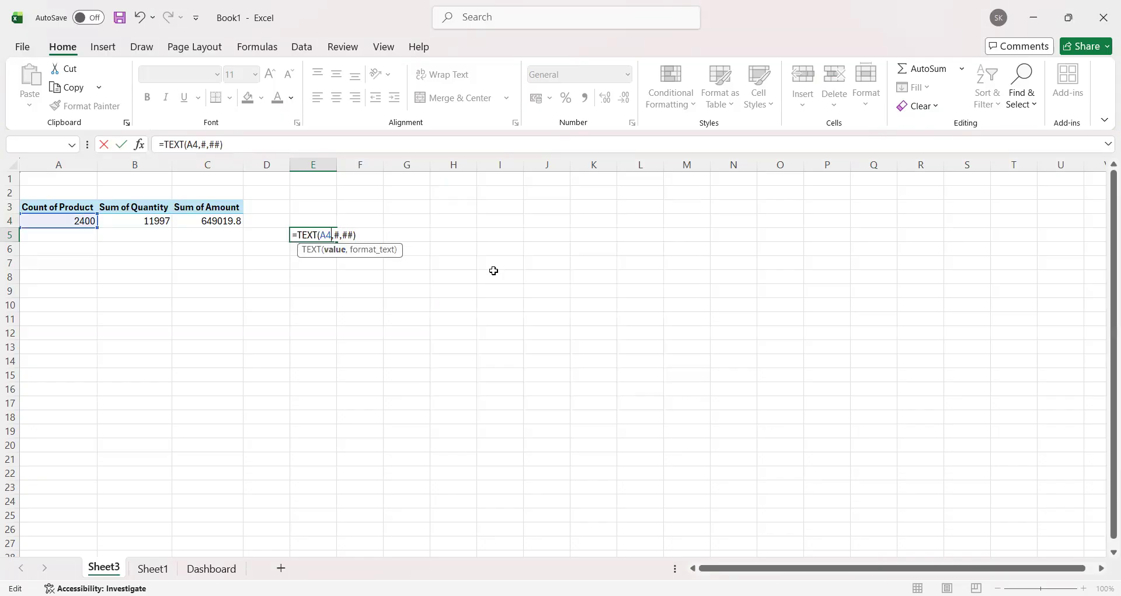
pyautogui.press('Right')
pyautogui.write('"#,##')
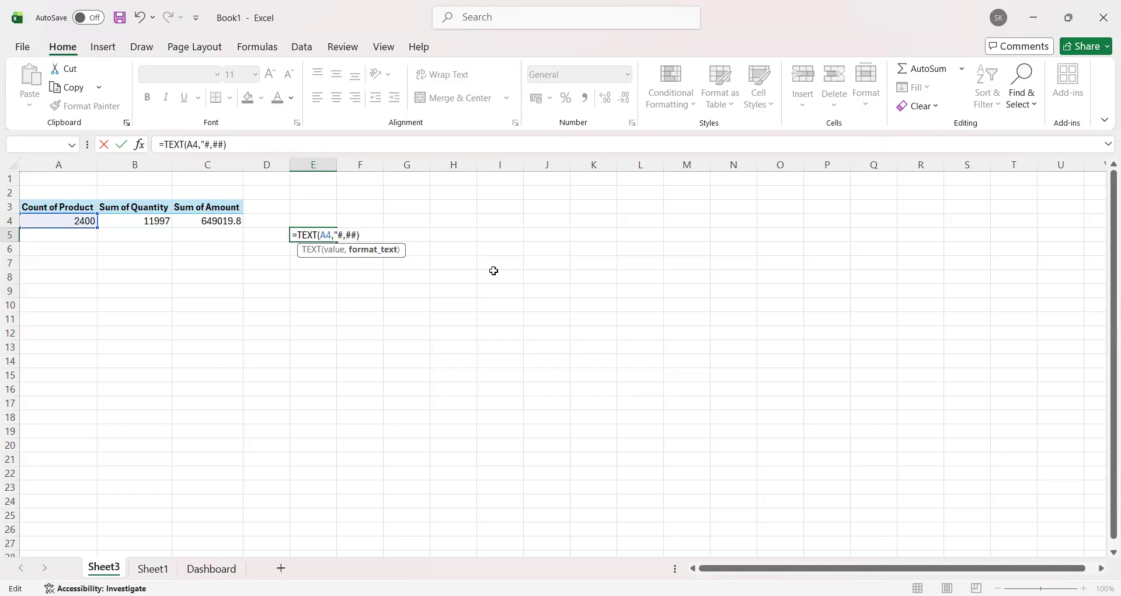
pyautogui.write('"')
pyautogui.press('Return')
# Step: Fill the TEXT formula from E5 across to F5 and G5 for the quantity and amount totals
pyautogui.click(360, 231)
pyautogui.click(315, 232)
pyautogui.moveTo(338, 240); pyautogui.dragTo(425, 244)
pyautogui.click(402, 235)
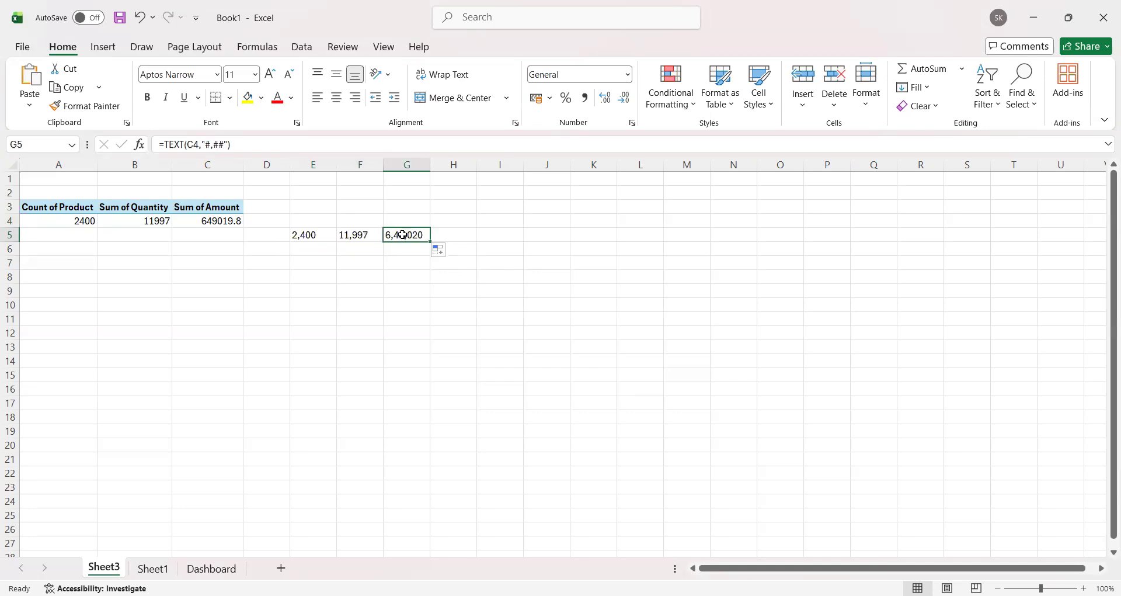
pyautogui.click(330, 234)
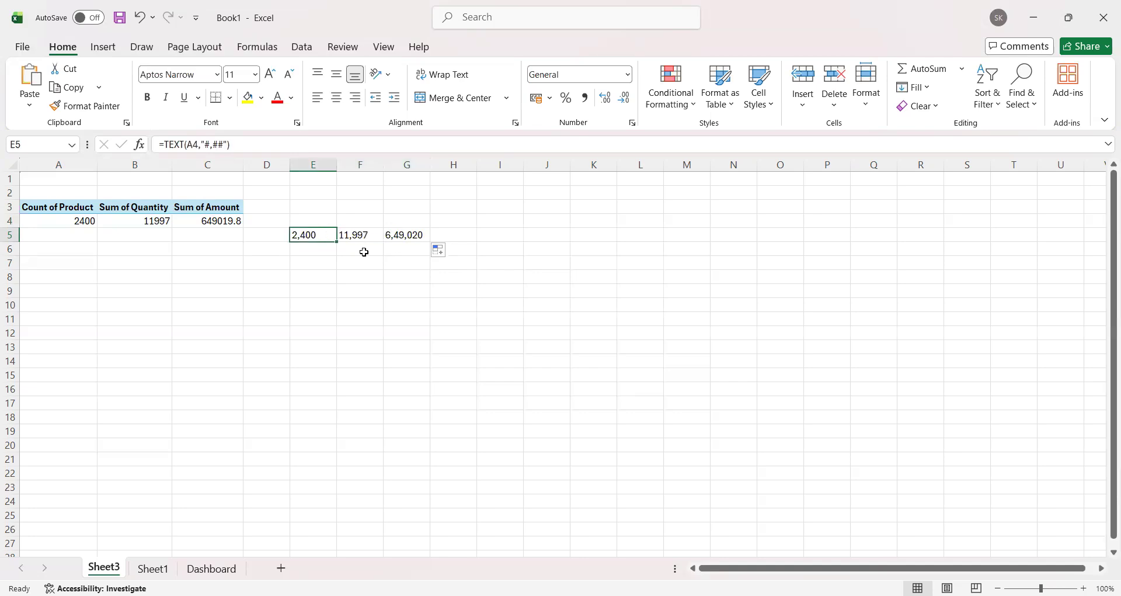
pyautogui.moveTo(74, 221); pyautogui.dragTo(243, 244)
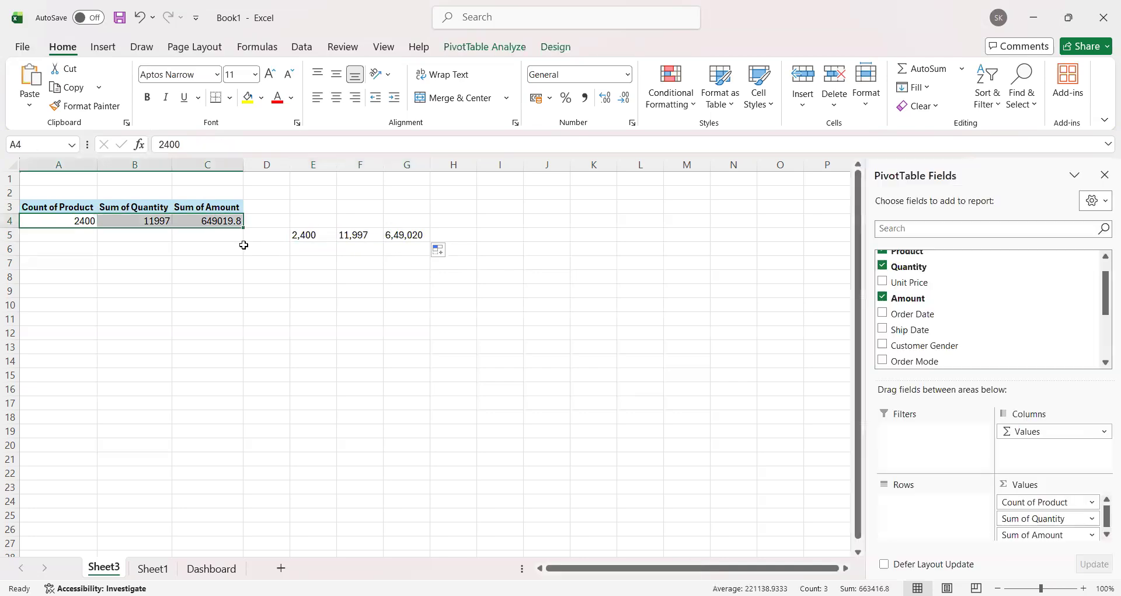
pyautogui.click(311, 235)
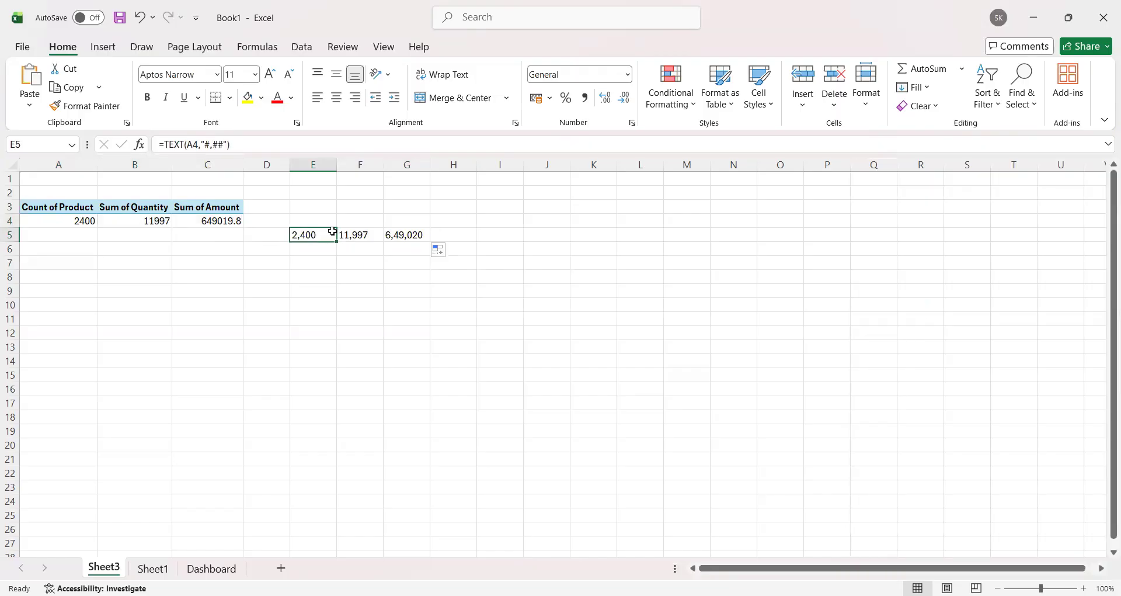
pyautogui.moveTo(318, 233); pyautogui.dragTo(392, 246)
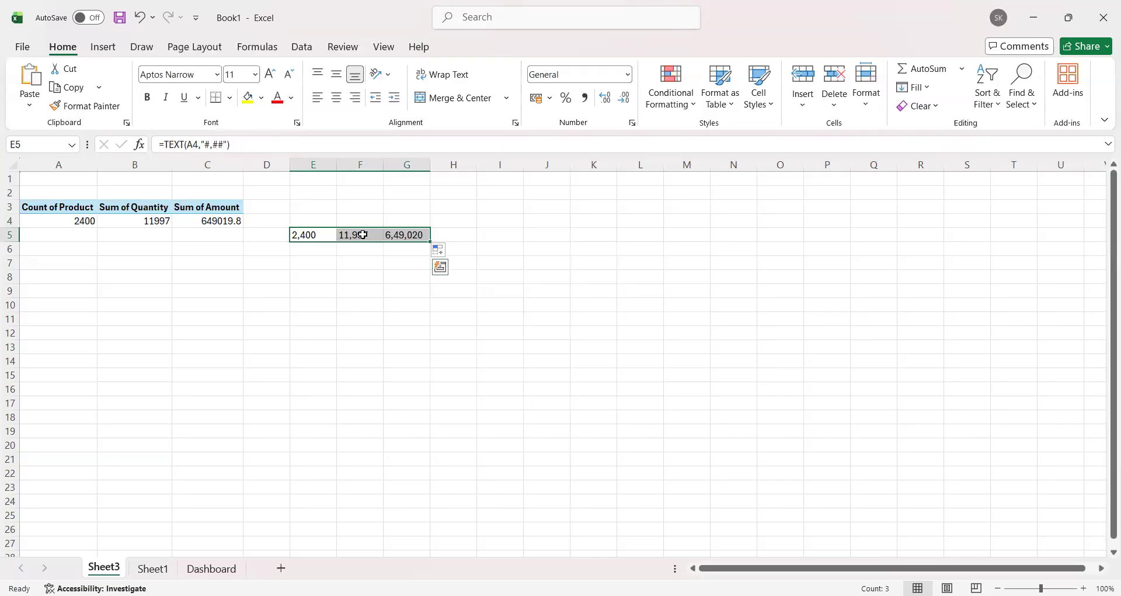
pyautogui.click(399, 234)
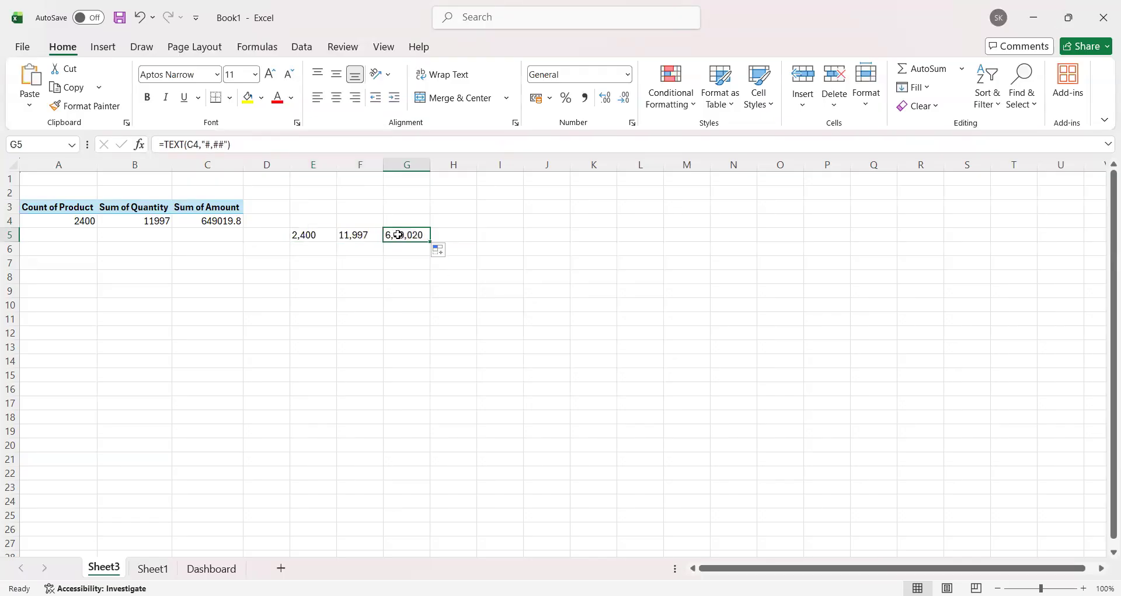
pyautogui.click(349, 234)
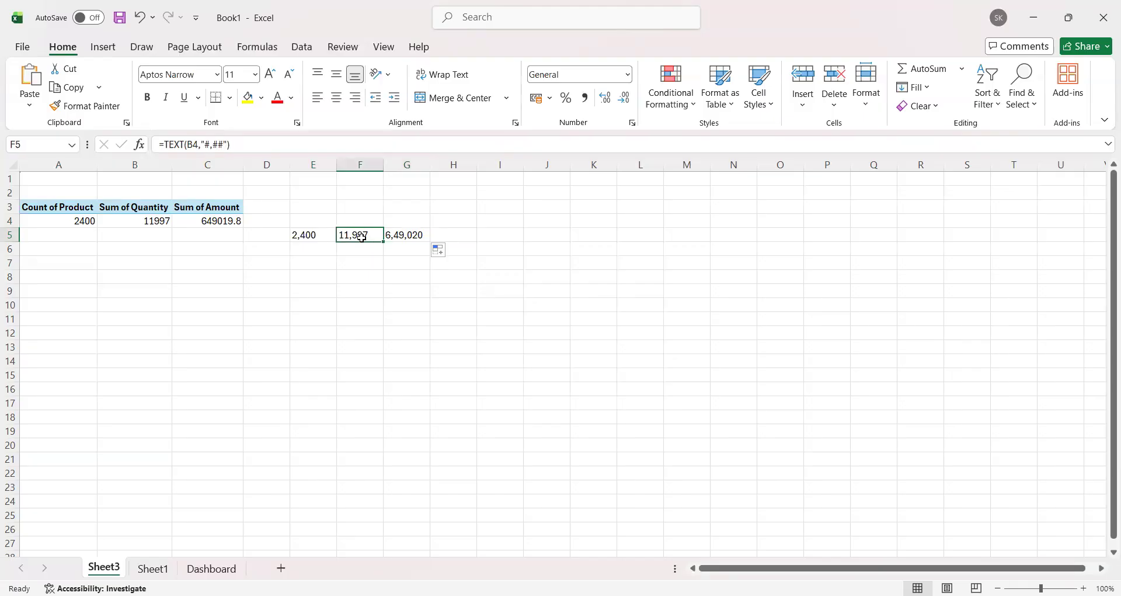
# Step: Change the amount formula in G5 to =TEXT(C4,"$#,##,.0K") so it reads in thousands of dollars
pyautogui.click(404, 237)
pyautogui.doubleClick(404, 236)
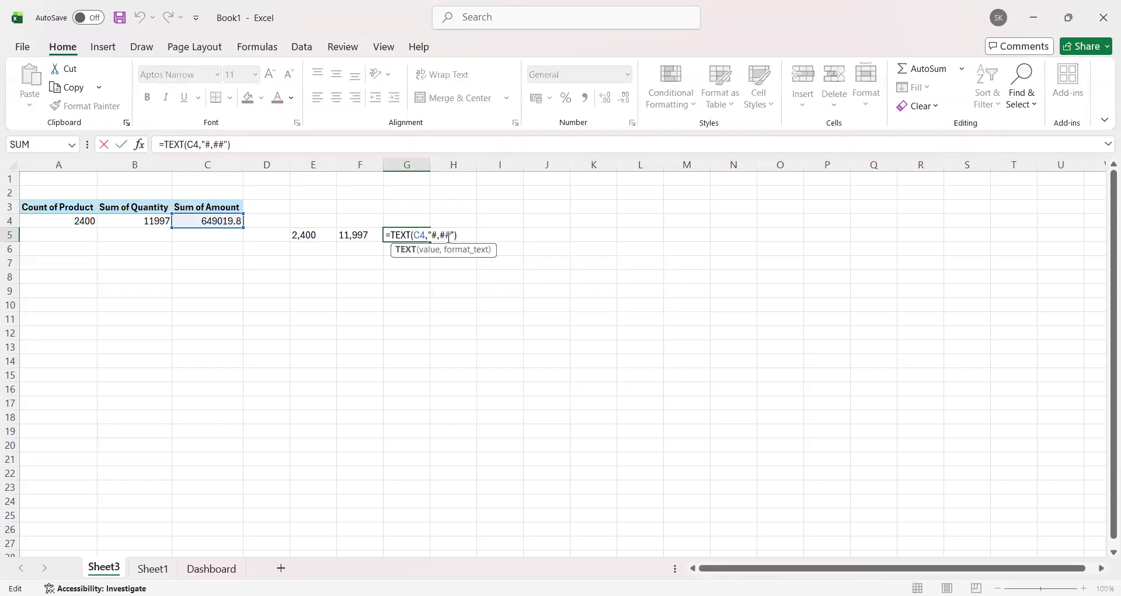
pyautogui.click(448, 235)
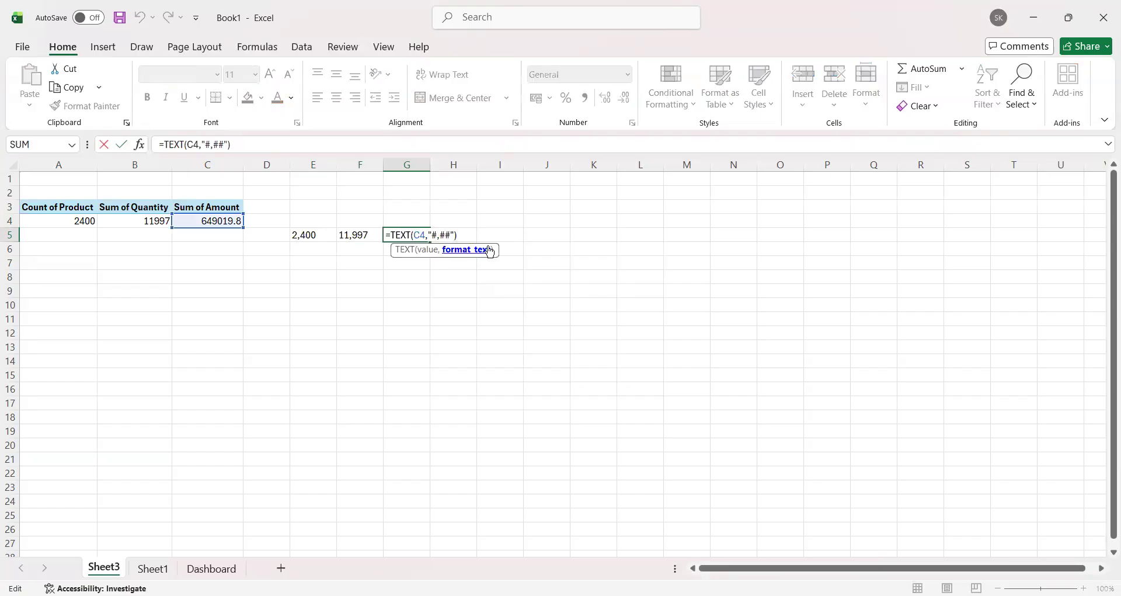
pyautogui.write('$')
pyautogui.write(',')
pyautogui.write('.0K')
pyautogui.press('Return')
pyautogui.click(412, 233)
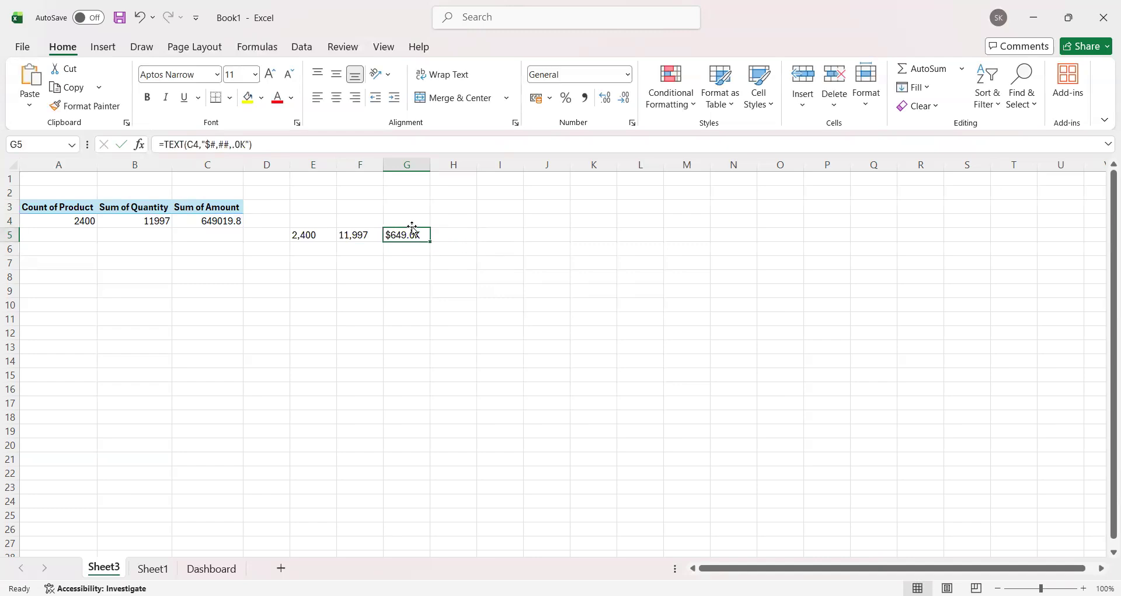
# Step: Copy the PivotTable headings A3:C3 into E4:G4 and widen columns E to G to fit them
pyautogui.moveTo(65, 208); pyautogui.dragTo(204, 208)
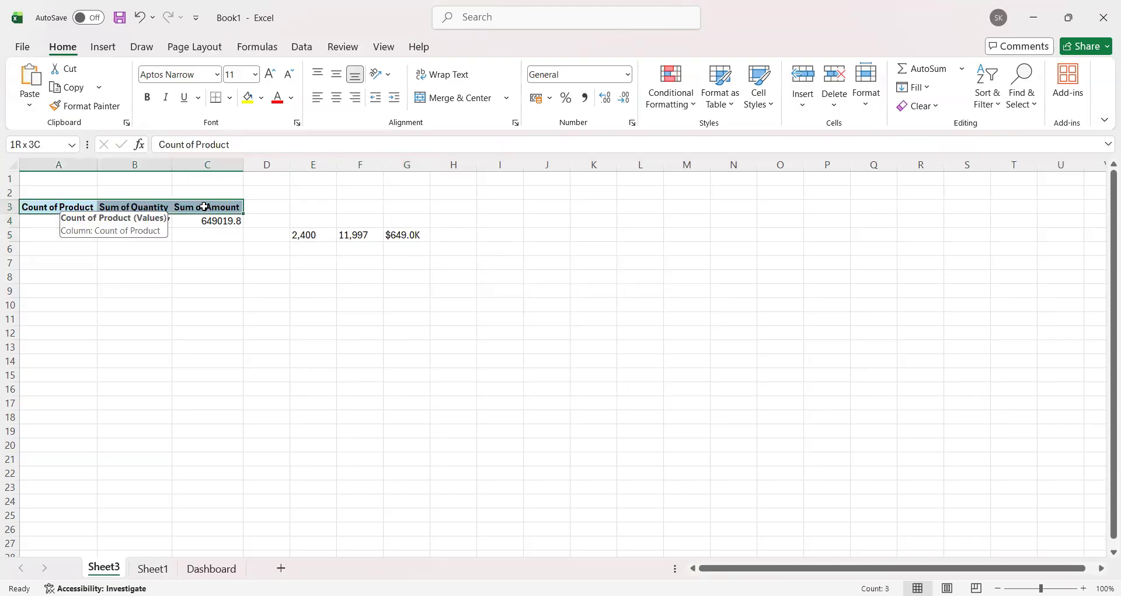
pyautogui.hotkey('ctrl', 'c')
pyautogui.click(304, 223)
pyautogui.hotkey('ctrl', 'v')
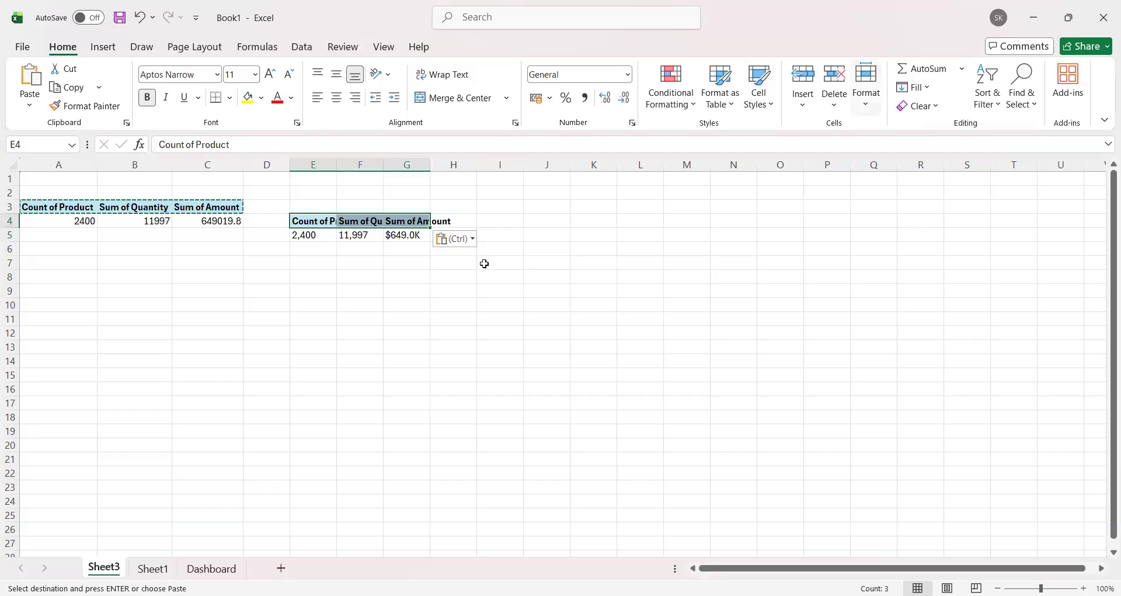
pyautogui.click(376, 223)
pyautogui.click(328, 244)
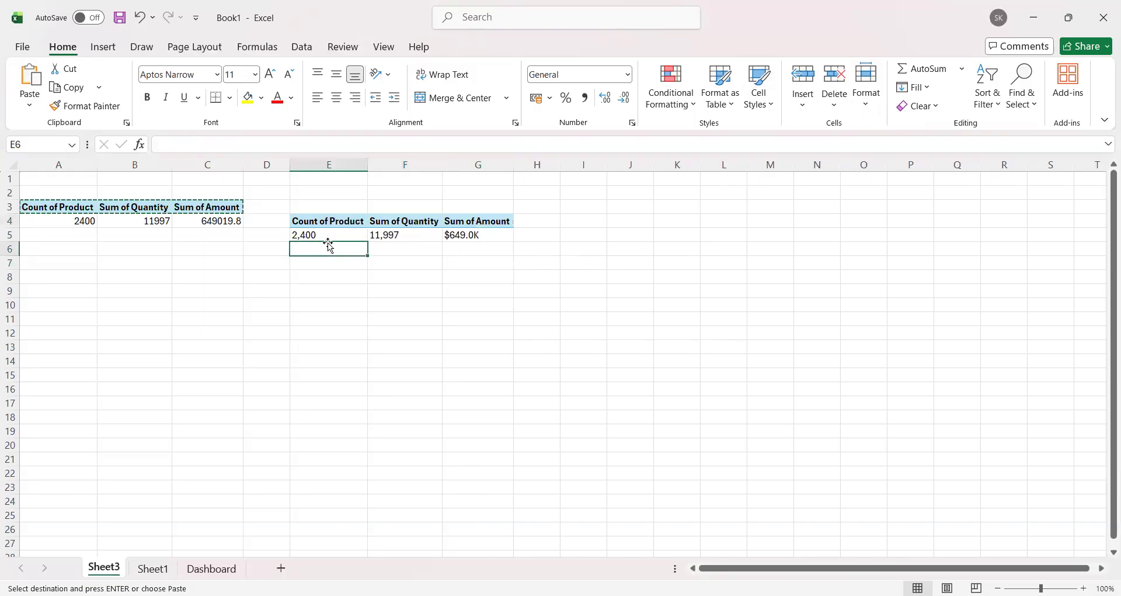
pyautogui.click(329, 234)
pyautogui.doubleClick(329, 234)
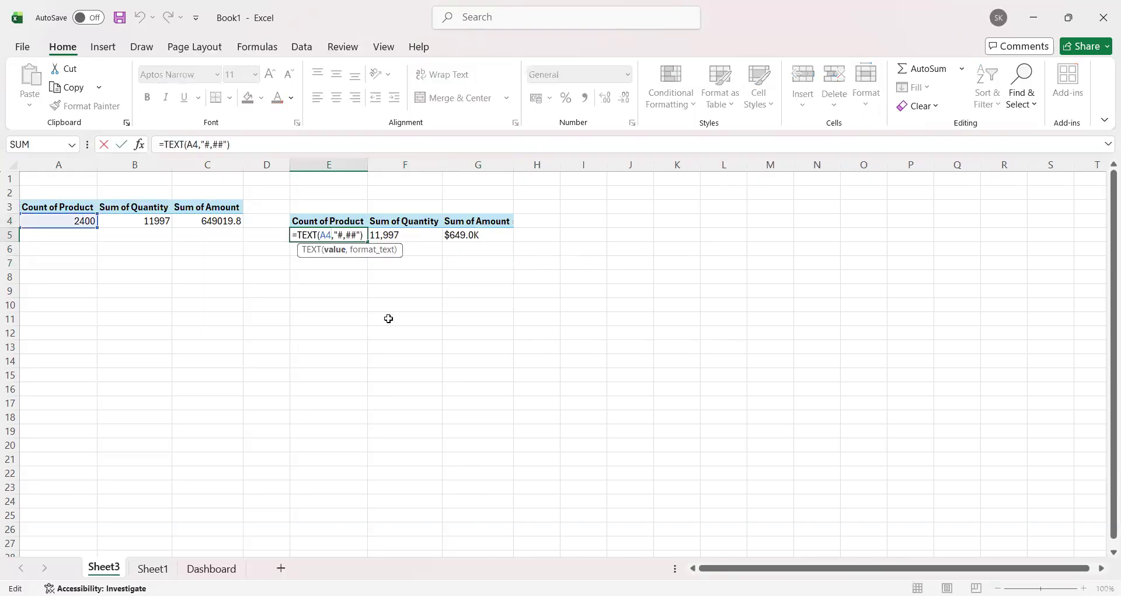
pyautogui.press('Return')
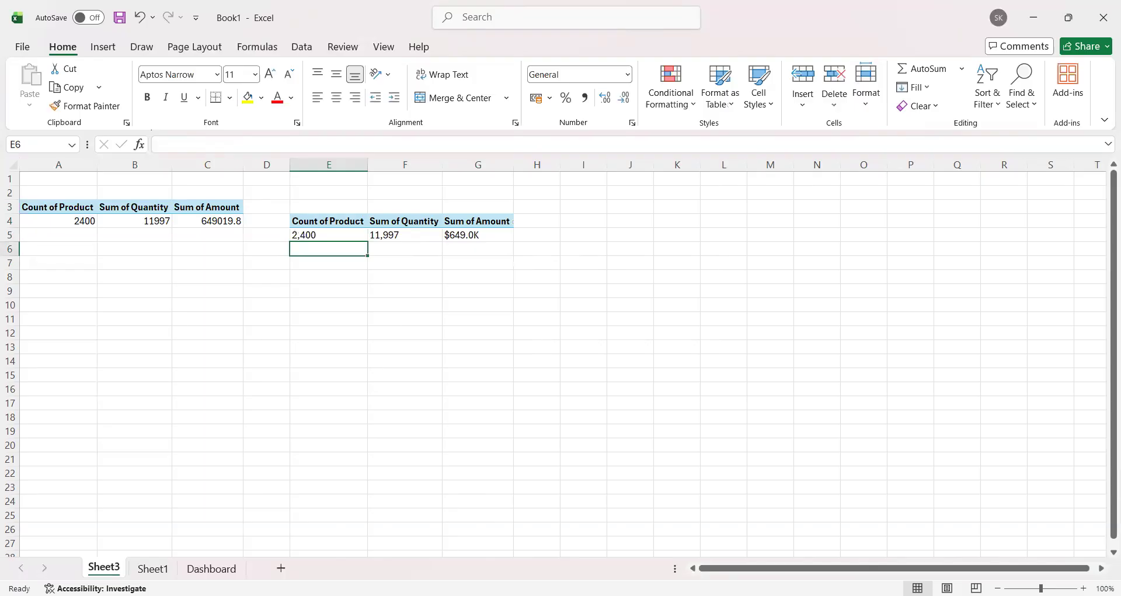
# Step: Draw a rectangle about 1.36 cm high and 4.42 cm wide near the top of the green sidebar on the Dashboard sheet
pyautogui.click(211, 568)
pyautogui.click(103, 47)
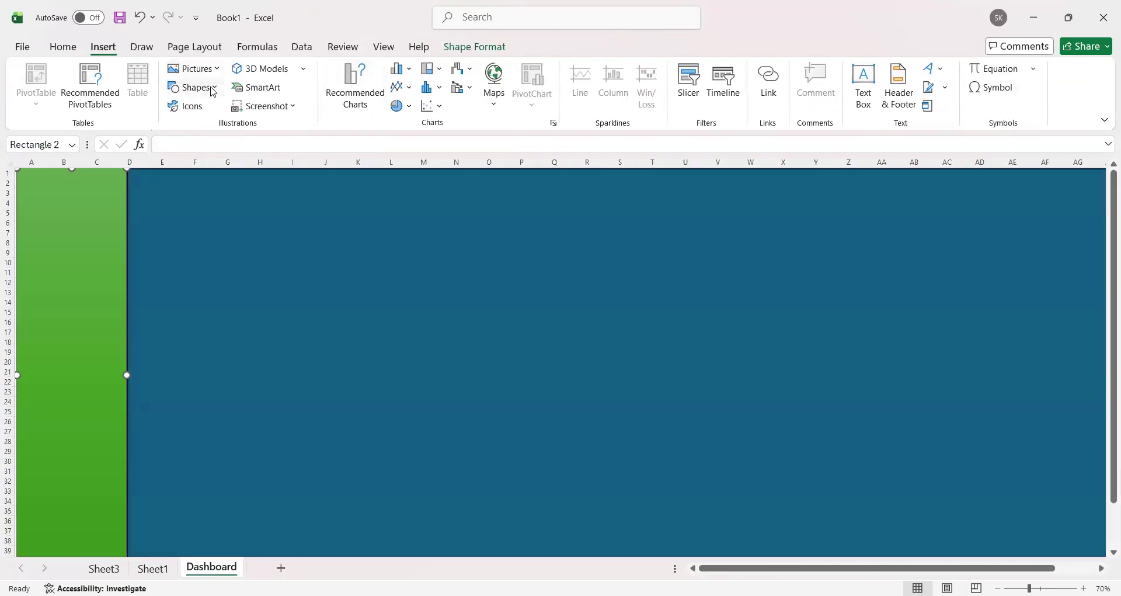
pyautogui.click(192, 87)
pyautogui.click(228, 127)
pyautogui.moveTo(39, 188)
pyautogui.mouseDown()
pyautogui.moveTo(51, 221)
pyautogui.moveTo(119, 216)
pyautogui.mouseUp()
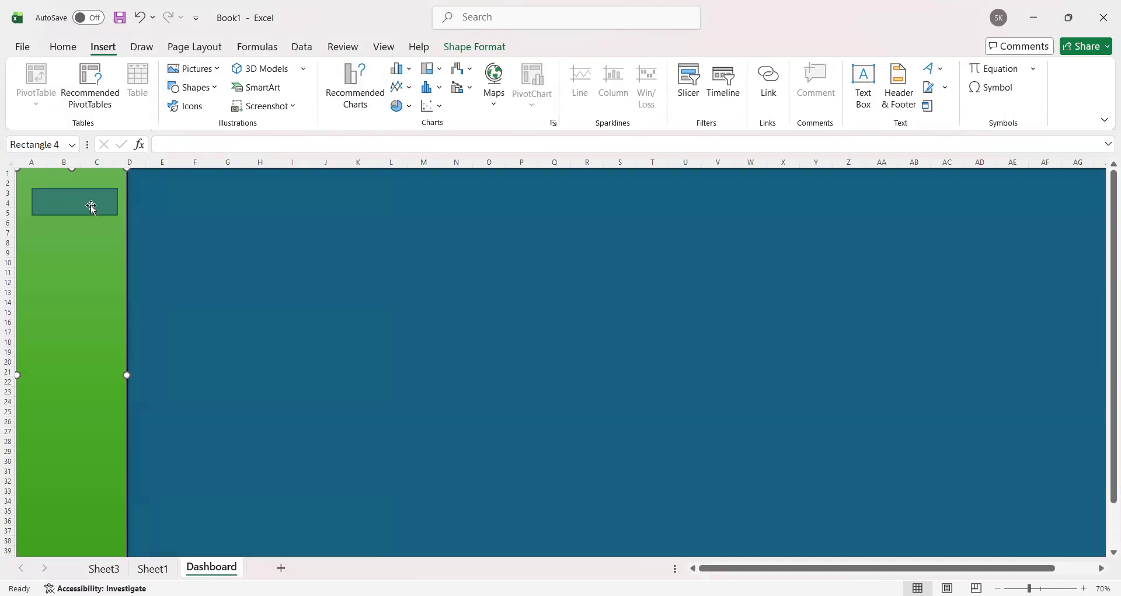
# Step: Link the rectangle in the green sidebar to the product count in cell E5 with the formula =Sheet3!E5
pyautogui.click(197, 147)
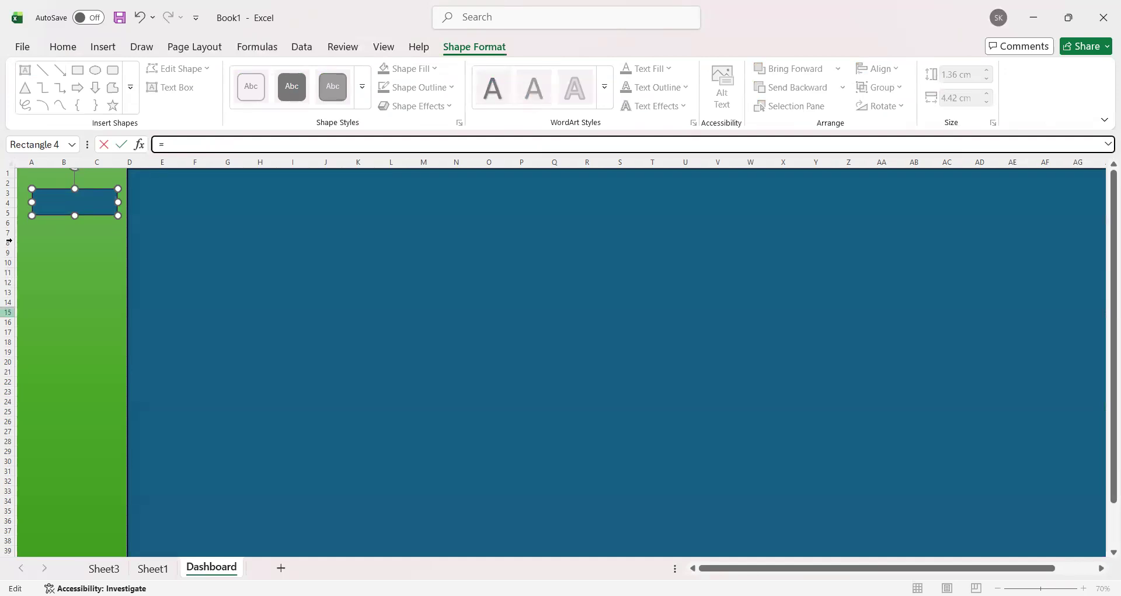
pyautogui.click(104, 567)
pyautogui.click(321, 236)
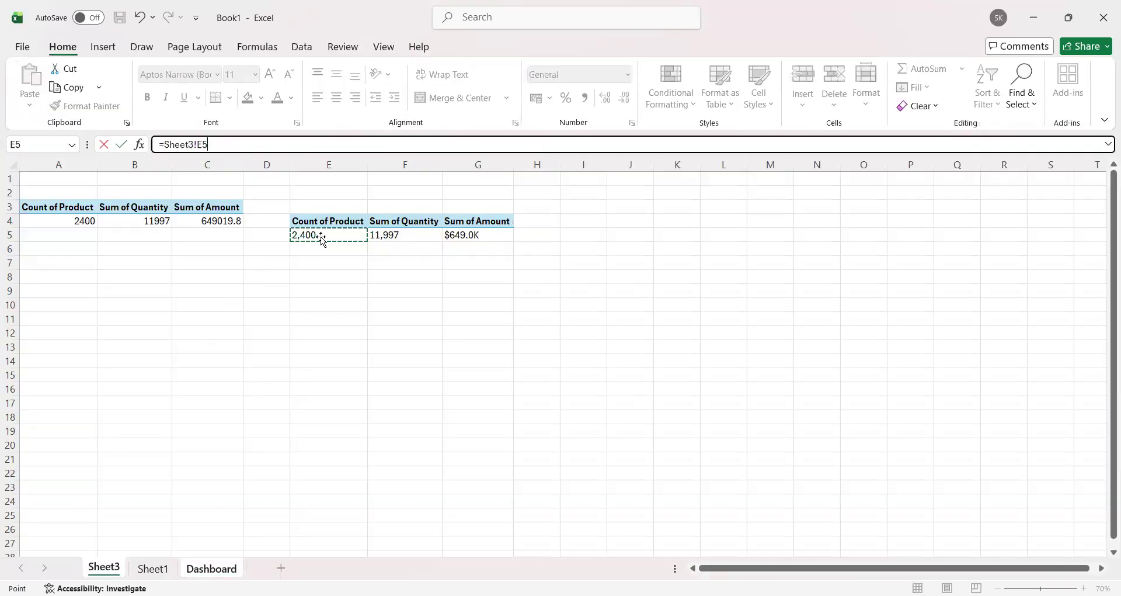
pyautogui.press('Return')
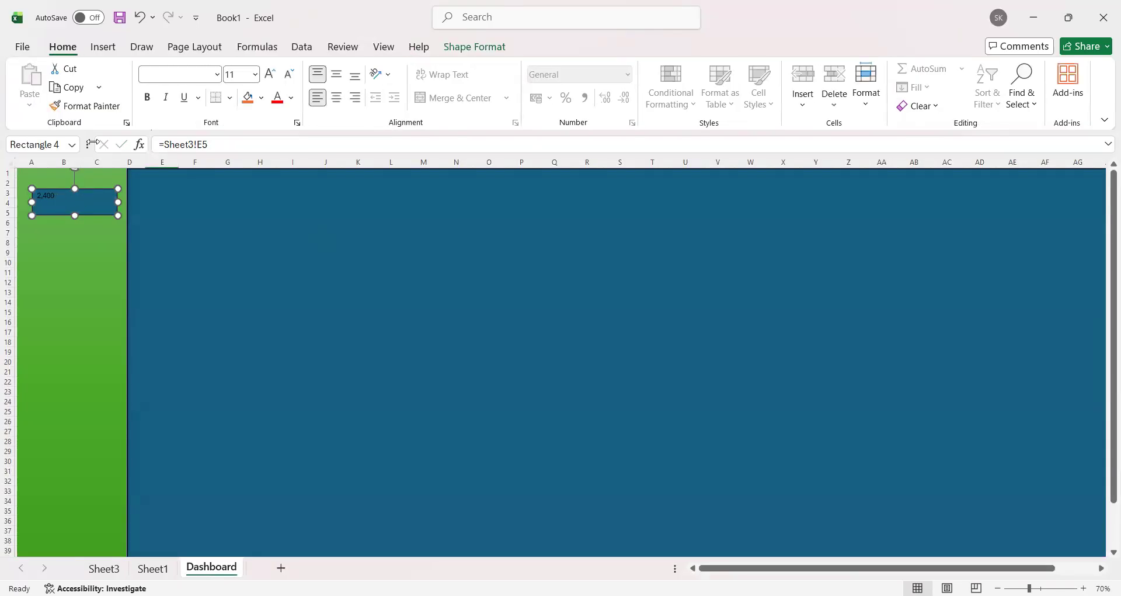
# Step: Enlarge the linked text in the sidebar rectangle to font size 28
pyautogui.click(271, 79)
pyautogui.click(272, 81)
pyautogui.click(272, 81)
pyautogui.click(273, 82)
pyautogui.click(271, 75)
pyautogui.click(270, 75)
pyautogui.click(271, 75)
pyautogui.click(270, 75)
pyautogui.click(270, 75)
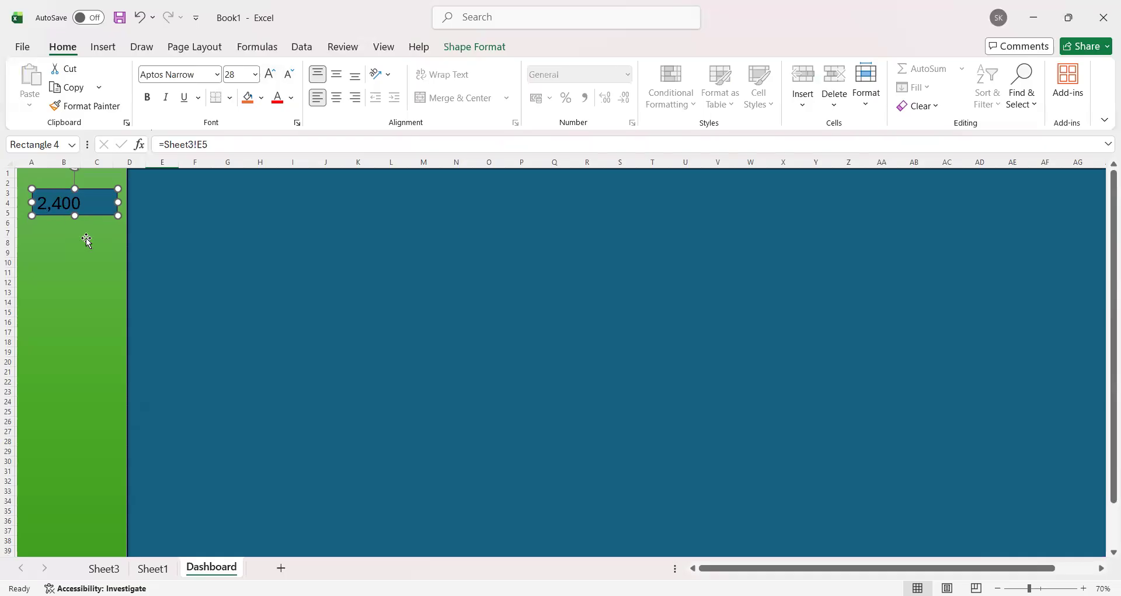
# Step: Duplicate the linked rectangle twice and place the copies one below the other in the green sidebar
pyautogui.hotkey('ctrl', 'c')
pyautogui.hotkey('ctrl', 'v')
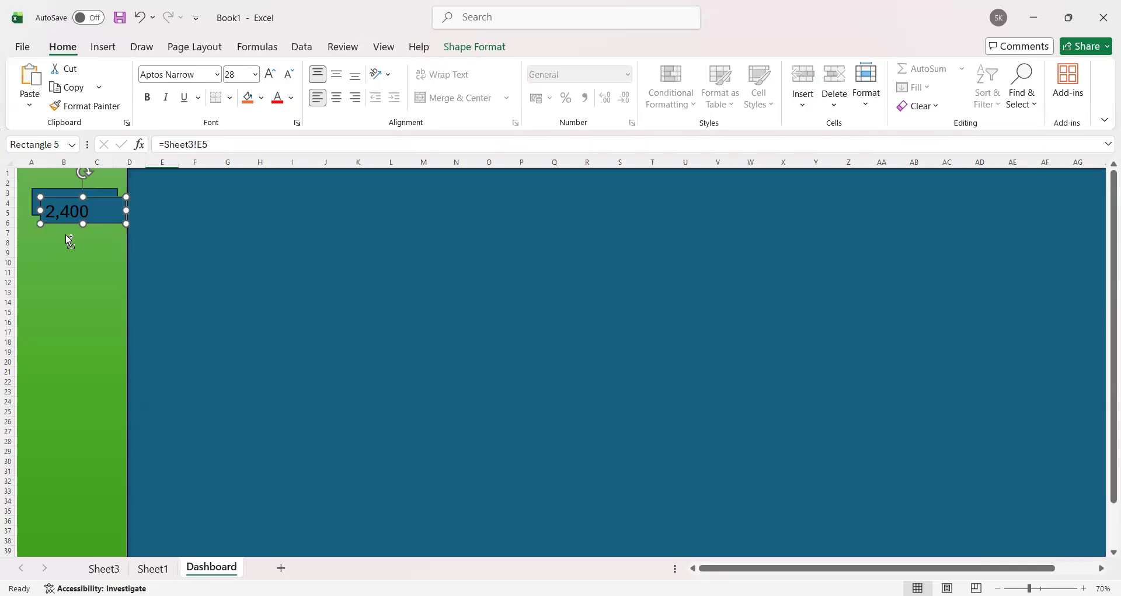
pyautogui.hotkey('ctrl', 'v')
pyautogui.moveTo(98, 231); pyautogui.dragTo(77, 287)
pyautogui.moveTo(104, 220); pyautogui.dragTo(89, 346)
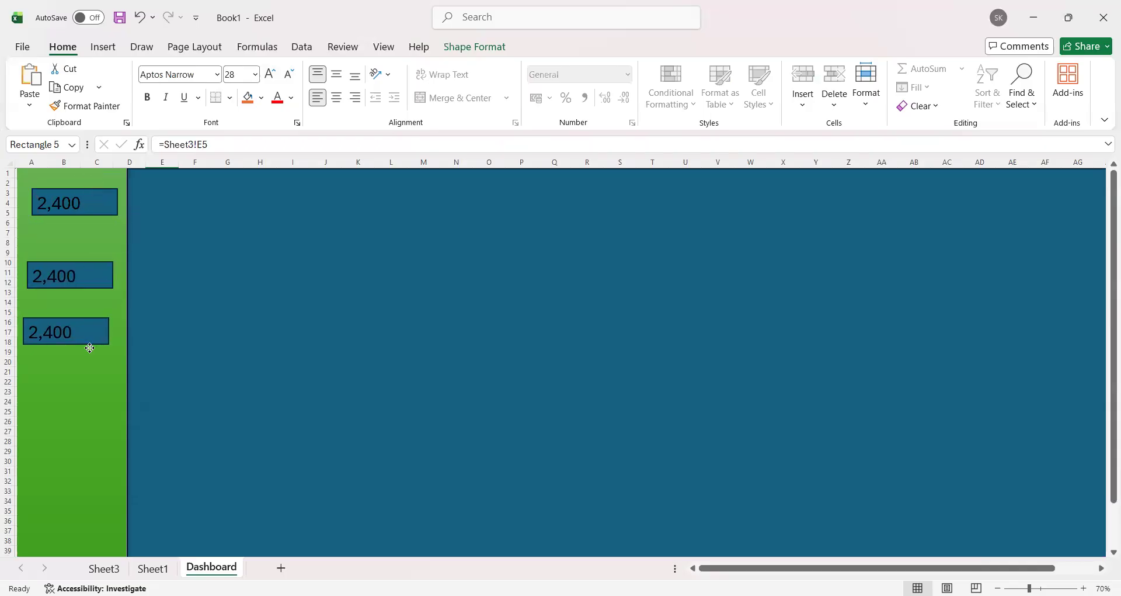
pyautogui.click(96, 272)
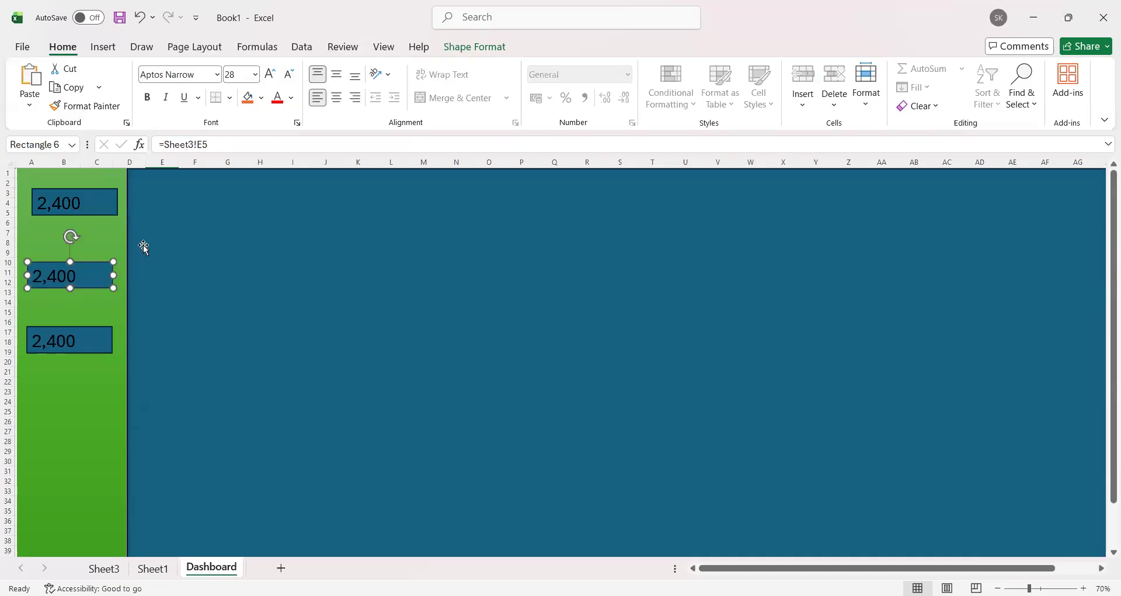
pyautogui.click(203, 143)
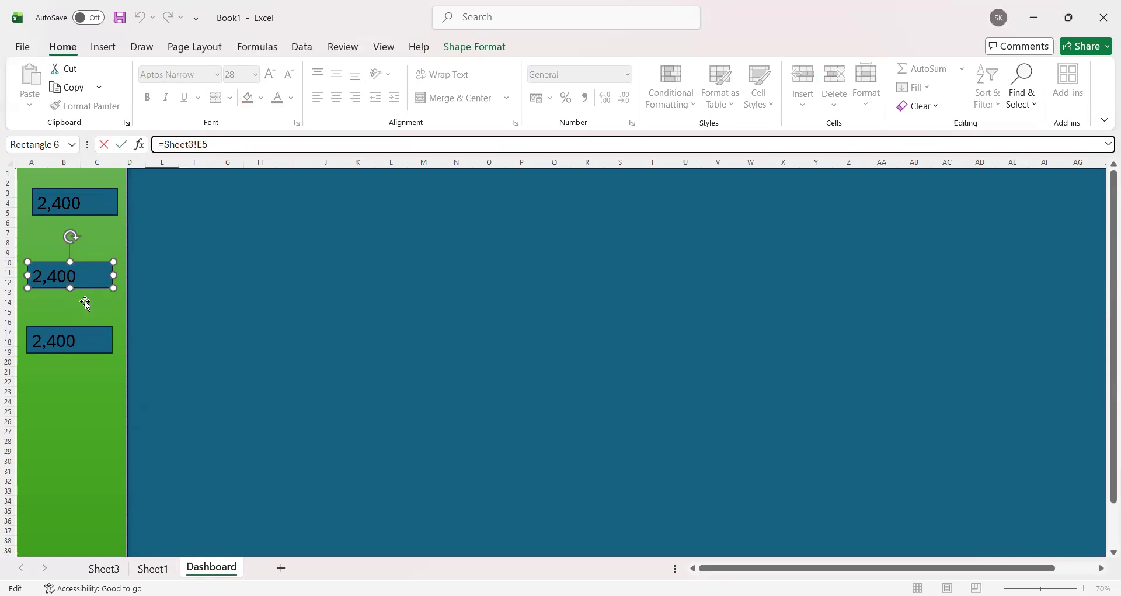
pyautogui.click(85, 302)
pyautogui.click(154, 568)
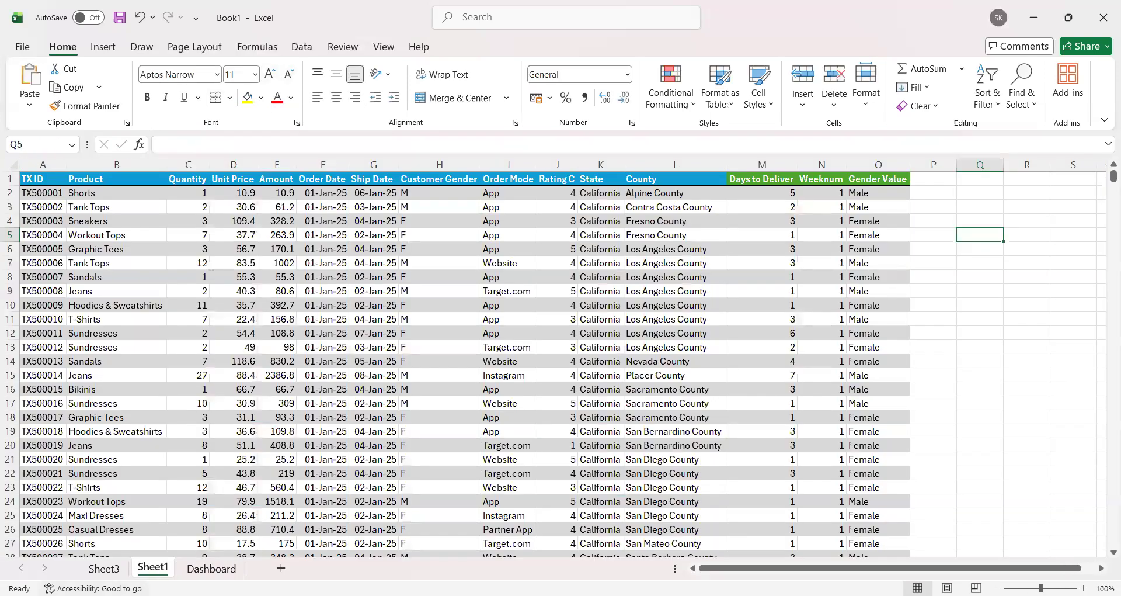
pyautogui.click(104, 568)
pyautogui.click(401, 237)
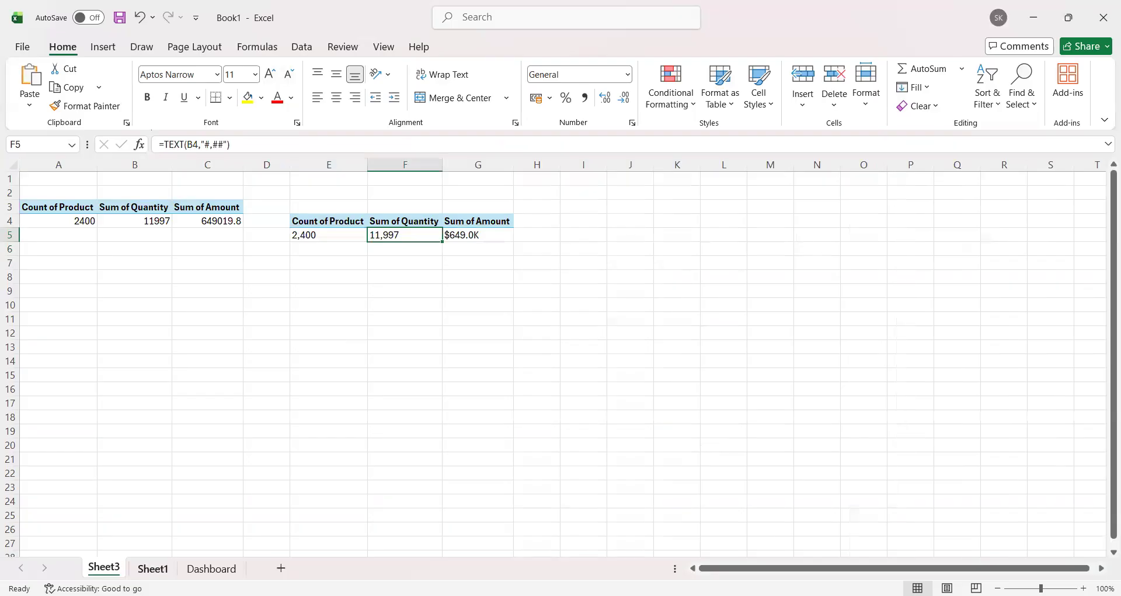
pyautogui.click(211, 568)
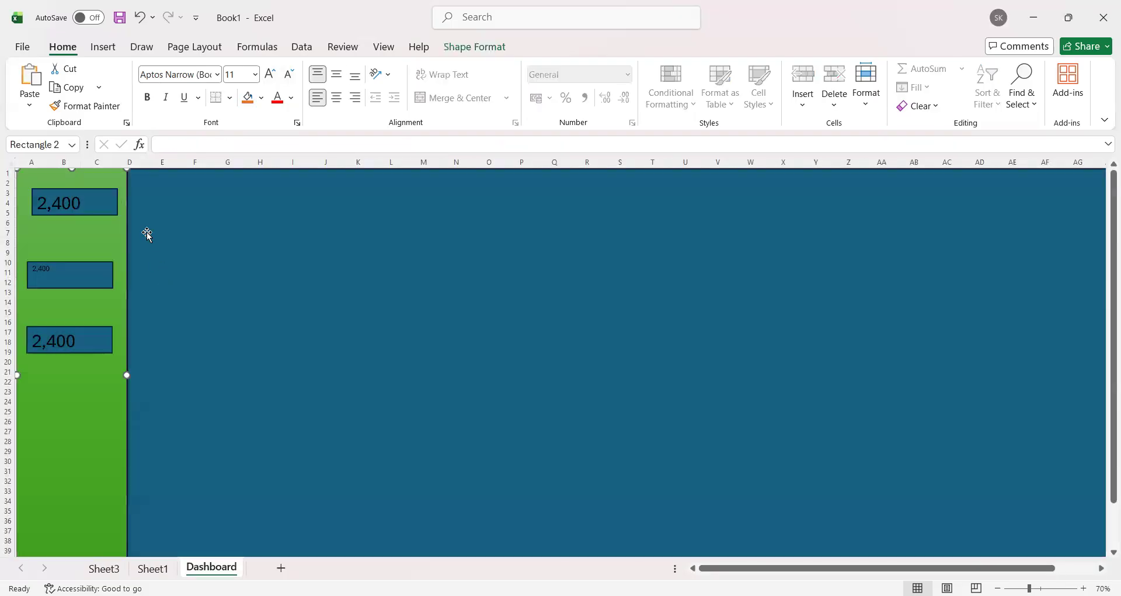
# Step: Link the middle sidebar rectangle to the quantity total by changing its formula to =Sheet3!F5
pyautogui.click(70, 278)
pyautogui.click(203, 145)
pyautogui.press('BackSpace')
pyautogui.write('F5')
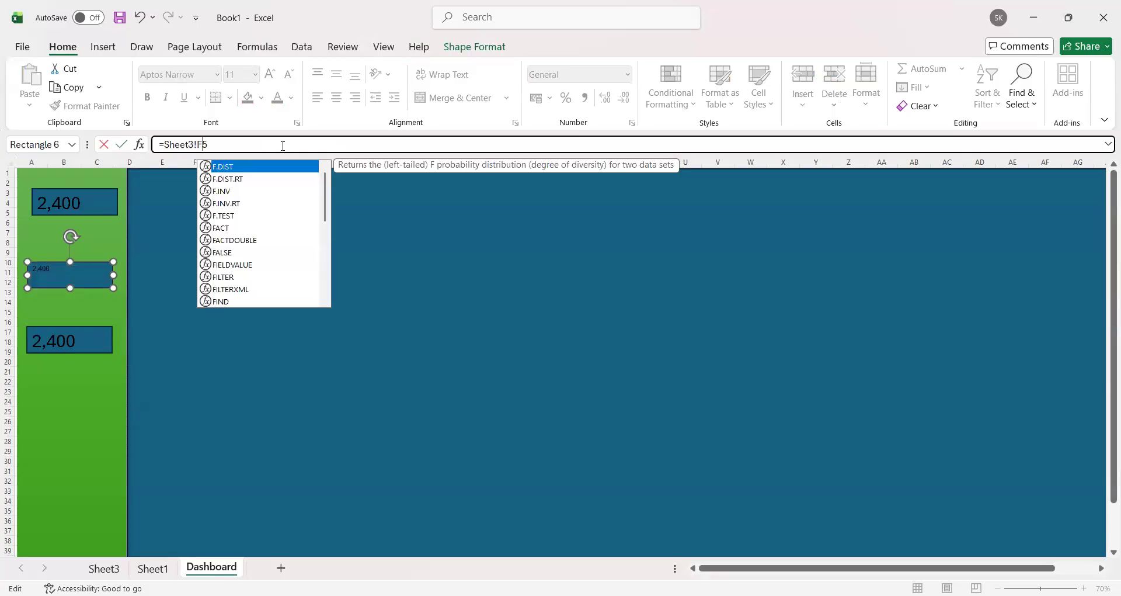
pyautogui.press('Return')
# Step: Link the lowest sidebar rectangle to the amount total by changing its formula to =Sheet3!G5
pyautogui.click(93, 339)
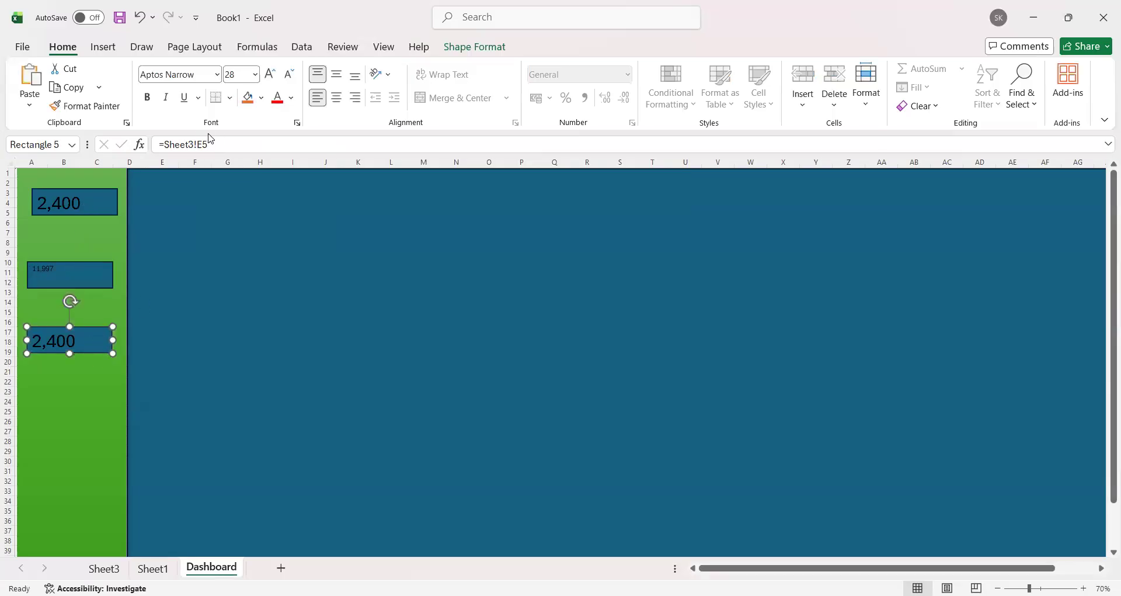
pyautogui.click(105, 213)
pyautogui.click(88, 275)
pyautogui.click(99, 334)
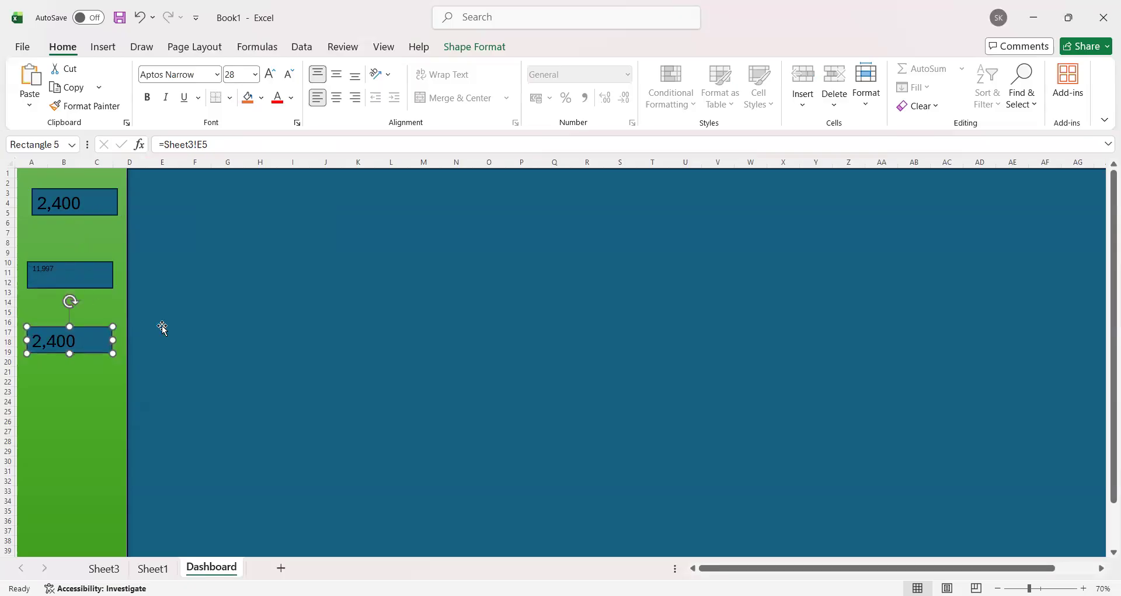
pyautogui.click(202, 147)
pyautogui.press('BackSpace')
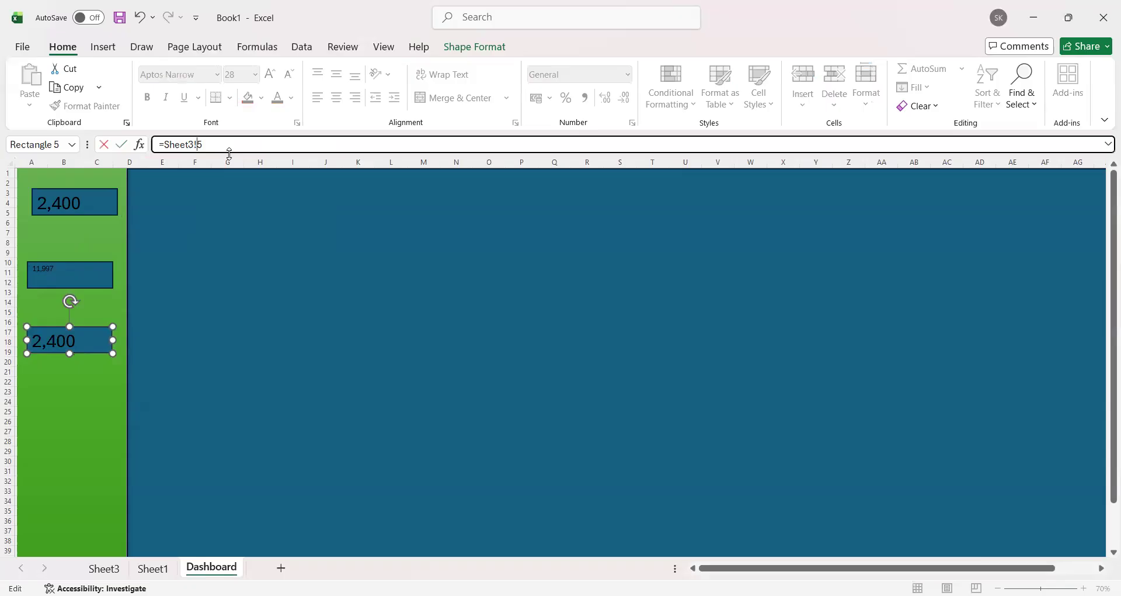
pyautogui.write('G')
pyautogui.press('Return')
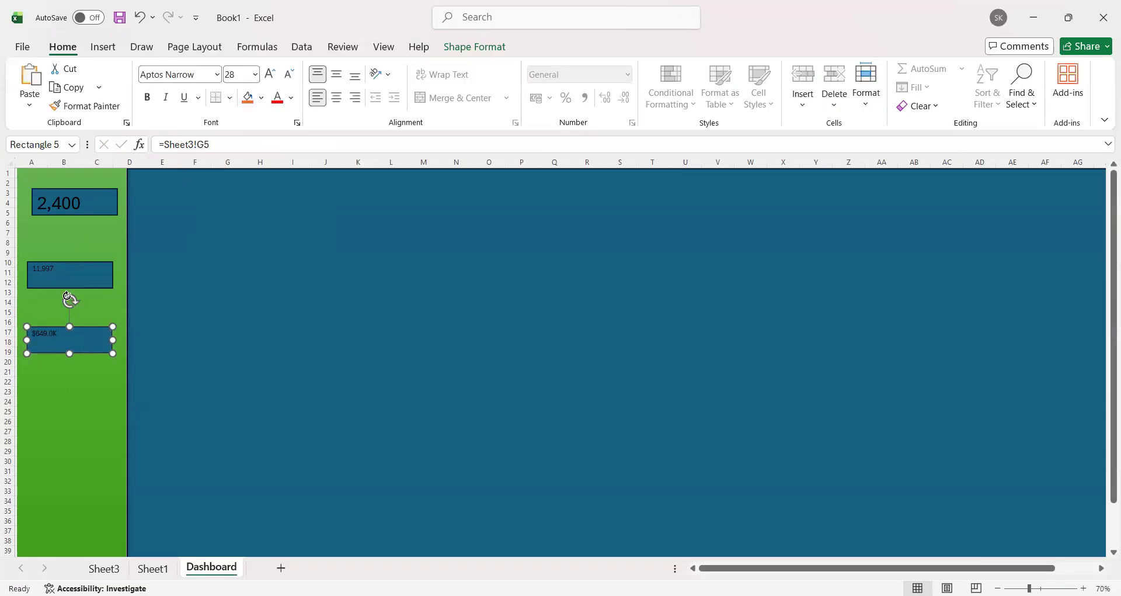
# Step: Copy the top rectangle's formatting onto the quantity and amount rectangles with Format Painter
pyautogui.click(77, 201)
pyautogui.click(87, 106)
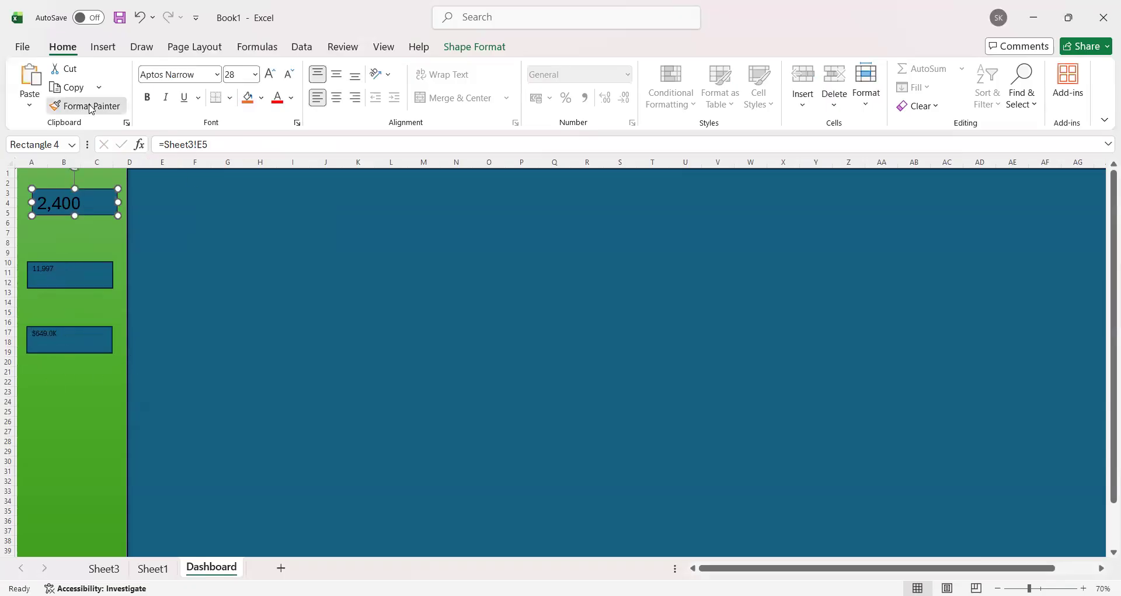
pyautogui.click(66, 270)
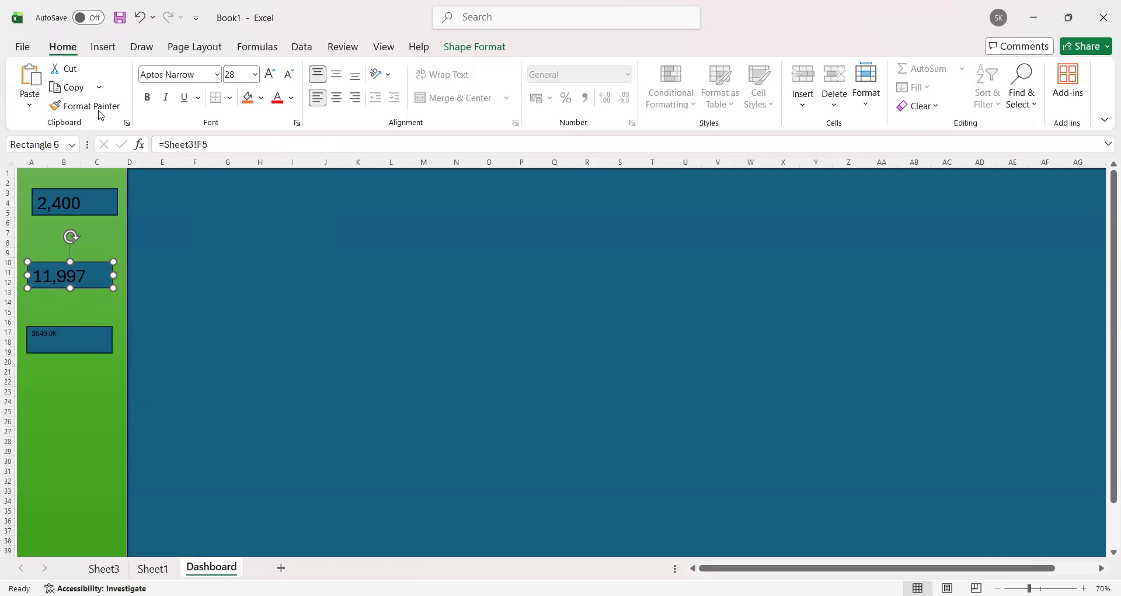
pyautogui.click(97, 341)
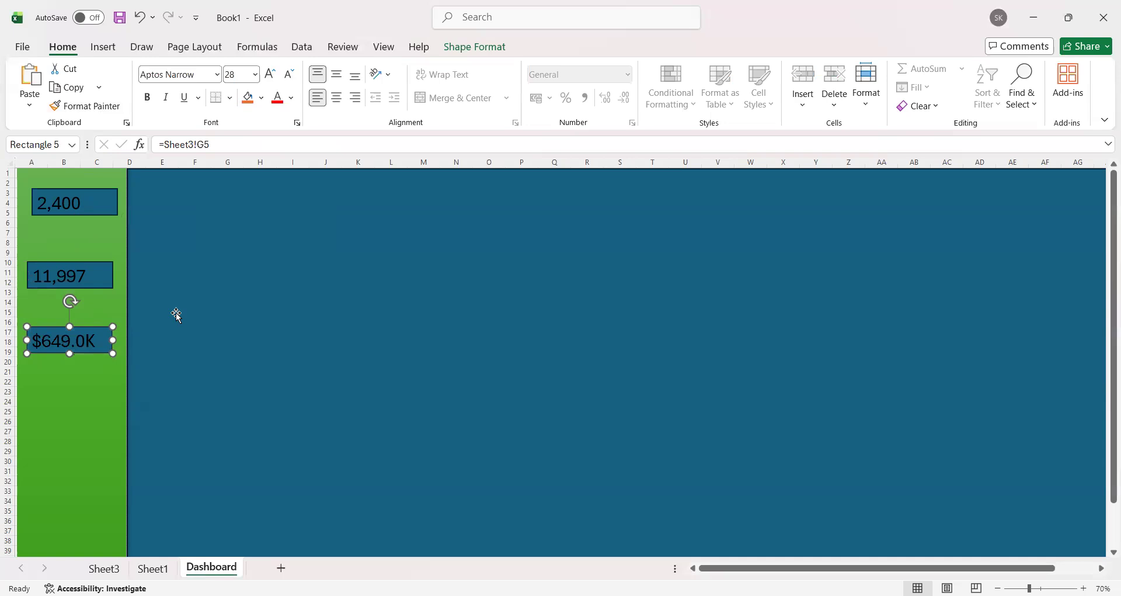
# Step: Reposition the three linked rectangles so they are roughly aligned and evenly spaced in the upper sidebar
pyautogui.moveTo(92, 206); pyautogui.dragTo(92, 223)
pyautogui.moveTo(98, 275); pyautogui.dragTo(104, 277)
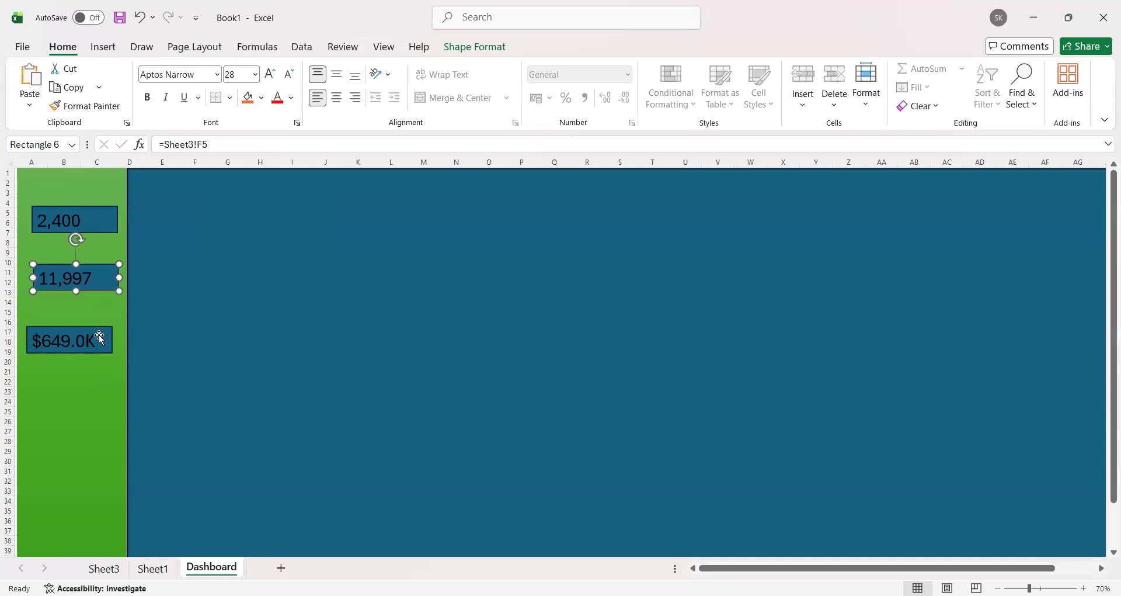
pyautogui.moveTo(104, 350); pyautogui.dragTo(97, 335)
pyautogui.click(100, 391)
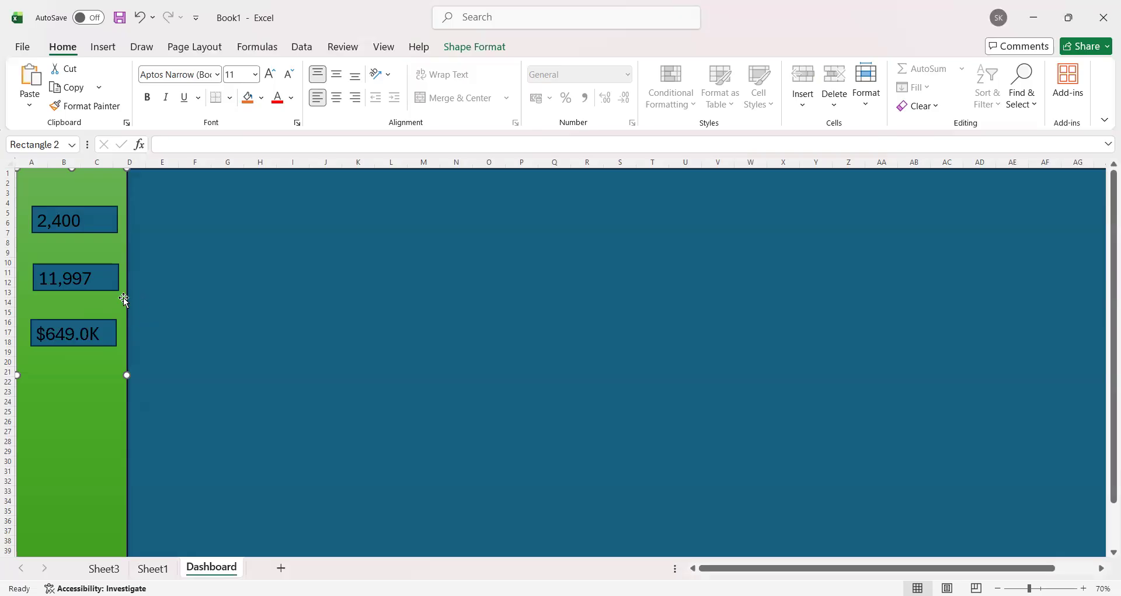
pyautogui.moveTo(103, 281); pyautogui.dragTo(102, 282)
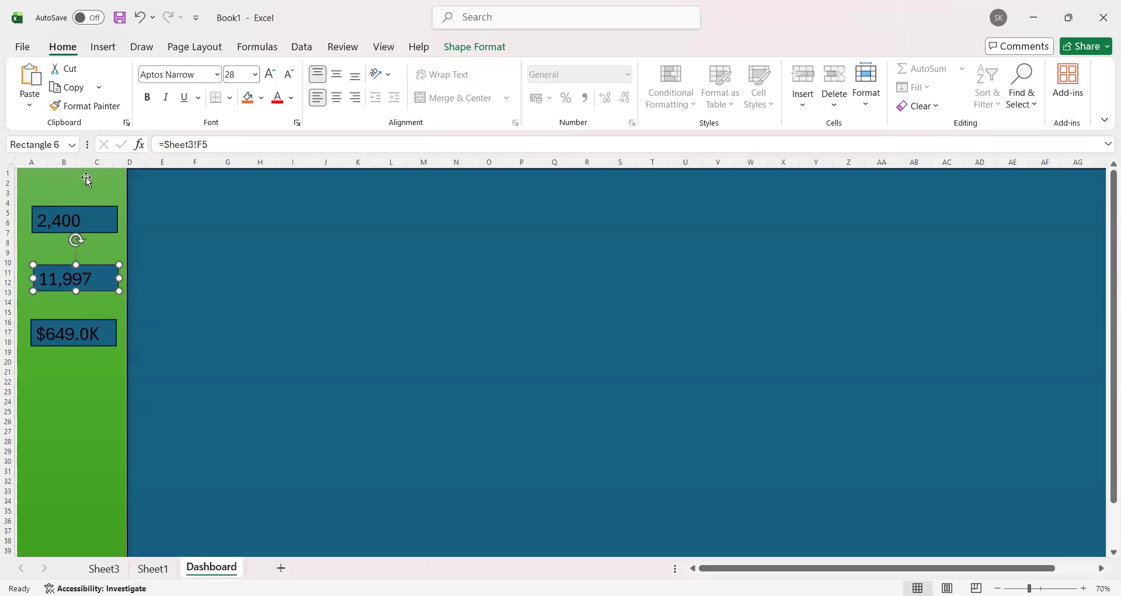
# Step: Insert a text box above the top rectangle in the sidebar containing a money bag emoji and "total sales"
pyautogui.click(103, 47)
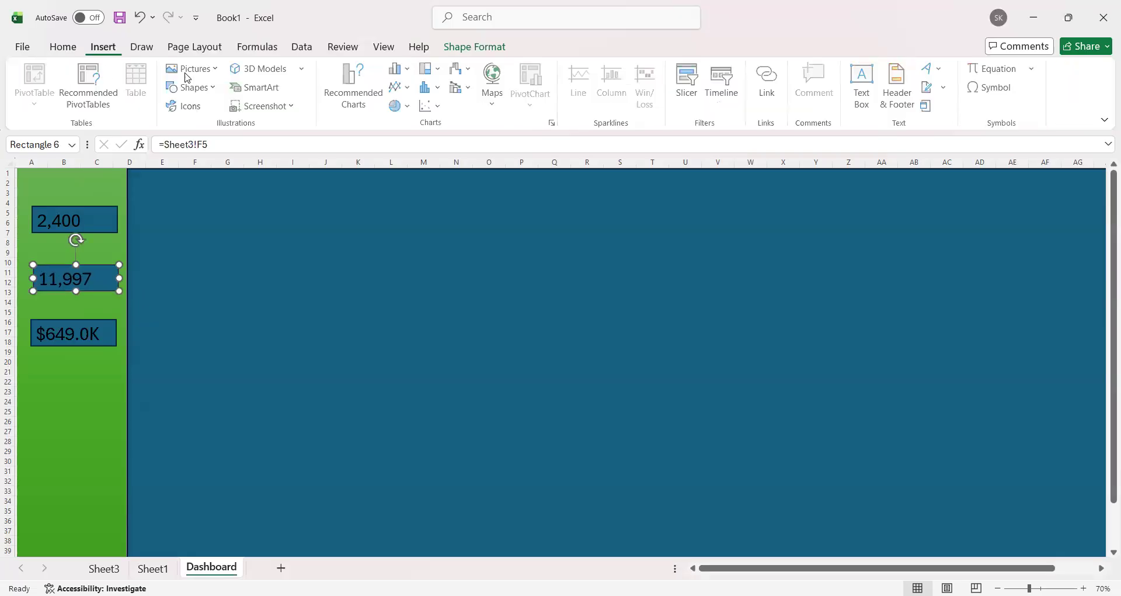
pyautogui.click(862, 88)
pyautogui.moveTo(28, 182); pyautogui.dragTo(111, 198)
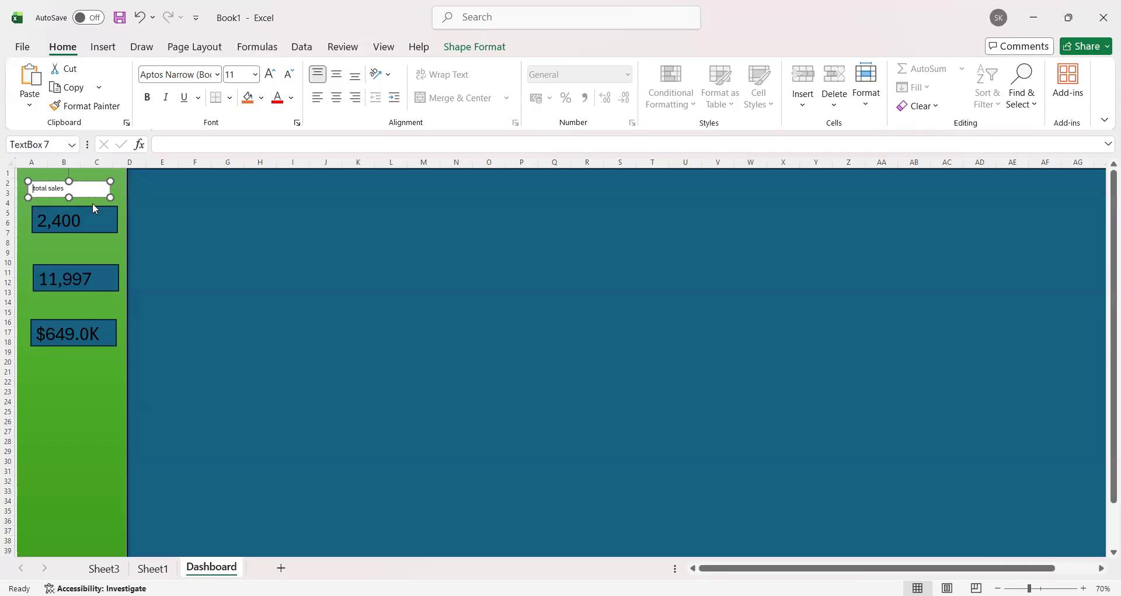
pyautogui.write('💰')
pyautogui.click(93, 187)
# Step: Set all text in the "total sales" text box to font size 18
pyautogui.moveTo(95, 185); pyautogui.dragTo(33, 189)
pyautogui.click(270, 74)
pyautogui.click(270, 75)
pyautogui.click(269, 74)
pyautogui.click(270, 75)
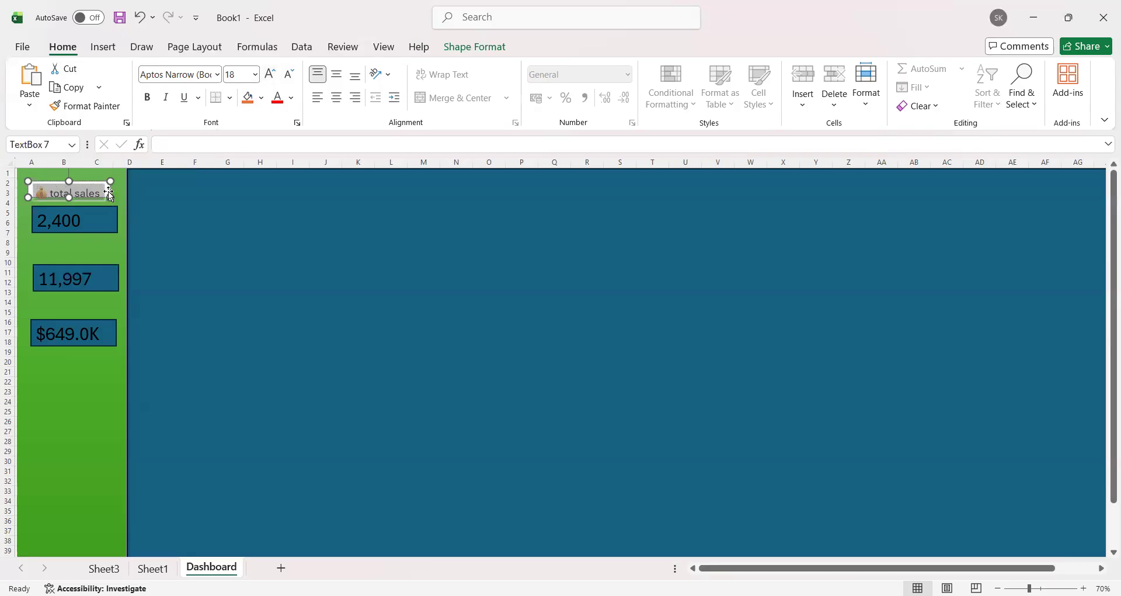
# Step: Move the product count rectangle down and make the "total sales" text box taller to fit its text
pyautogui.moveTo(101, 217); pyautogui.dragTo(95, 240)
pyautogui.click(111, 199)
pyautogui.moveTo(111, 199); pyautogui.dragTo(111, 209)
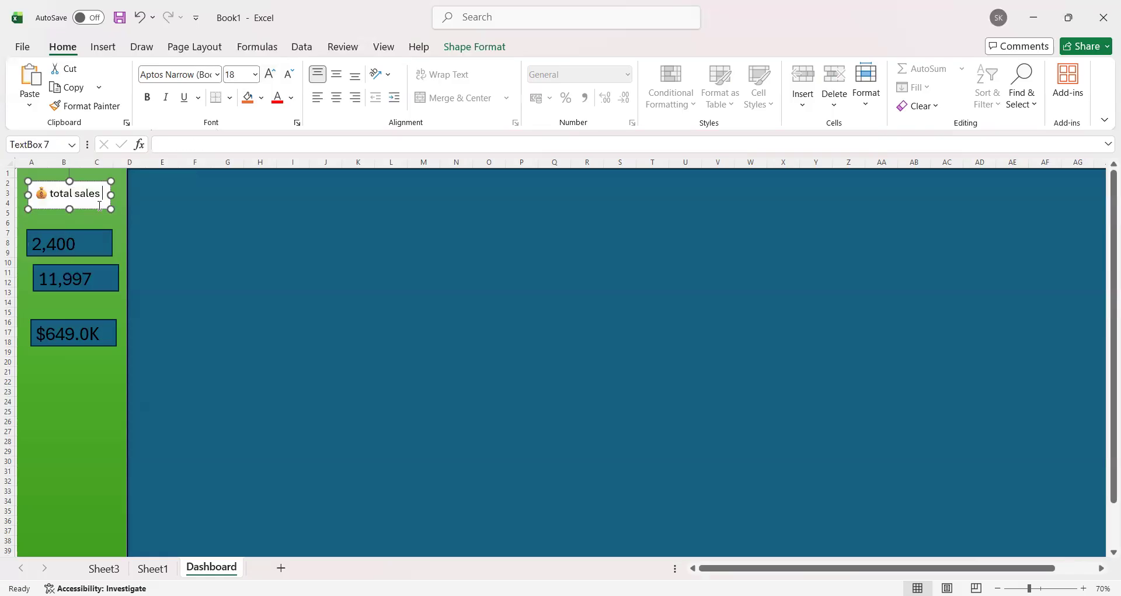
pyautogui.click(100, 216)
pyautogui.click(91, 202)
pyautogui.hotkey('ctrl', 'v')
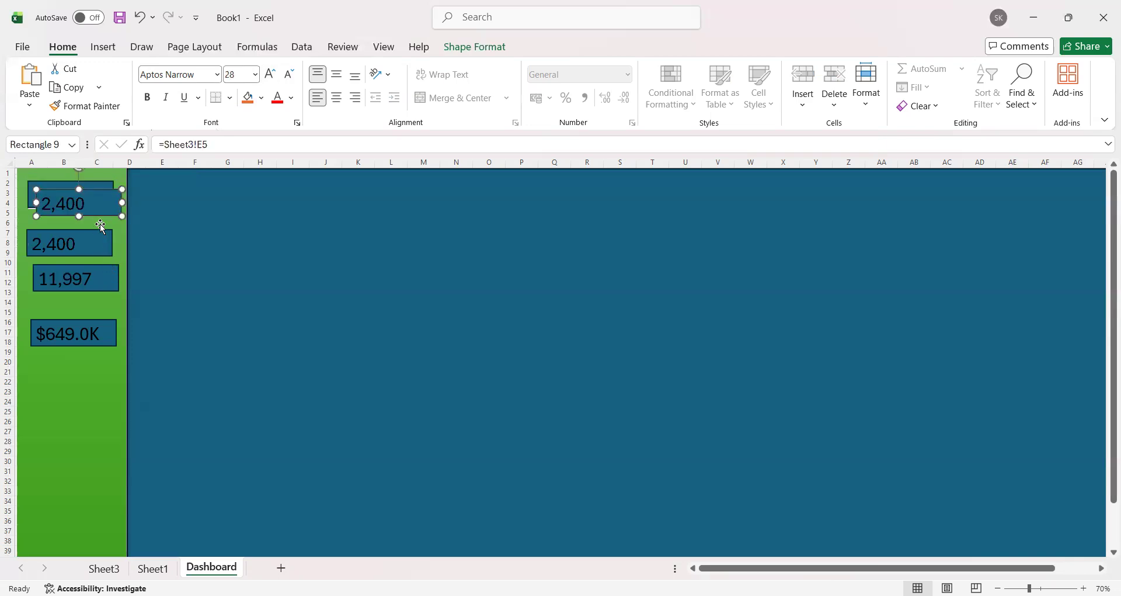
pyautogui.hotkey('ctrl', 'v')
pyautogui.hotkey('ctrl', 'z')
pyautogui.hotkey('ctrl', 'z')
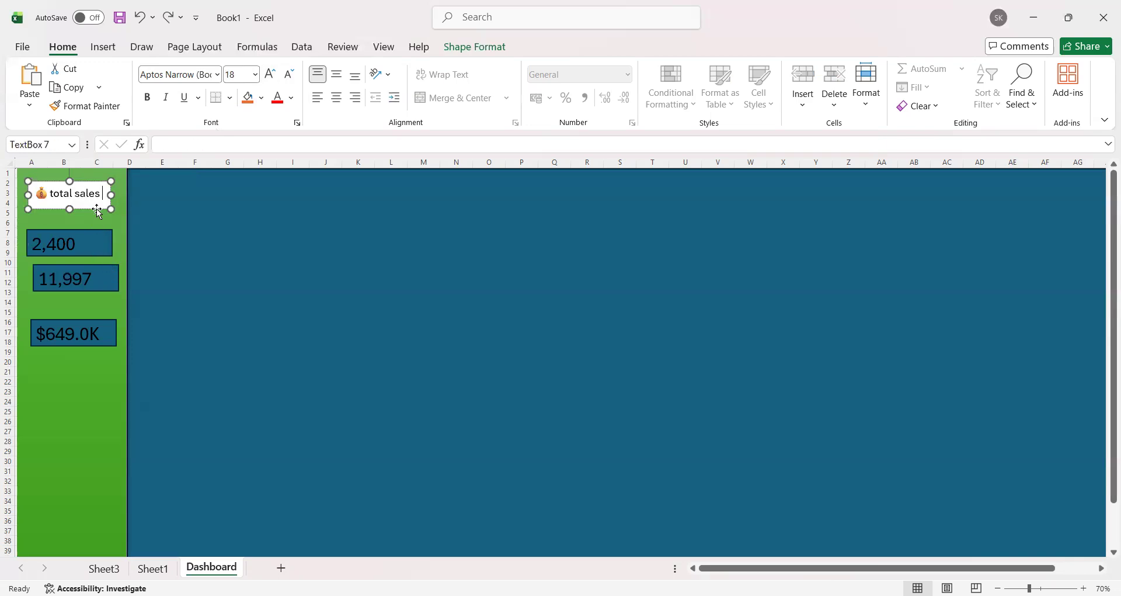
# Step: Duplicate the "total sales" text box twice and place both copies below the amount rectangle in the sidebar
pyautogui.click(96, 209)
pyautogui.hotkey('ctrl', 'c')
pyautogui.hotkey('ctrl', 'v')
pyautogui.hotkey('ctrl', 'v')
pyautogui.moveTo(105, 225); pyautogui.dragTo(94, 386)
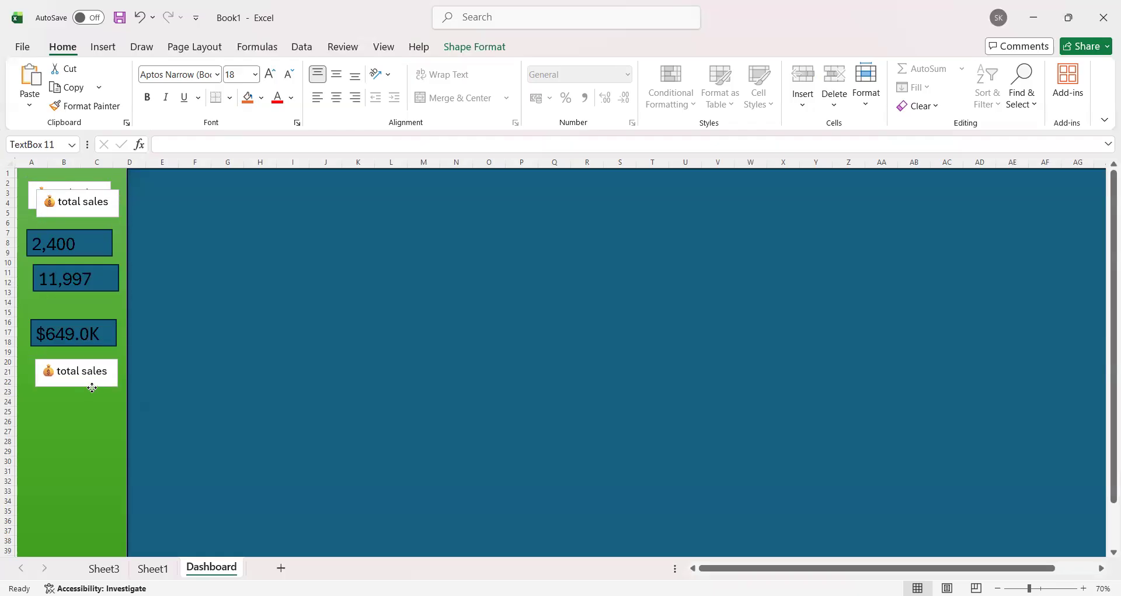
pyautogui.moveTo(105, 223)
pyautogui.mouseDown()
pyautogui.moveTo(105, 310)
pyautogui.moveTo(103, 202)
pyautogui.mouseUp()
pyautogui.click(103, 211)
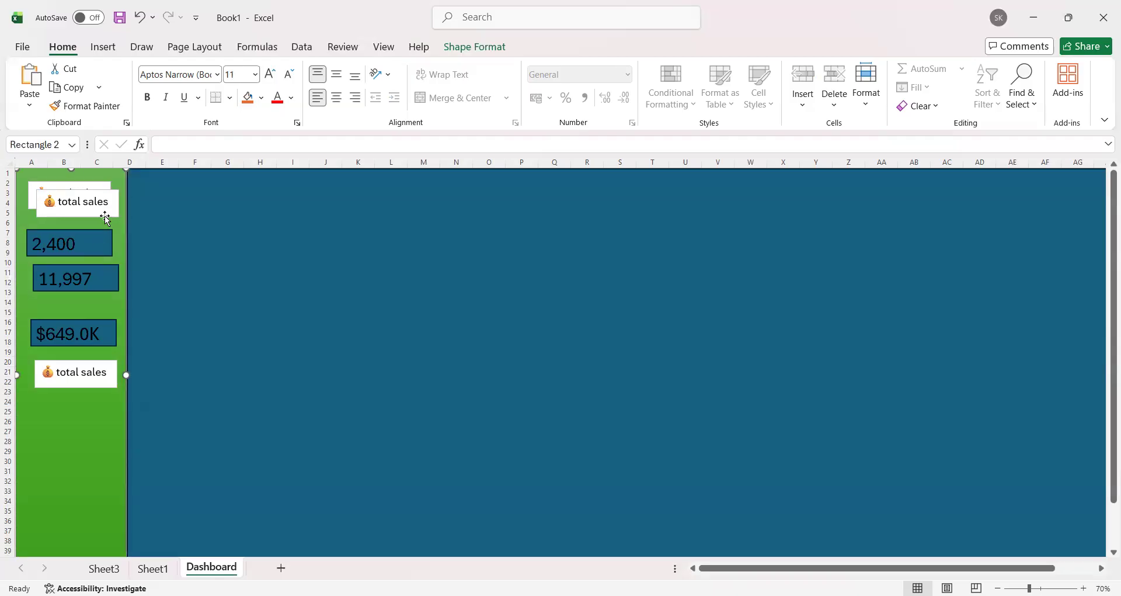
pyautogui.click(105, 217)
pyautogui.moveTo(114, 244); pyautogui.dragTo(99, 422)
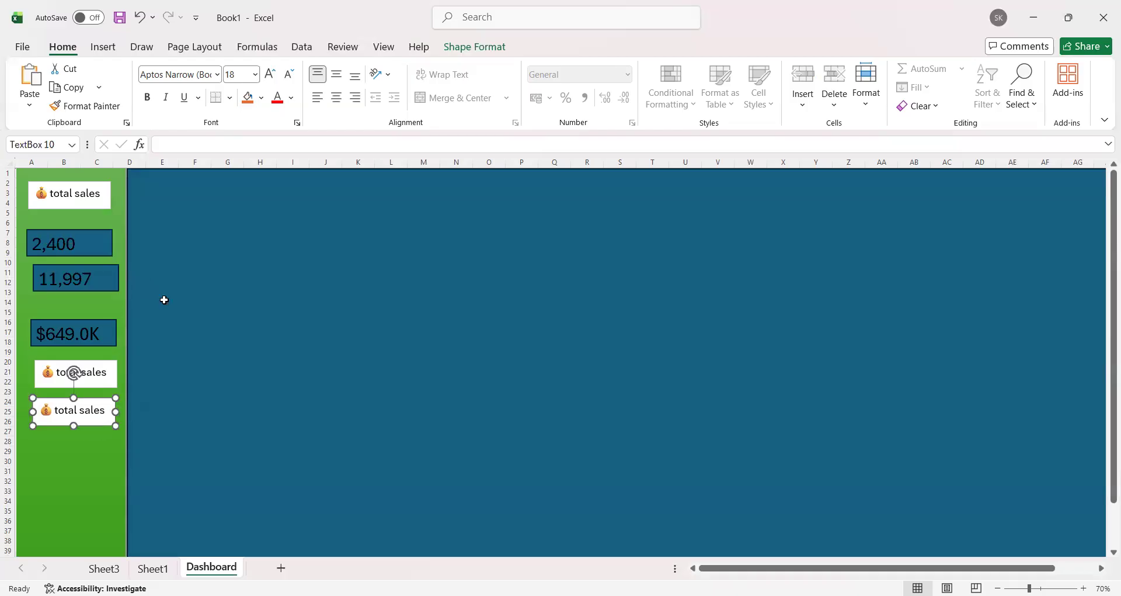
# Step: Check the PivotTable's product count, quantity and amount totals on Sheet3 against the linked rectangles on the Dashboard sheet
pyautogui.hotkey('alt', 'Tab')
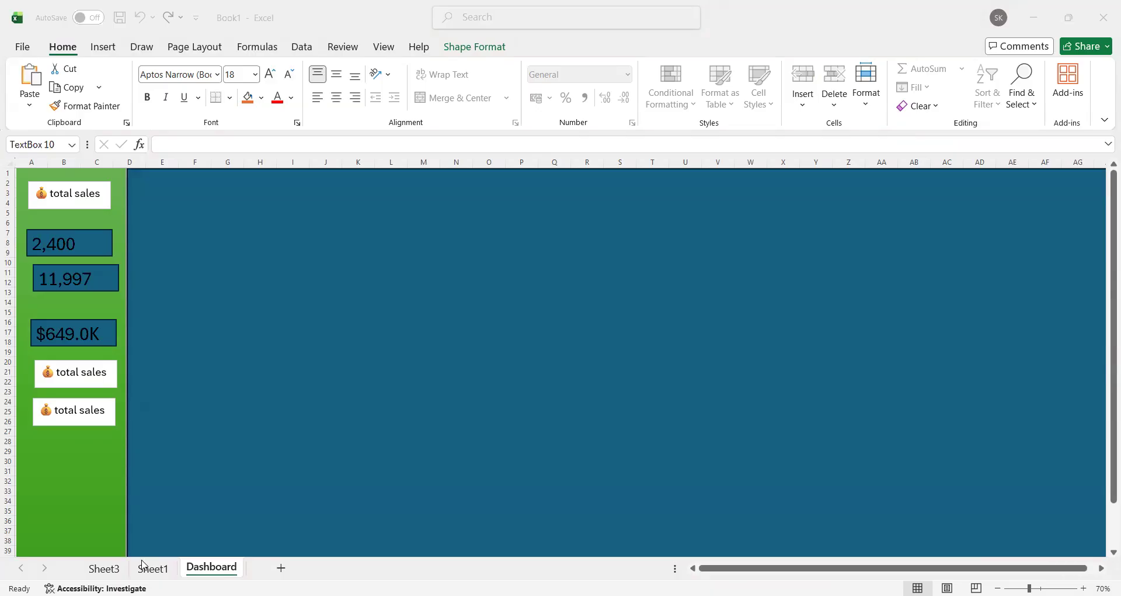
pyautogui.click(105, 567)
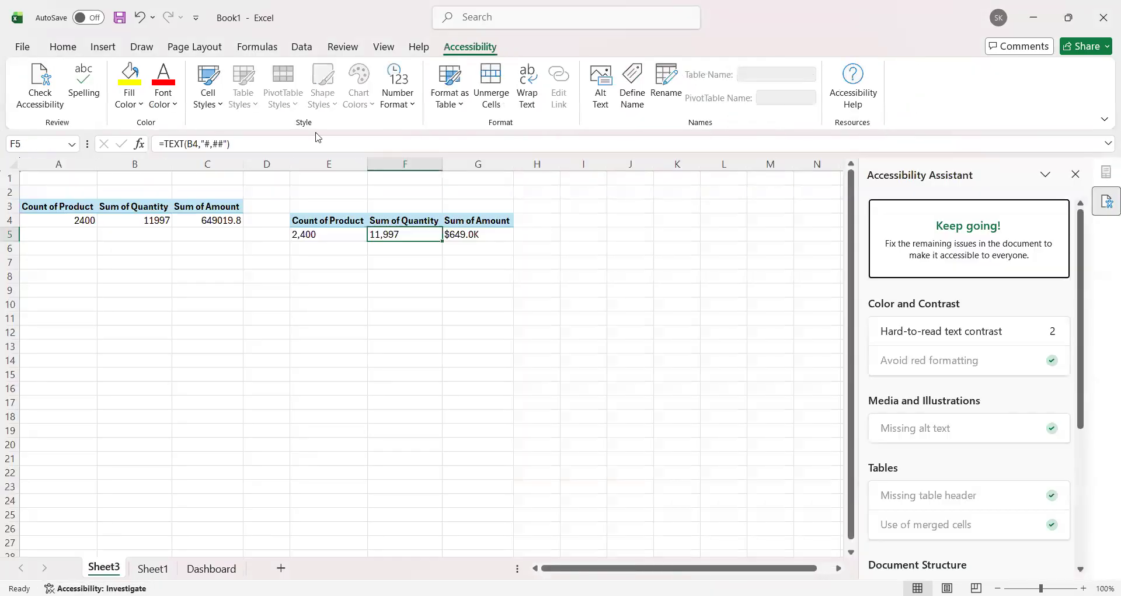
pyautogui.click(156, 221)
pyautogui.click(220, 228)
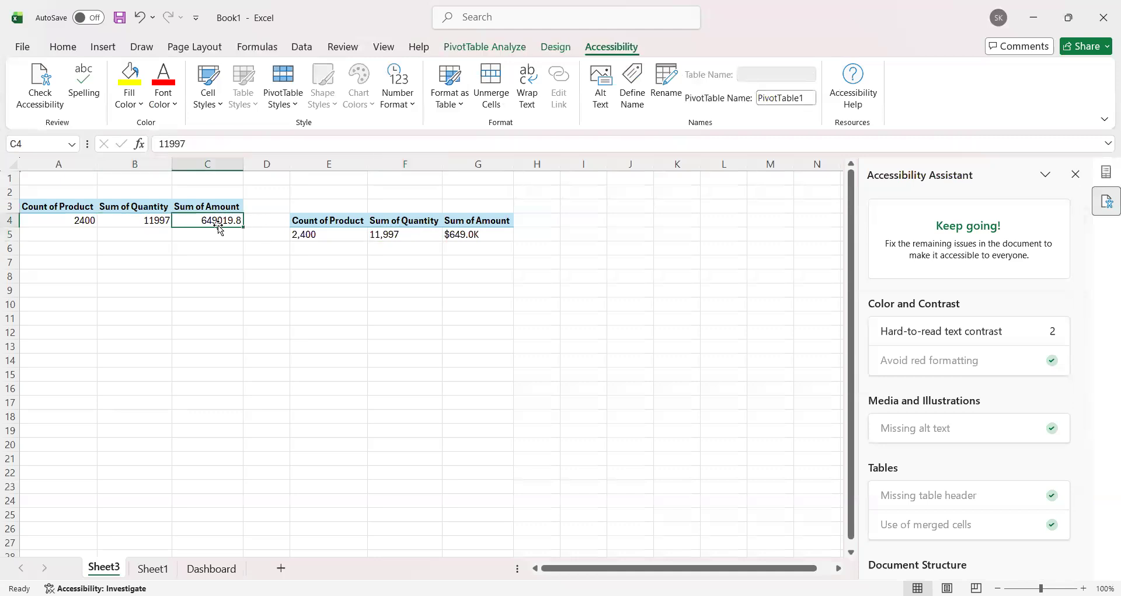
pyautogui.click(67, 223)
pyautogui.click(146, 221)
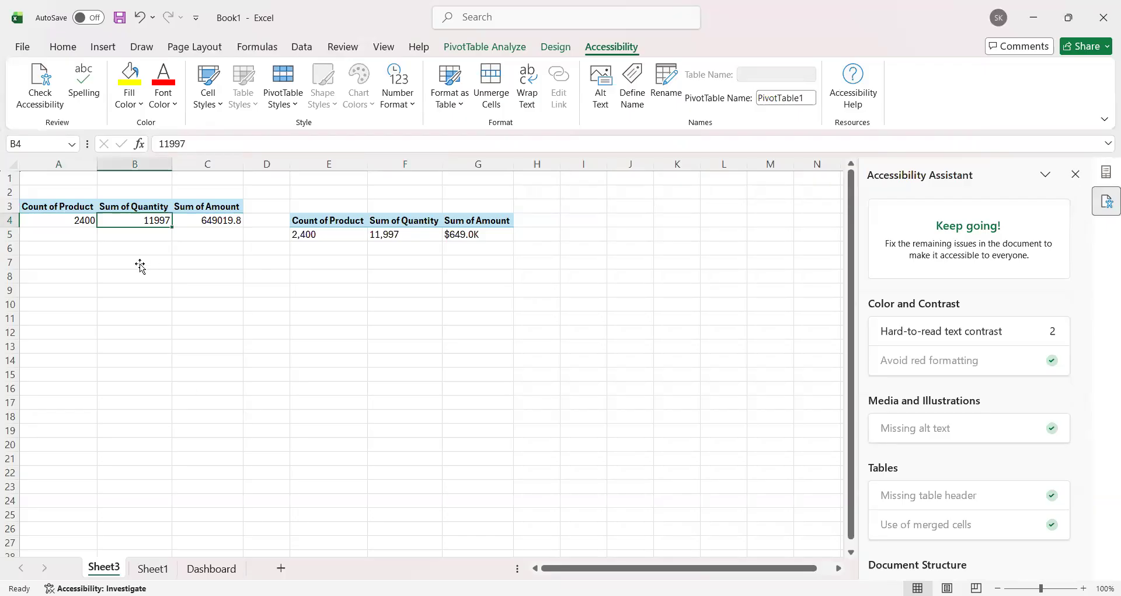
pyautogui.hotkey('ctrl', 'pagedown')
pyautogui.hotkey('ctrl', 'pagedown')
pyautogui.click(100, 276)
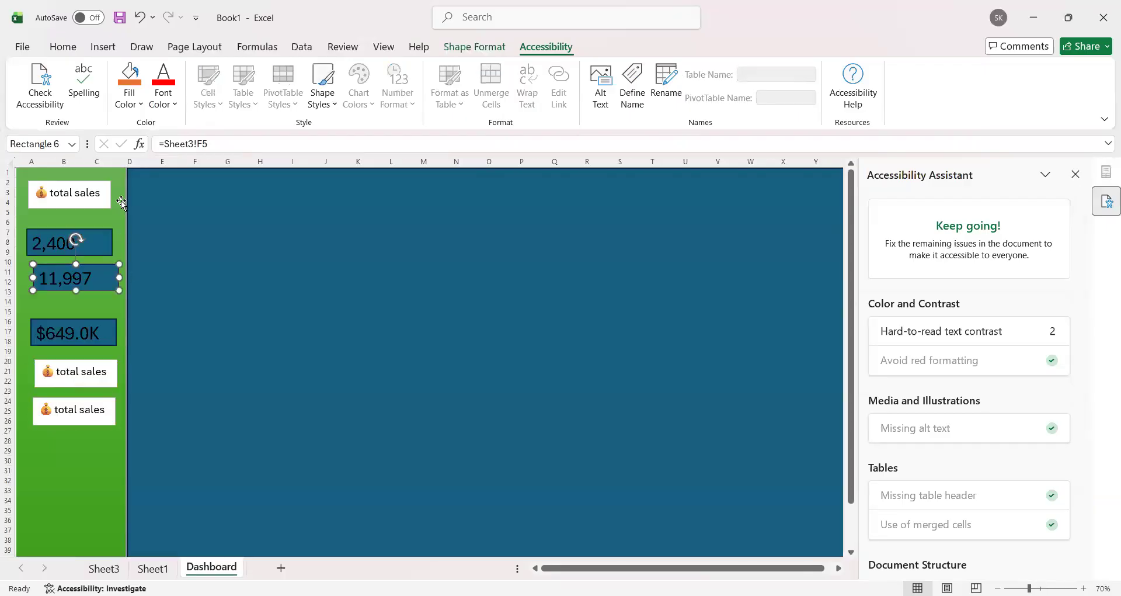
# Step: Change the upper copied "total sales" label below the amount rectangle to "total Quntity" and widen it to fit its text
pyautogui.click(111, 373)
pyautogui.press('BackSpace')
pyautogui.press('BackSpace')
pyautogui.press('BackSpace')
pyautogui.press('BackSpace')
pyautogui.press('BackSpace')
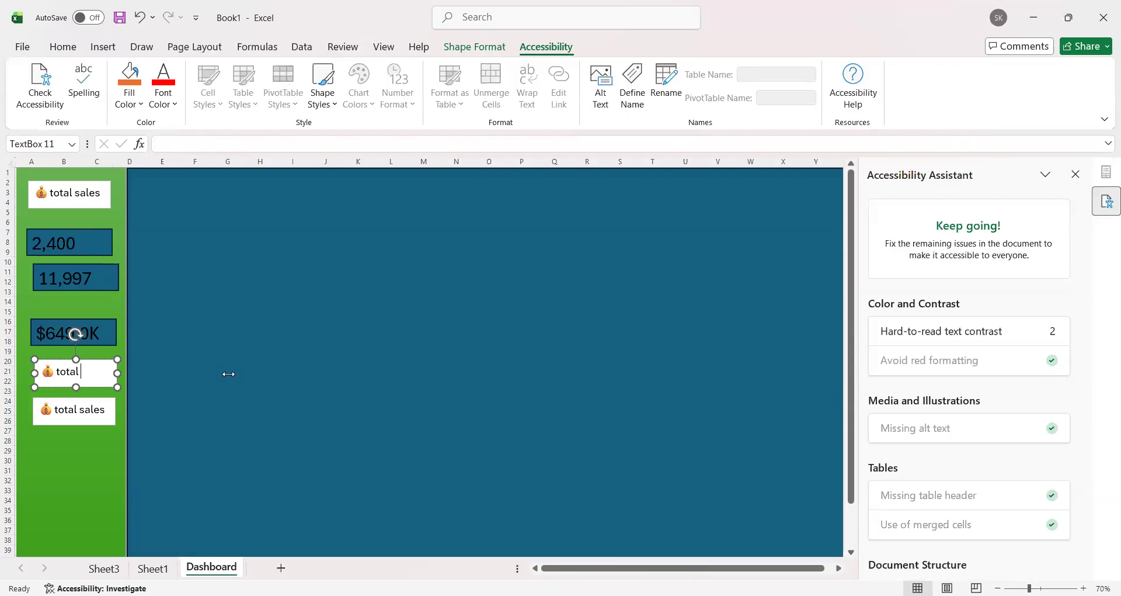
pyautogui.write('Quntity')
pyautogui.moveTo(119, 371); pyautogui.dragTo(125, 372)
# Step: Change the label at the head of the sidebar to "total Product"
pyautogui.click(89, 412)
pyautogui.click(112, 412)
pyautogui.press('BackSpace')
pyautogui.press('BackSpace')
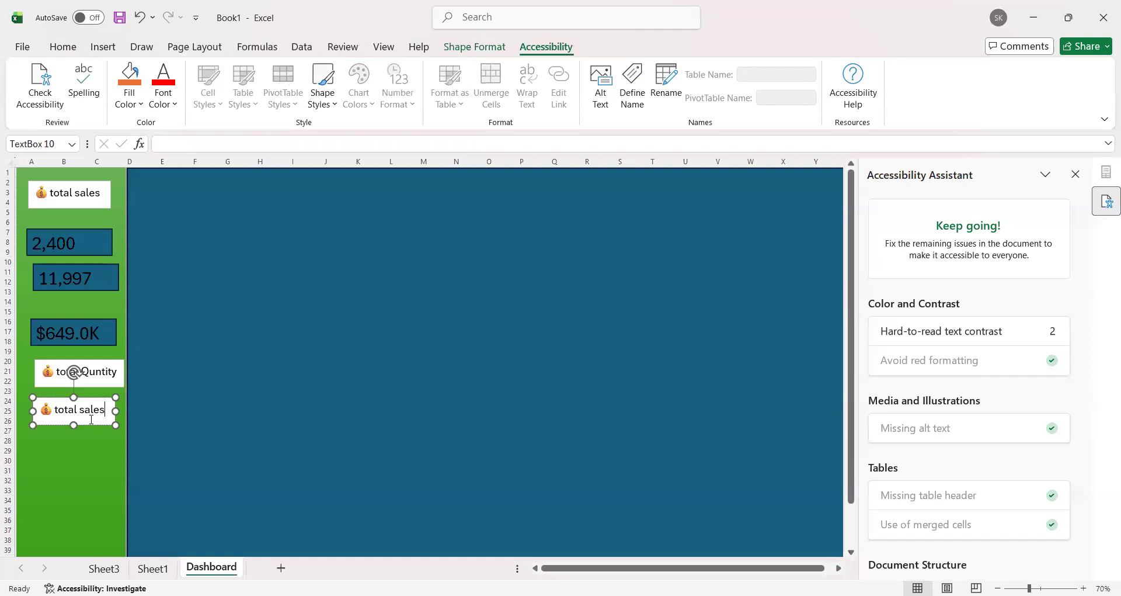
pyautogui.click(105, 194)
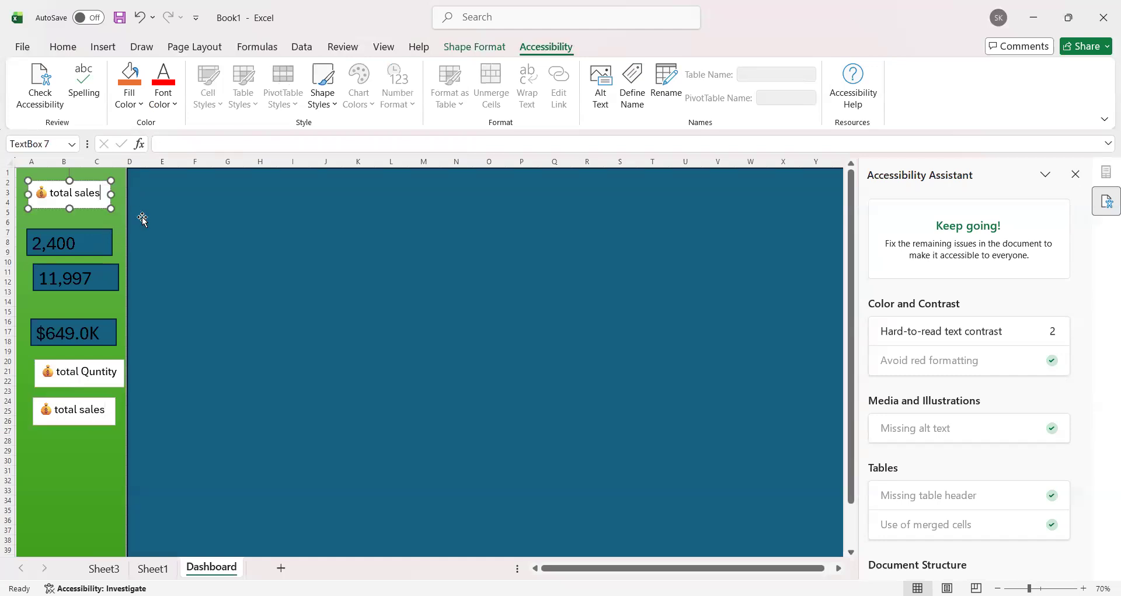
pyautogui.press('BackSpace')
pyautogui.press('BackSpace')
pyautogui.press('BackSpace')
pyautogui.press('BackSpace')
pyautogui.press('BackSpace')
pyautogui.write('Product')
# Step: Place the product count rectangle under "total Product", lower the quantity rectangle, and move "total Quntity" directly above it
pyautogui.moveTo(95, 255); pyautogui.dragTo(98, 246)
pyautogui.moveTo(105, 284); pyautogui.dragTo(105, 306)
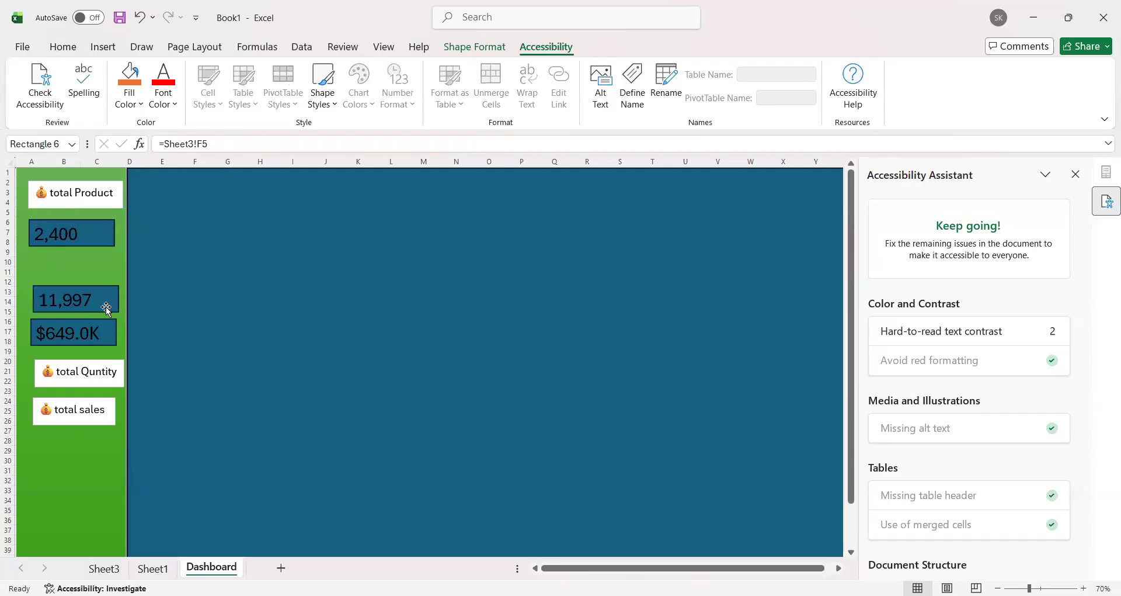
pyautogui.doubleClick(110, 373)
pyautogui.click(120, 386)
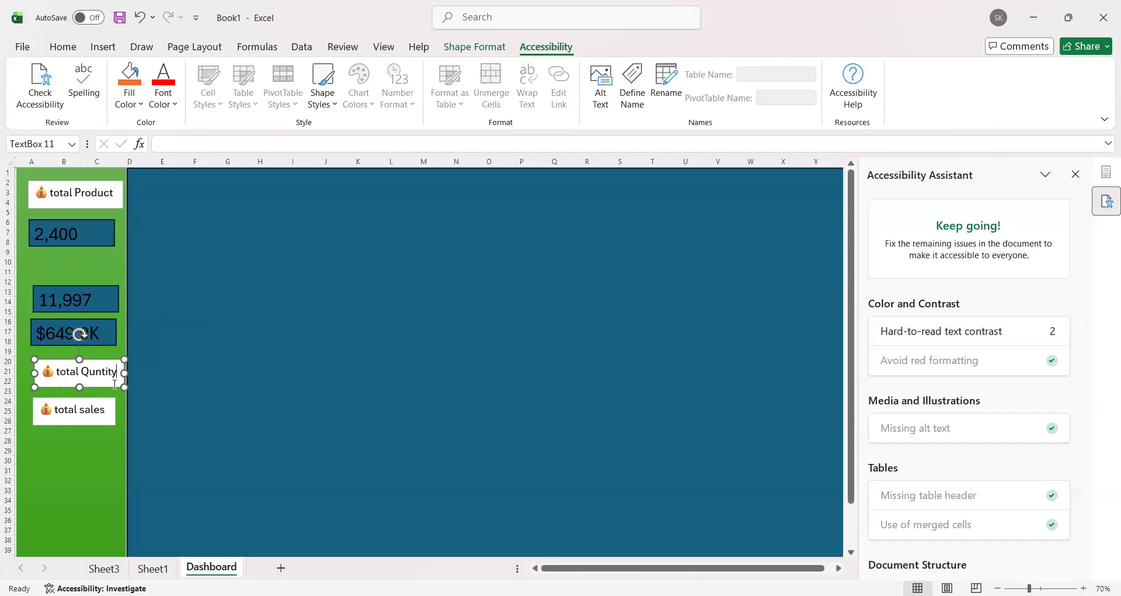
pyautogui.moveTo(93, 374); pyautogui.dragTo(89, 267)
# Step: Lower the amount rectangle in the sidebar and place the "total sales" label between it and the quantity rectangle
pyautogui.moveTo(104, 350); pyautogui.dragTo(101, 386)
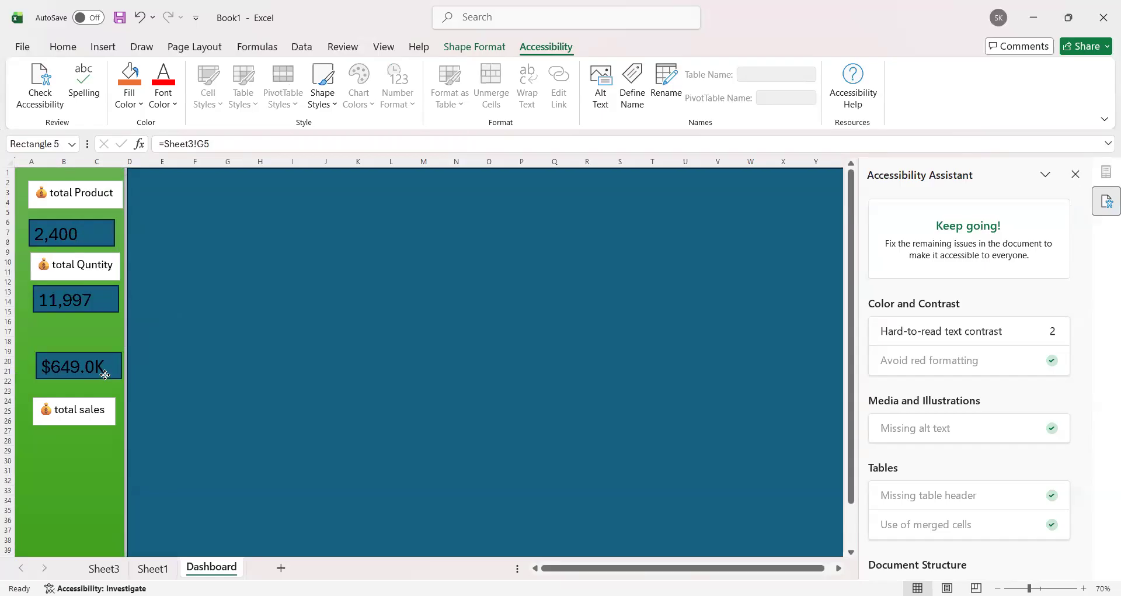
pyautogui.click(93, 402)
pyautogui.moveTo(90, 399); pyautogui.dragTo(85, 336)
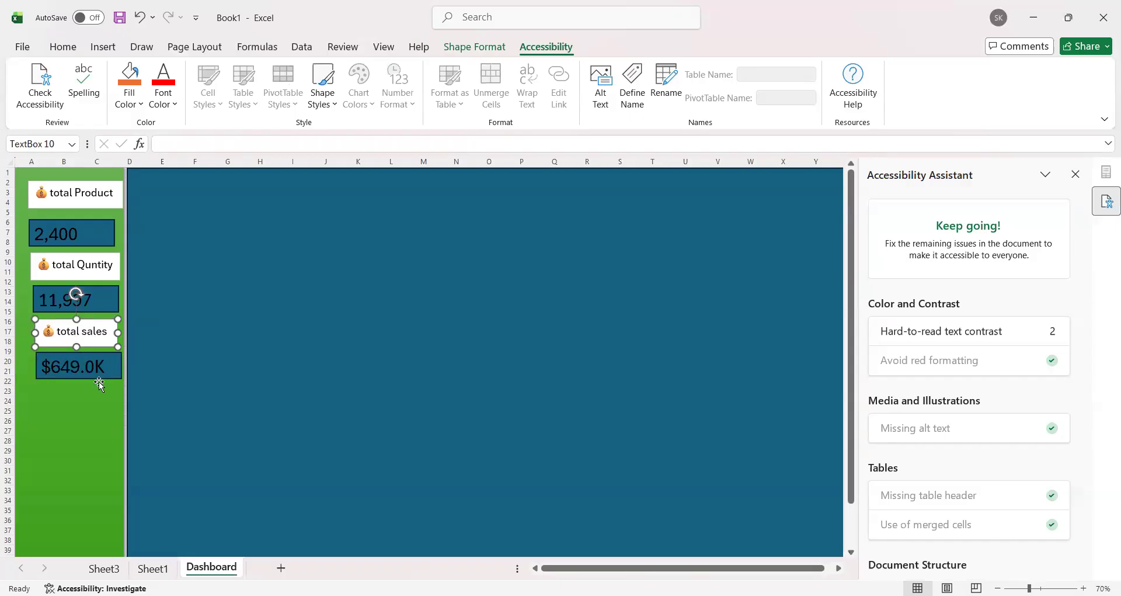
pyautogui.click(100, 383)
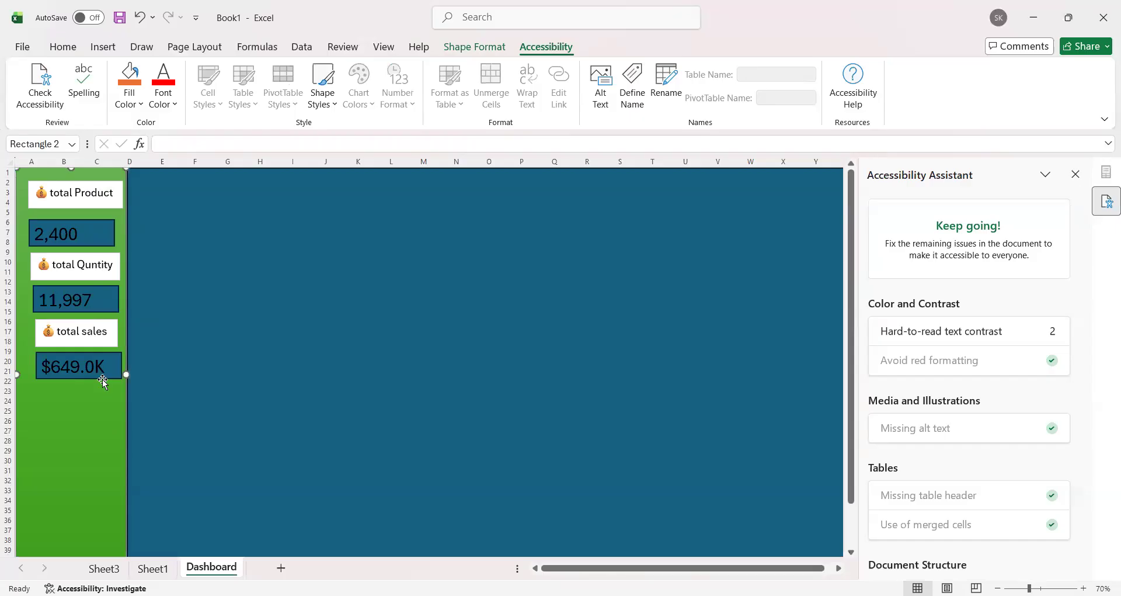
pyautogui.moveTo(98, 380)
pyautogui.mouseDown()
pyautogui.moveTo(97, 370)
pyautogui.moveTo(100, 387)
pyautogui.mouseUp()
pyautogui.click(106, 379)
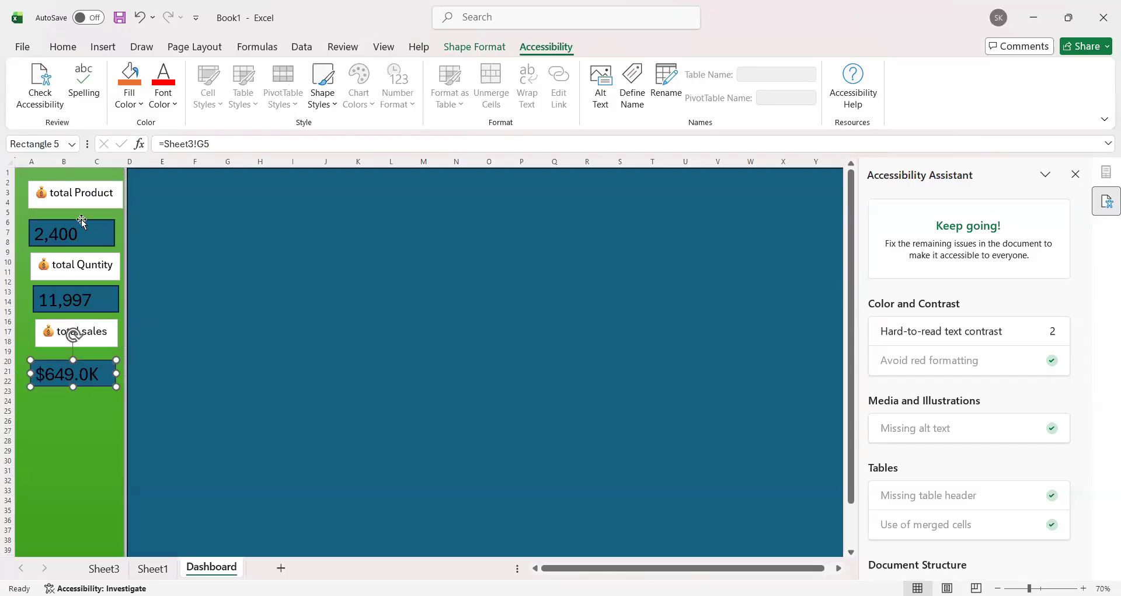
# Step: Align the three labels and three total rectangles in the sidebar along their left edges
pyautogui.click(98, 200)
pyautogui.keyDown('shift'); pyautogui.click(88, 240); pyautogui.keyUp('shift')
pyautogui.keyDown('shift'); pyautogui.click(103, 265); pyautogui.keyUp('shift')
pyautogui.keyDown('shift'); pyautogui.click(104, 305); pyautogui.keyUp('shift')
pyautogui.keyDown('shift'); pyautogui.click(105, 335); pyautogui.keyUp('shift')
pyautogui.keyDown('shift'); pyautogui.click(92, 374); pyautogui.keyUp('shift')
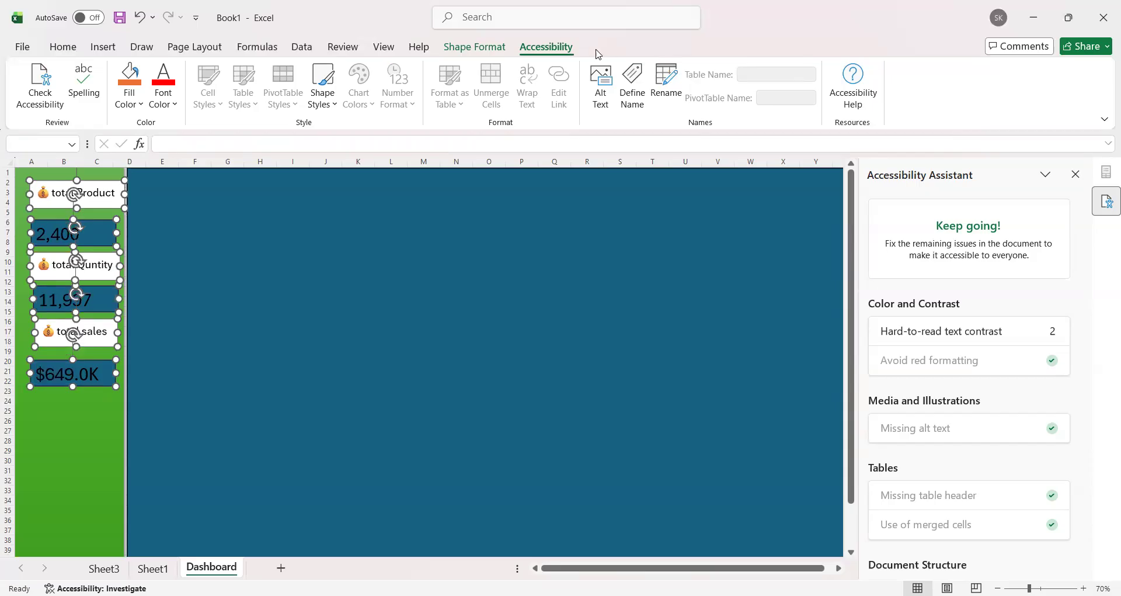
pyautogui.click(485, 53)
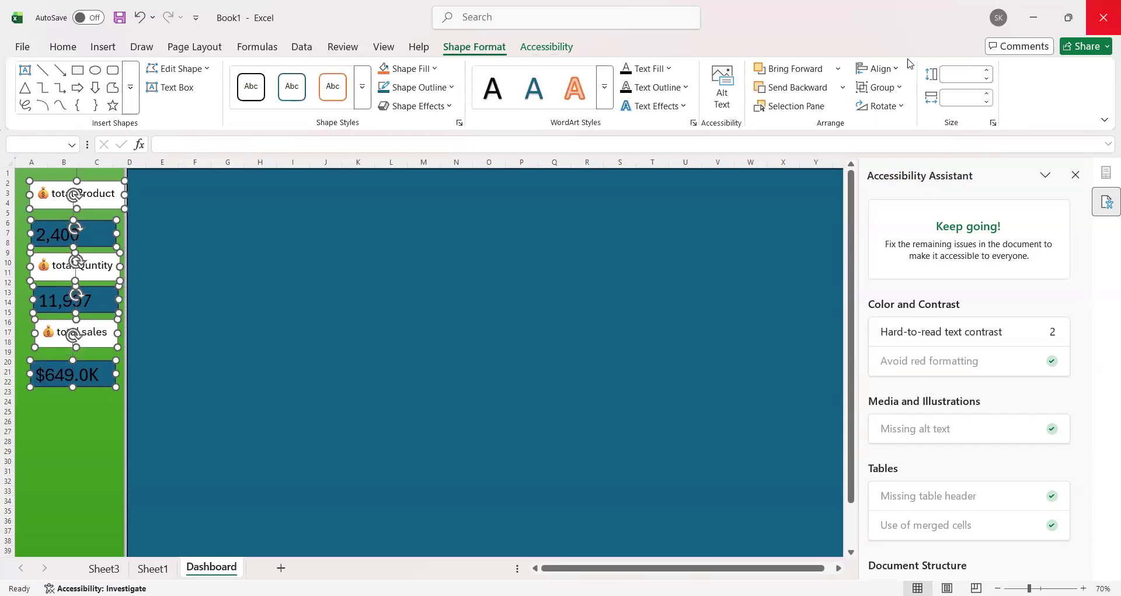
pyautogui.click(883, 74)
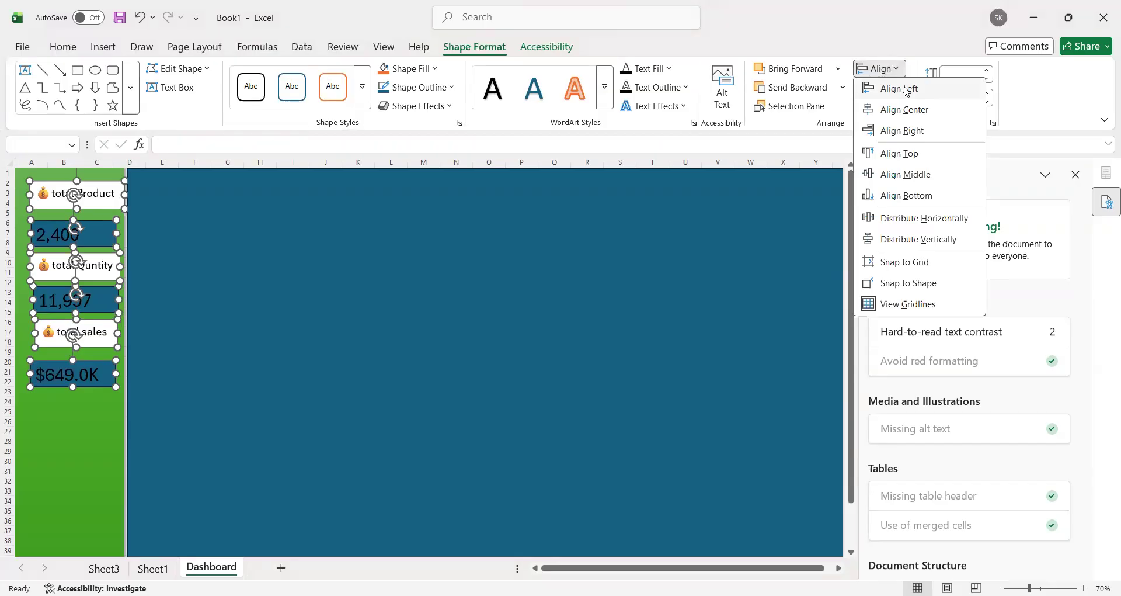
pyautogui.click(904, 89)
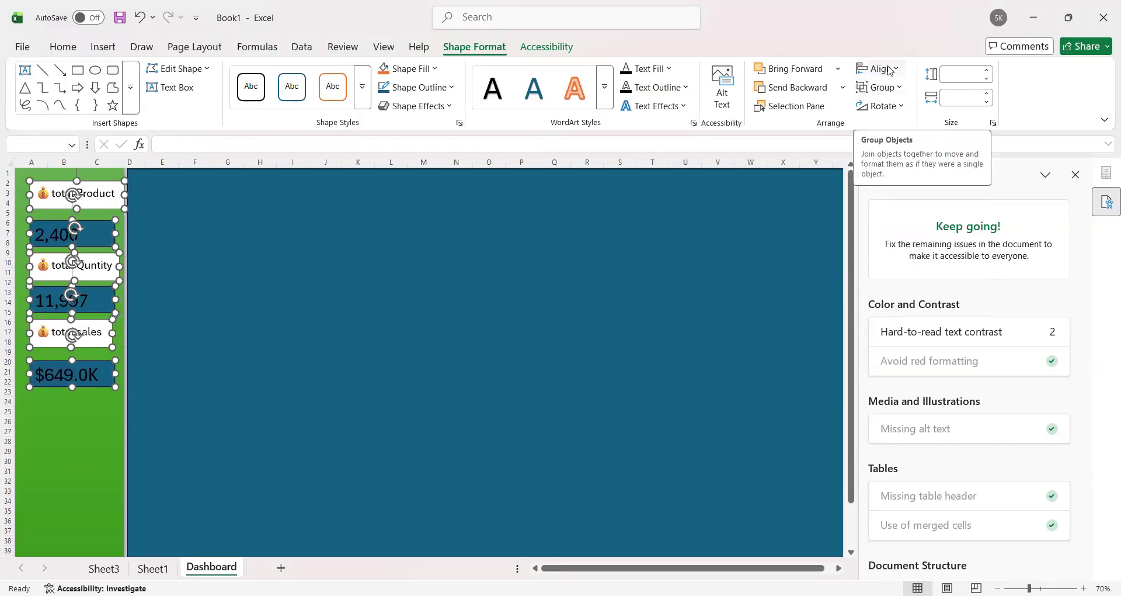
# Step: Distribute the six aligned sidebar labels and rectangles vertically
pyautogui.click(890, 71)
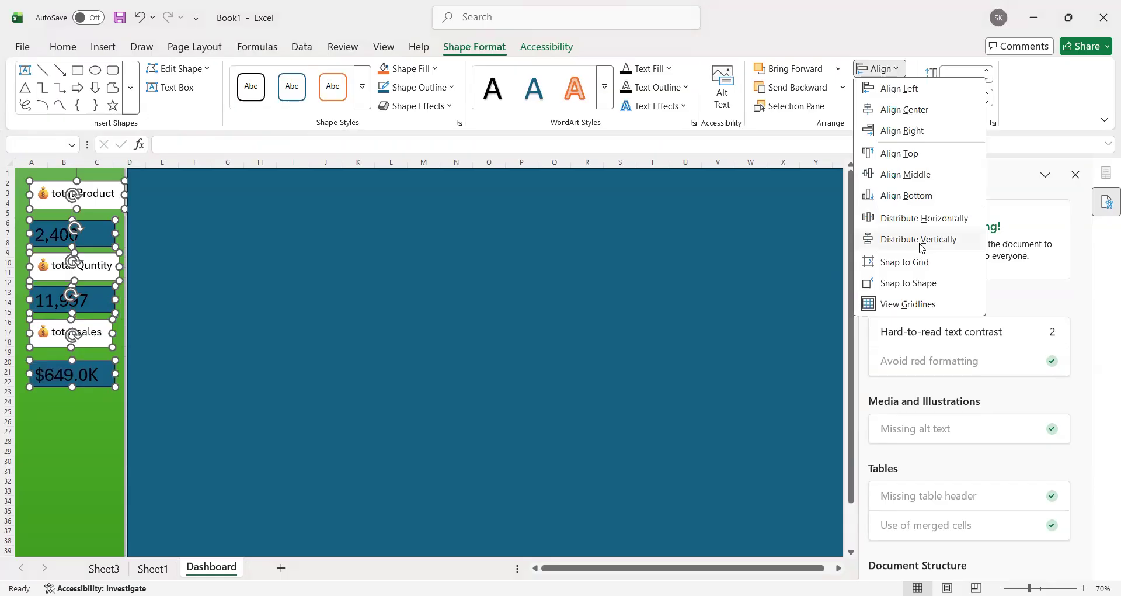
pyautogui.click(922, 248)
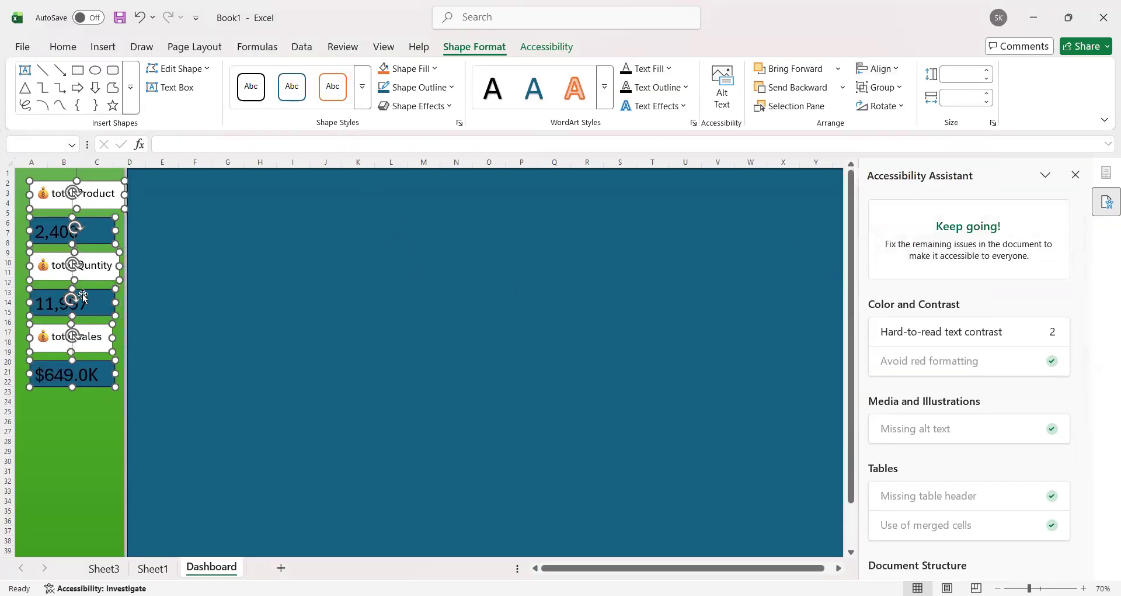
pyautogui.click(83, 419)
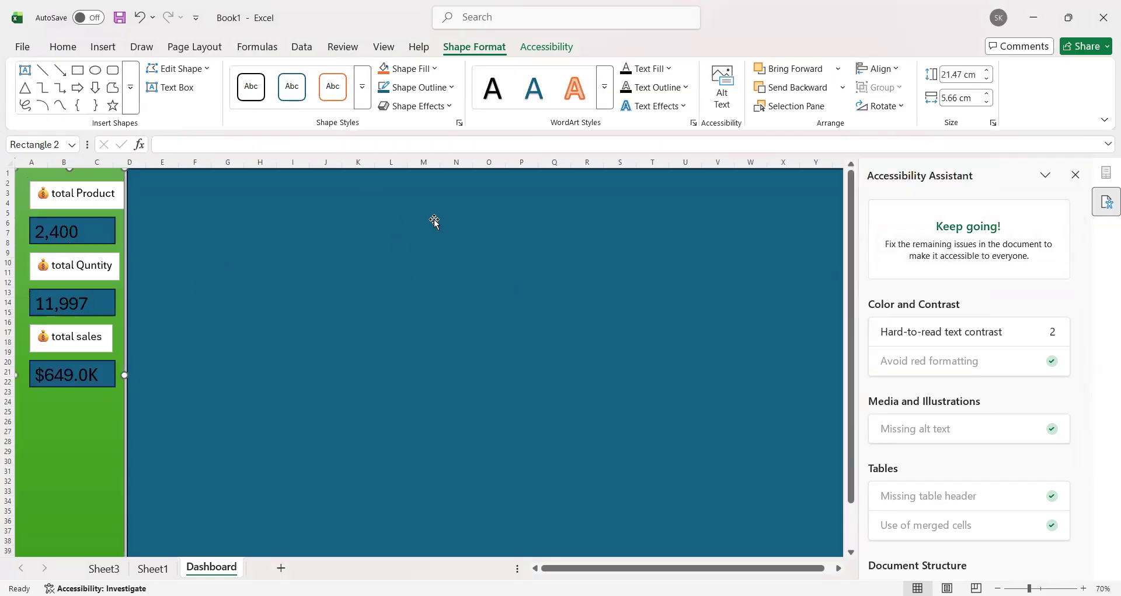
# Step: Shift the large blue background rectangle slightly toward the green sidebar so no gap remains between them
pyautogui.click(192, 333)
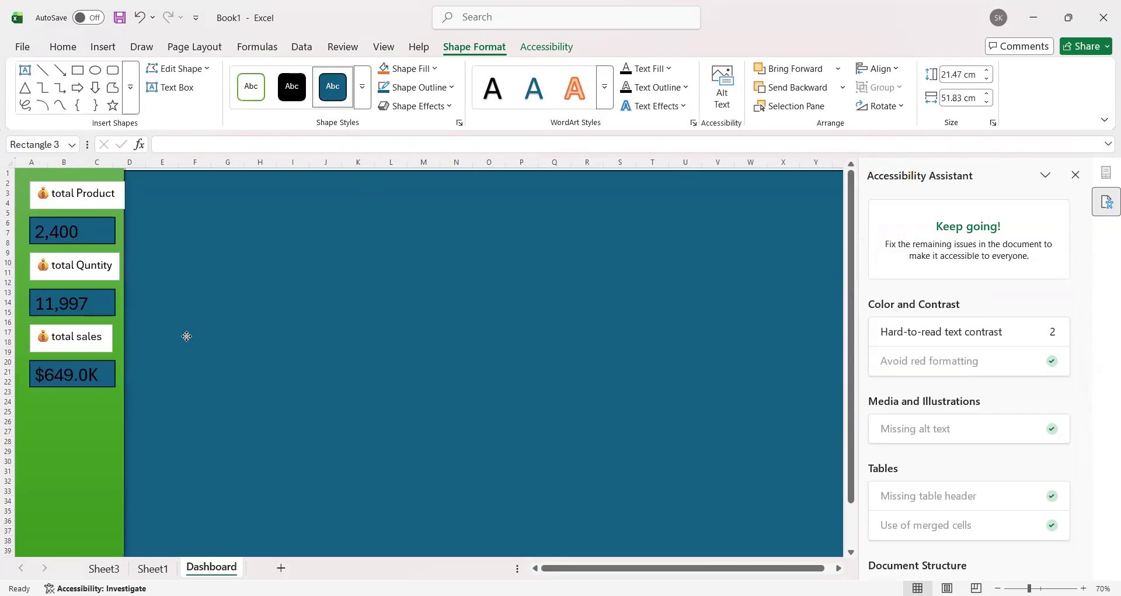
pyautogui.moveTo(180, 331); pyautogui.dragTo(182, 322)
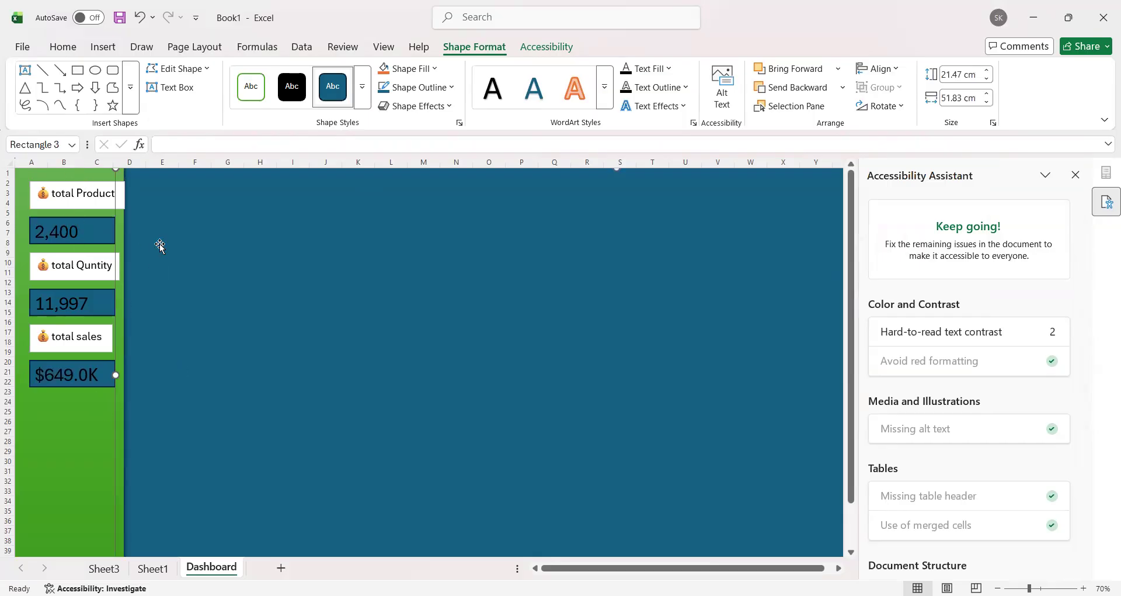
pyautogui.click(95, 429)
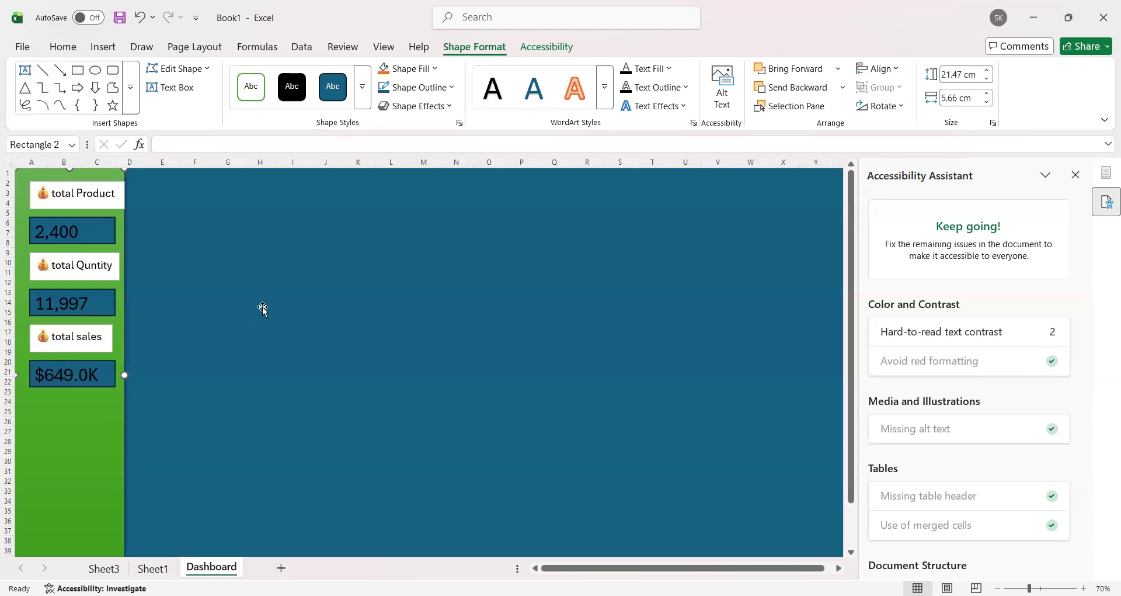
# Step: Review the sales data on Sheet1 and compare the PivotTable totals on Sheet3 with the Dashboard
pyautogui.click(152, 568)
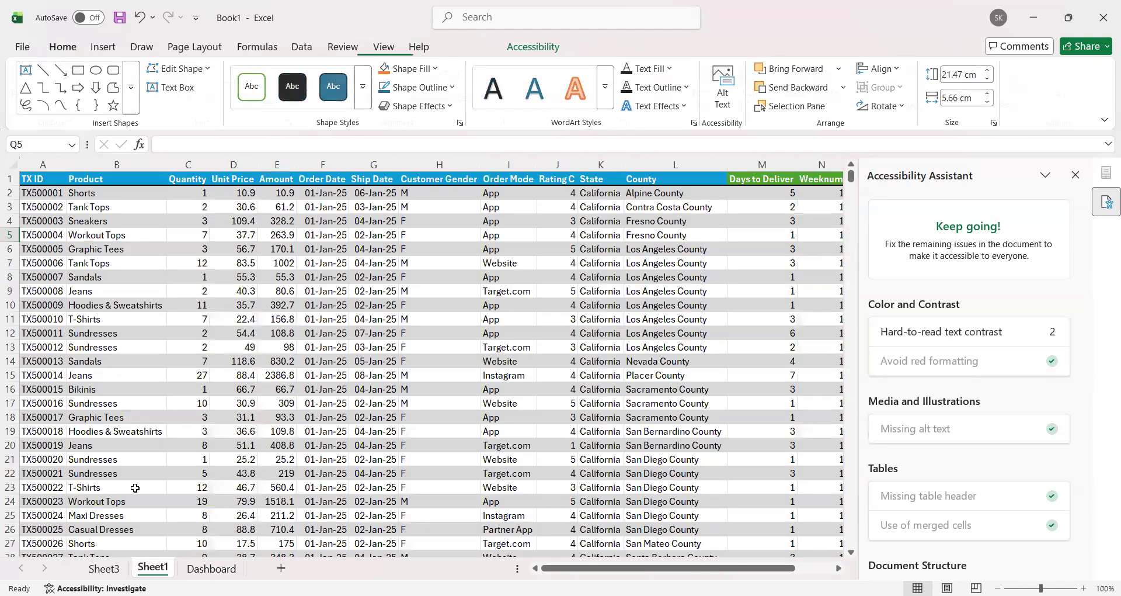
pyautogui.click(105, 568)
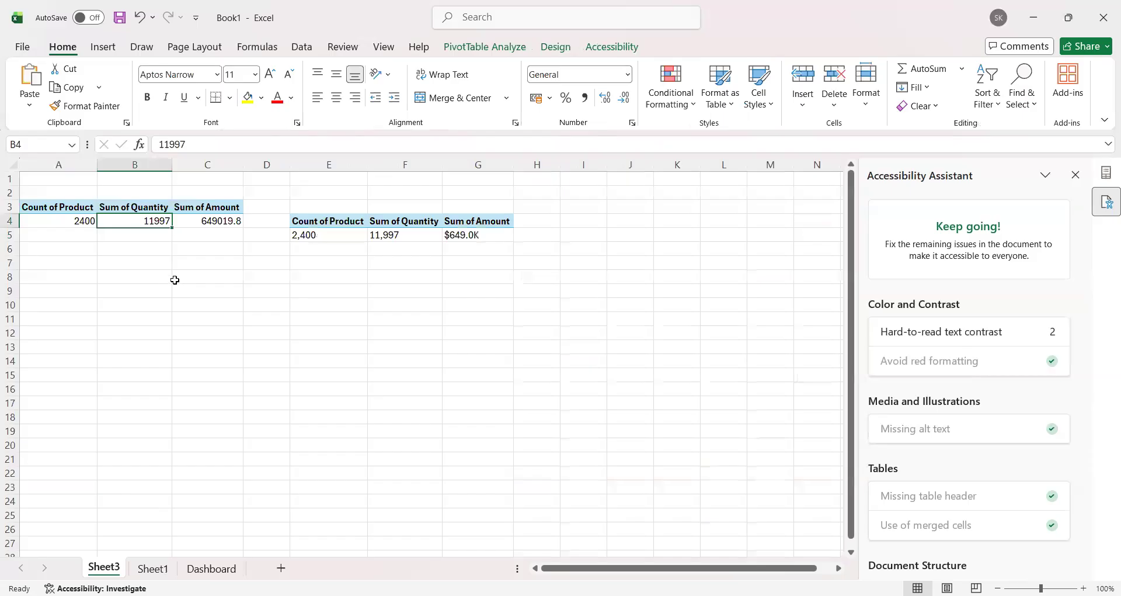
pyautogui.click(211, 569)
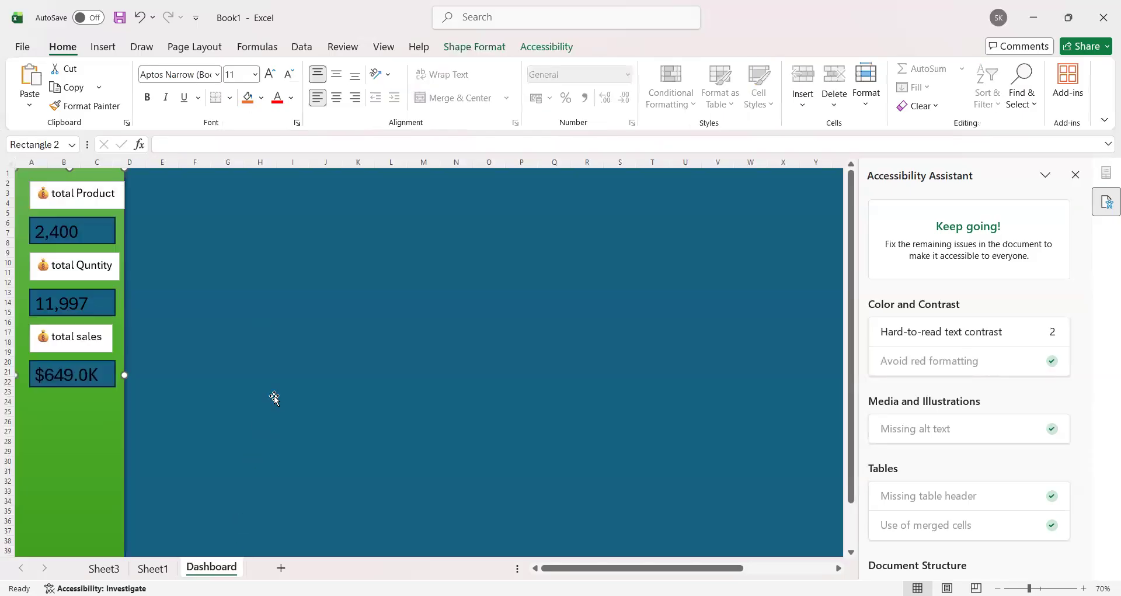
pyautogui.click(104, 568)
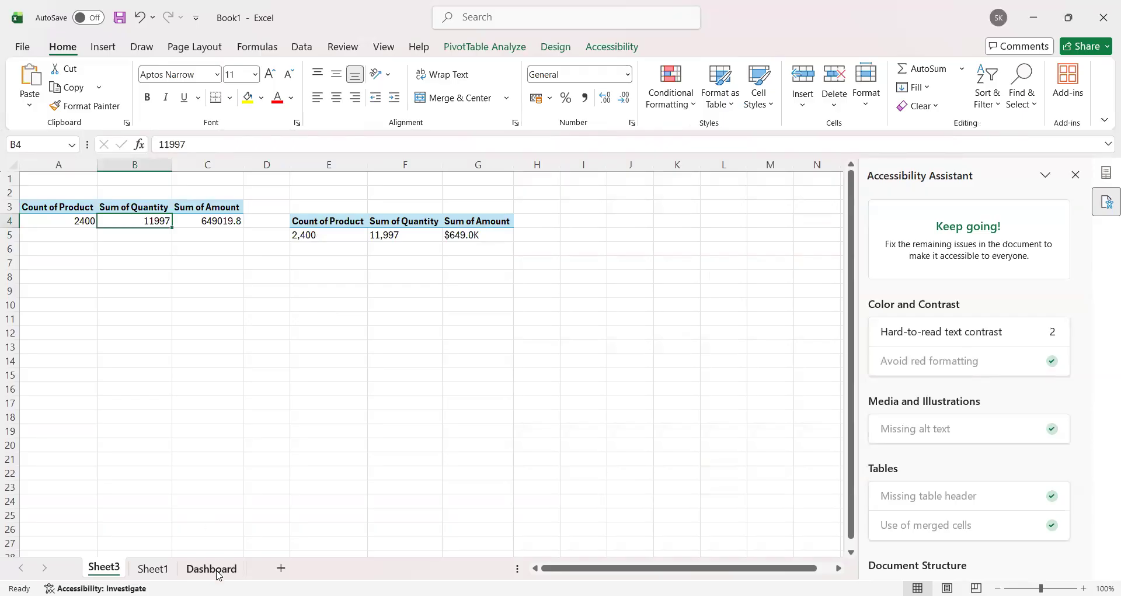
pyautogui.click(153, 568)
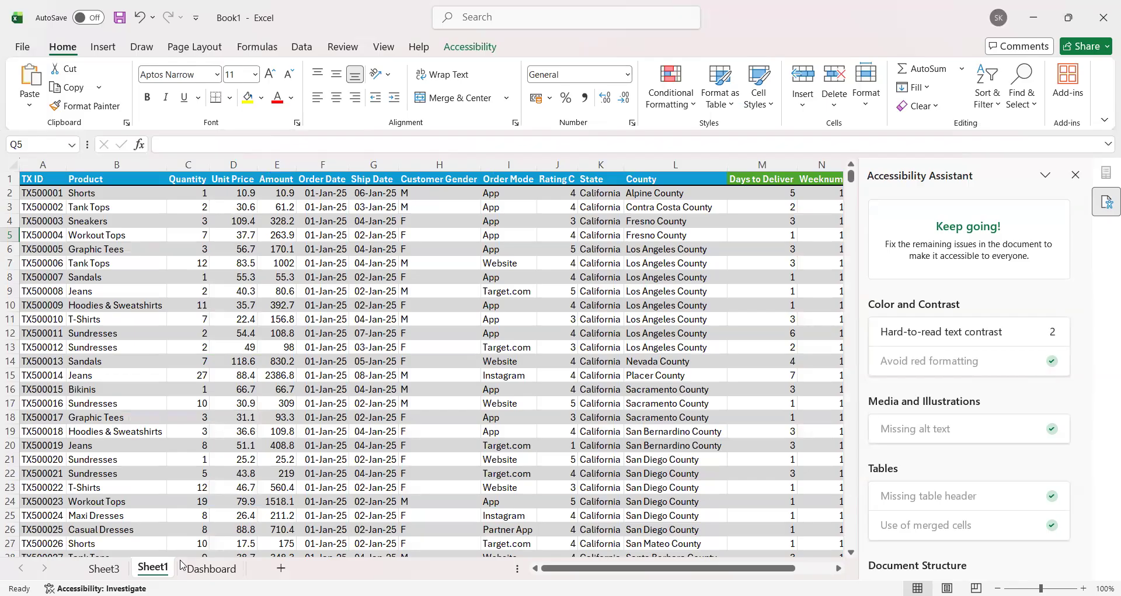
pyautogui.click(111, 568)
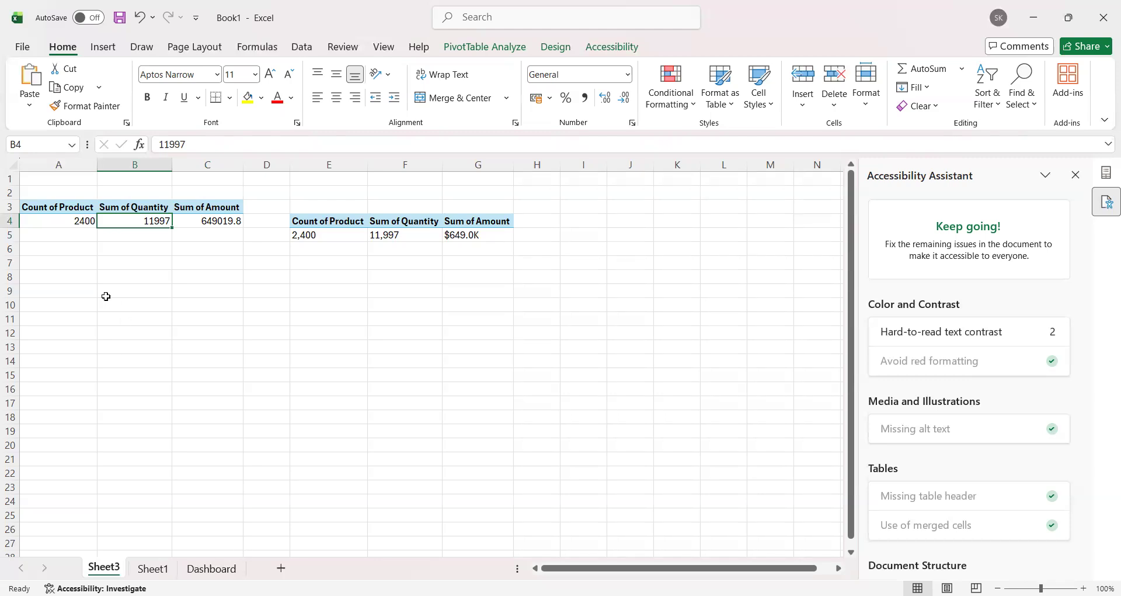
# Step: Close the Accessibility Assistant and copy the PivotTable in A3:C4 of Sheet3 to cell A10
pyautogui.click(1075, 174)
pyautogui.moveTo(55, 205); pyautogui.dragTo(205, 221)
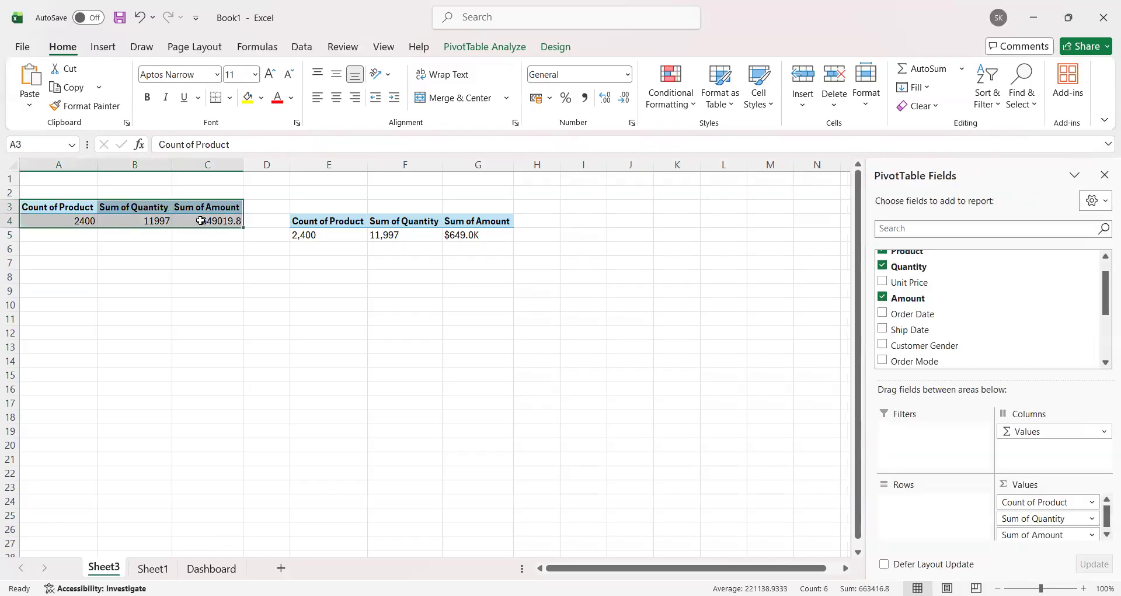
pyautogui.hotkey('ctrl', 'c')
pyautogui.click(92, 301)
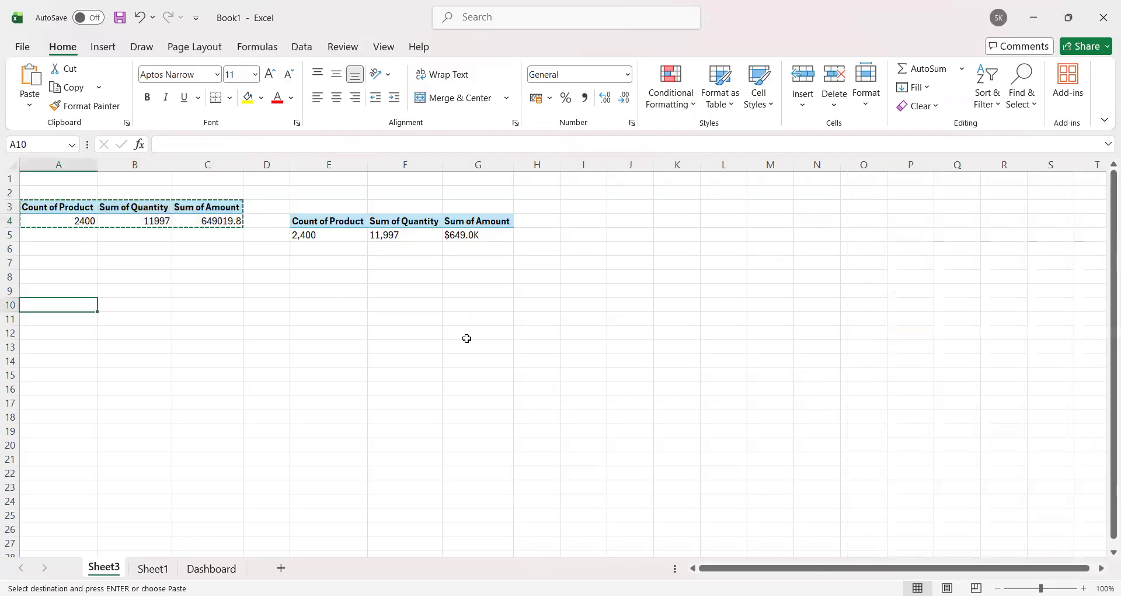
pyautogui.hotkey('ctrl', 'v')
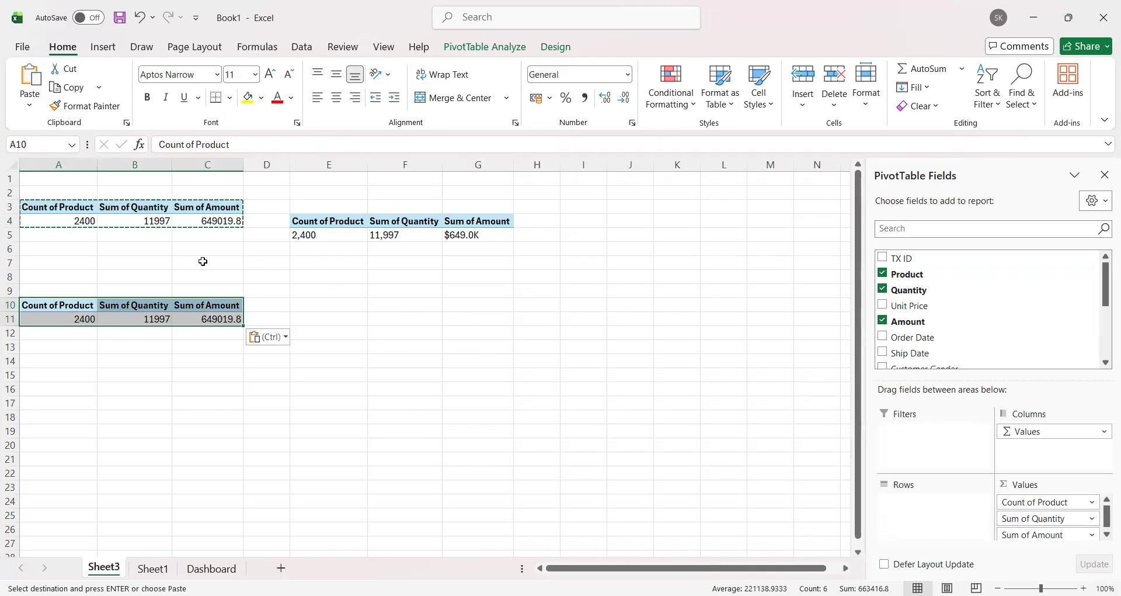
pyautogui.click(188, 237)
pyautogui.doubleClick(190, 261)
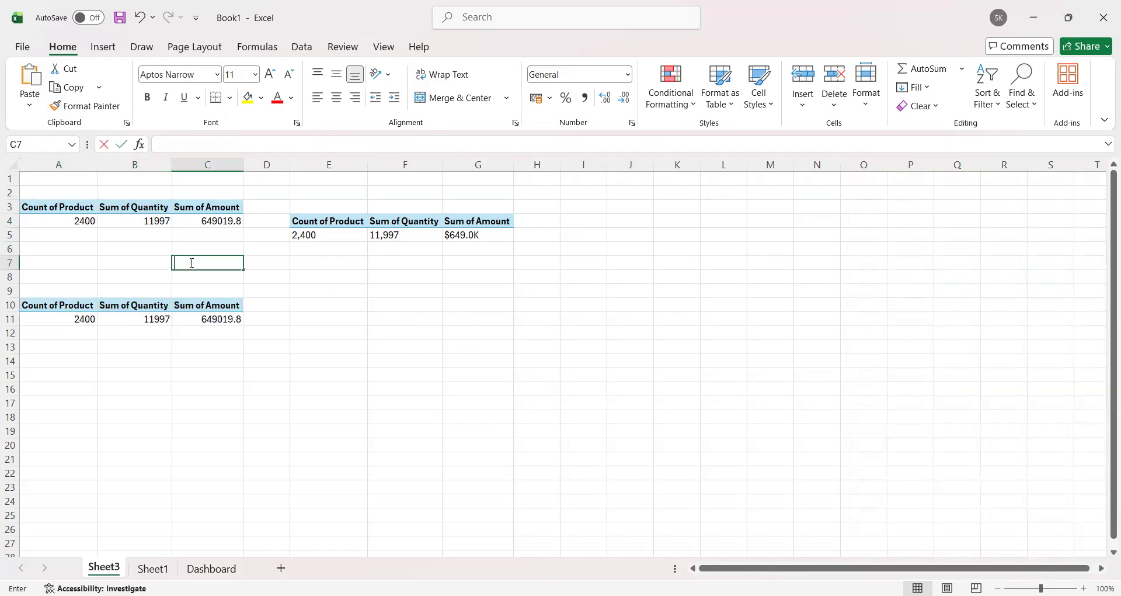
pyautogui.click(207, 246)
# Step: Rename the original PivotTable in A3:C4 as "sales summry"
pyautogui.click(65, 205)
pyautogui.moveTo(65, 205); pyautogui.dragTo(236, 222)
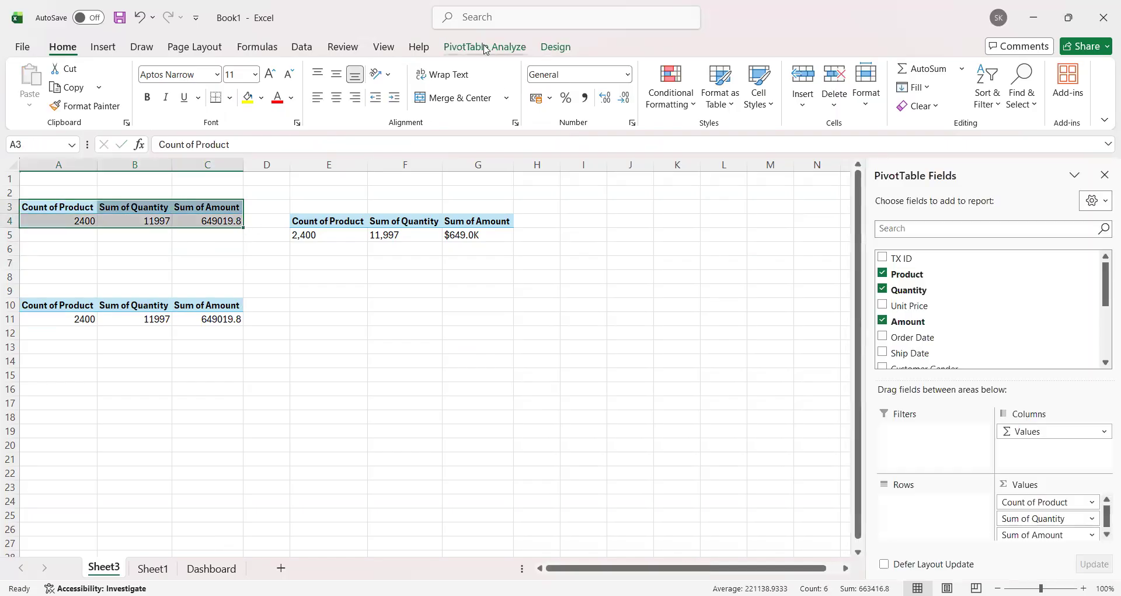
pyautogui.click(485, 51)
pyautogui.click(67, 84)
pyautogui.press('BackSpace')
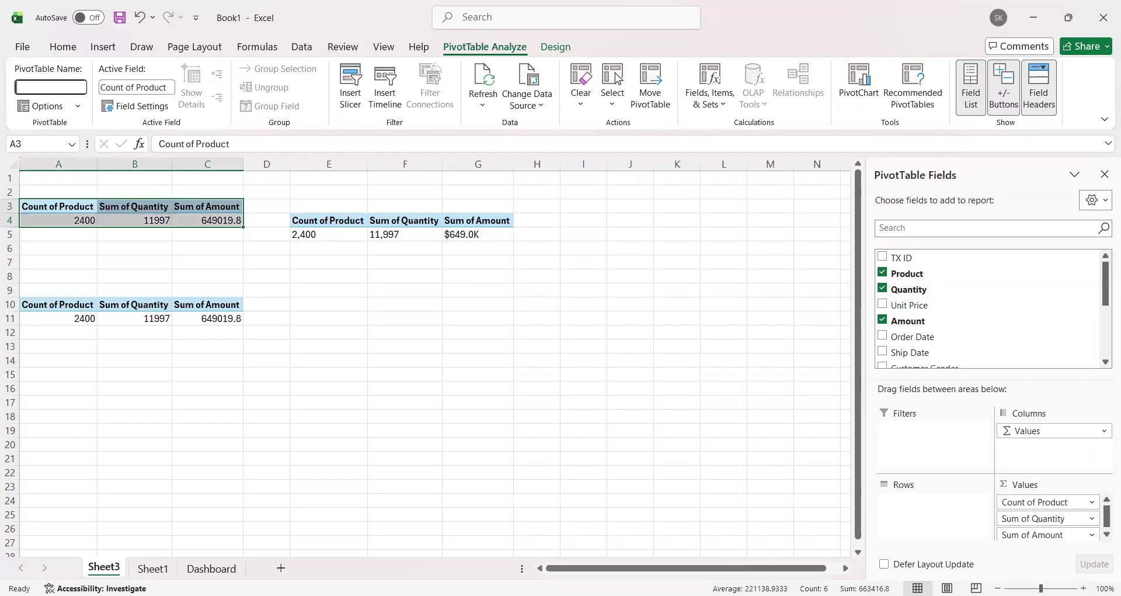
pyautogui.write('sales summry')
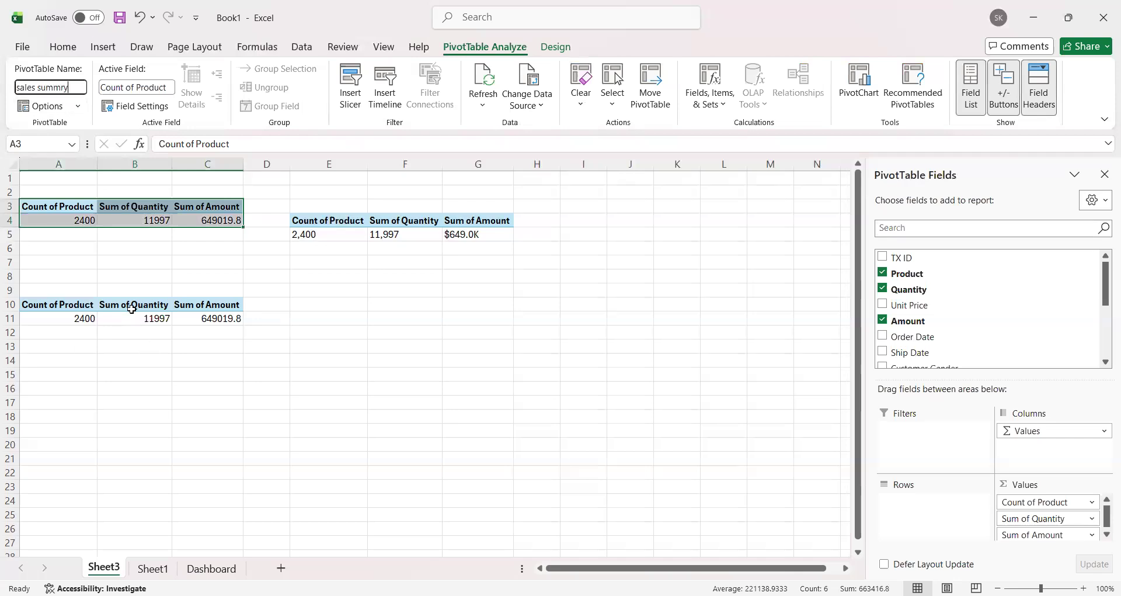
pyautogui.click(204, 388)
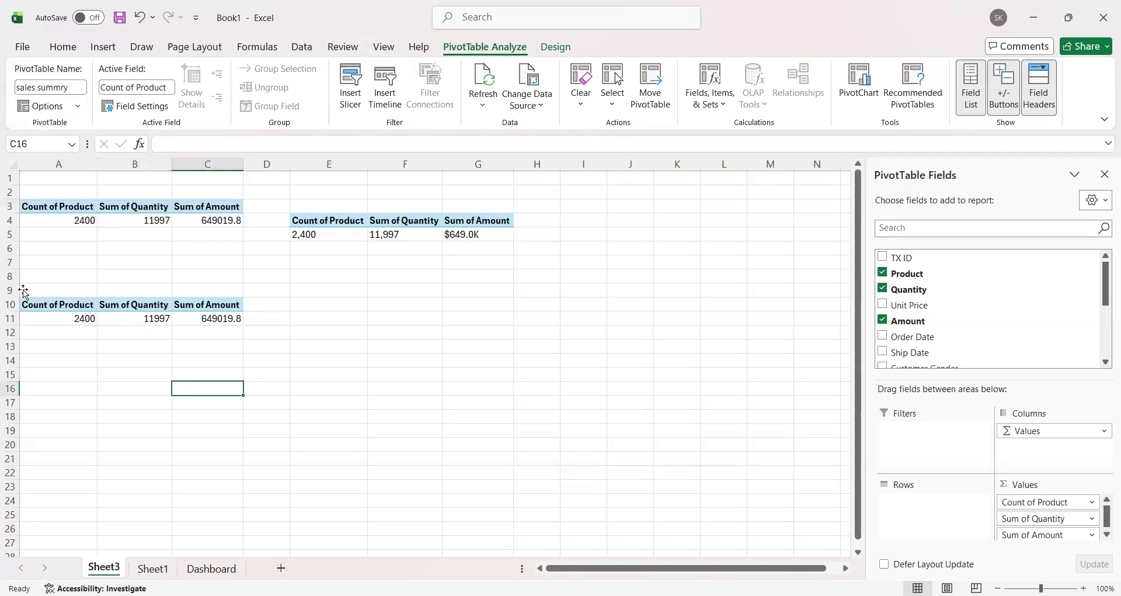
# Step: Remove the Product, Quantity and Amount fields from the copied PivotTable at A10 on Sheet3
pyautogui.click(82, 304)
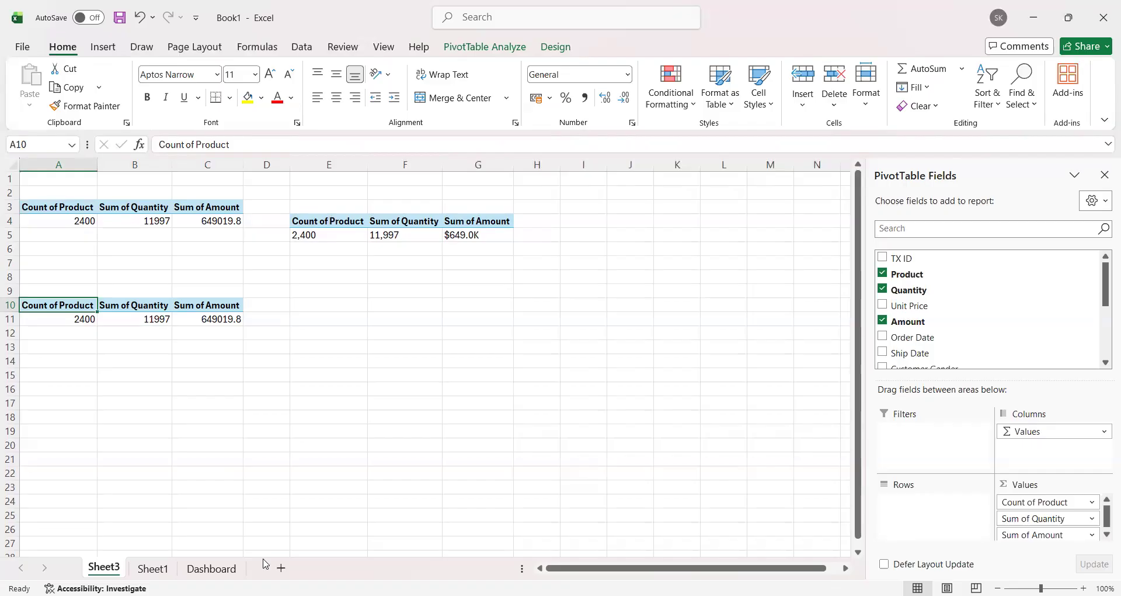
pyautogui.hotkey('alt', 'Tab')
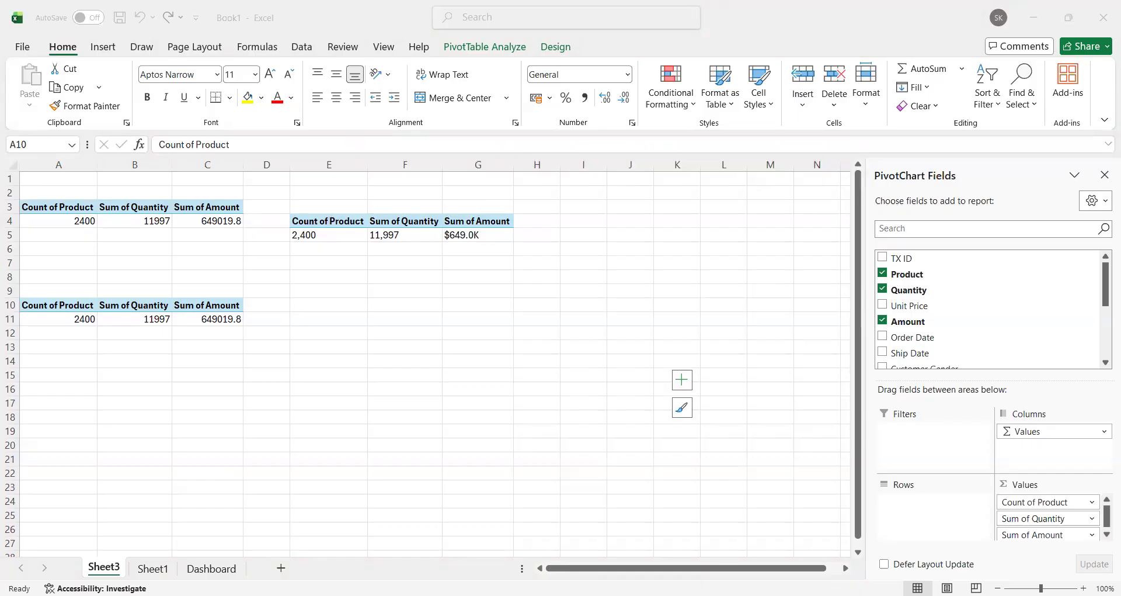
pyautogui.click(323, 380)
pyautogui.moveTo(40, 303); pyautogui.dragTo(232, 321)
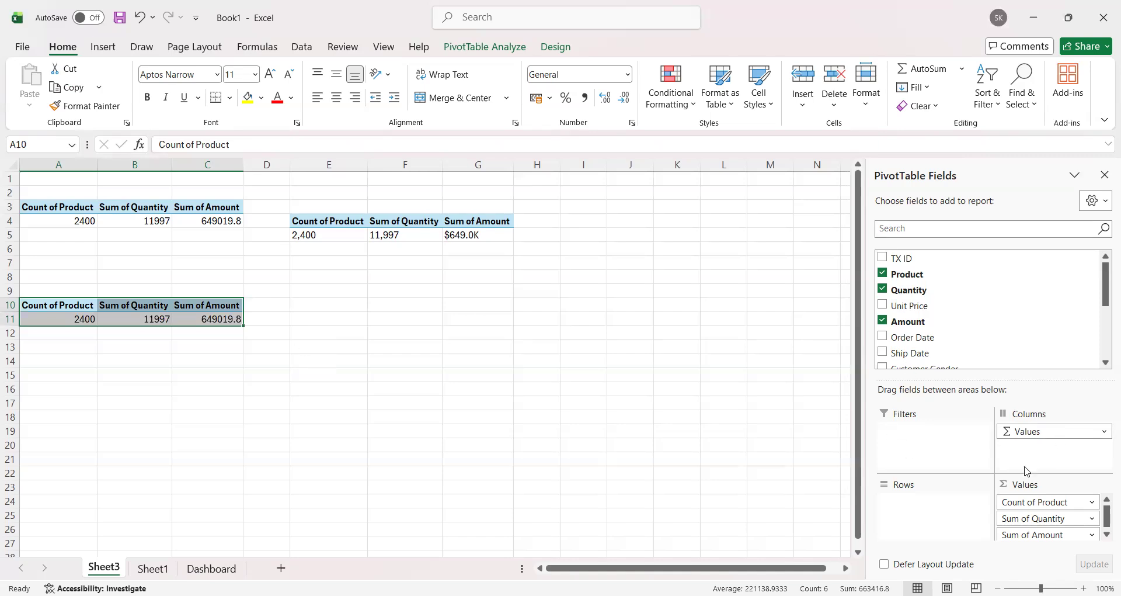
pyautogui.moveTo(846, 481); pyautogui.dragTo(792, 476)
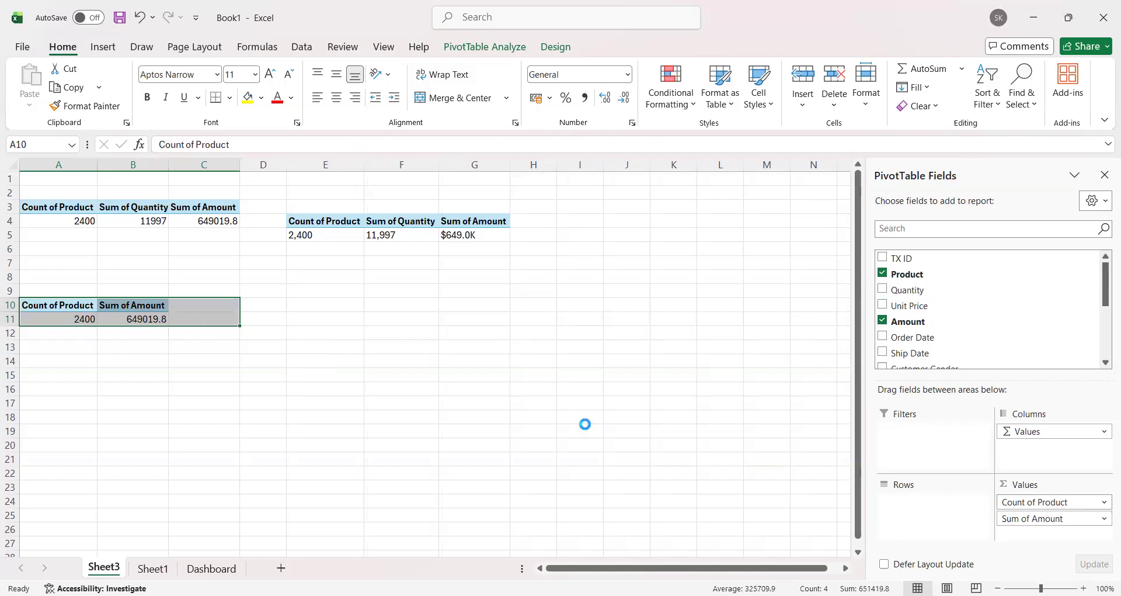
pyautogui.moveTo(1045, 502); pyautogui.dragTo(813, 439)
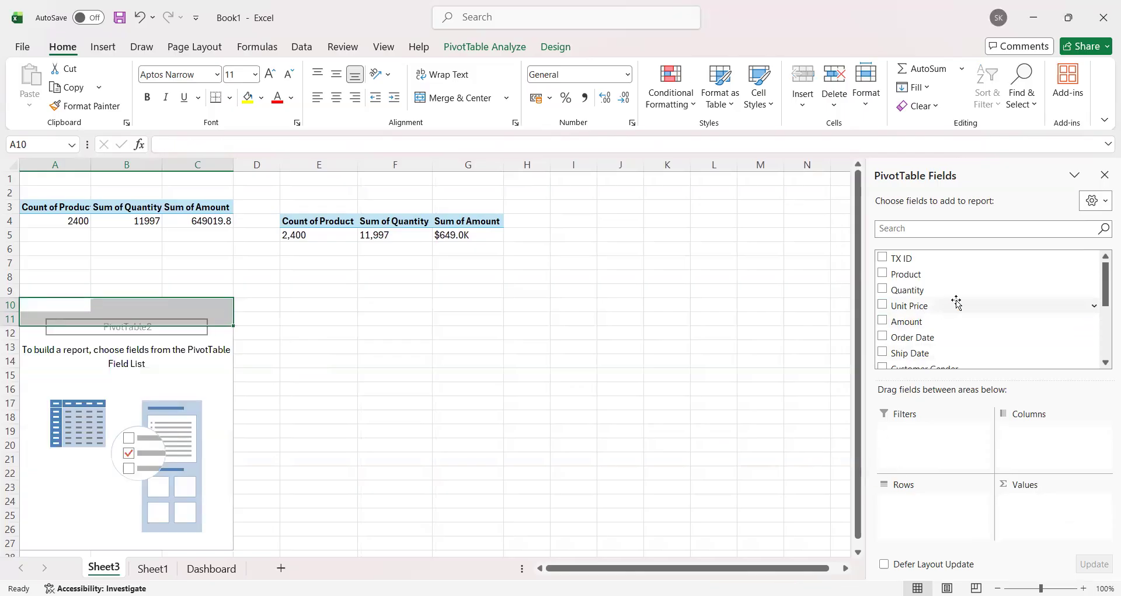
# Step: Set up the emptied PivotTable at A10 with Product as rows and the sum of Quantity as values
pyautogui.scroll(-2, 933, 339)
pyautogui.scroll(-2, 934, 343)
pyautogui.scroll(5, 937, 315)
pyautogui.moveTo(928, 279); pyautogui.dragTo(943, 477)
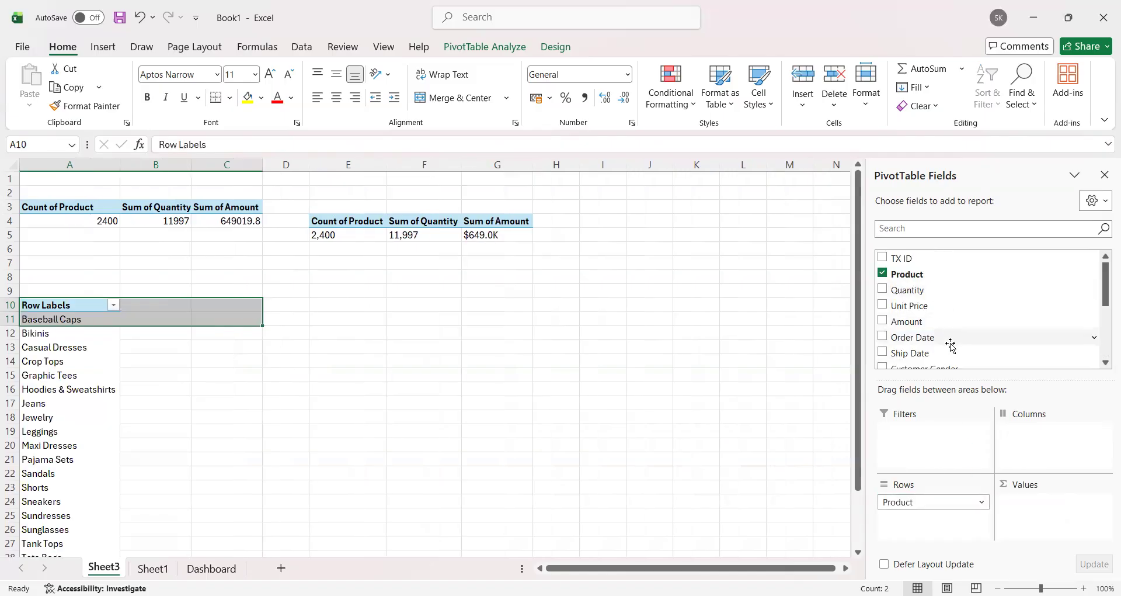
pyautogui.scroll(-2, 958, 335)
pyautogui.scroll(2, 943, 318)
pyautogui.moveTo(931, 296); pyautogui.dragTo(1066, 481)
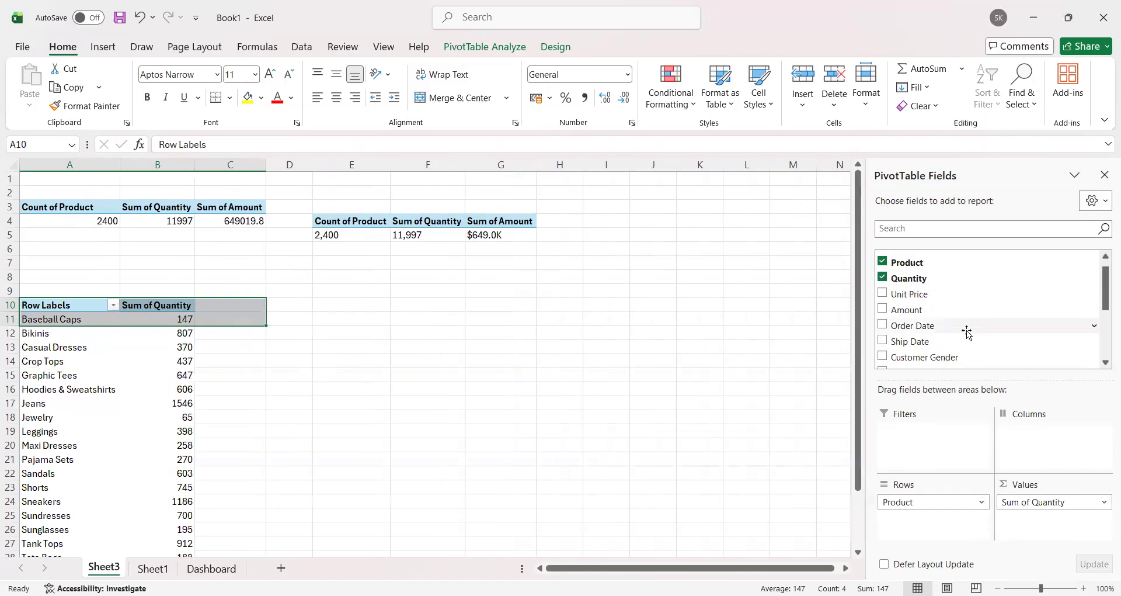
# Step: Add Gender Value as the column field of the product quantity PivotTable and look over the resulting table
pyautogui.scroll(-1, 949, 309)
pyautogui.scroll(-3, 946, 350)
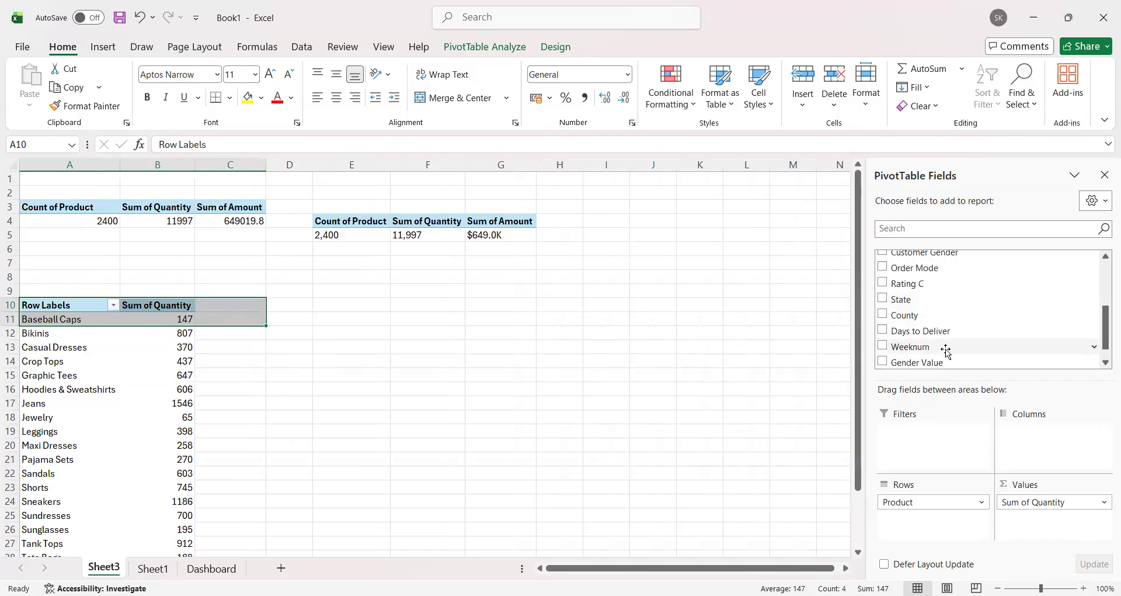
pyautogui.moveTo(936, 343); pyautogui.dragTo(1054, 448)
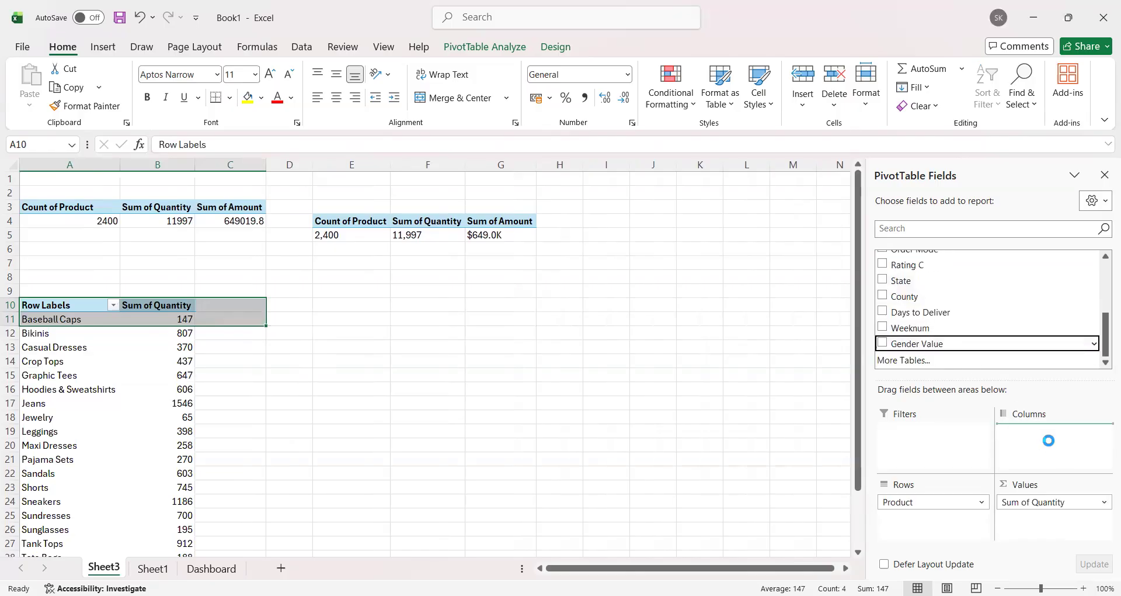
pyautogui.click(683, 306)
pyautogui.scroll(-3, 342, 347)
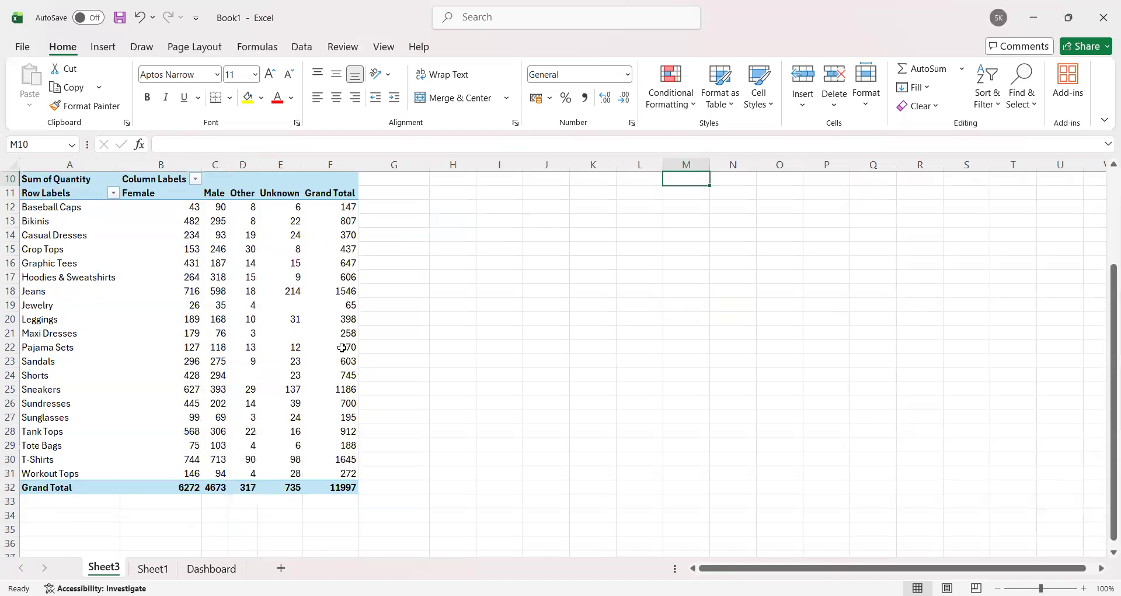
pyautogui.scroll(3, 395, 363)
pyautogui.scroll(-2, 410, 370)
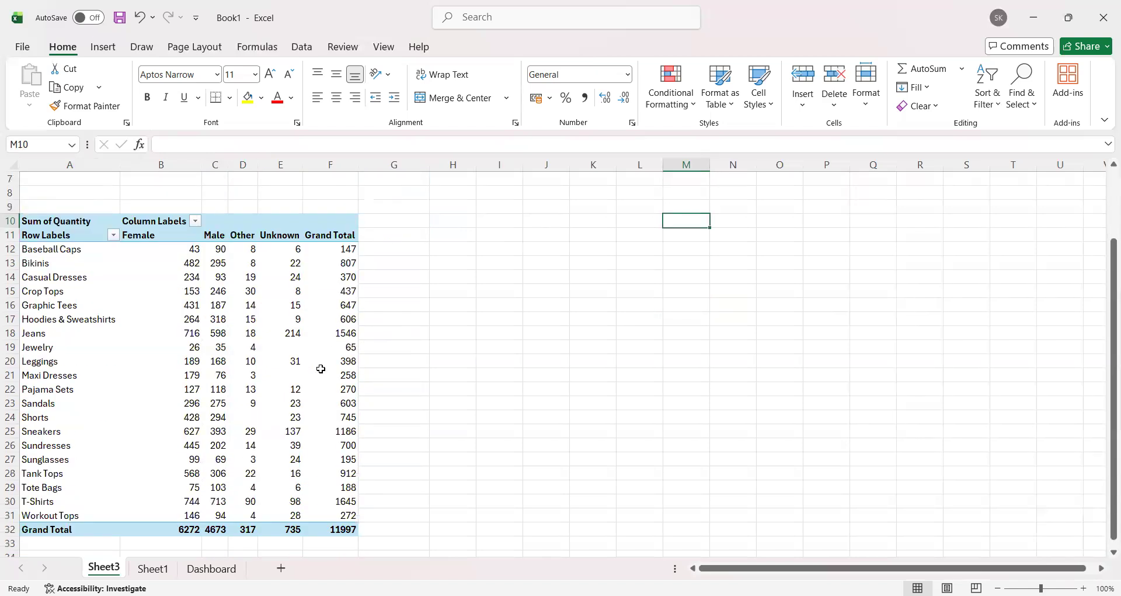
# Step: Select the whole PivotTable in A10:F32 and open the column chart types to insert a chart from it
pyautogui.moveTo(84, 221); pyautogui.dragTo(351, 523)
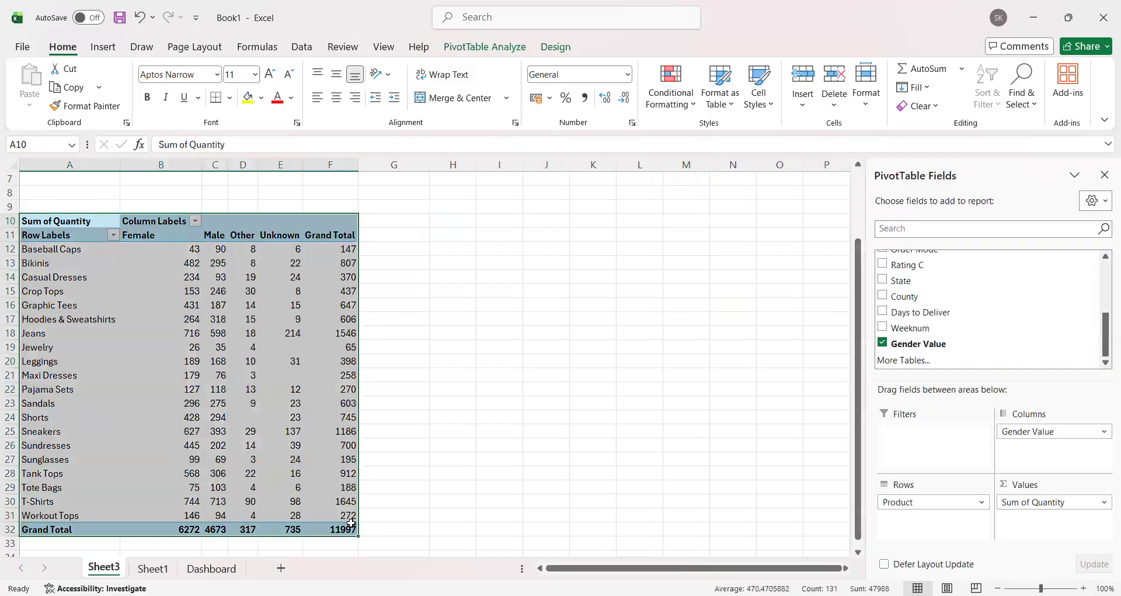
pyautogui.click(104, 45)
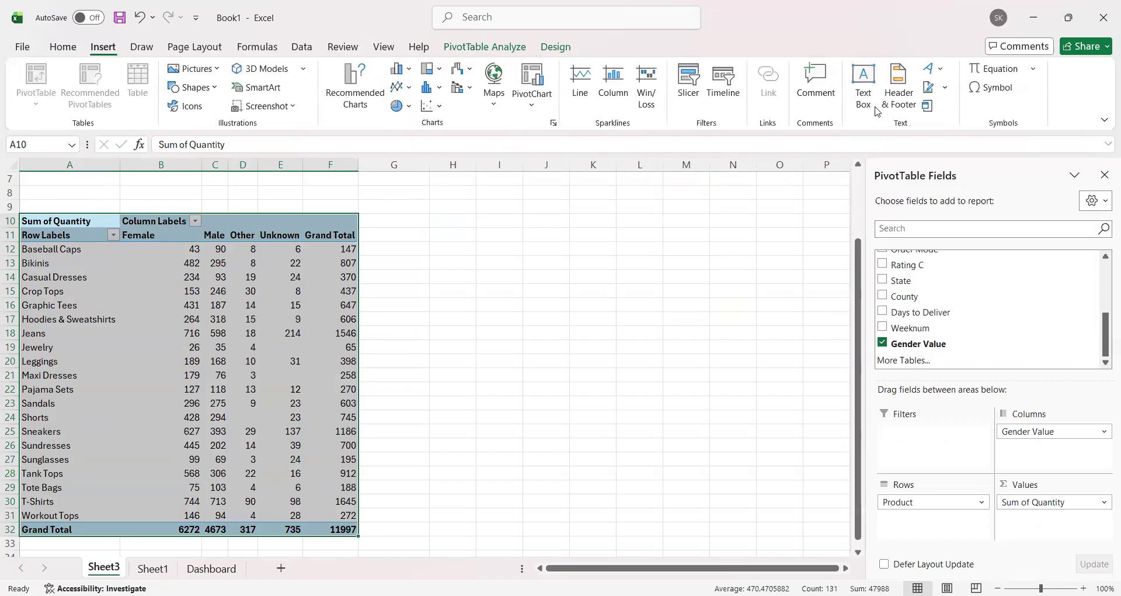
pyautogui.click(411, 71)
pyautogui.click(409, 85)
pyautogui.click(402, 86)
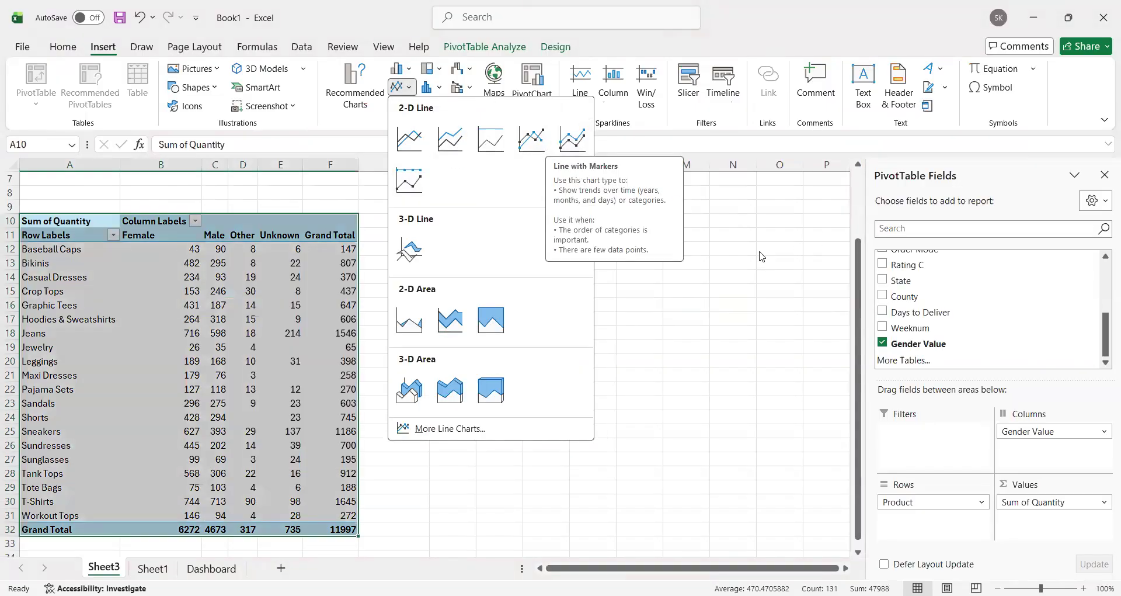
pyautogui.click(408, 70)
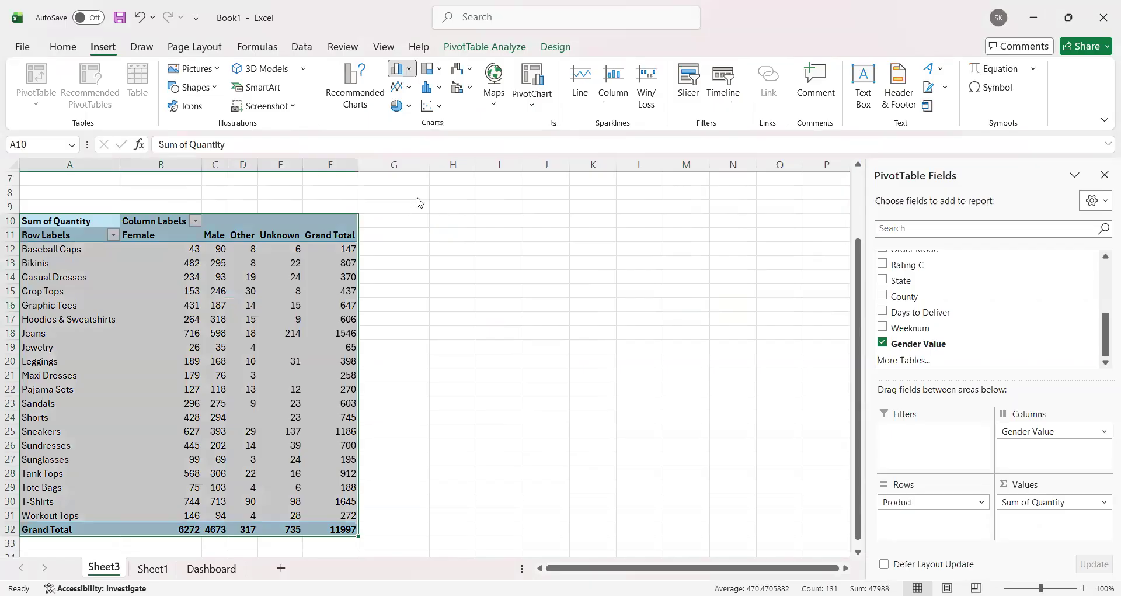
pyautogui.click(403, 69)
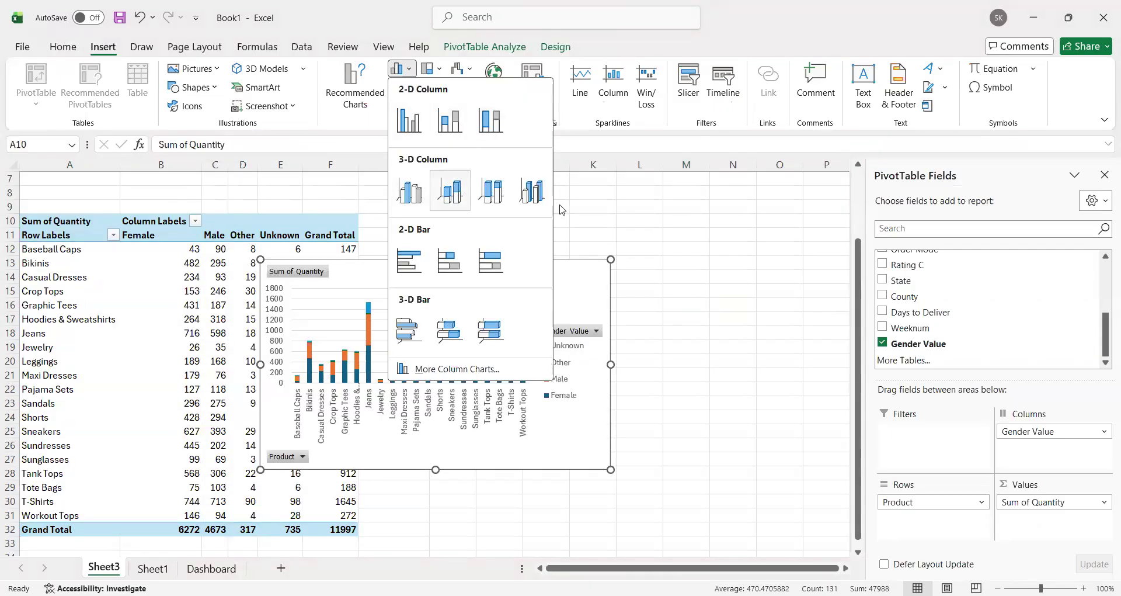
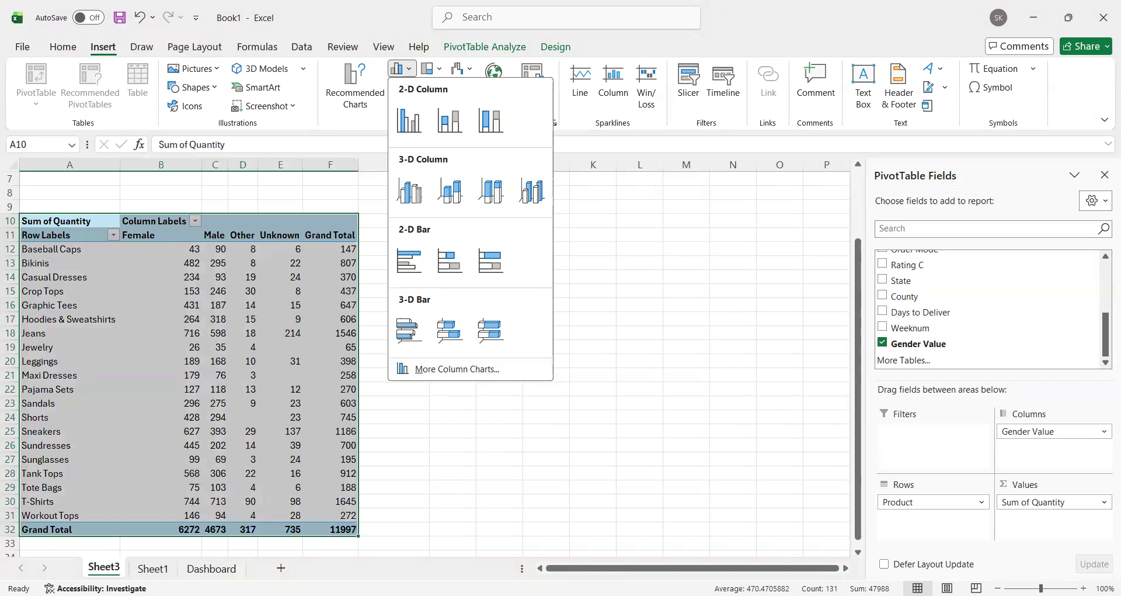
# Step: Rearrange the PivotTable at A10 to show Weeknum as rows with sums of Quantity and Amount, removing Product and Gender Value
pyautogui.click(457, 369)
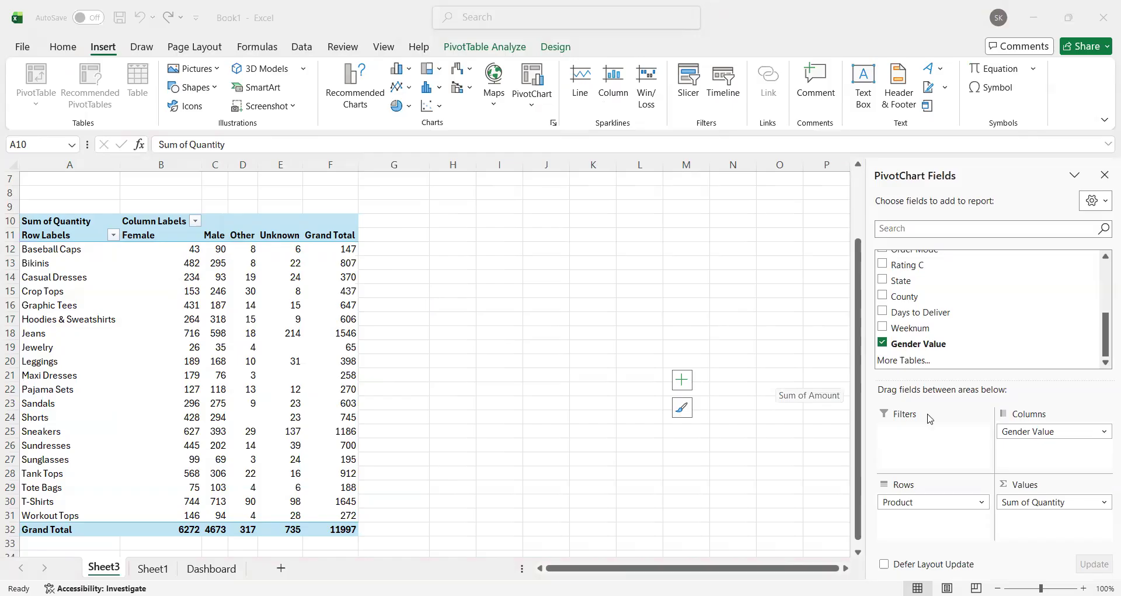
pyautogui.moveTo(911, 501); pyautogui.dragTo(832, 467)
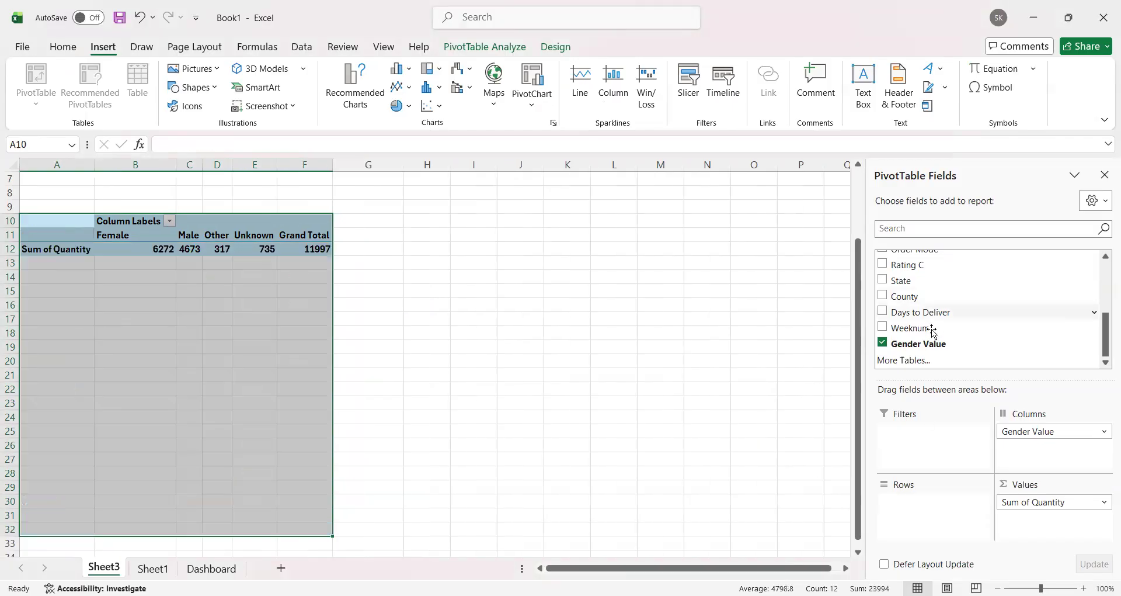
pyautogui.moveTo(925, 329); pyautogui.dragTo(933, 480)
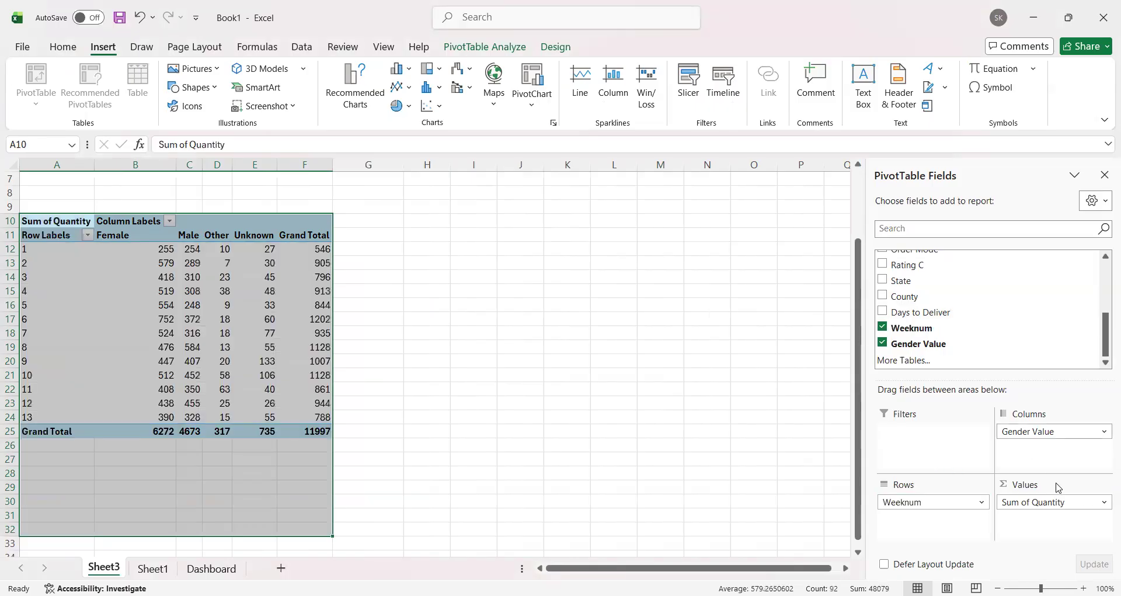
pyautogui.scroll(5, 940, 321)
pyautogui.moveTo(931, 321); pyautogui.dragTo(1045, 475)
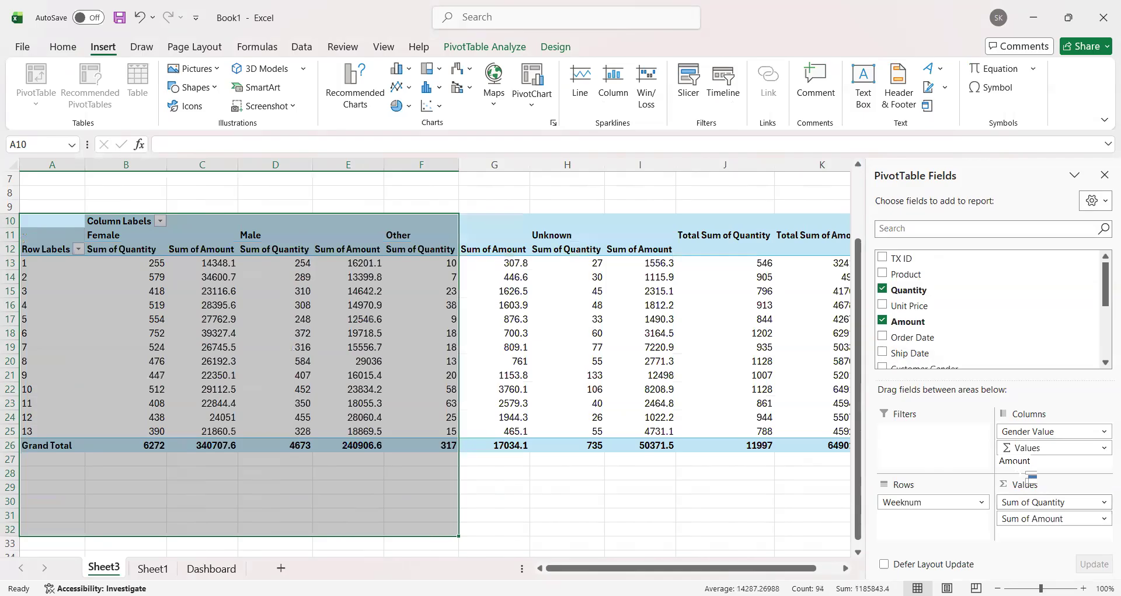
pyautogui.moveTo(1027, 431); pyautogui.dragTo(869, 415)
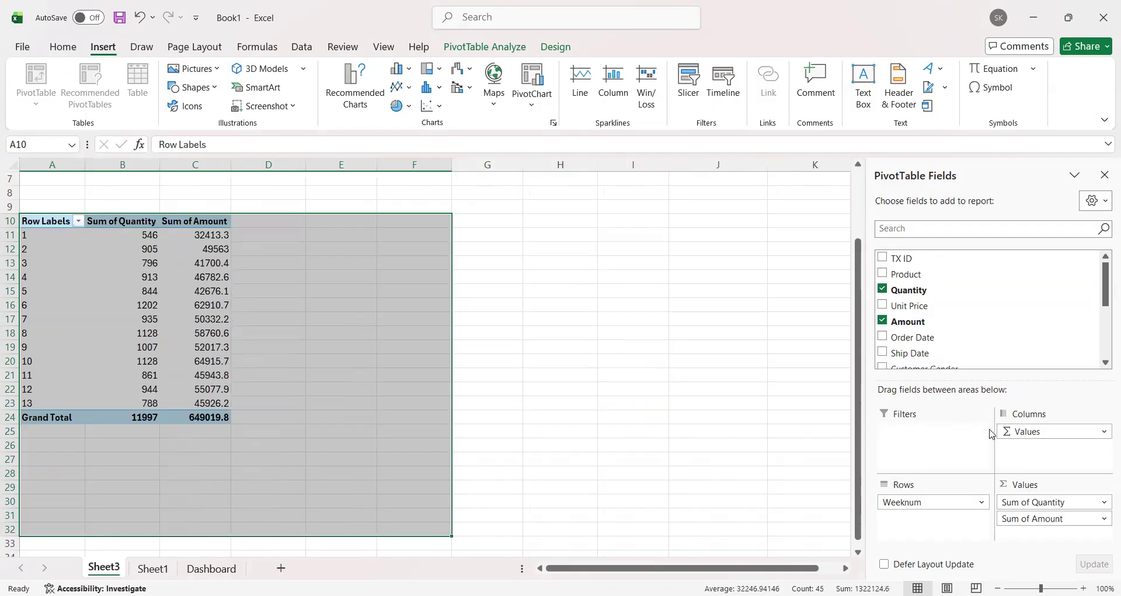
# Step: Insert a 2-D line chart from the weekly PivotTable in A10:C24 and place it beside the table
pyautogui.click(35, 198)
pyautogui.moveTo(52, 226); pyautogui.dragTo(181, 417)
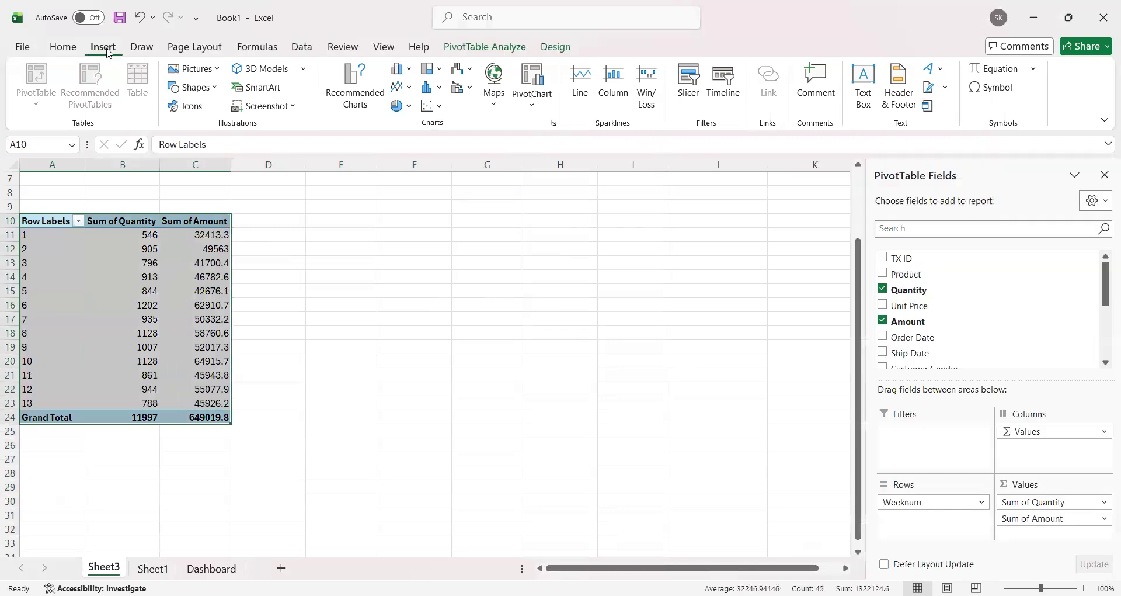
pyautogui.click(403, 87)
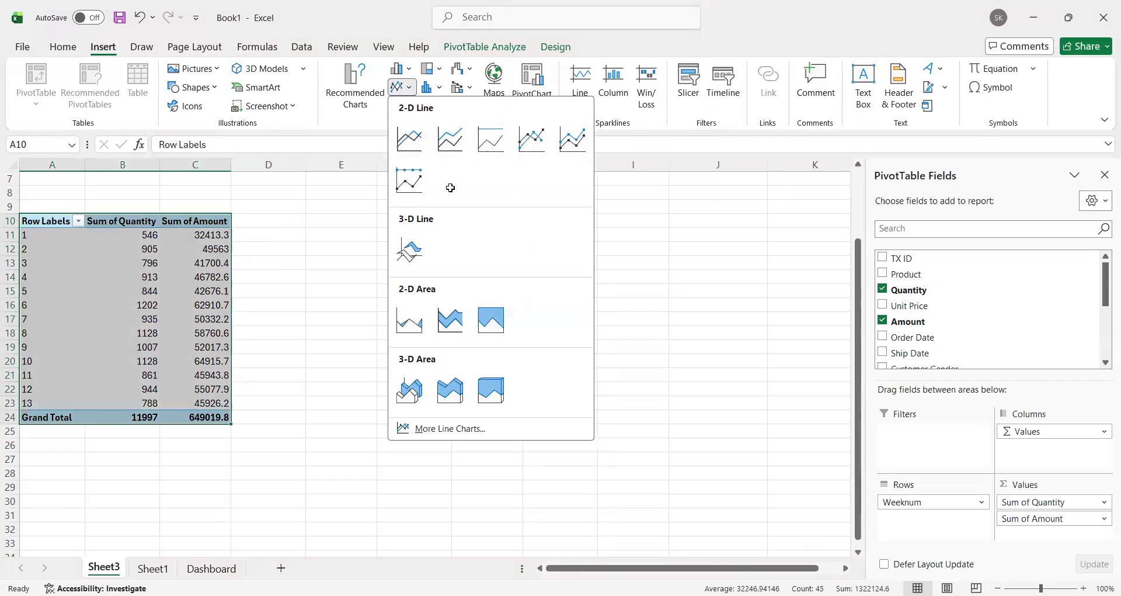
pyautogui.click(103, 213)
pyautogui.moveTo(100, 220); pyautogui.dragTo(189, 421)
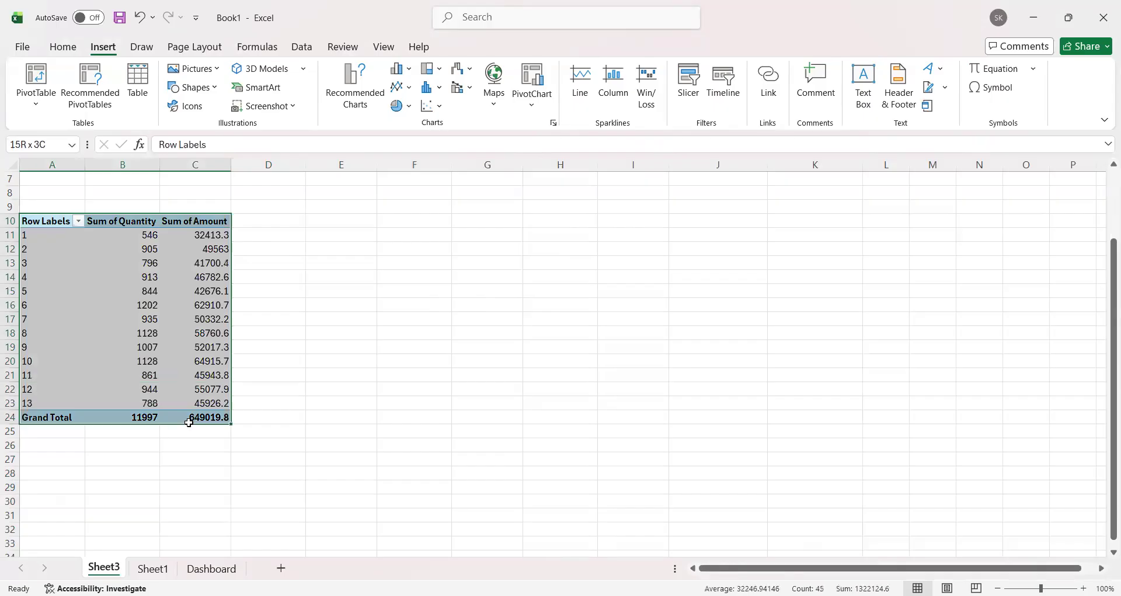
pyautogui.click(402, 87)
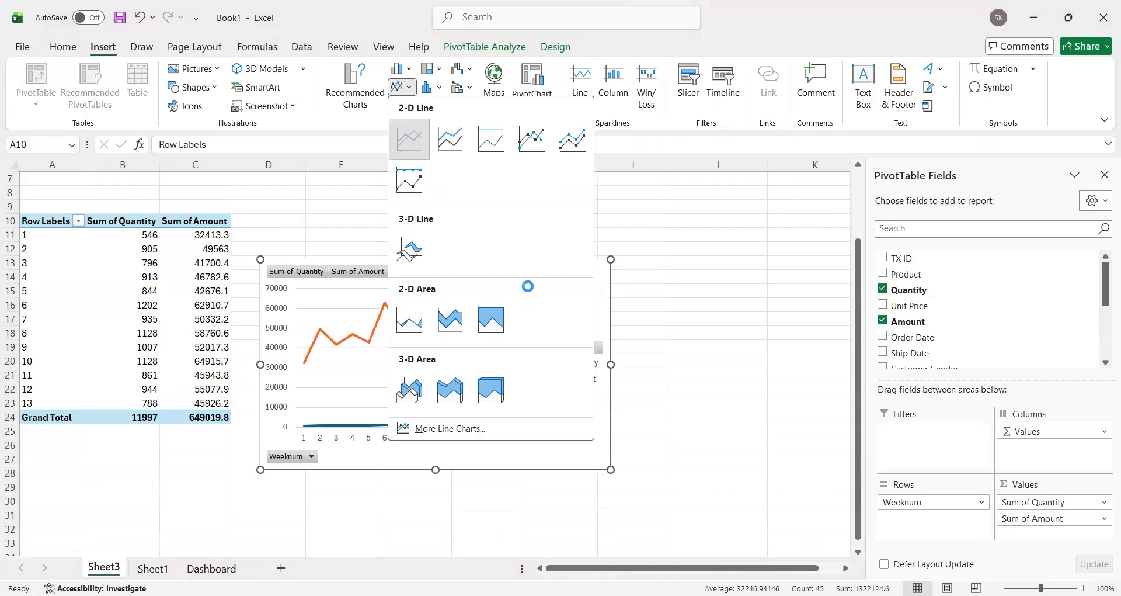
pyautogui.moveTo(462, 312); pyautogui.dragTo(507, 261)
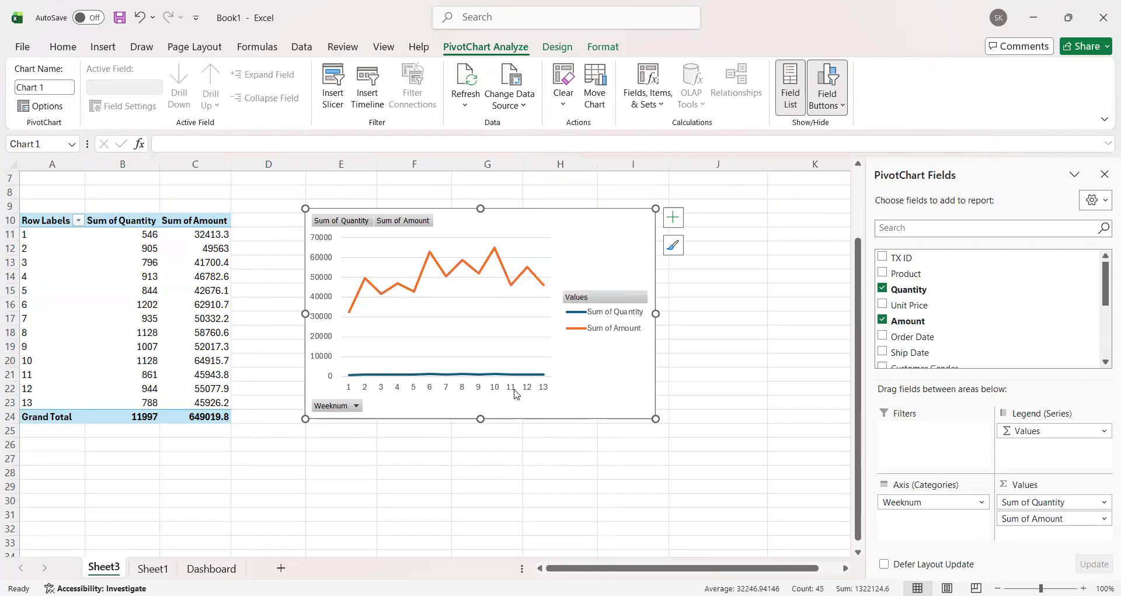
# Step: Plot the Sum of Amount series of the weekly line chart on the secondary axis, keeping both series as lines
pyautogui.click(752, 197)
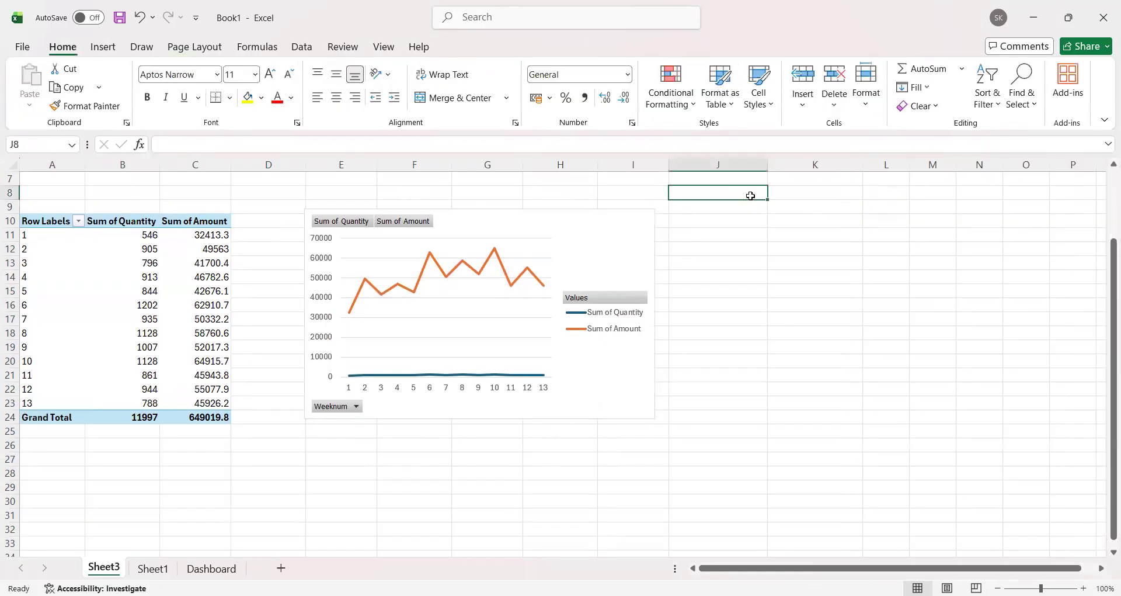
pyautogui.click(527, 375)
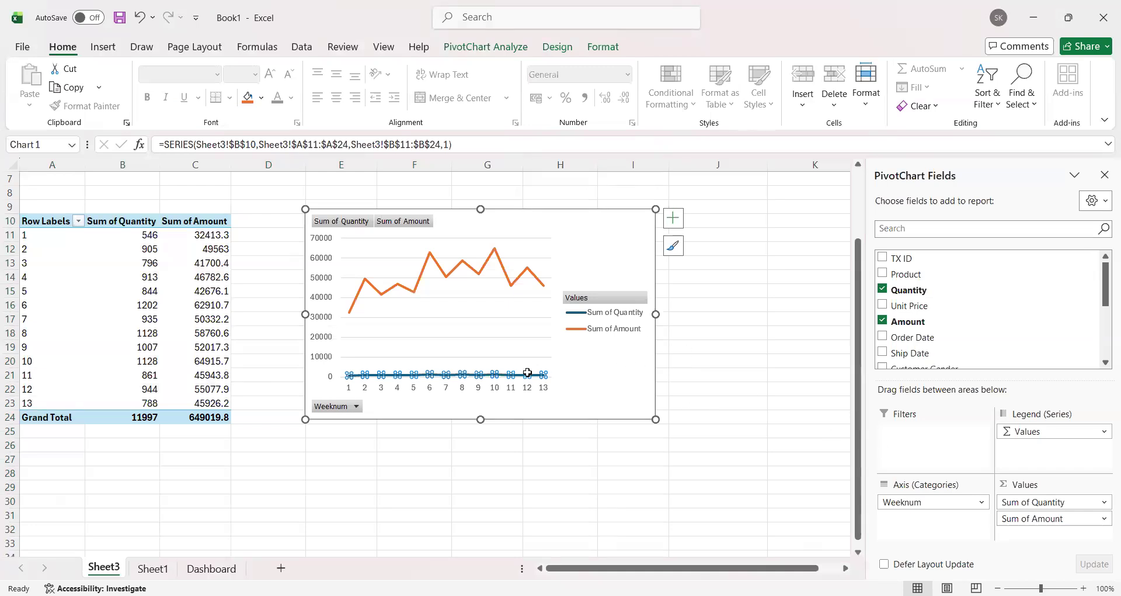
pyautogui.rightClick(527, 374)
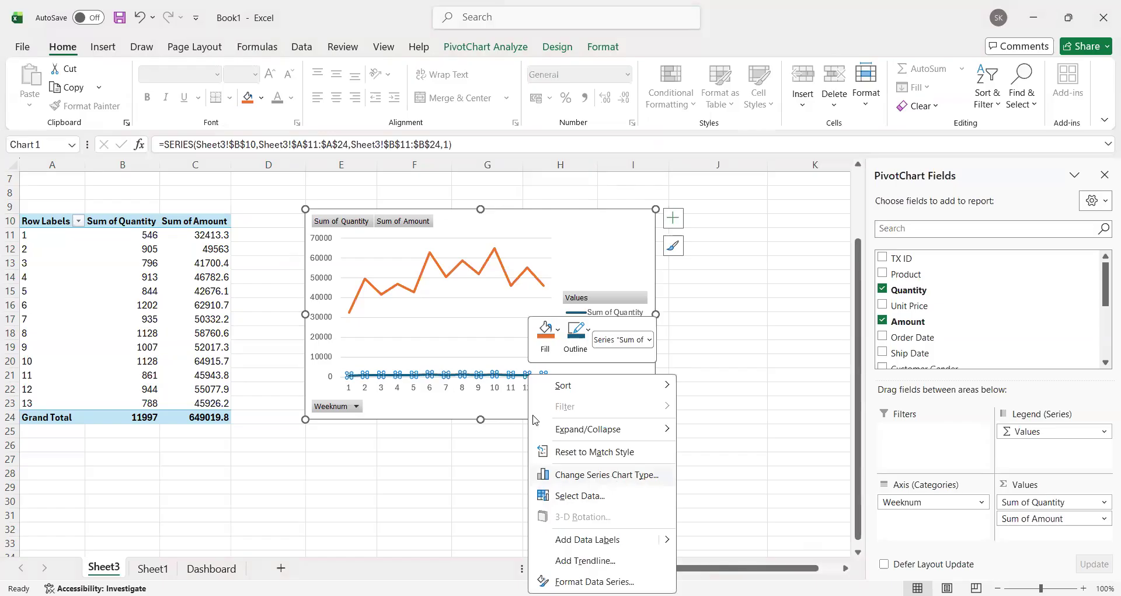
pyautogui.click(606, 474)
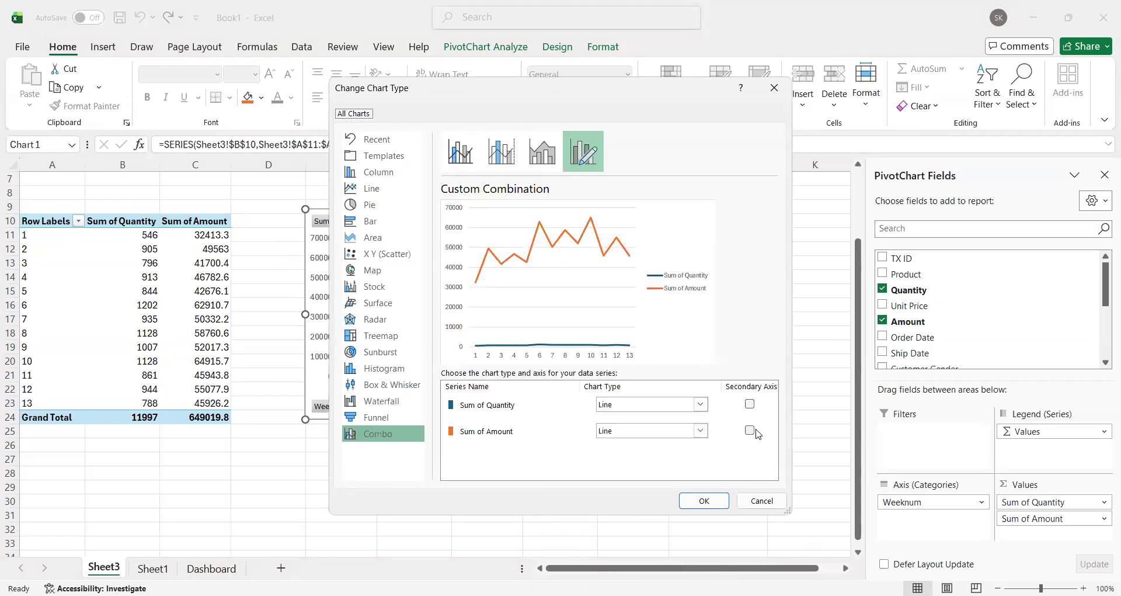
pyautogui.click(750, 431)
pyautogui.click(704, 500)
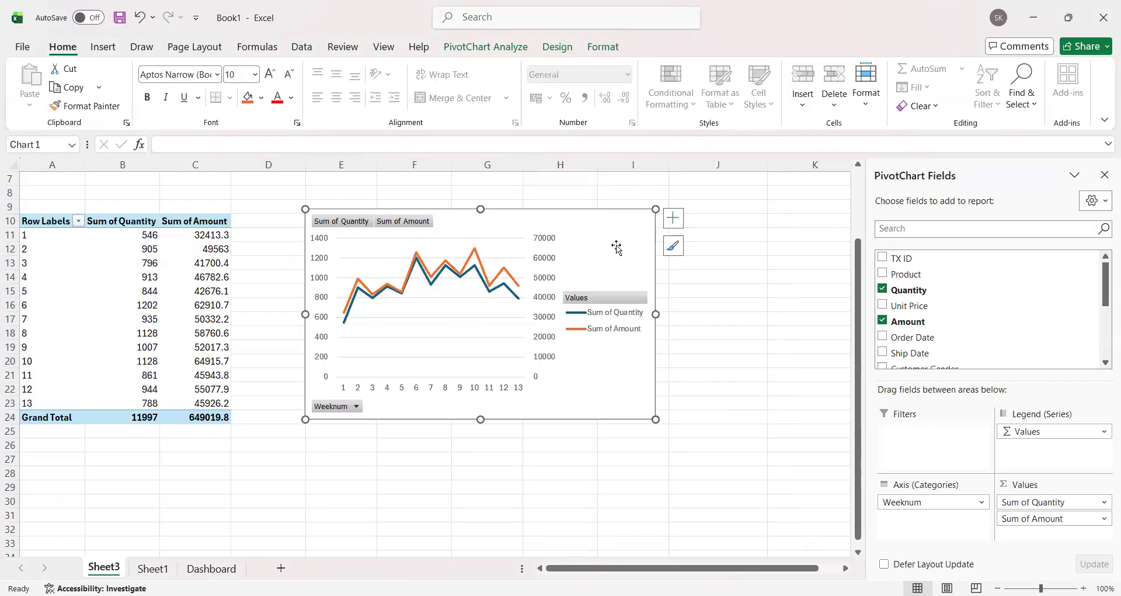
# Step: Copy the weekly line chart to the Dashboard sheet, place it at the top beside the green sidebar and close the field list
pyautogui.hotkey('ctrl', 'c')
pyautogui.click(193, 570)
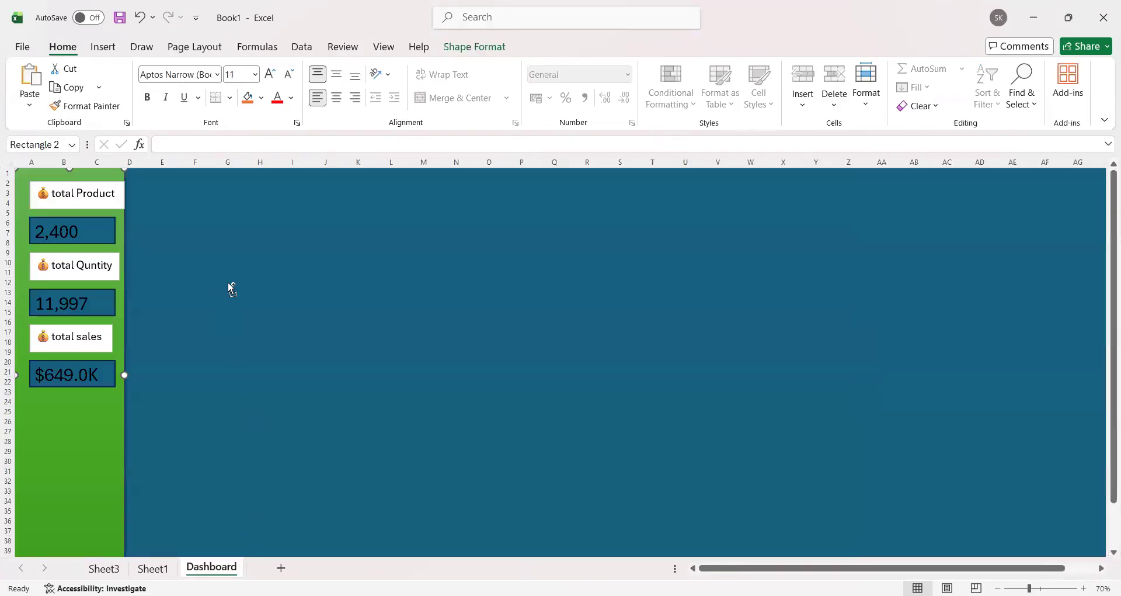
pyautogui.hotkey('ctrl', 'v')
pyautogui.moveTo(258, 292); pyautogui.dragTo(395, 334)
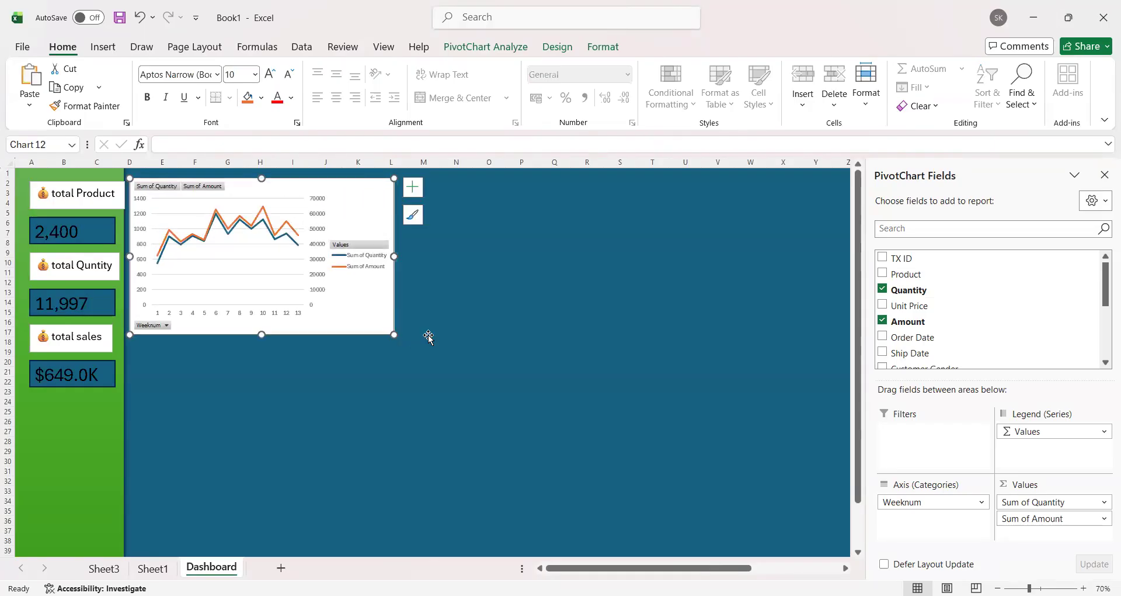
pyautogui.click(1104, 175)
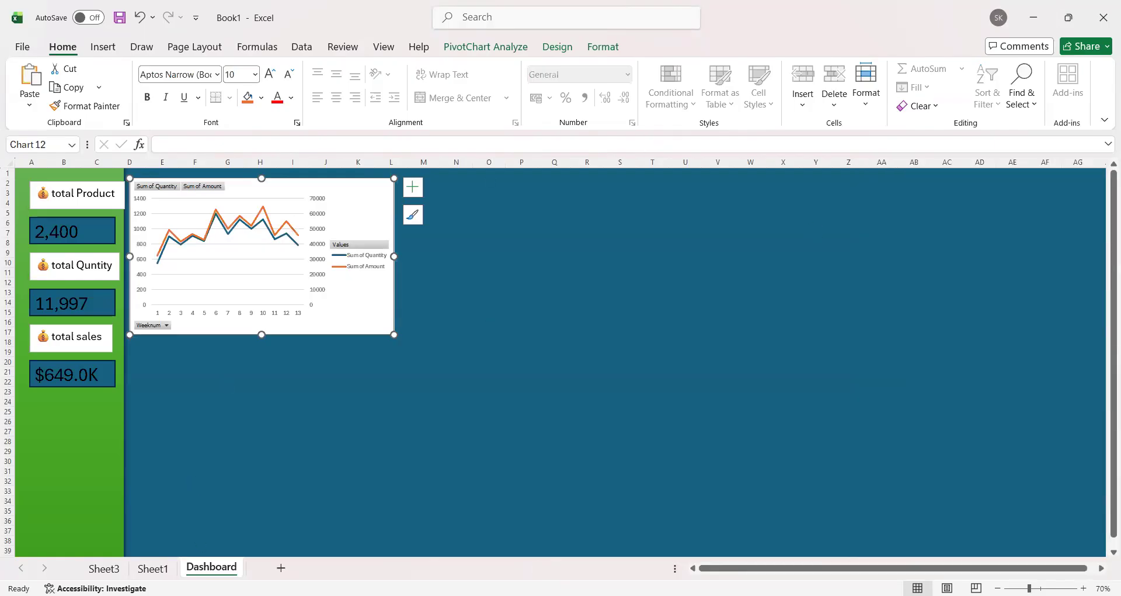
# Step: Rename the weekly PivotTable at A10 on Sheet3 as "quantity wise sales"
pyautogui.click(152, 568)
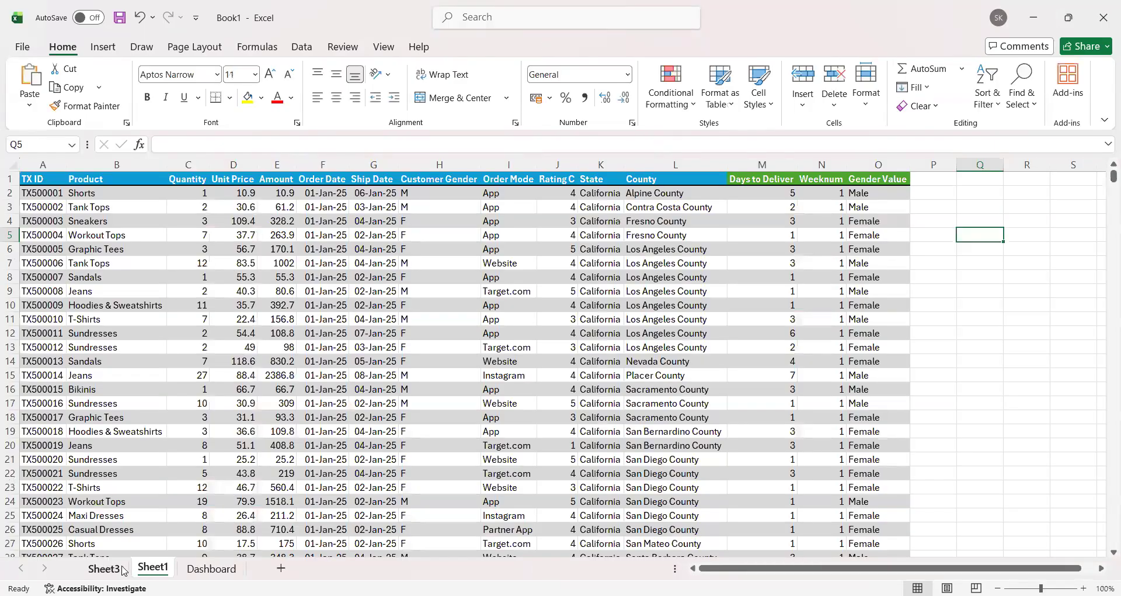
pyautogui.click(109, 568)
pyautogui.click(405, 458)
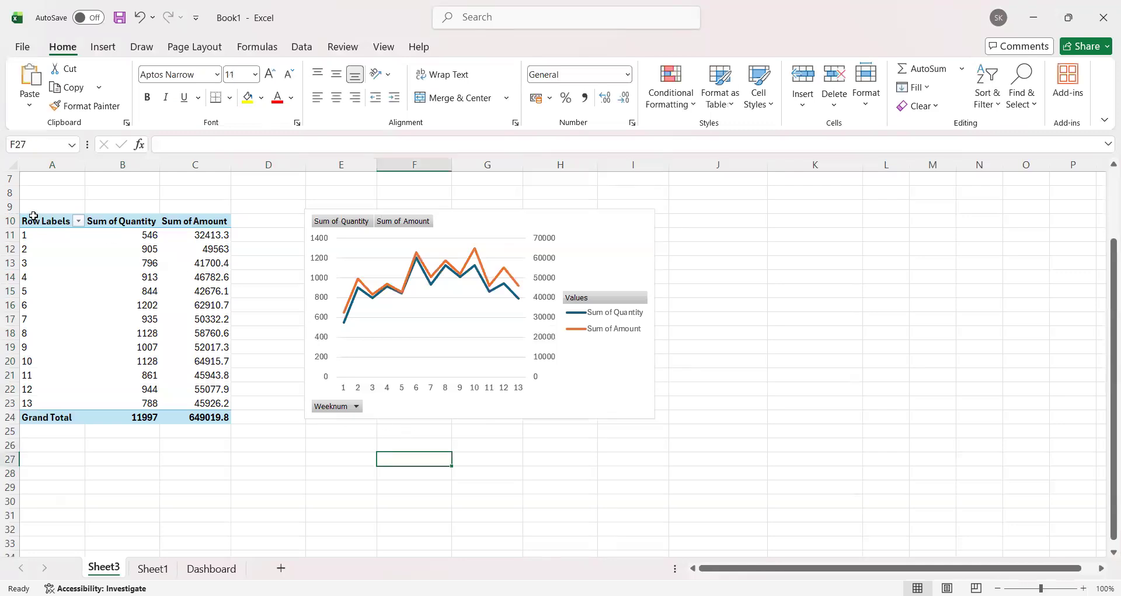
pyautogui.moveTo(37, 221); pyautogui.dragTo(216, 417)
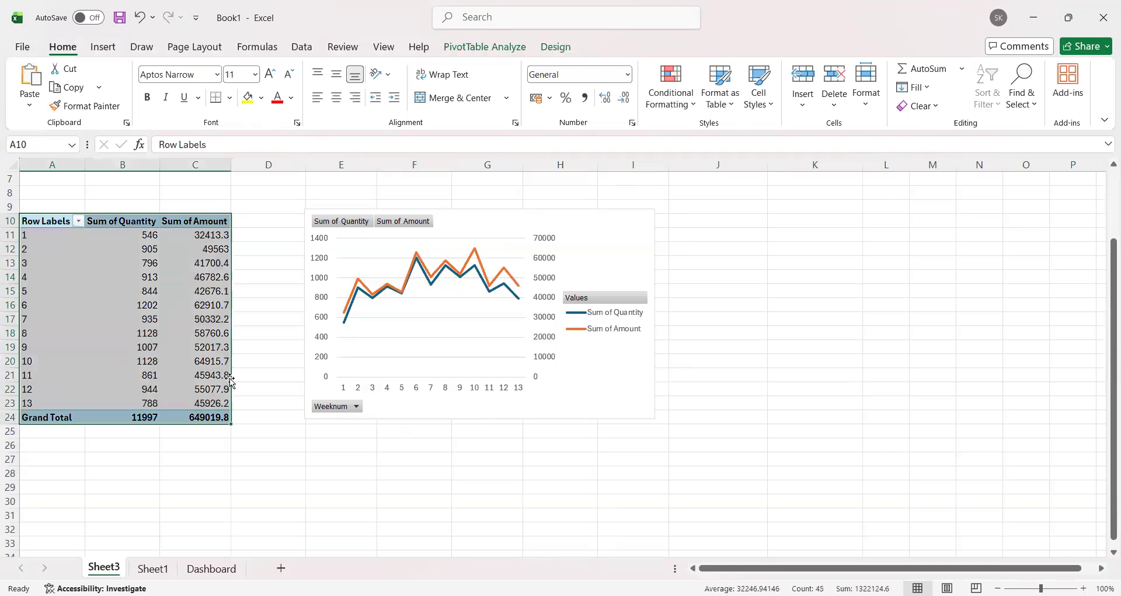
pyautogui.click(198, 330)
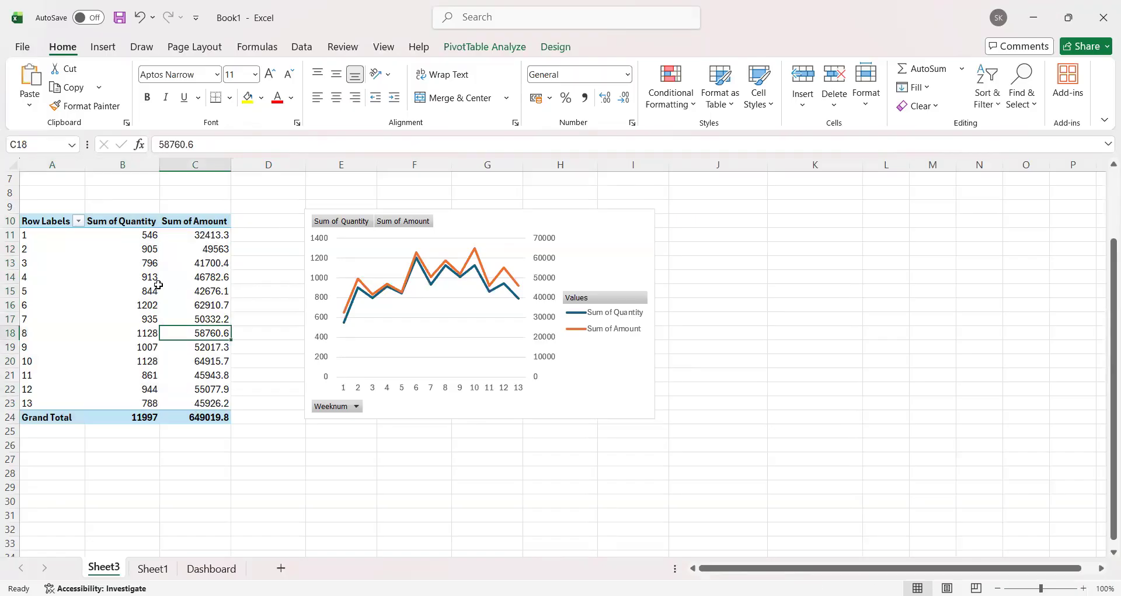
pyautogui.moveTo(66, 225); pyautogui.dragTo(216, 417)
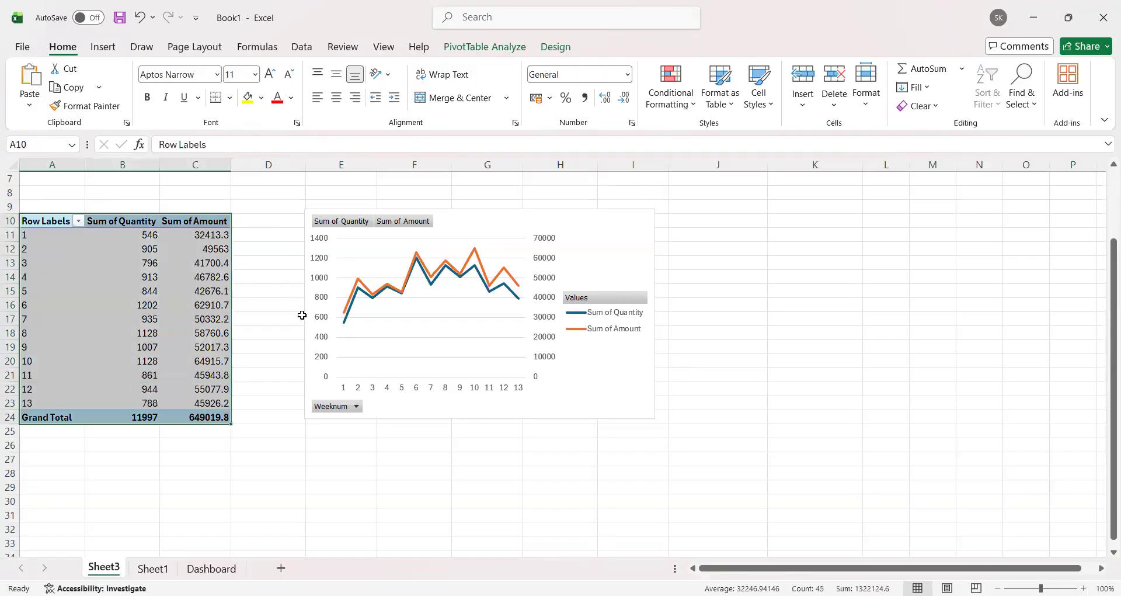
pyautogui.click(511, 51)
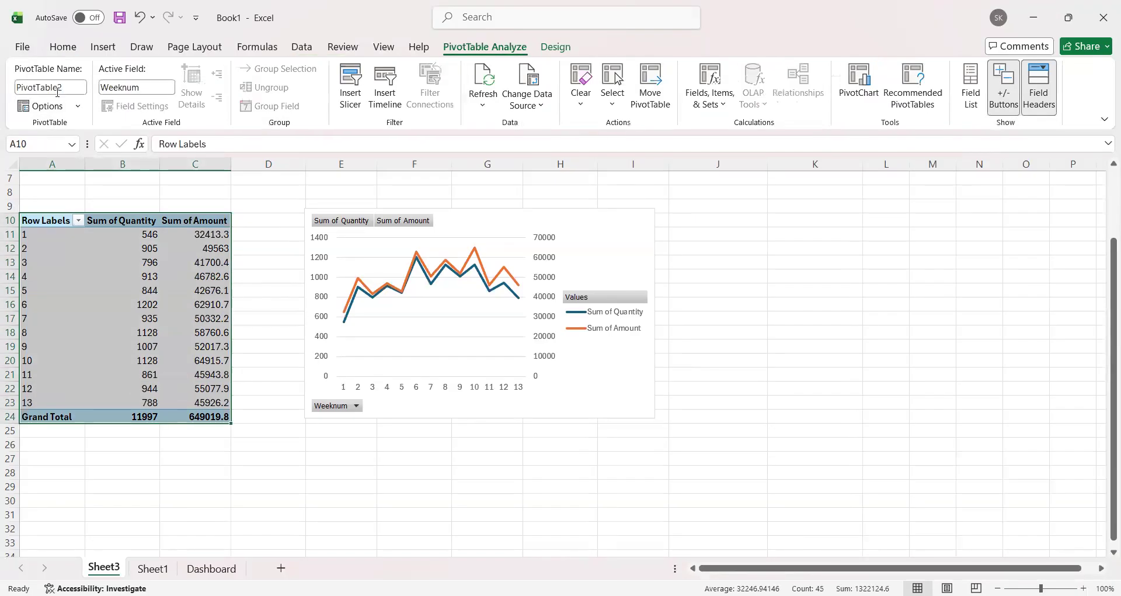
pyautogui.press('BackSpace')
pyautogui.press('BackSpace')
pyautogui.press('BackSpace')
pyautogui.press('BackSpace')
pyautogui.press('BackSpace')
pyautogui.write('antity wise sales')
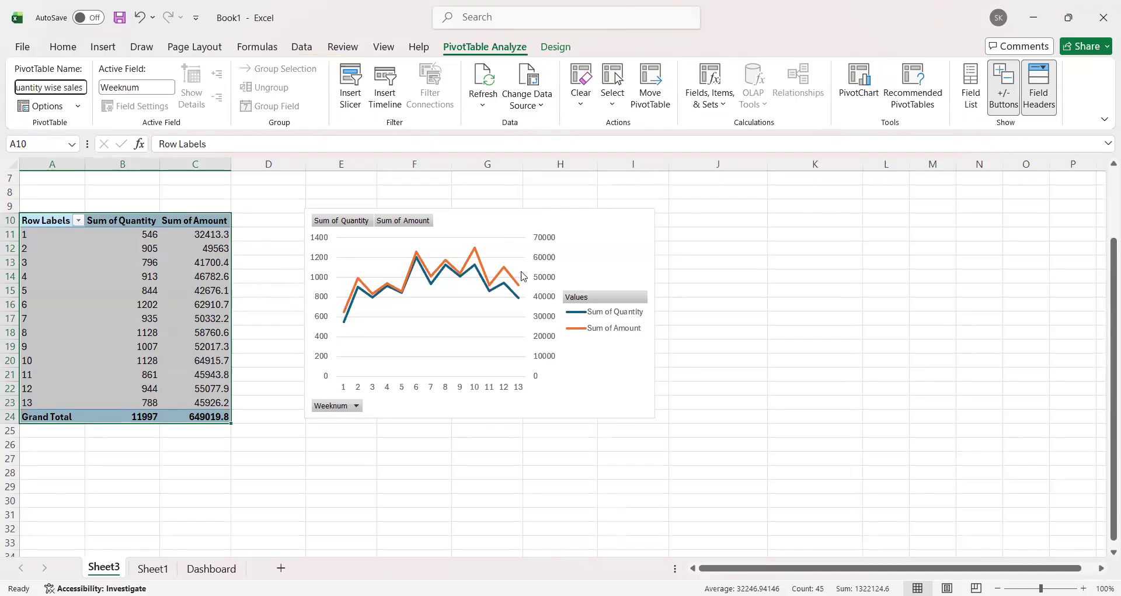
pyautogui.click(751, 318)
# Step: Copy the weekly PivotTable in A10:C24 and paste the copy at A30 on Sheet3
pyautogui.scroll(-3, 525, 409)
pyautogui.scroll(5, 320, 415)
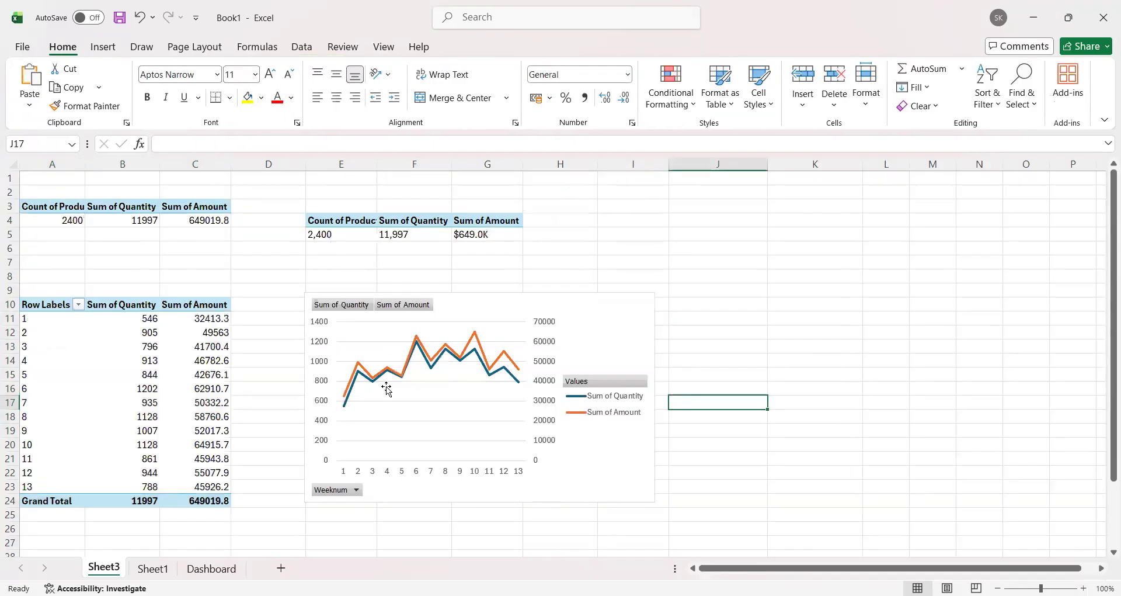
pyautogui.click(936, 261)
pyautogui.moveTo(59, 304); pyautogui.dragTo(222, 502)
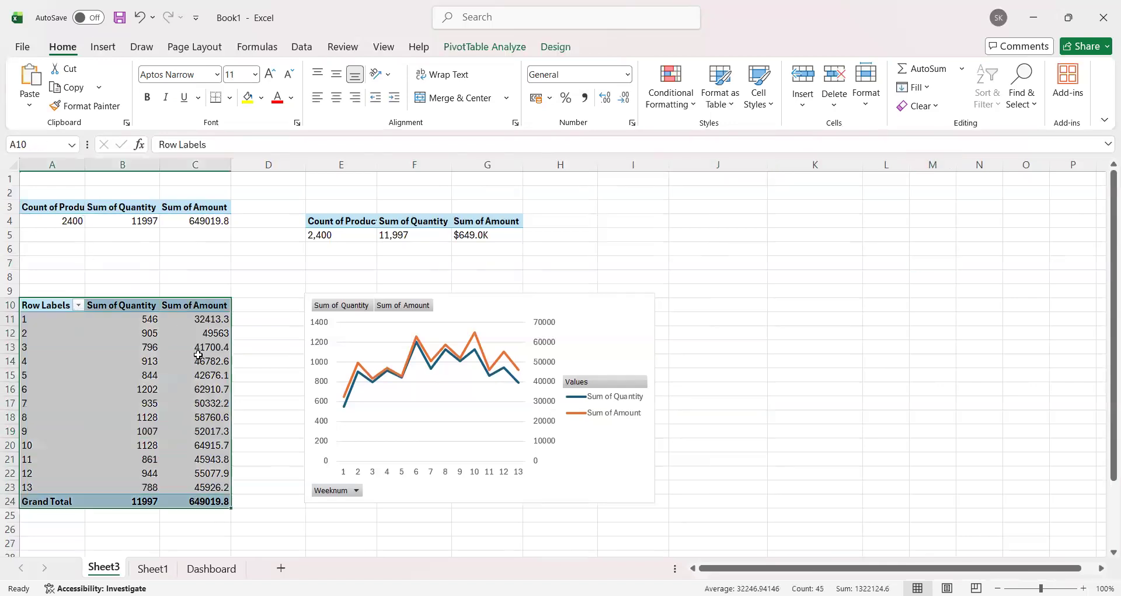
pyautogui.hotkey('ctrl', 'c')
pyautogui.scroll(-4, 154, 396)
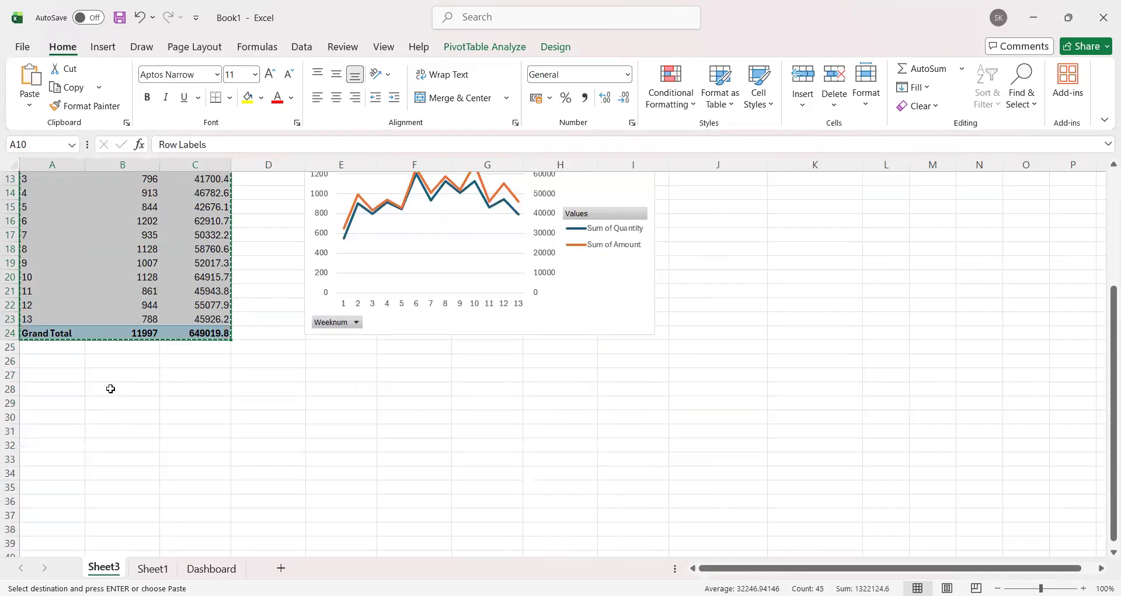
pyautogui.click(70, 417)
pyautogui.hotkey('ctrl', 'v')
pyautogui.scroll(-3, 278, 396)
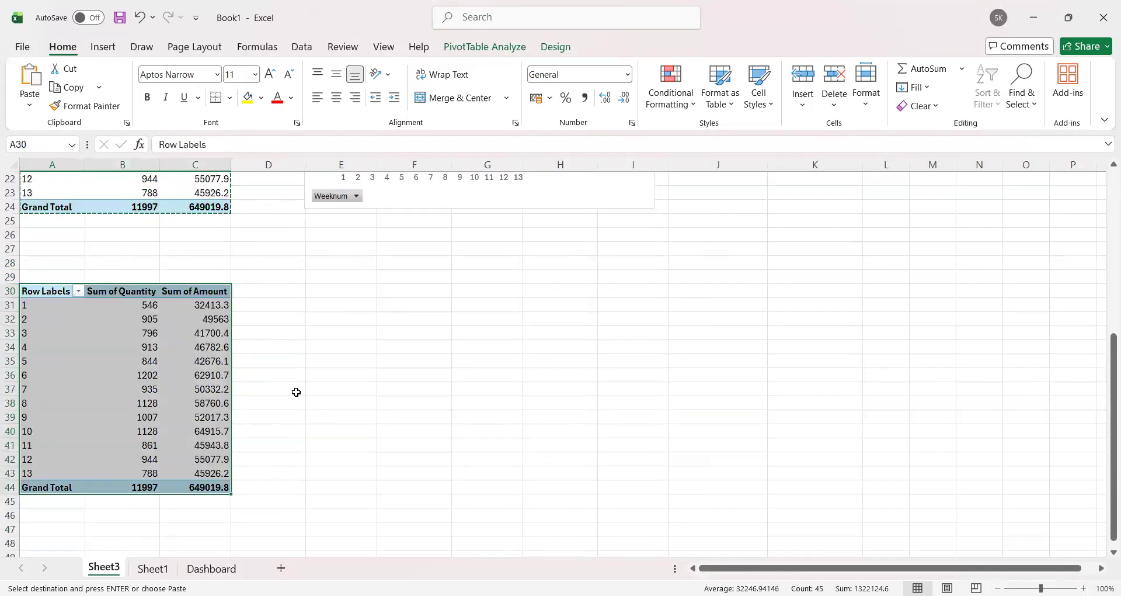
# Step: Show the field list of the copied PivotTable at A30 and remove Weeknum from its rows
pyautogui.click(138, 292)
pyautogui.moveTo(53, 292); pyautogui.dragTo(222, 488)
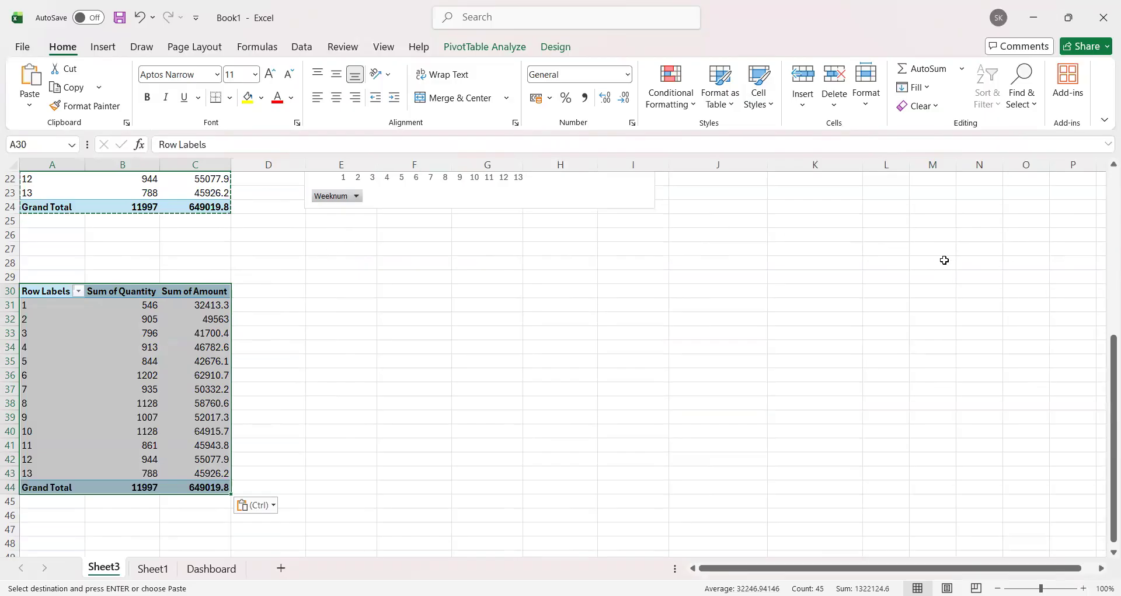
pyautogui.click(467, 48)
pyautogui.click(970, 93)
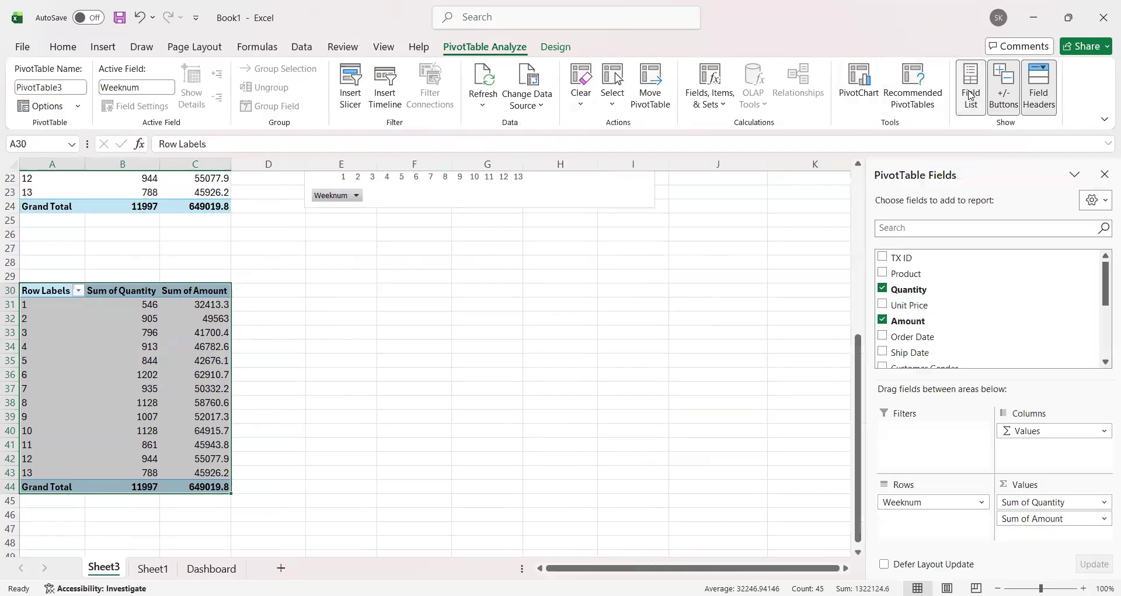
pyautogui.scroll(-1, 841, 352)
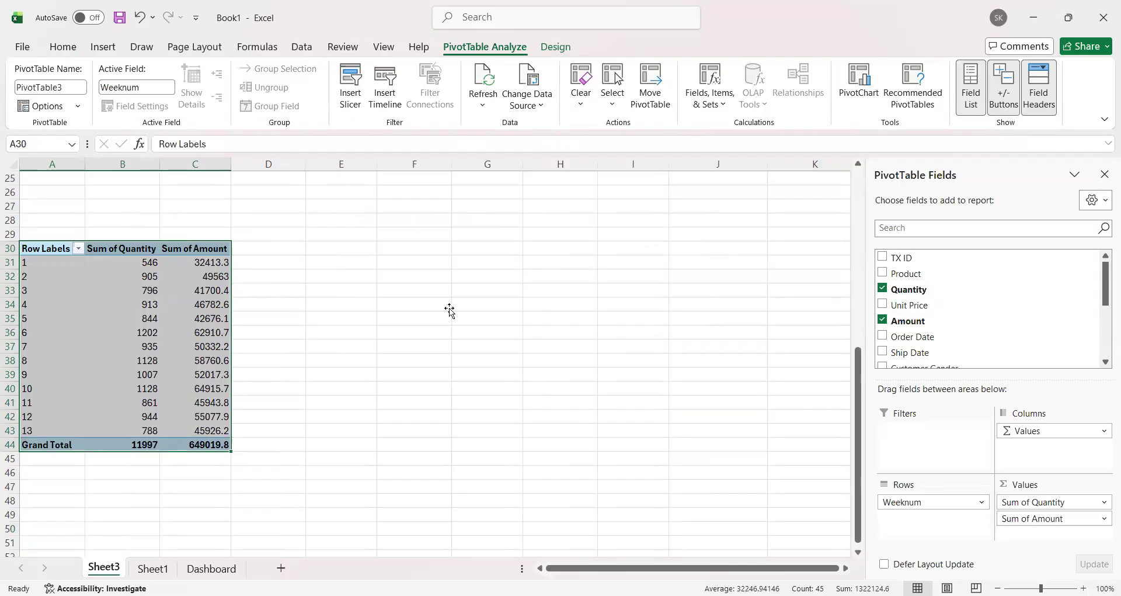
pyautogui.hotkey('alt', 'F1')
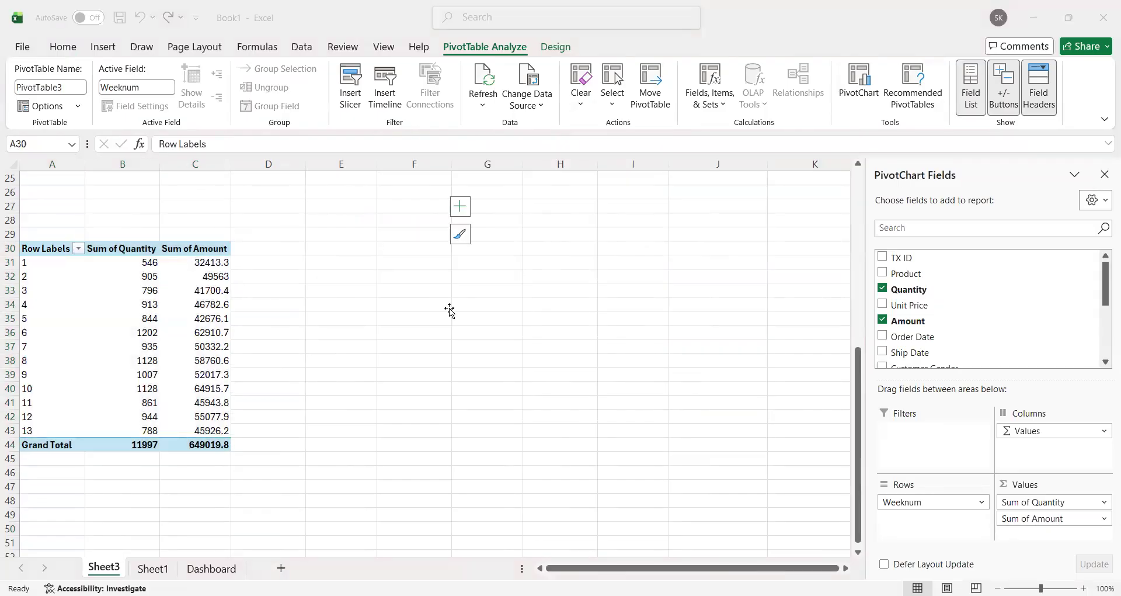
pyautogui.click(1033, 436)
pyautogui.hotkey('ctrl', 'z')
pyautogui.moveTo(1039, 434); pyautogui.dragTo(916, 416)
pyautogui.moveTo(807, 330); pyautogui.dragTo(806, 330)
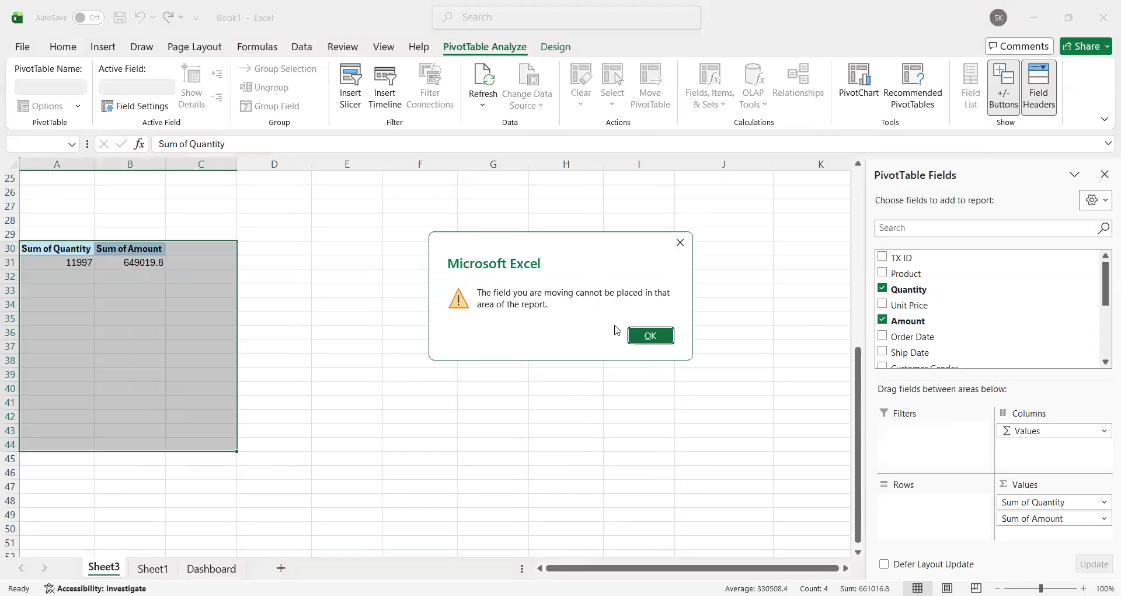
pyautogui.click(647, 335)
# Step: Lay out the copied PivotTable at A30 with Gender Value in columns, Product in rows and the sum of Quantity as values
pyautogui.scroll(-2, 982, 315)
pyautogui.scroll(-2, 982, 315)
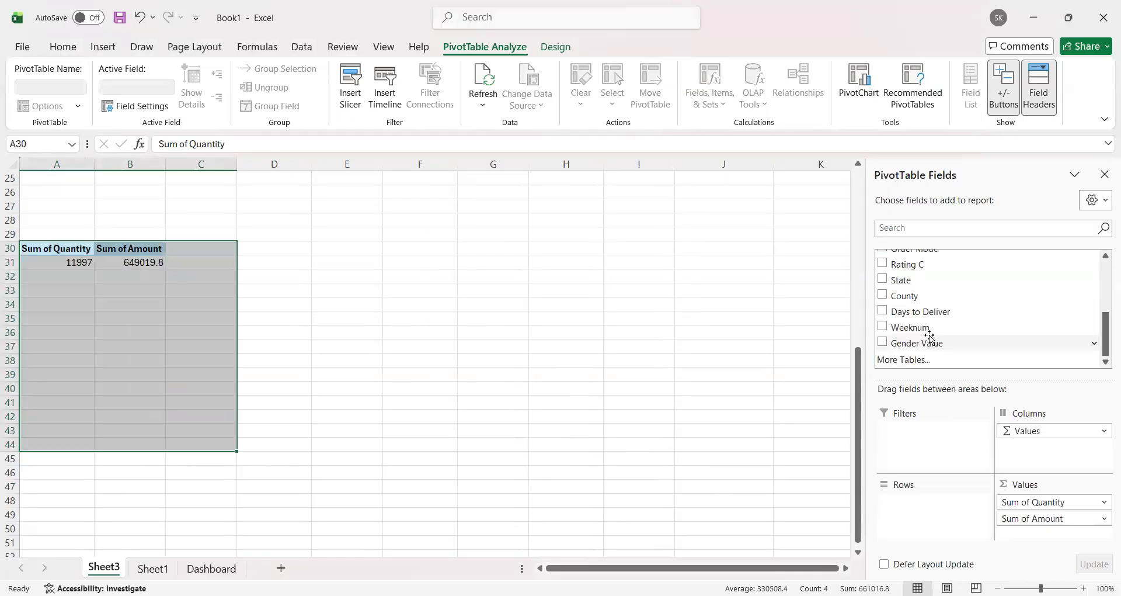
pyautogui.moveTo(932, 343); pyautogui.dragTo(1040, 451)
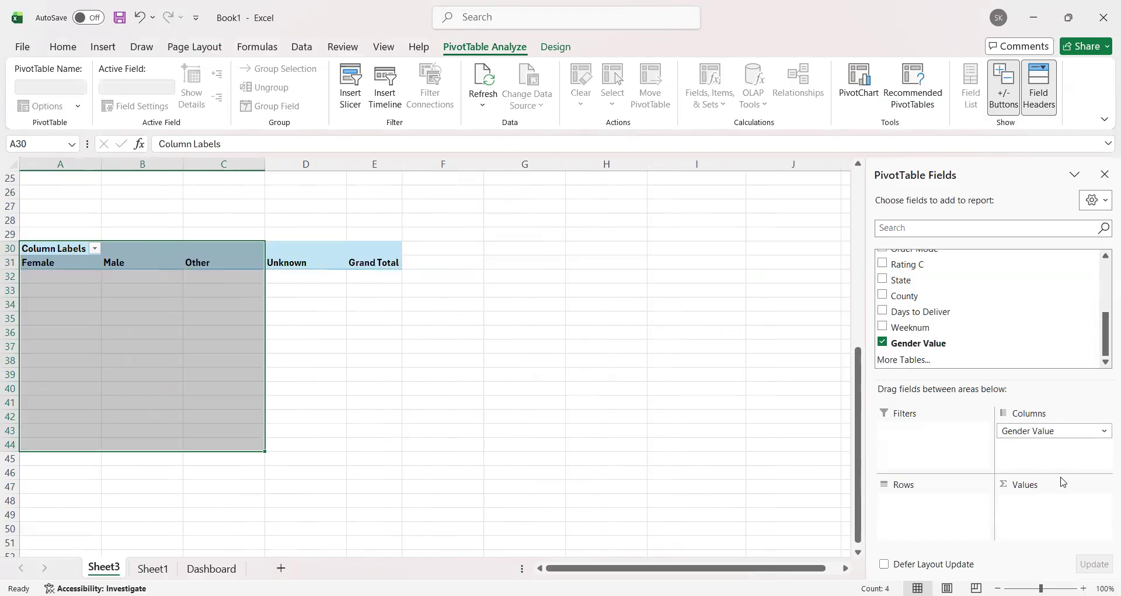
pyautogui.scroll(3, 953, 280)
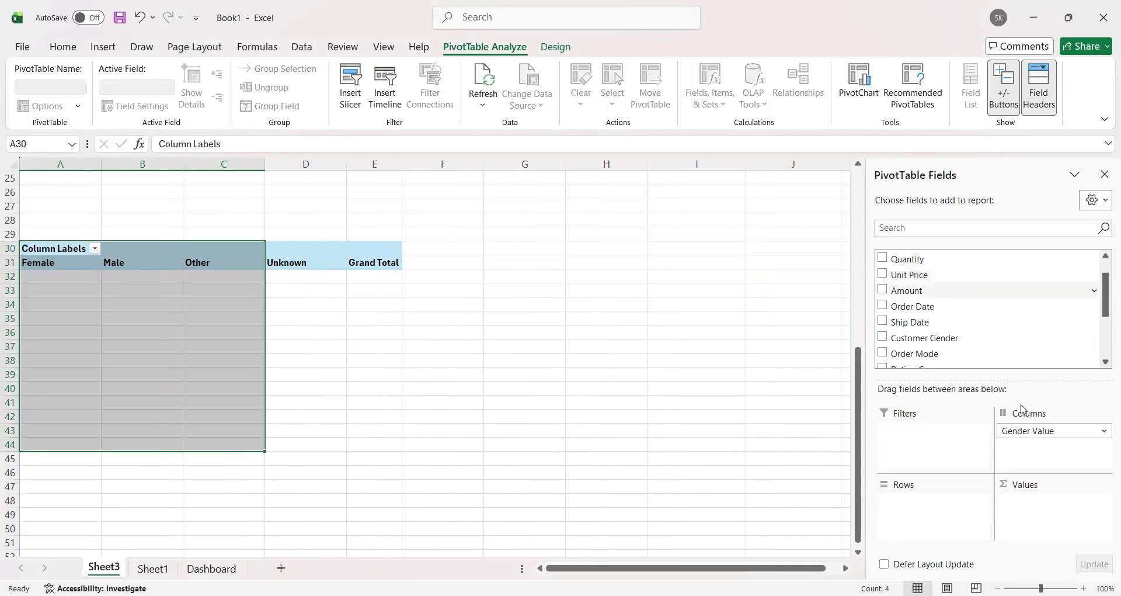
pyautogui.scroll(1, 940, 310)
pyautogui.moveTo(928, 275); pyautogui.dragTo(926, 470)
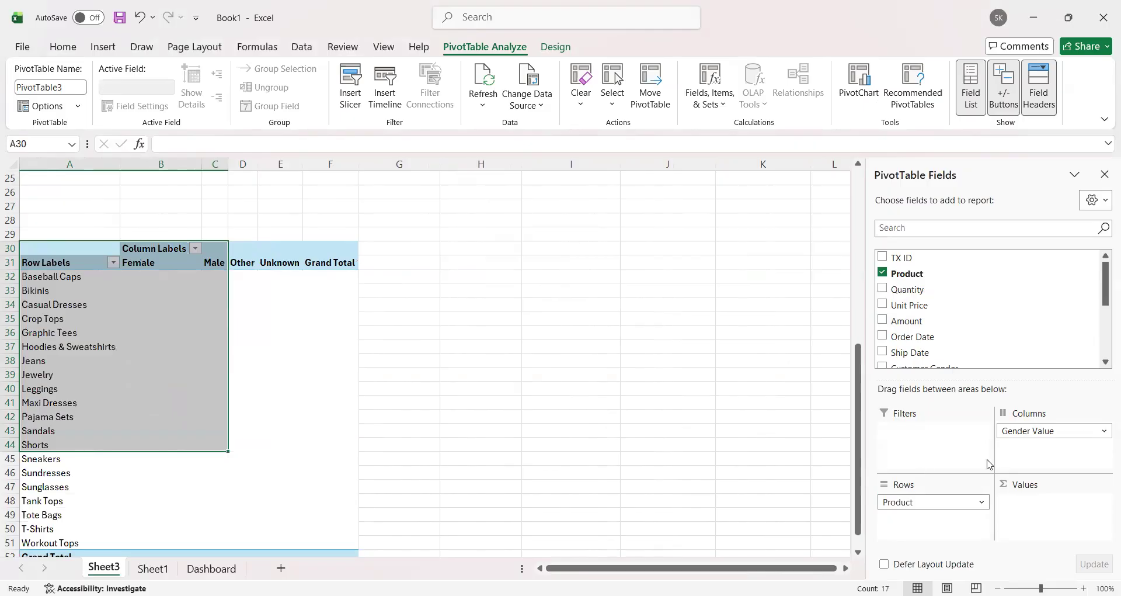
pyautogui.moveTo(947, 292); pyautogui.dragTo(1051, 482)
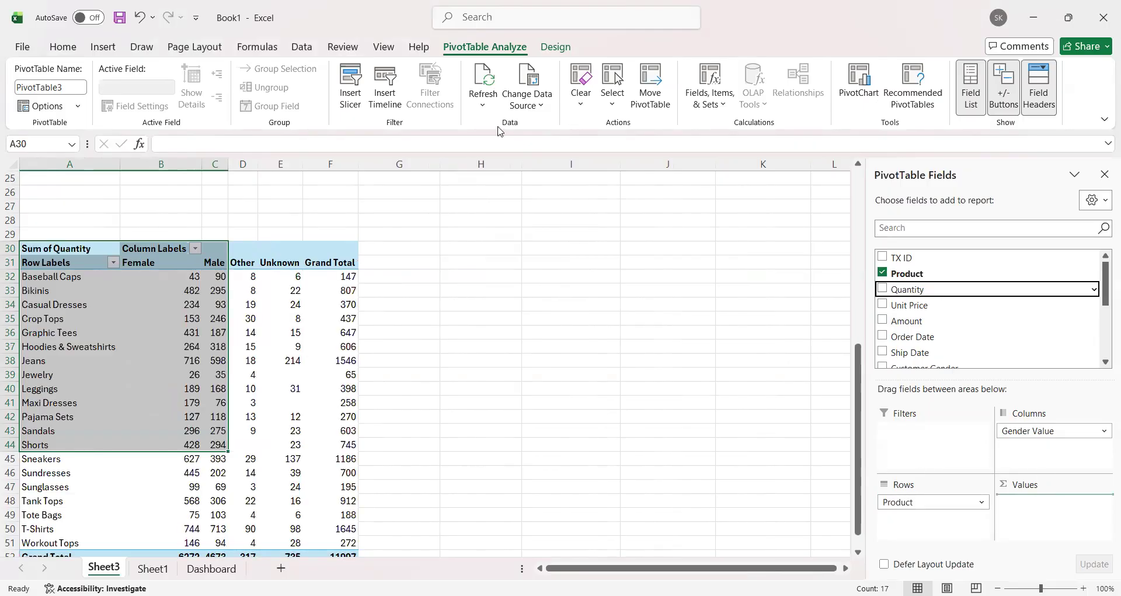
# Step: Insert a 2-D stacked bar chart from the product PivotTable in A30:F52 and place it beside the table
pyautogui.click(436, 233)
pyautogui.scroll(-3, 93, 256)
pyautogui.scroll(3, 68, 255)
pyautogui.moveTo(68, 255); pyautogui.dragTo(344, 533)
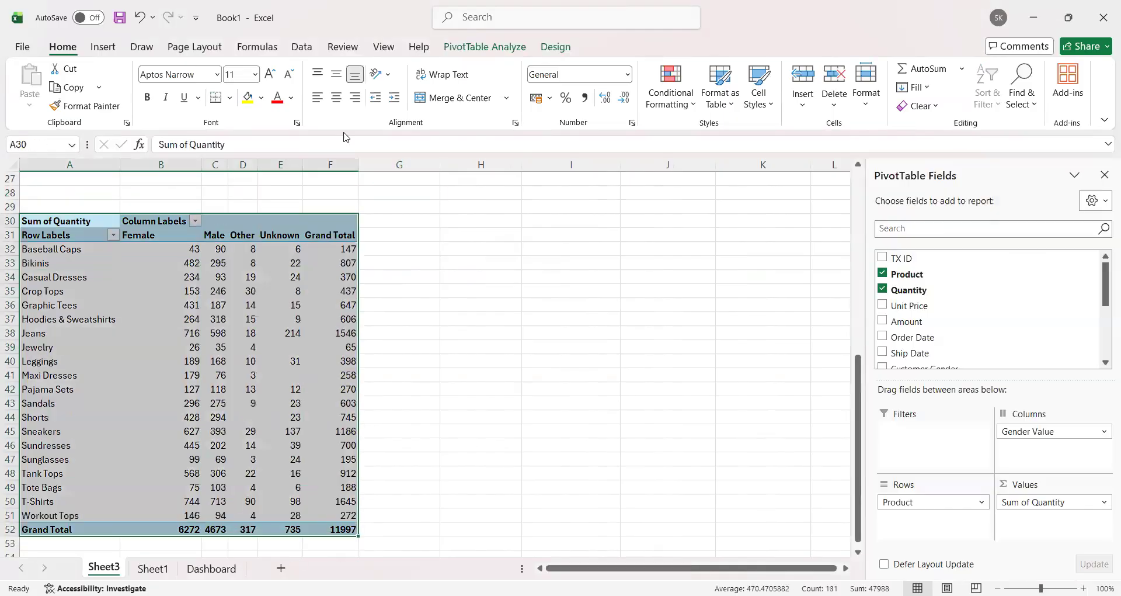
pyautogui.click(103, 47)
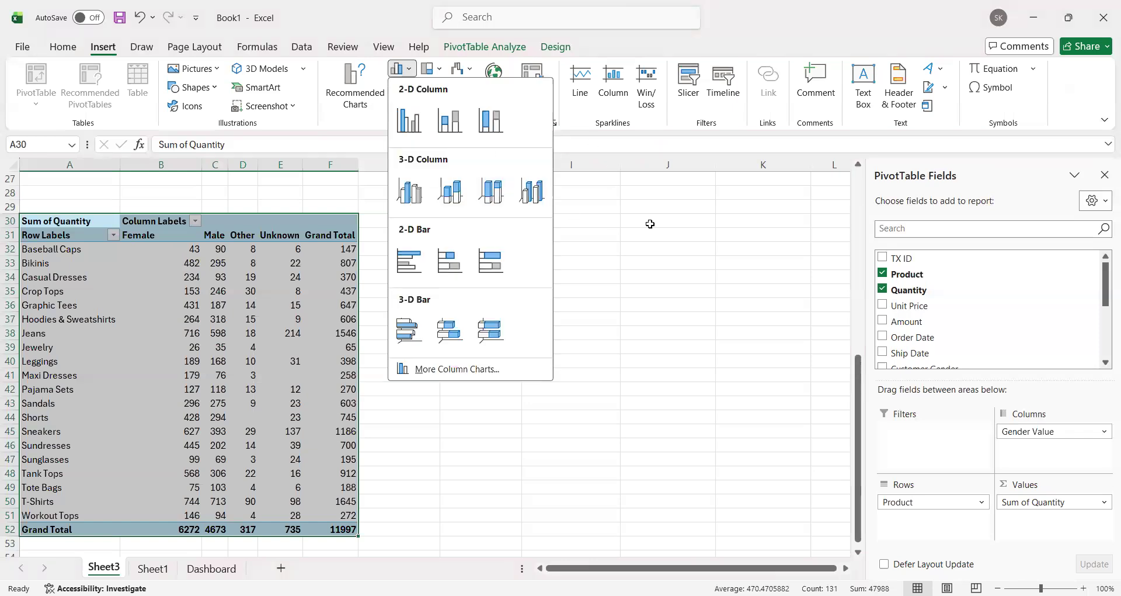
pyautogui.click(431, 86)
pyautogui.click(432, 88)
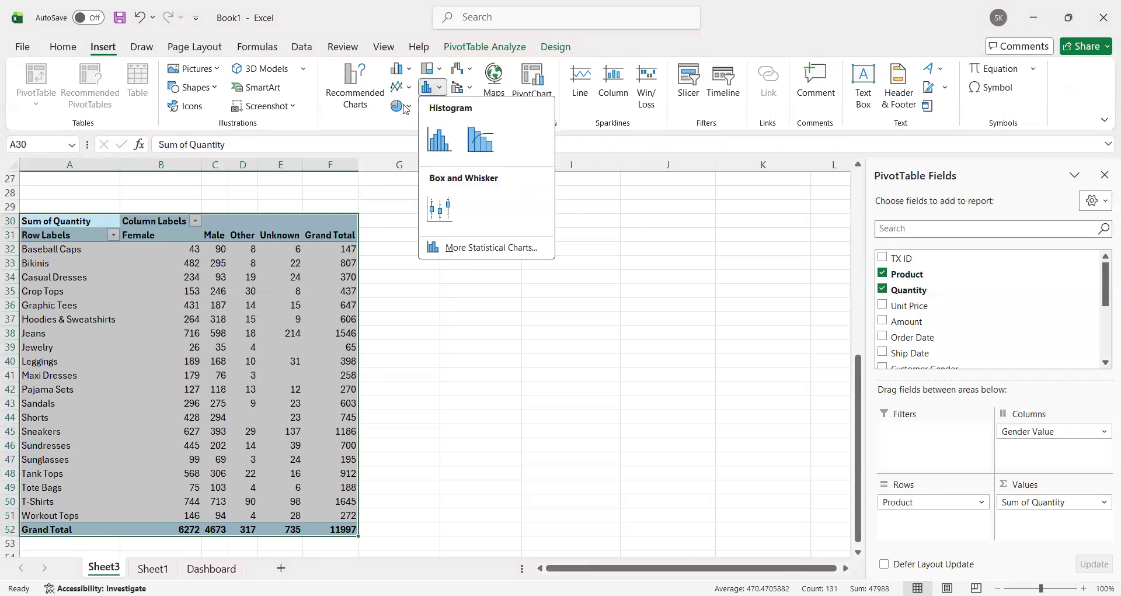
pyautogui.click(402, 68)
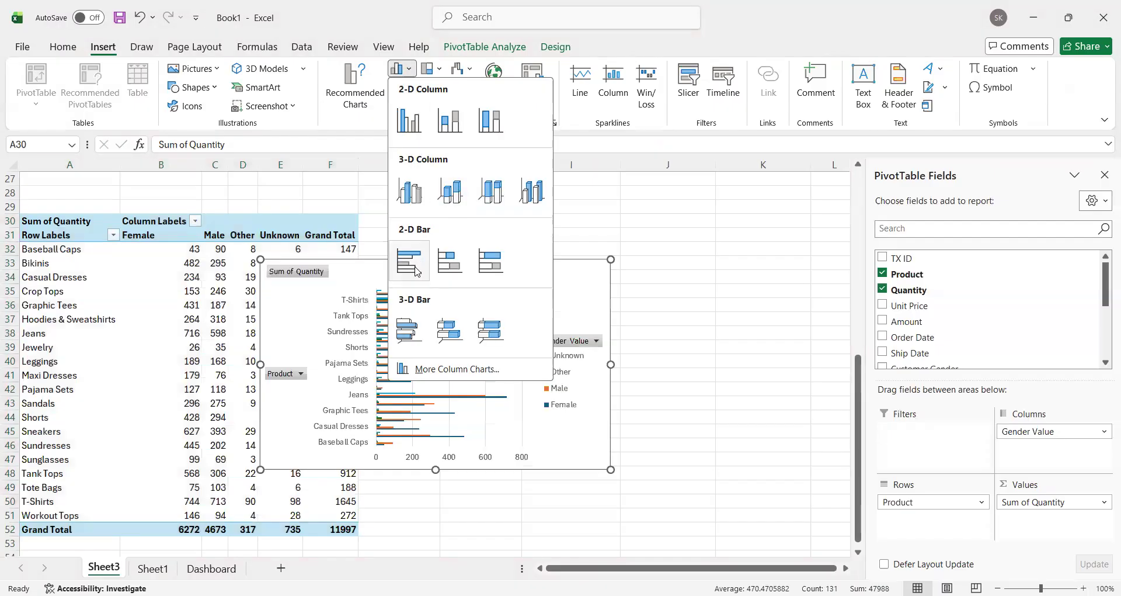
pyautogui.click(468, 272)
pyautogui.moveTo(540, 259); pyautogui.dragTo(685, 193)
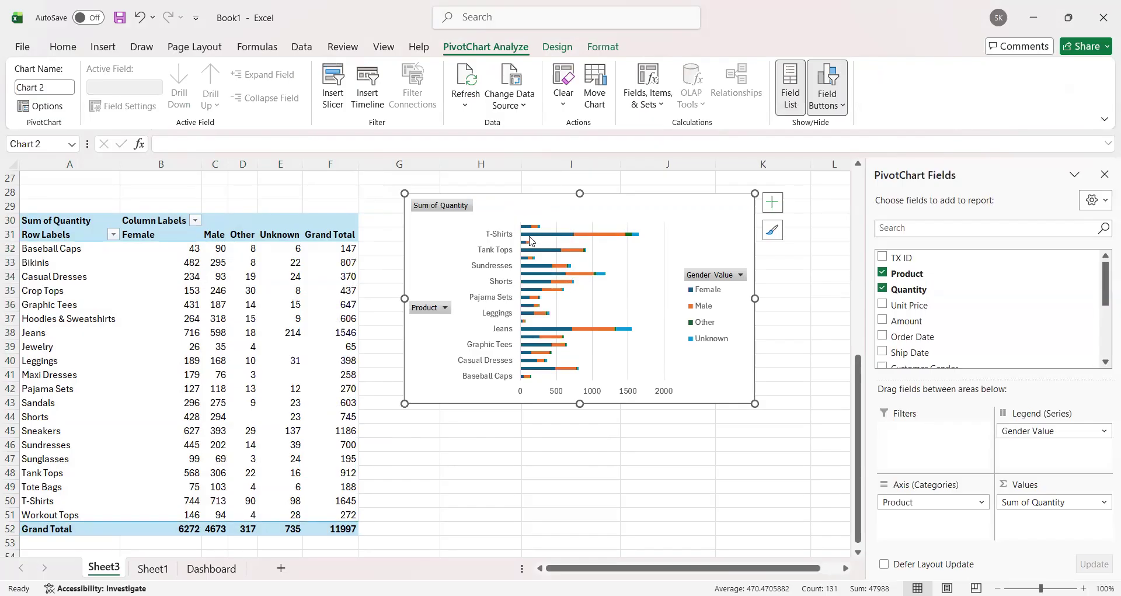
pyautogui.click(74, 250)
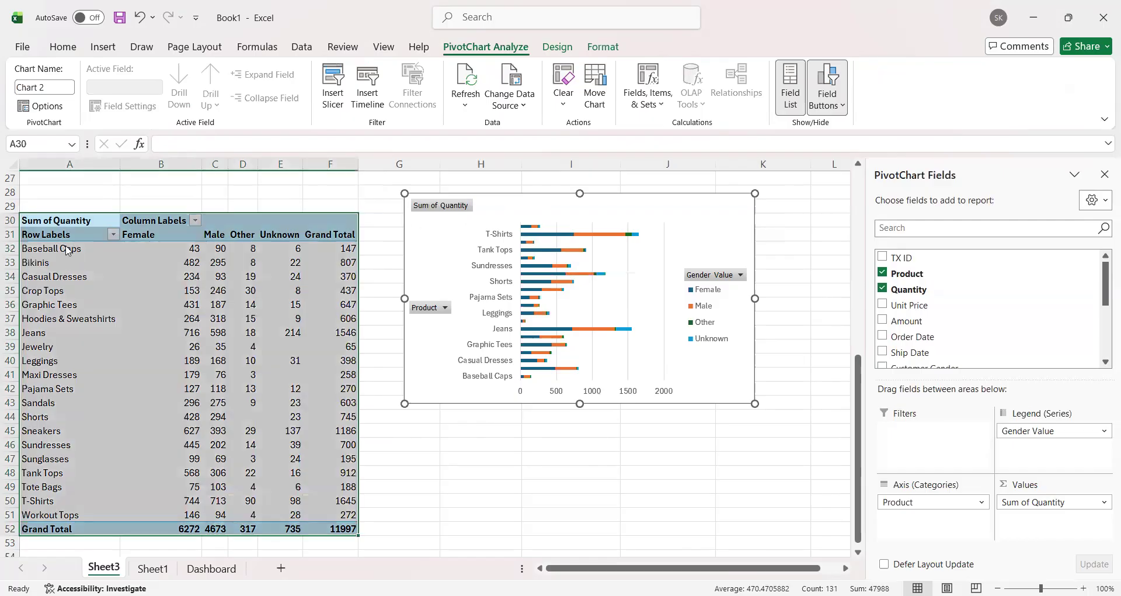
pyautogui.rightClick(70, 236)
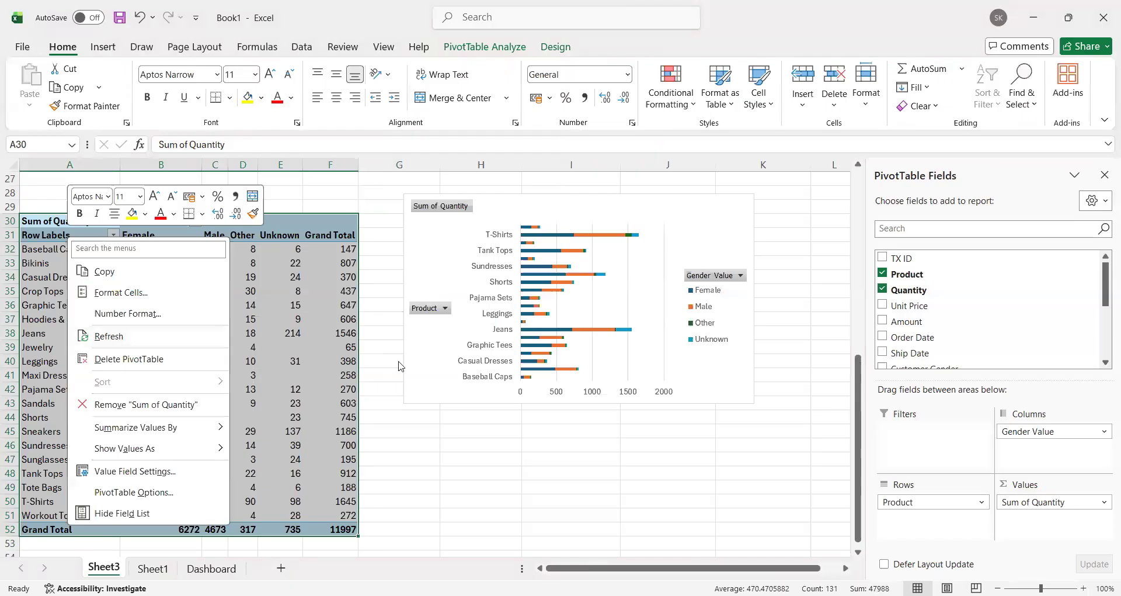
pyautogui.click(419, 251)
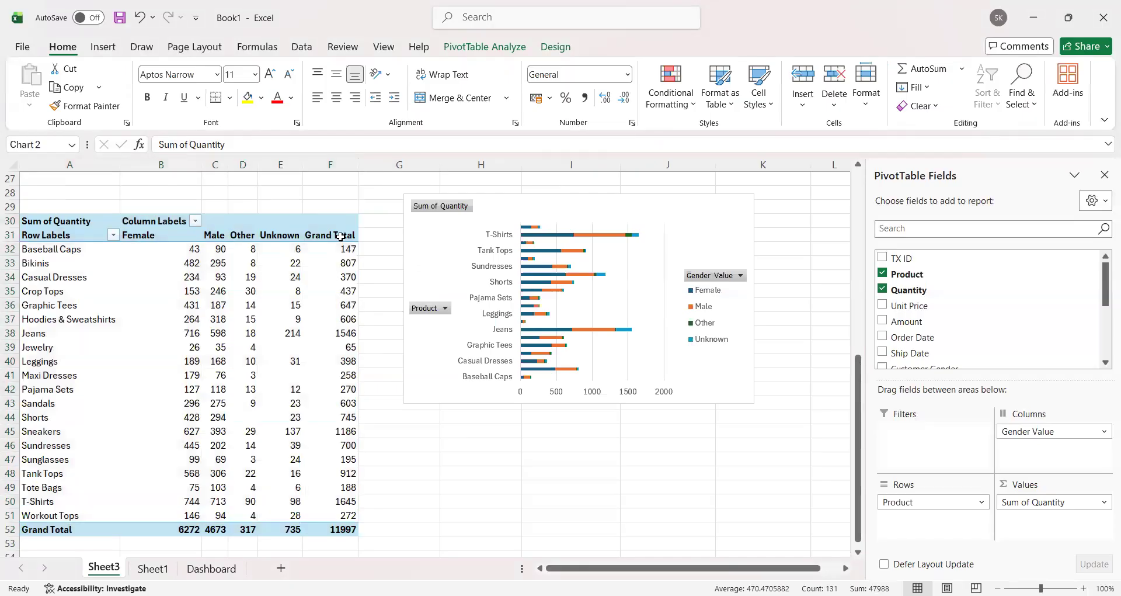
pyautogui.rightClick(340, 236)
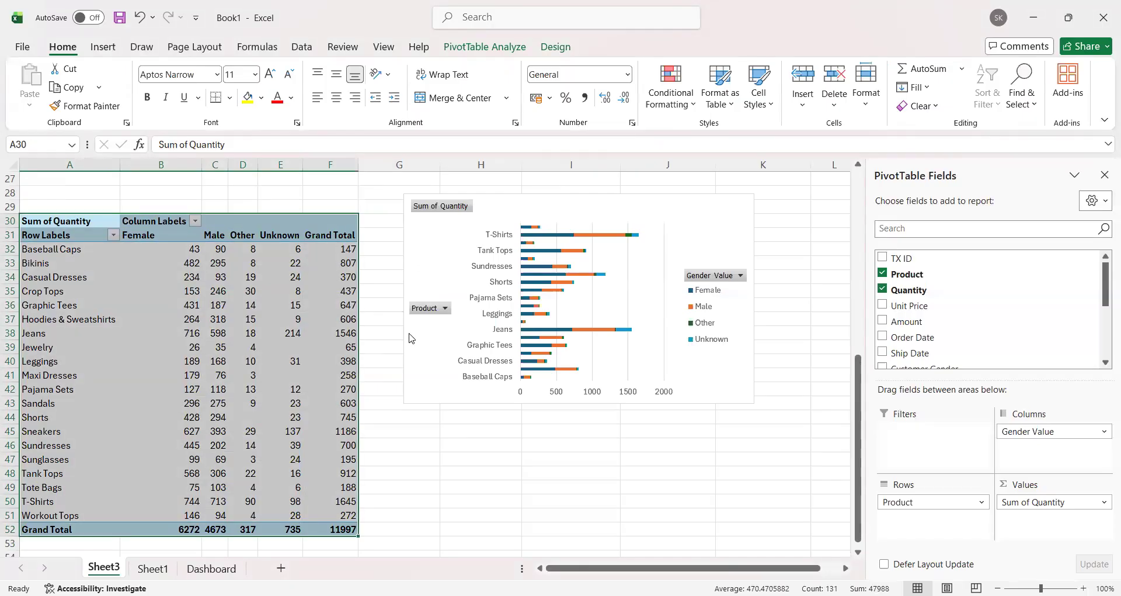
pyautogui.rightClick(342, 238)
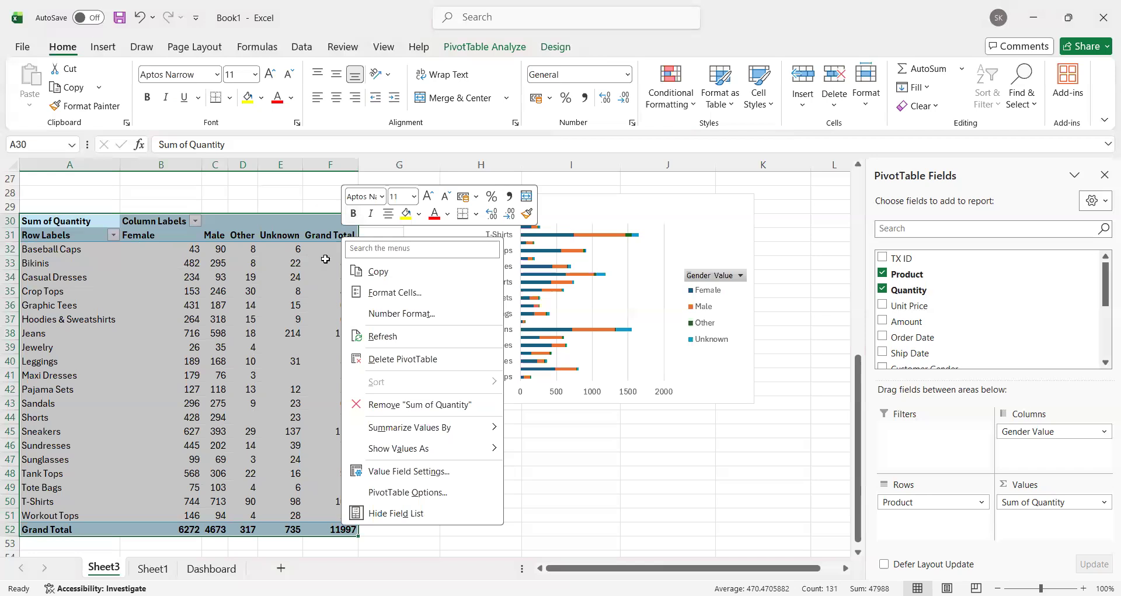
pyautogui.click(337, 239)
pyautogui.hotkey('shift', 'F10')
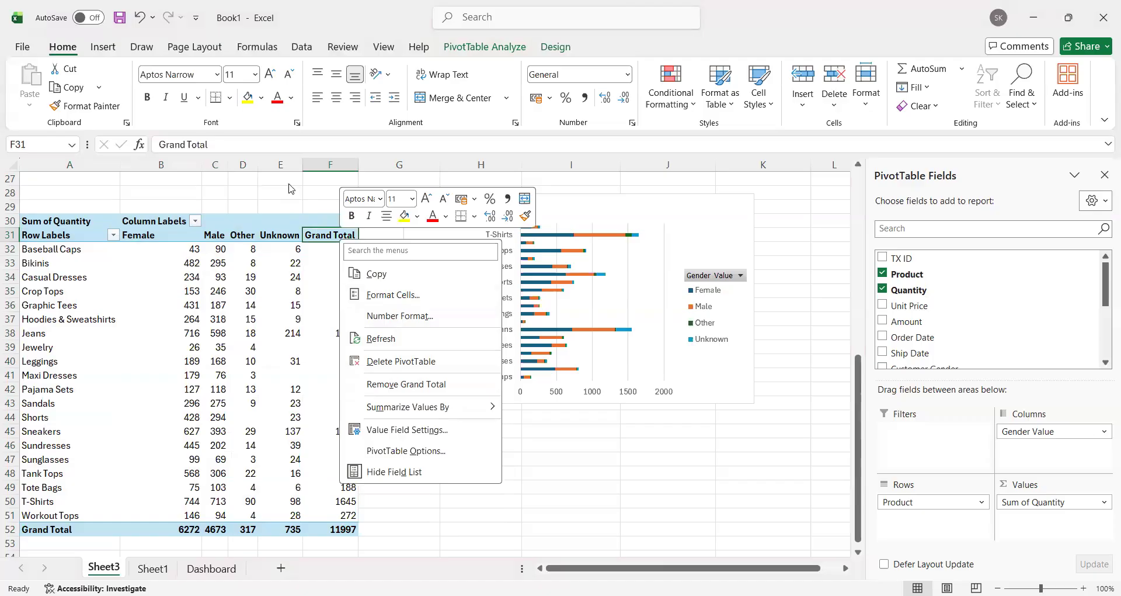
pyautogui.press('Escape')
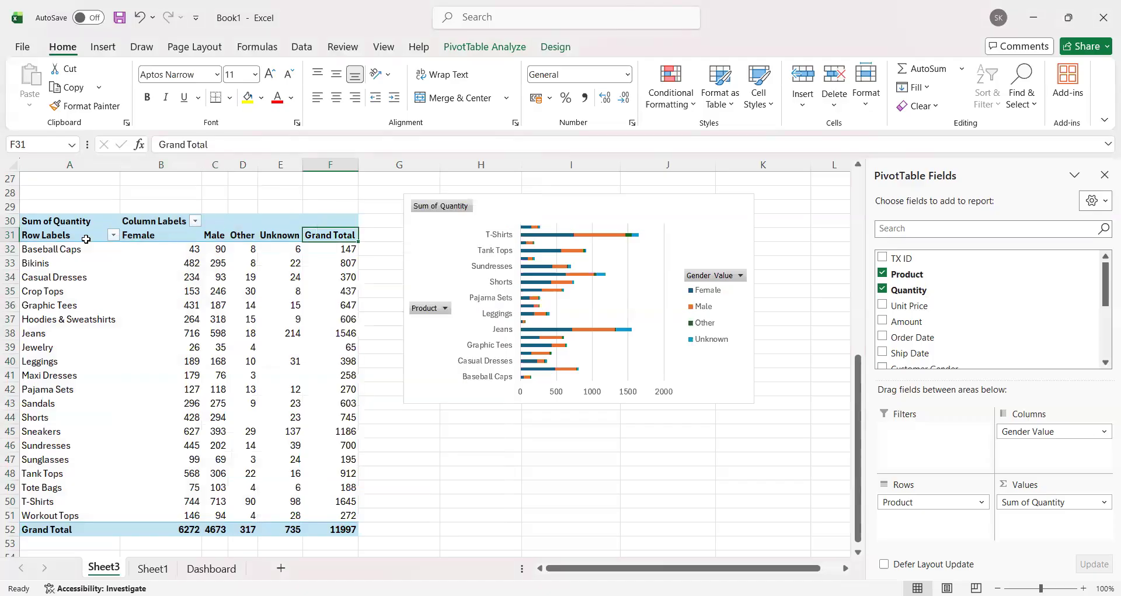
pyautogui.click(86, 239)
pyautogui.rightClick(86, 242)
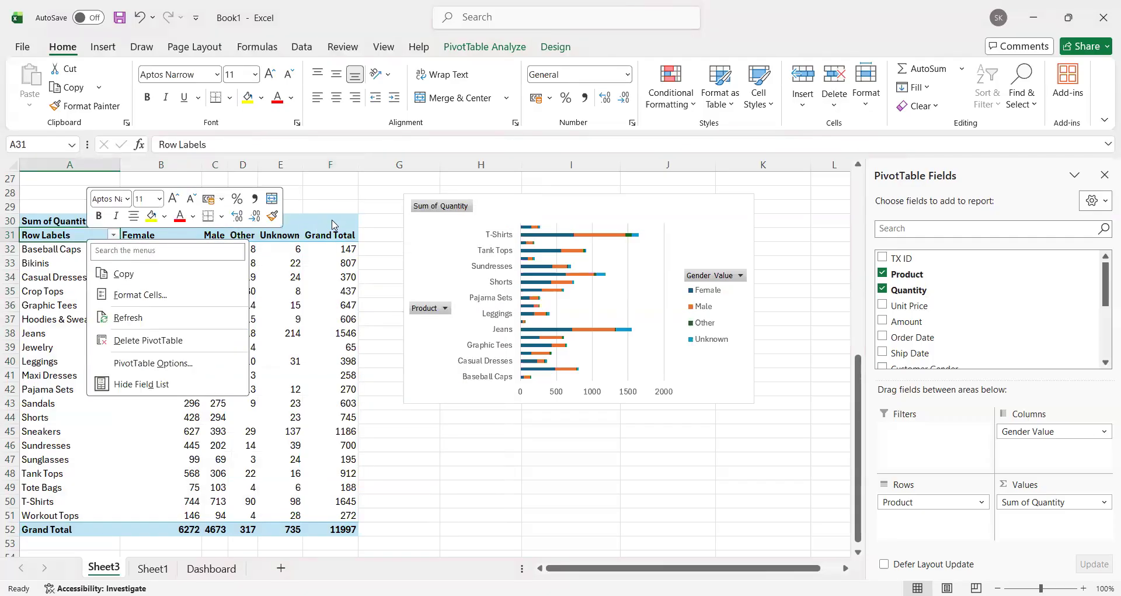
pyautogui.press('Escape')
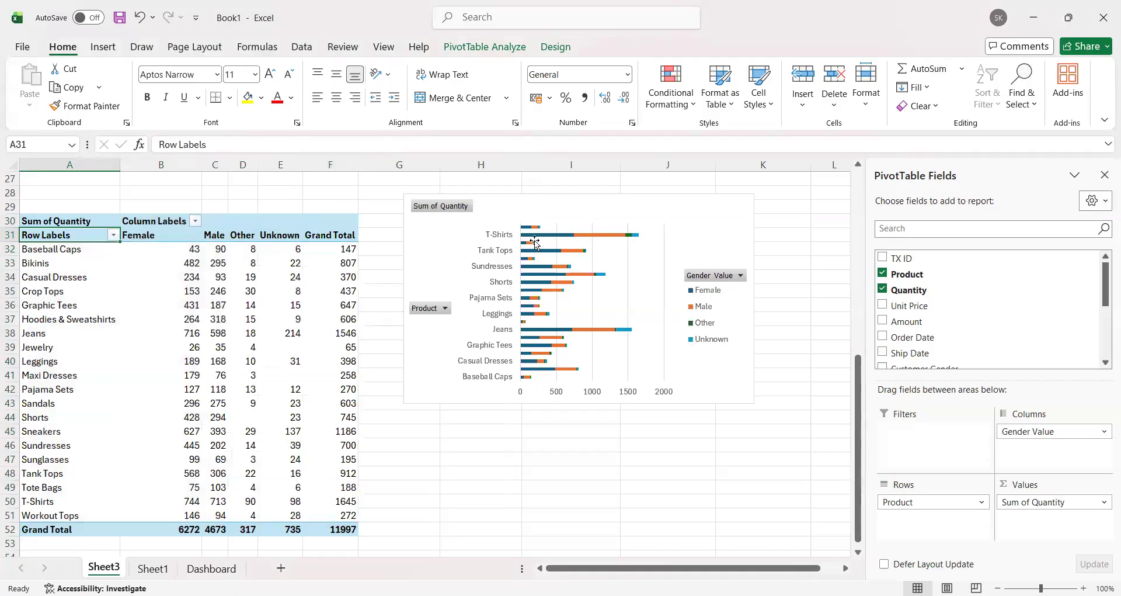
pyautogui.rightClick(494, 231)
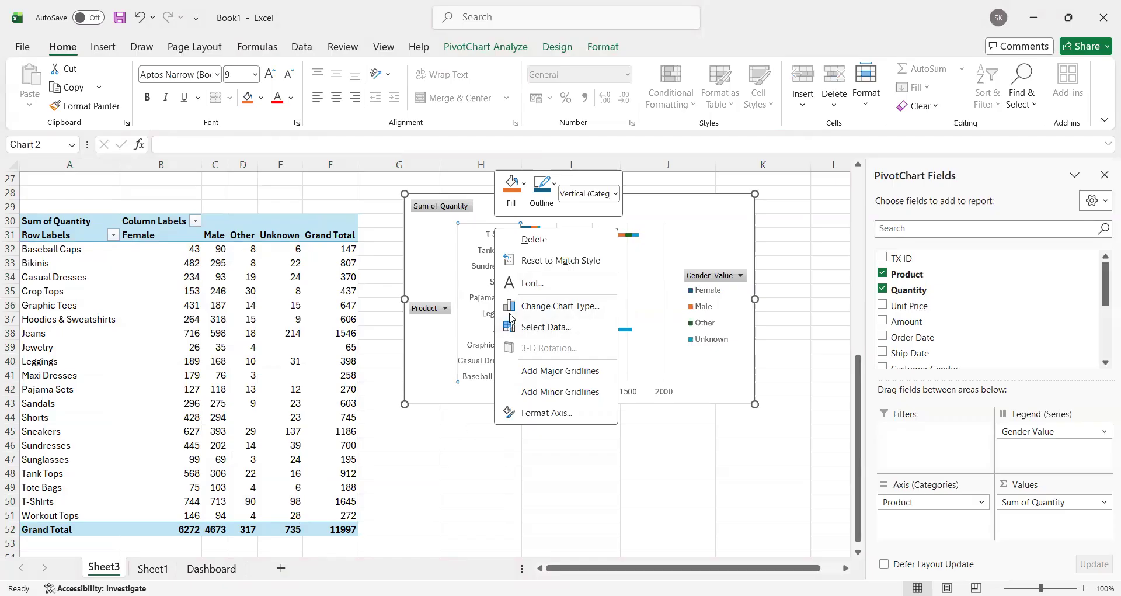
pyautogui.click(305, 240)
# Step: Sort the products in the PivotTable at A30 by Grand Total from largest to smallest
pyautogui.click(330, 248)
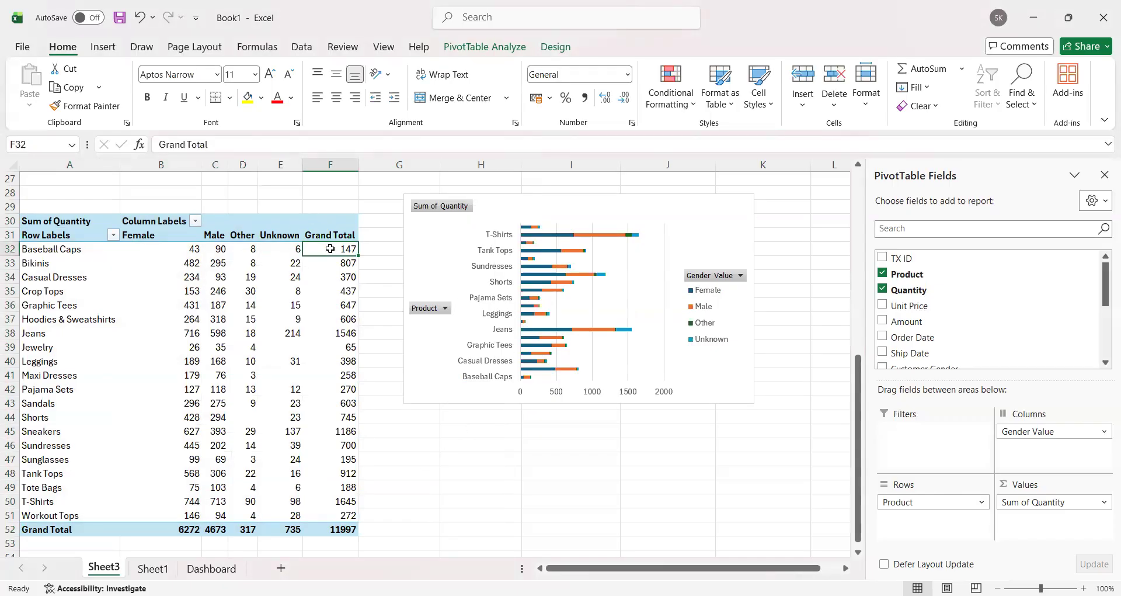
pyautogui.rightClick(333, 259)
pyautogui.moveTo(461, 395)
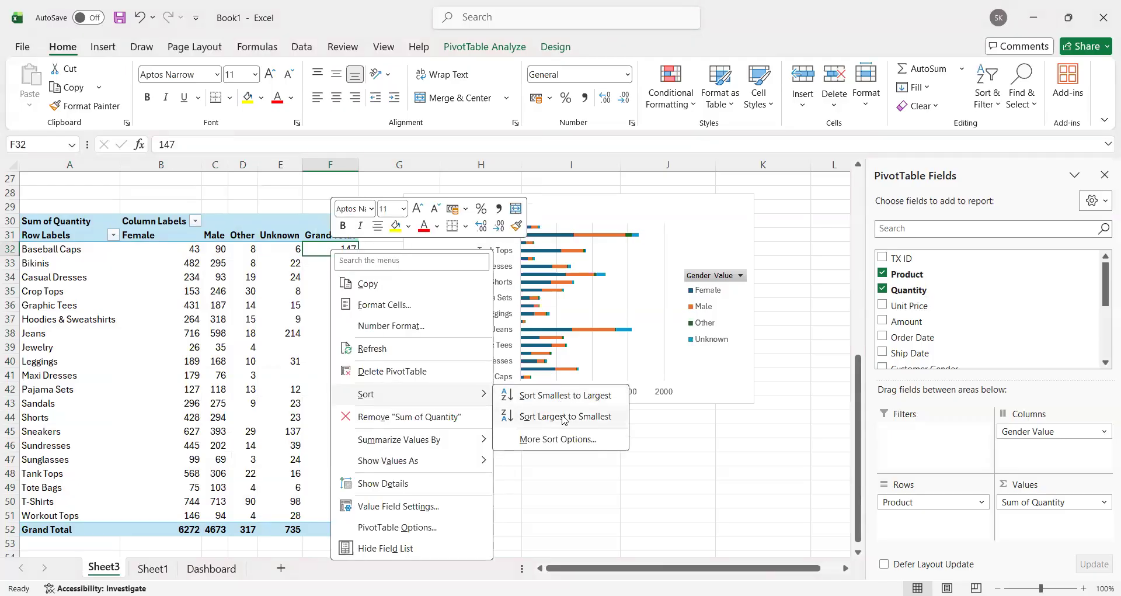
pyautogui.click(561, 415)
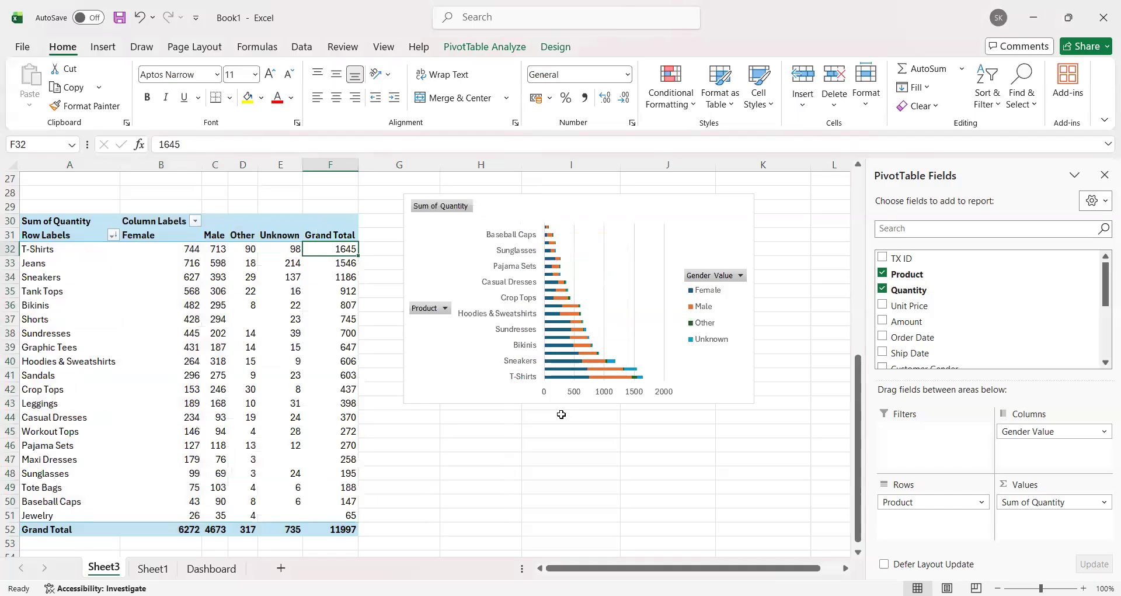
# Step: Copy the stacked bar chart of products by gender on Sheet3 and switch to the Dashboard sheet
pyautogui.click(728, 219)
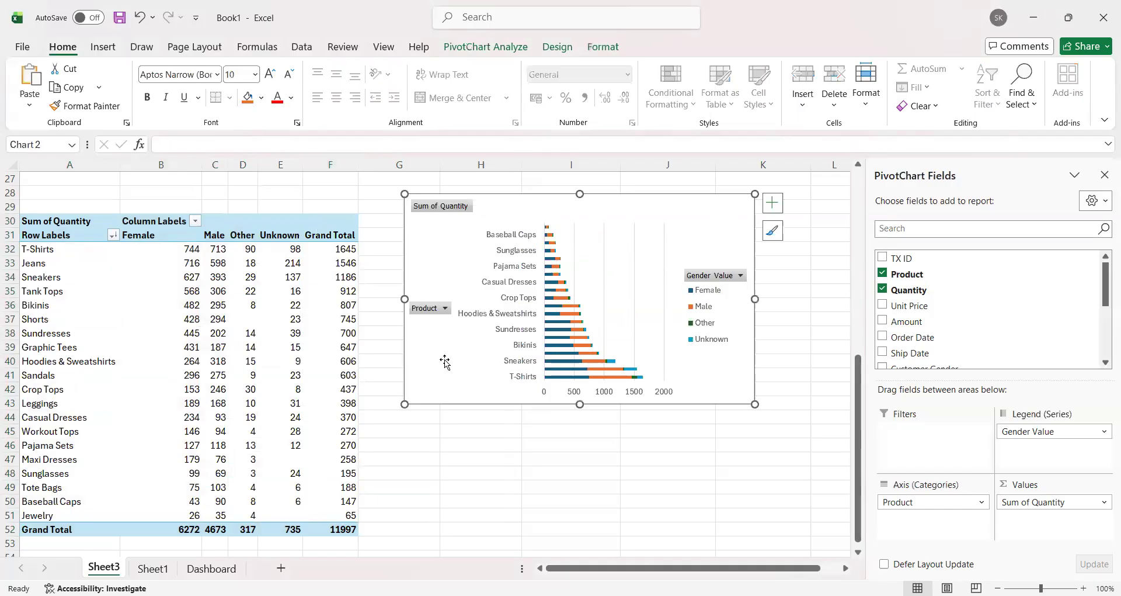
pyautogui.click(211, 568)
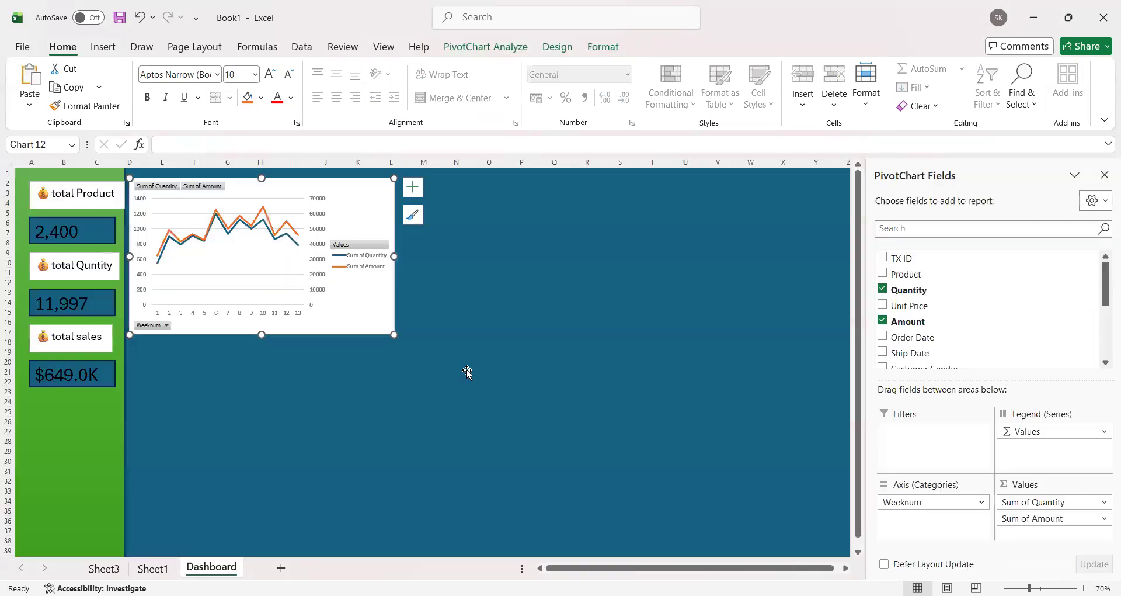
# Step: Try to place the copied product chart beside the weekly chart on the Dashboard and undo the attempts
pyautogui.moveTo(331, 196); pyautogui.dragTo(381, 209)
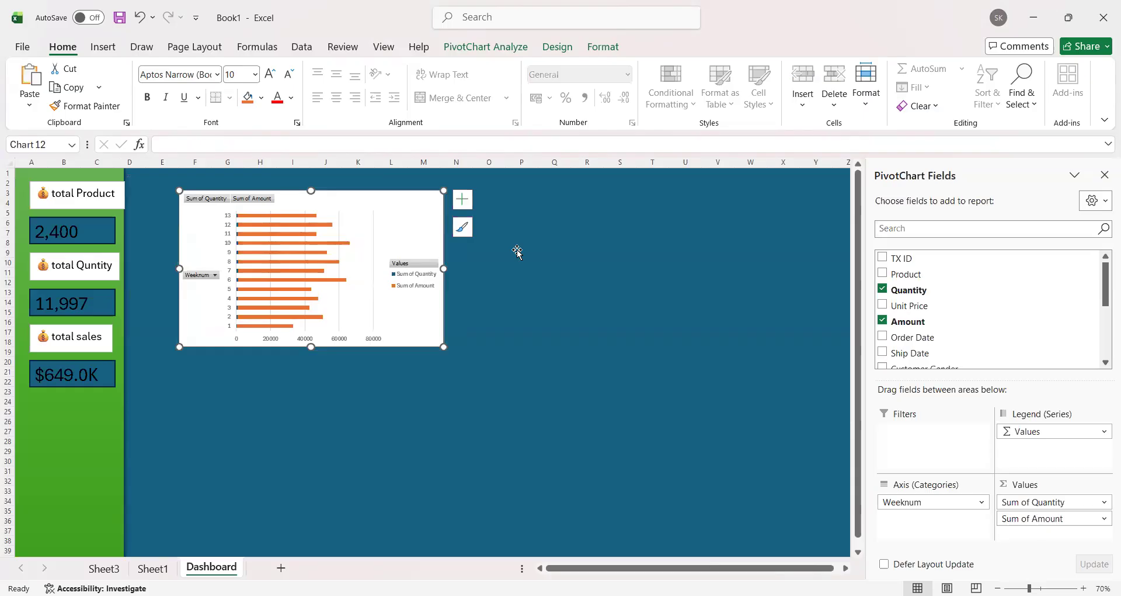
pyautogui.hotkey('ctrl', 'z')
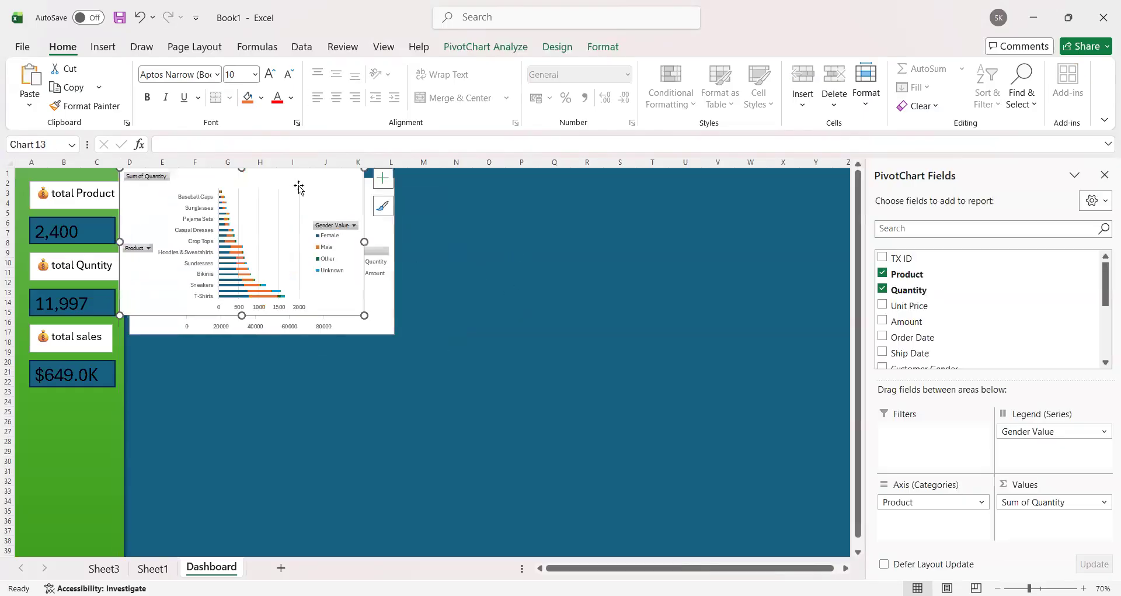
pyautogui.moveTo(306, 170); pyautogui.dragTo(665, 217)
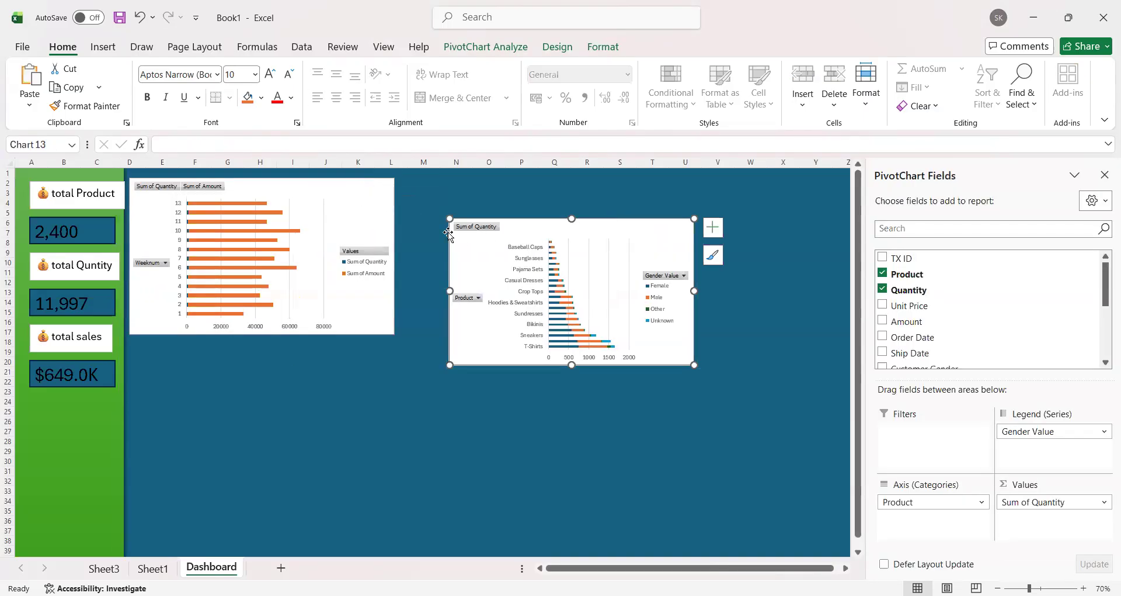
pyautogui.press('Delete')
pyautogui.click(533, 303)
pyautogui.hotkey('ctrl', 'z')
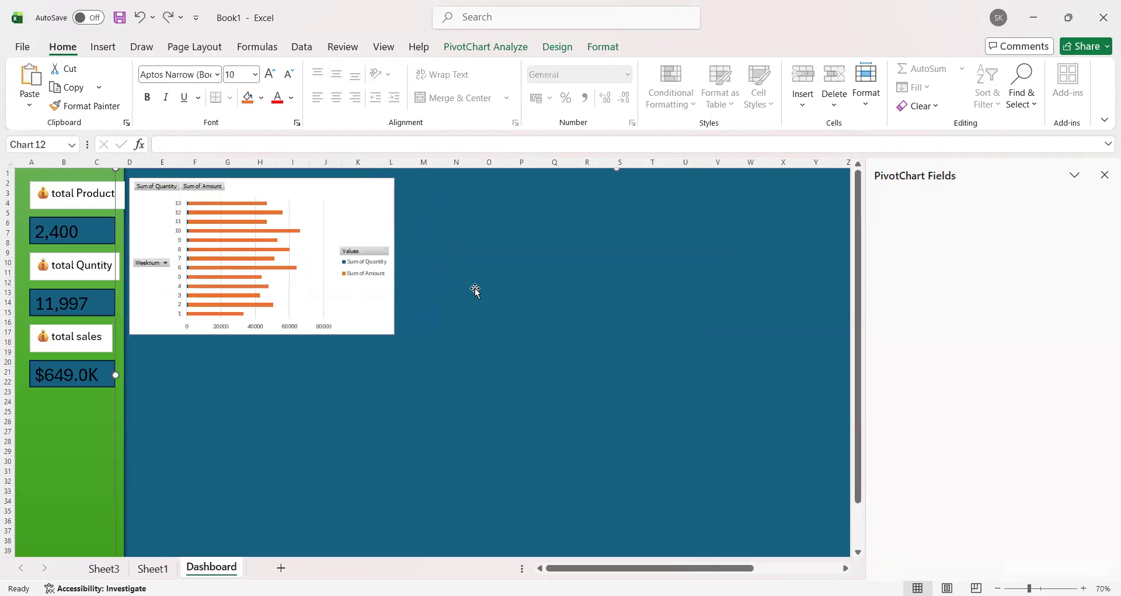
pyautogui.hotkey('ctrl', 'z')
# Step: Paste the product chart on the Dashboard beside the weekly line chart and enlarge it to about the same height
pyautogui.hotkey('ctrl', 'y')
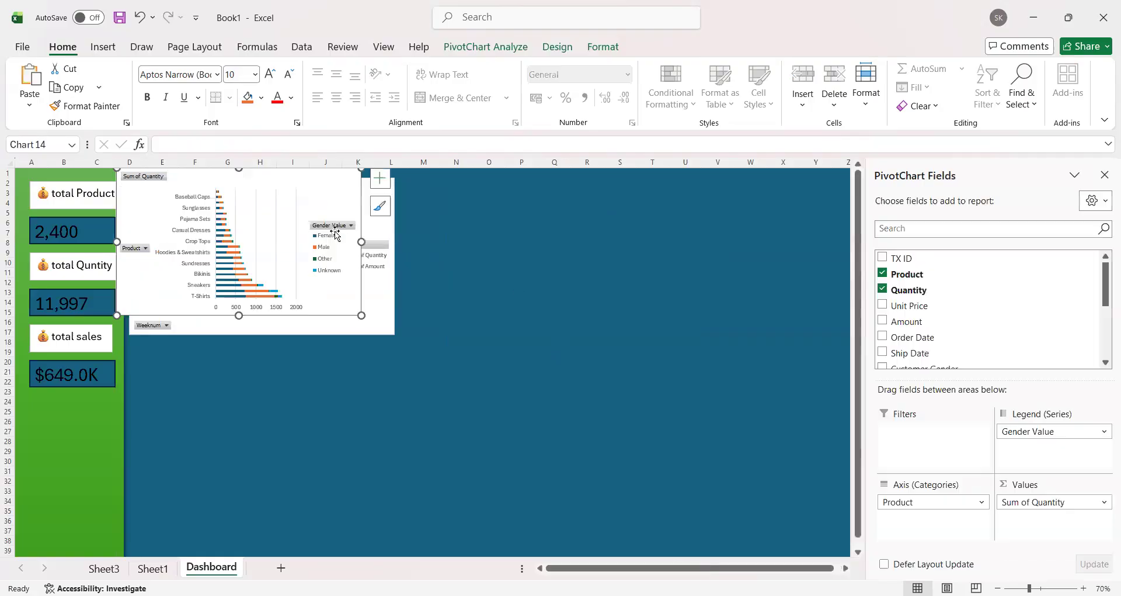
pyautogui.hotkey('ctrl', 'y')
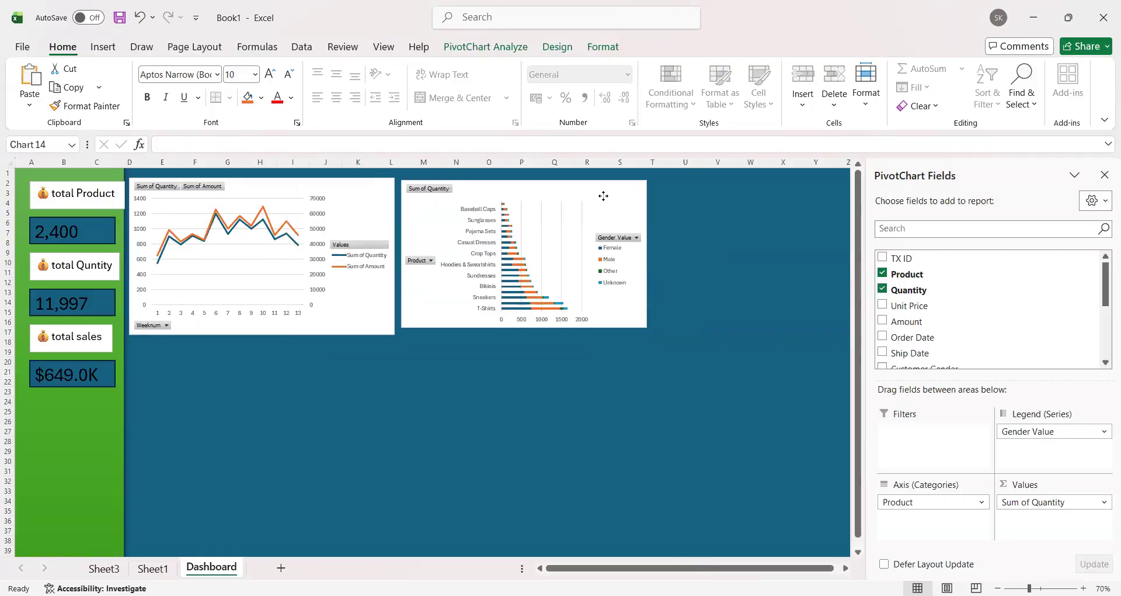
pyautogui.moveTo(609, 209); pyautogui.dragTo(608, 211)
pyautogui.moveTo(648, 323); pyautogui.dragTo(694, 333)
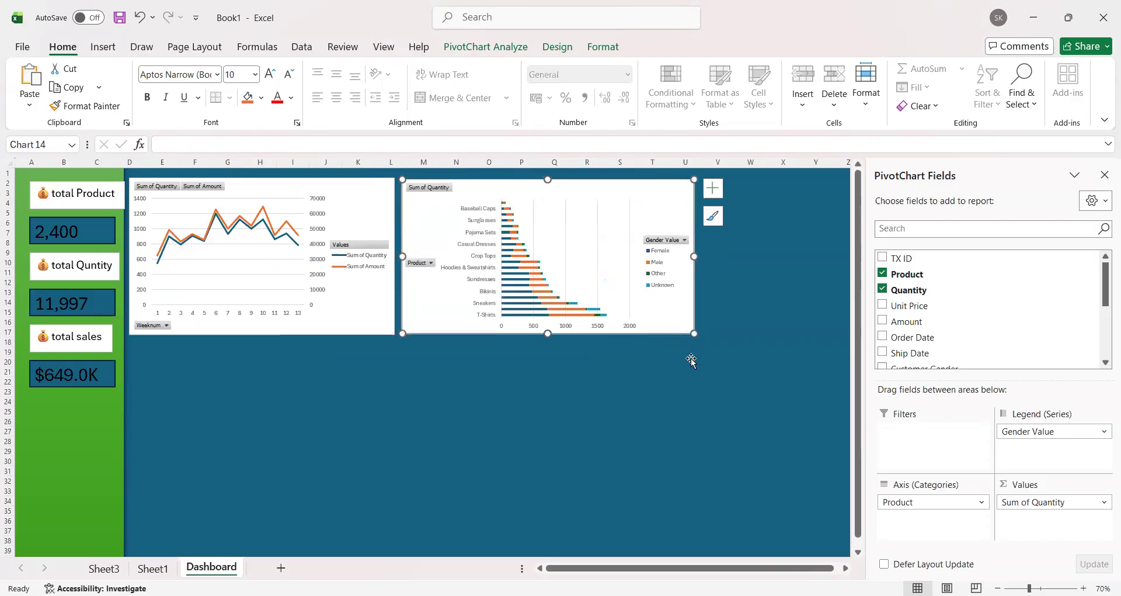
# Step: Name the product-by-gender PivotTable at A30 on Sheet3 "prod"
pyautogui.click(488, 46)
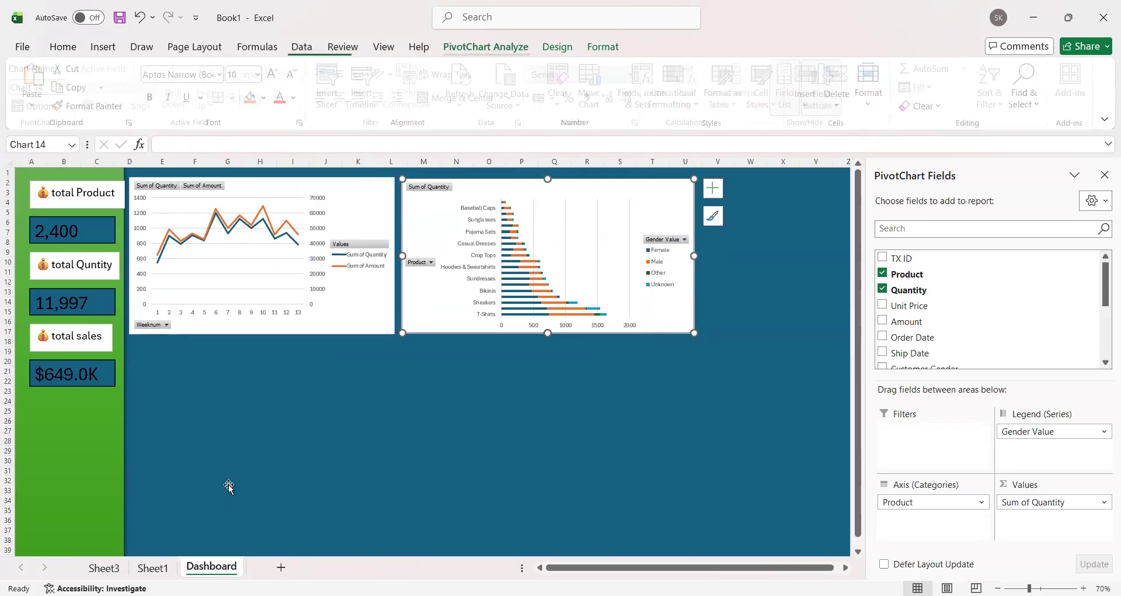
pyautogui.click(153, 568)
pyautogui.scroll(-1, 271, 347)
pyautogui.click(104, 568)
pyautogui.scroll(-3, 191, 305)
pyautogui.scroll(4, 190, 306)
pyautogui.moveTo(80, 263); pyautogui.dragTo(439, 532)
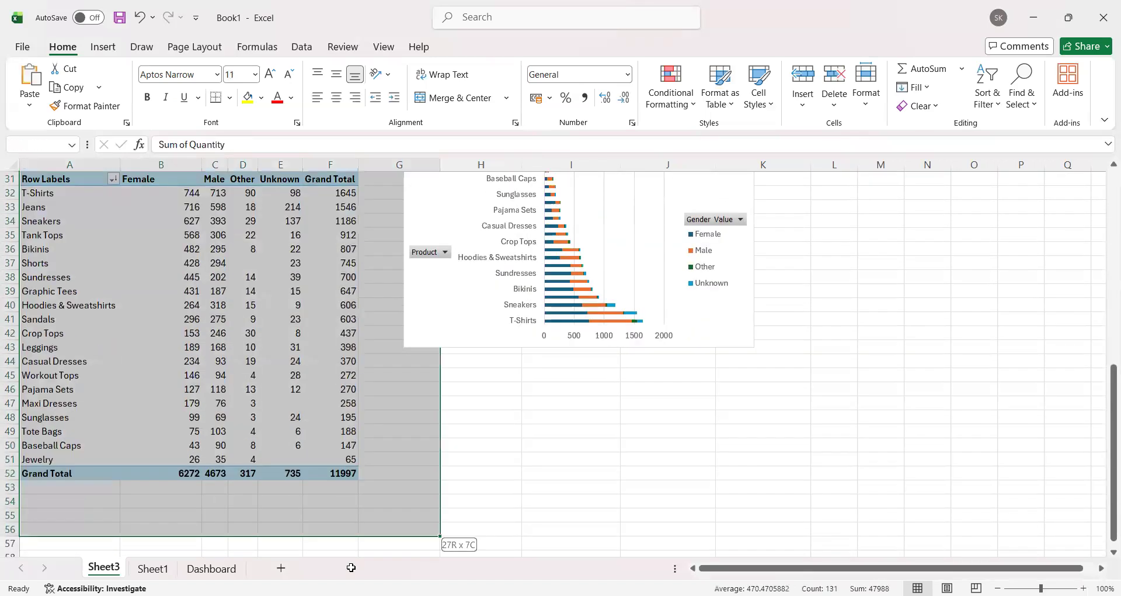
pyautogui.moveTo(348, 405); pyautogui.dragTo(348, 404)
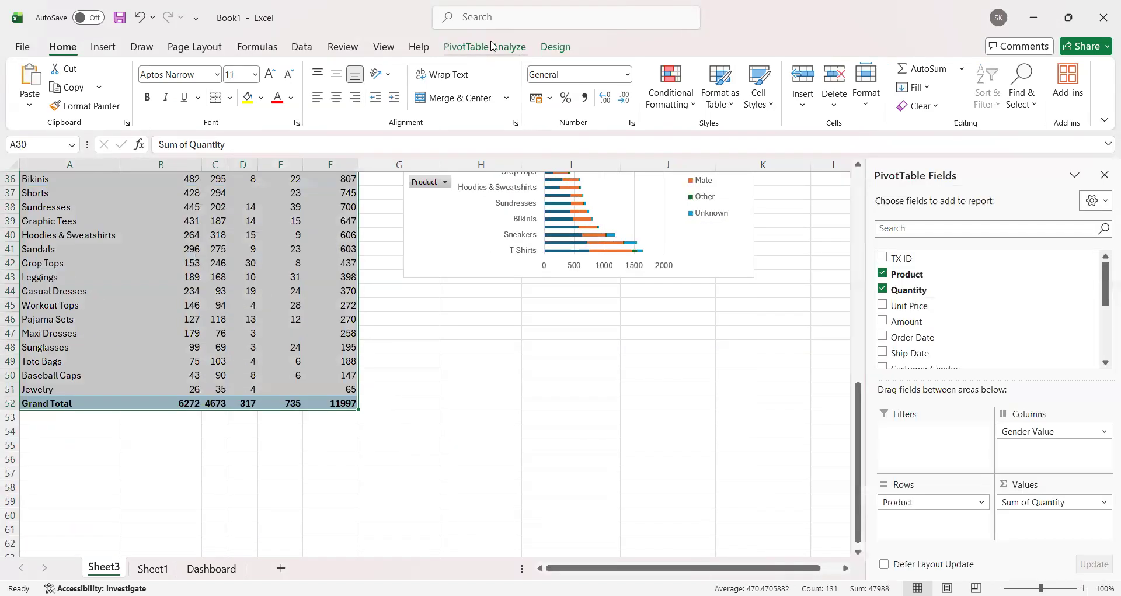
pyautogui.click(492, 47)
pyautogui.click(70, 89)
pyautogui.press('BackSpace')
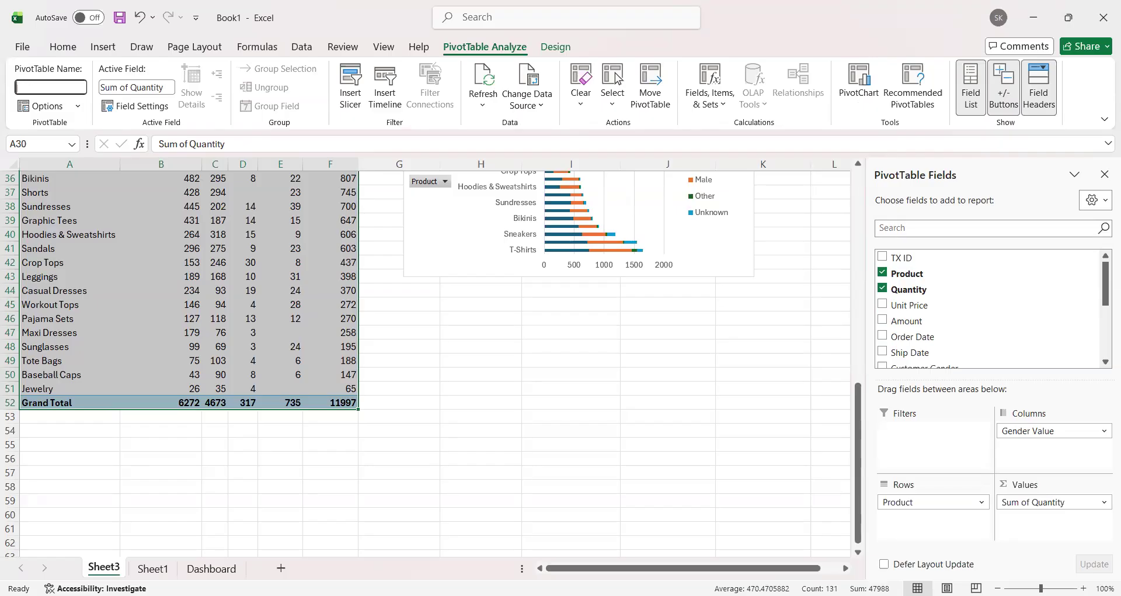
pyautogui.write('product sales')
pyautogui.click(408, 315)
# Step: Copy the product-by-gender PivotTable on Sheet3 and paste the copy at A59
pyautogui.scroll(-7, 218, 520)
pyautogui.scroll(11, 368, 440)
pyautogui.moveTo(58, 263); pyautogui.dragTo(338, 532)
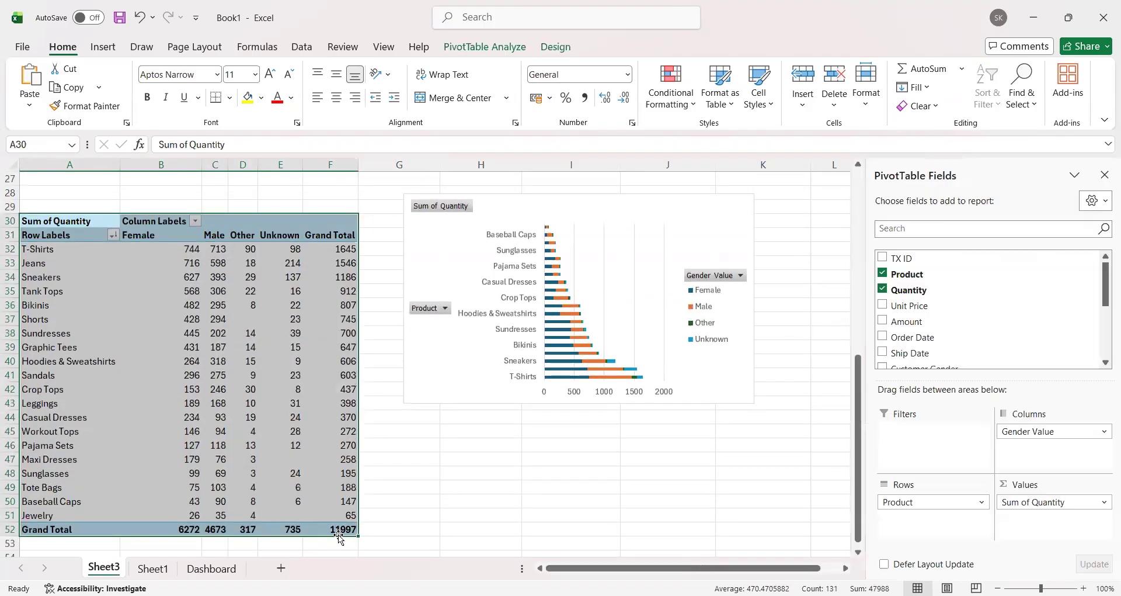
pyautogui.hotkey('ctrl', 'c')
pyautogui.scroll(-7, 160, 371)
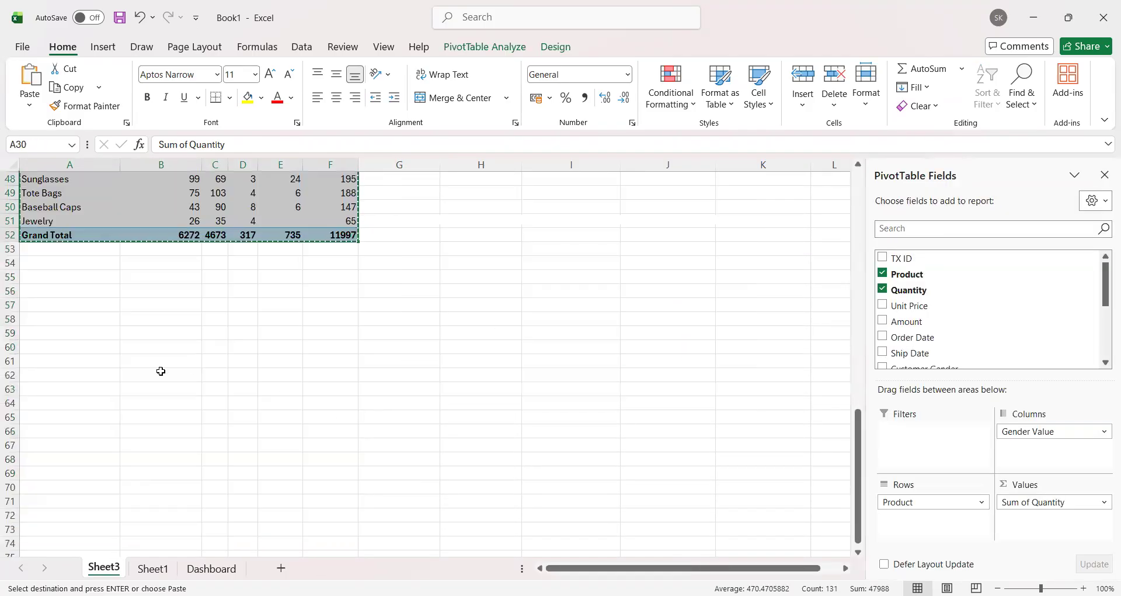
pyautogui.click(65, 337)
pyautogui.hotkey('ctrl', 'v')
pyautogui.scroll(-2, 535, 365)
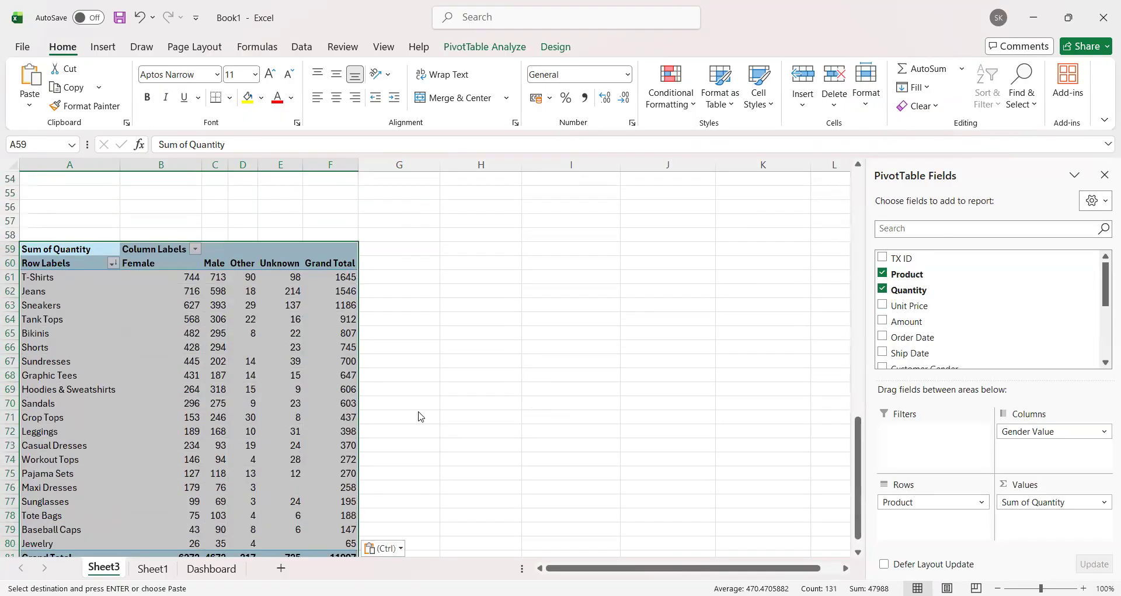
# Step: Rebuild the PivotTable at A59 with Days to Deliver as rows and Count of TX ID as values, removing Product, Quantity and Gender Value
pyautogui.hotkey('alt', 'F1')
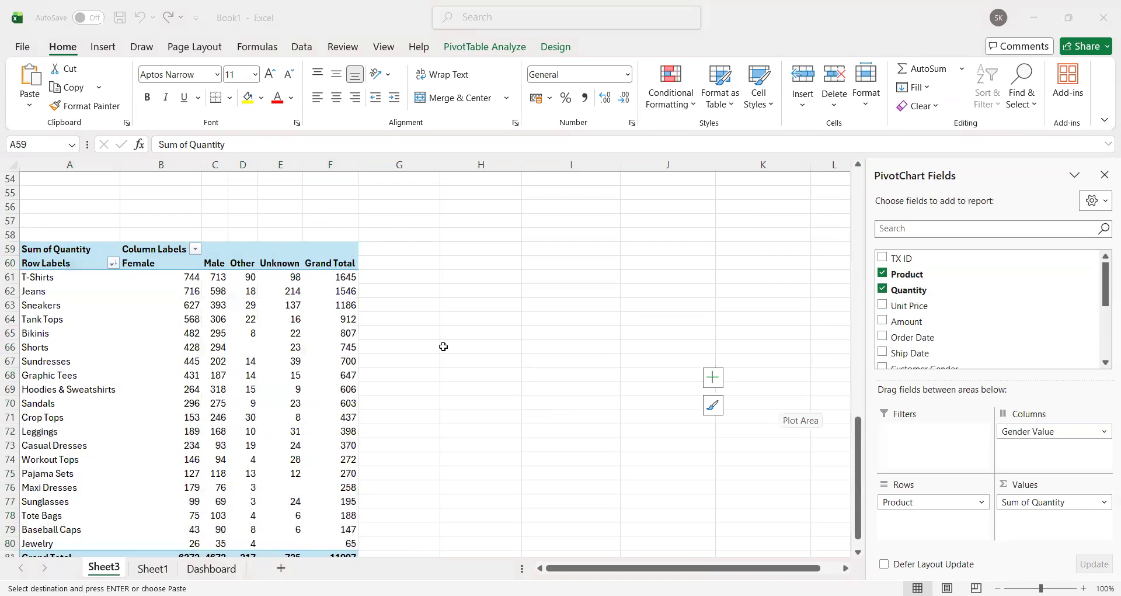
pyautogui.moveTo(930, 502); pyautogui.dragTo(839, 418)
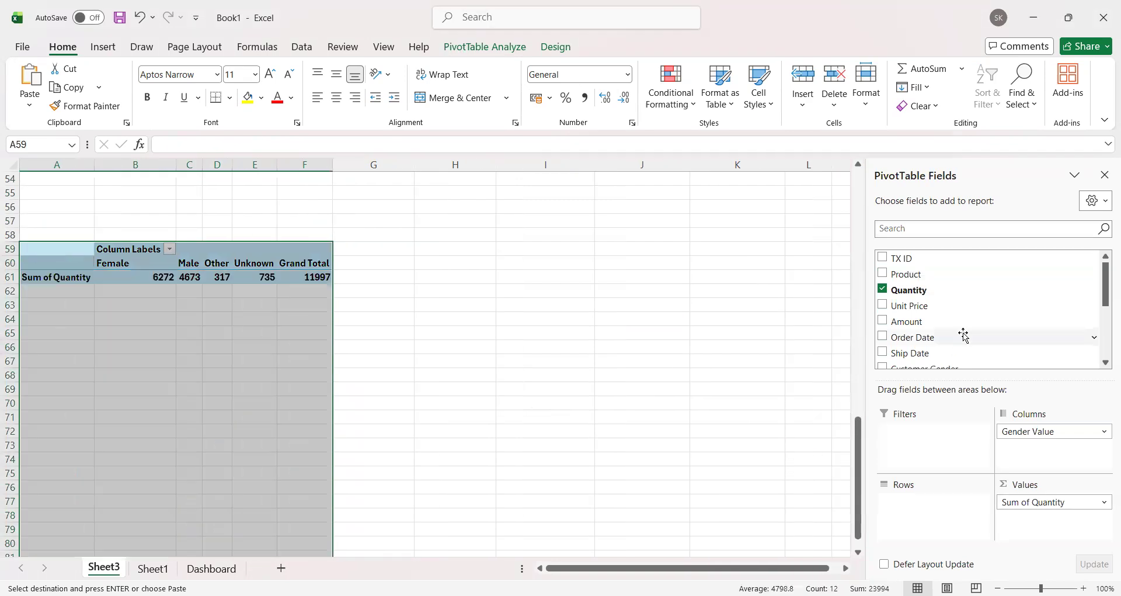
pyautogui.scroll(-3, 964, 327)
pyautogui.scroll(-1, 964, 321)
pyautogui.moveTo(956, 314); pyautogui.dragTo(955, 480)
pyautogui.moveTo(1047, 502); pyautogui.dragTo(835, 429)
pyautogui.moveTo(1054, 429); pyautogui.dragTo(844, 436)
pyautogui.scroll(5, 961, 327)
pyautogui.moveTo(949, 264); pyautogui.dragTo(1027, 485)
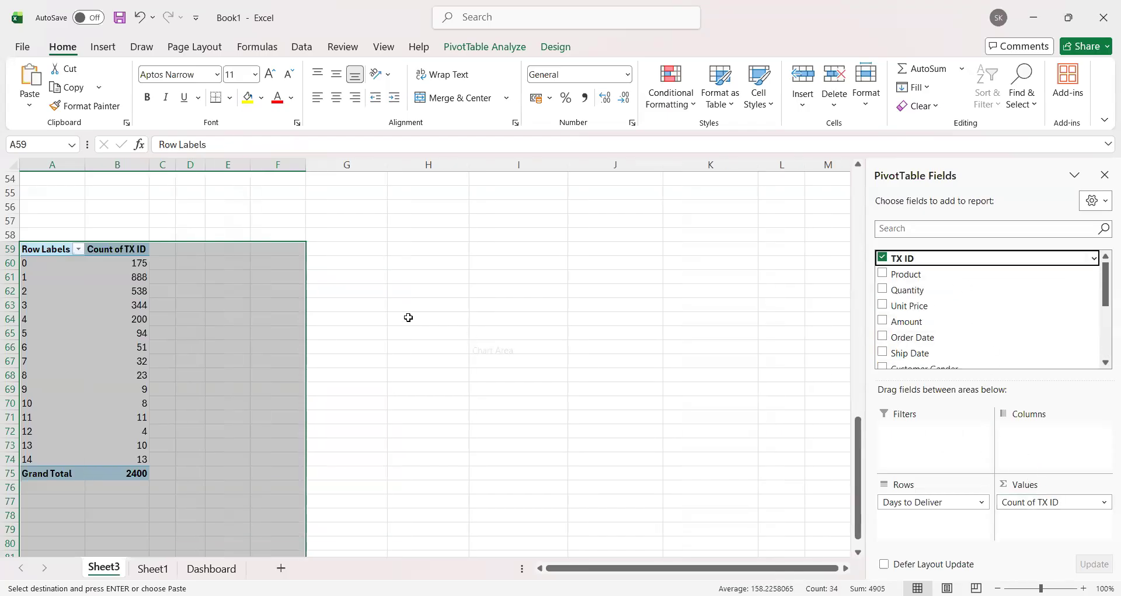
# Step: Sort the delivery days in the PivotTable at A59 by Count of TX ID from largest to smallest
pyautogui.click(216, 360)
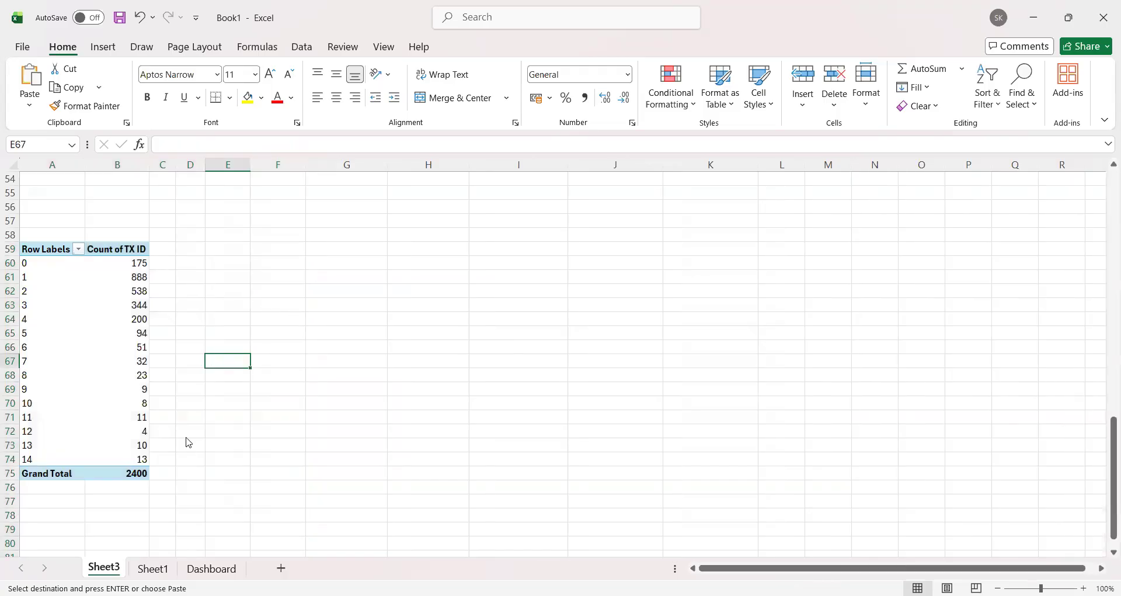
pyautogui.rightClick(120, 262)
pyautogui.moveTo(275, 409)
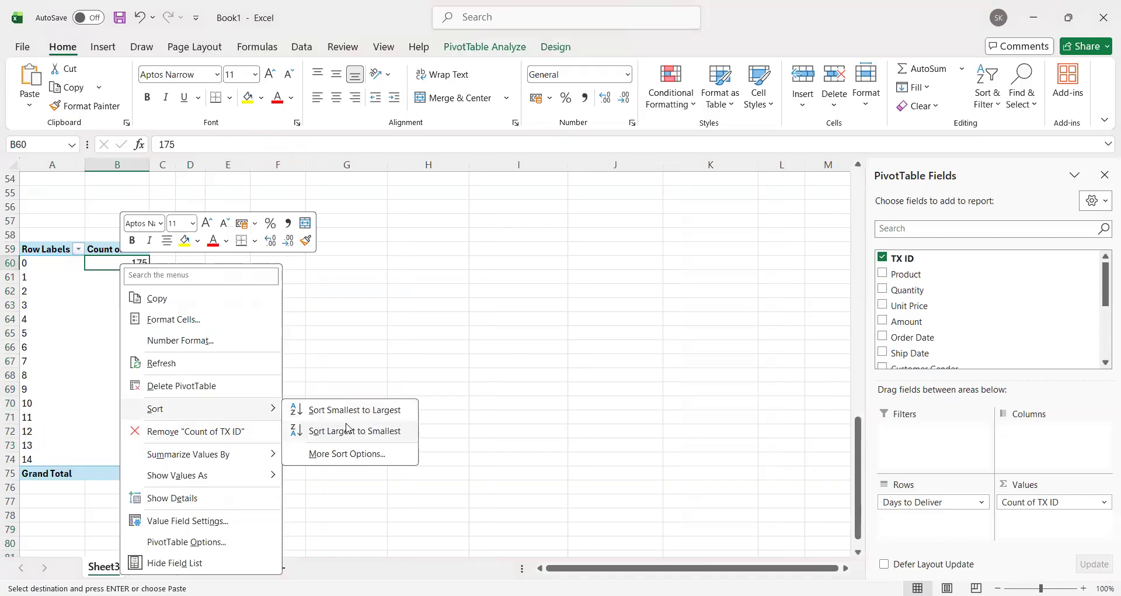
pyautogui.click(347, 430)
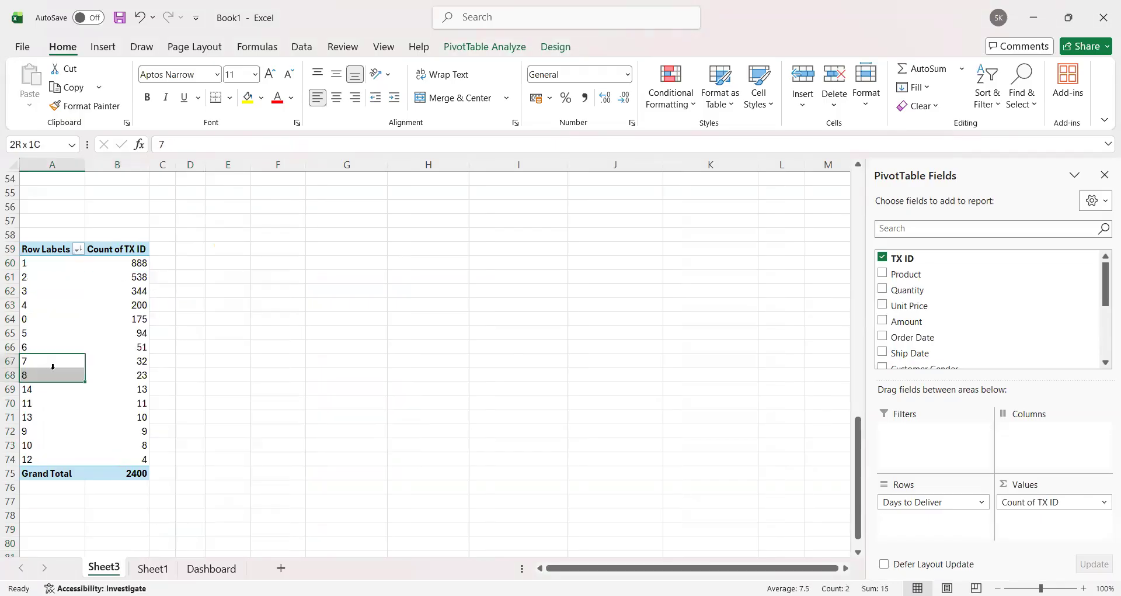
# Step: Compare the transaction counts of the most and least frequent delivery days in the sorted PivotTable
pyautogui.click(110, 294)
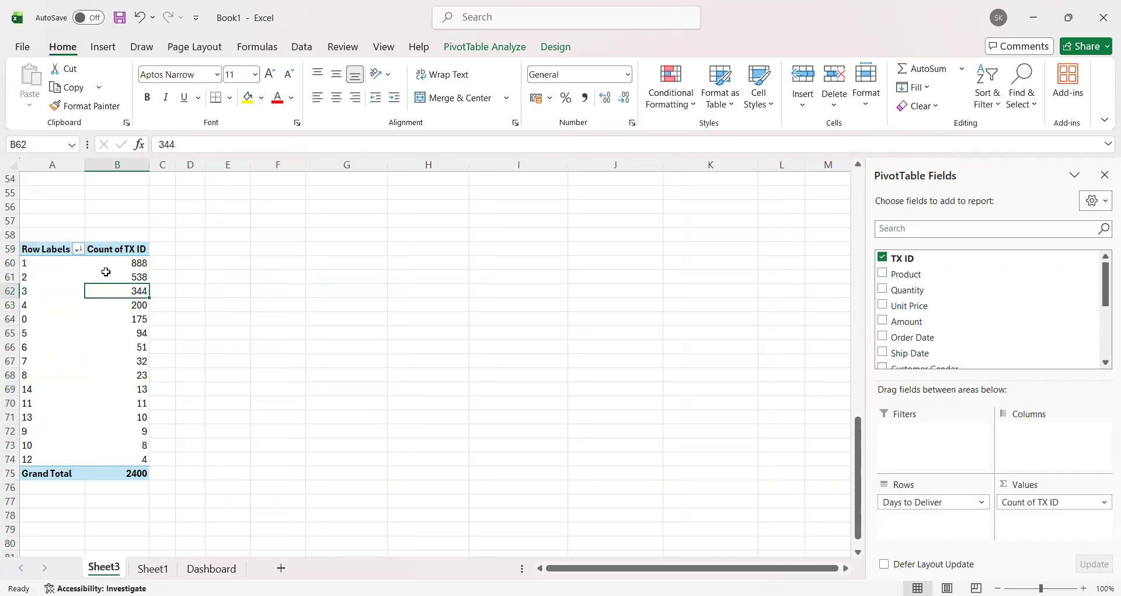
pyautogui.click(30, 461)
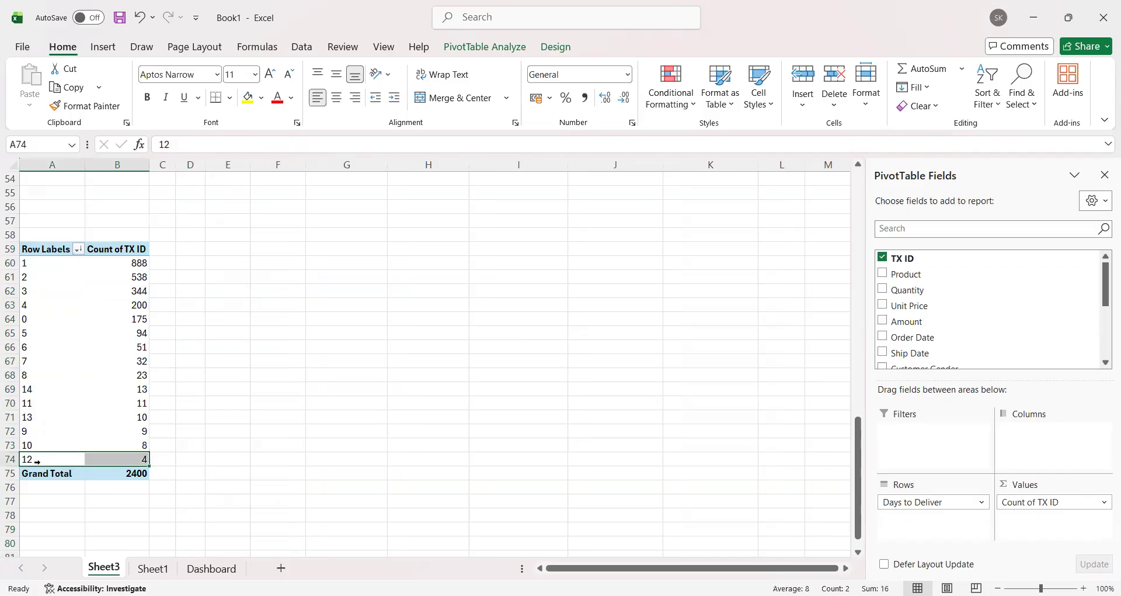
pyautogui.click(134, 460)
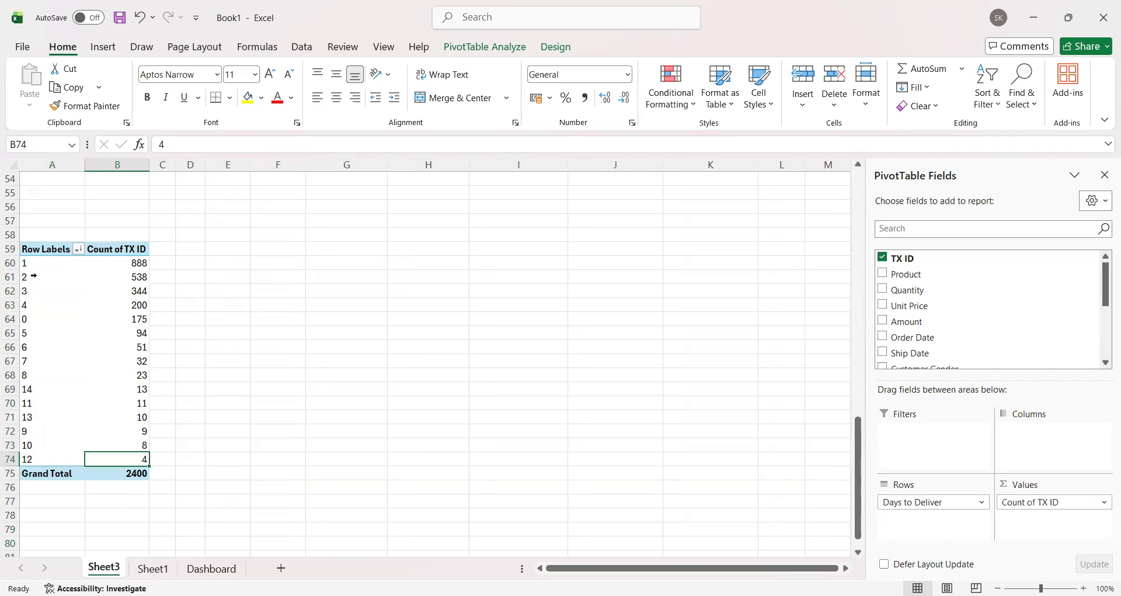
pyautogui.click(131, 268)
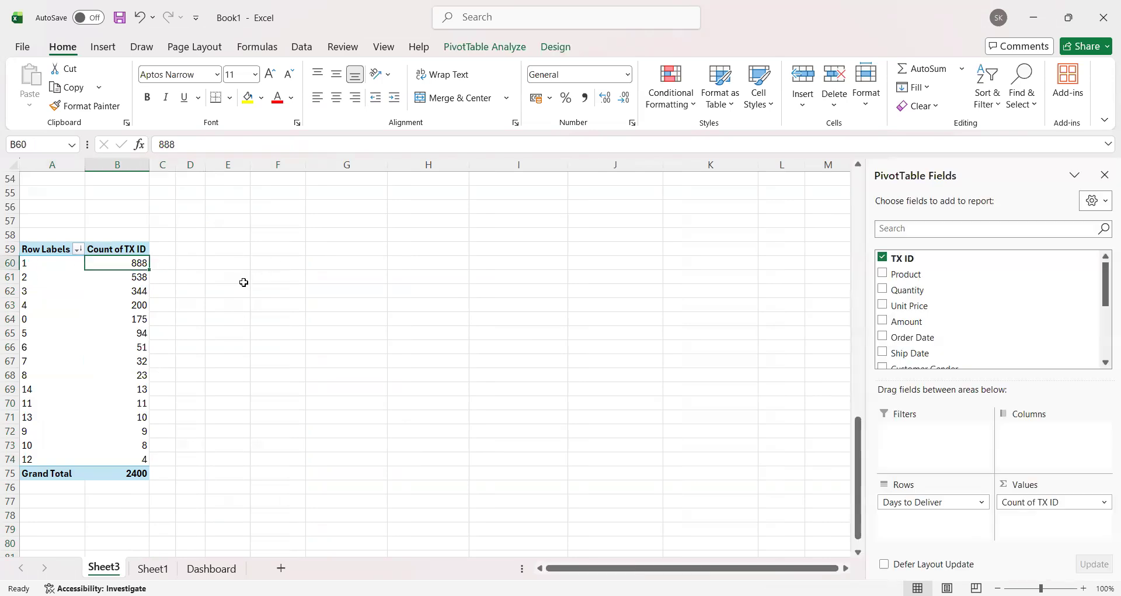
pyautogui.click(22, 263)
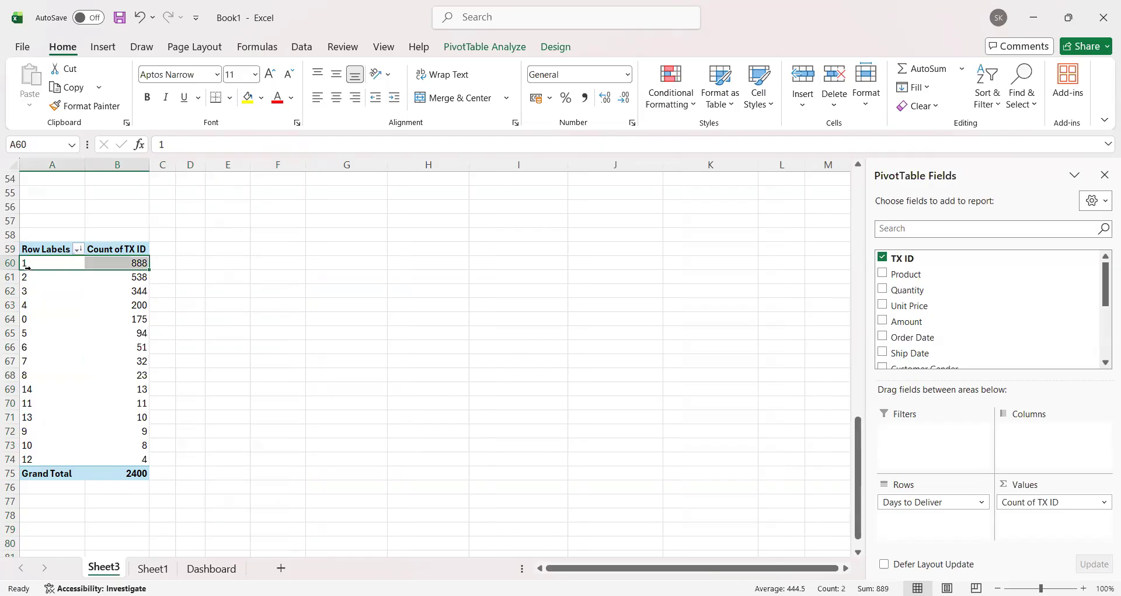
pyautogui.click(133, 280)
pyautogui.click(130, 459)
pyautogui.click(44, 459)
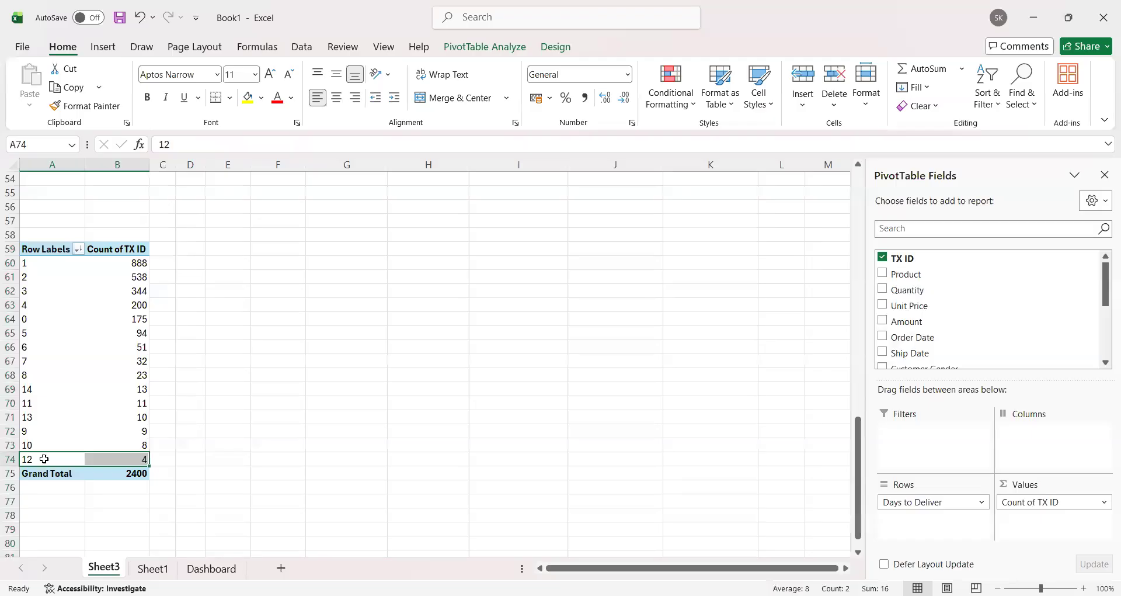
pyautogui.click(134, 300)
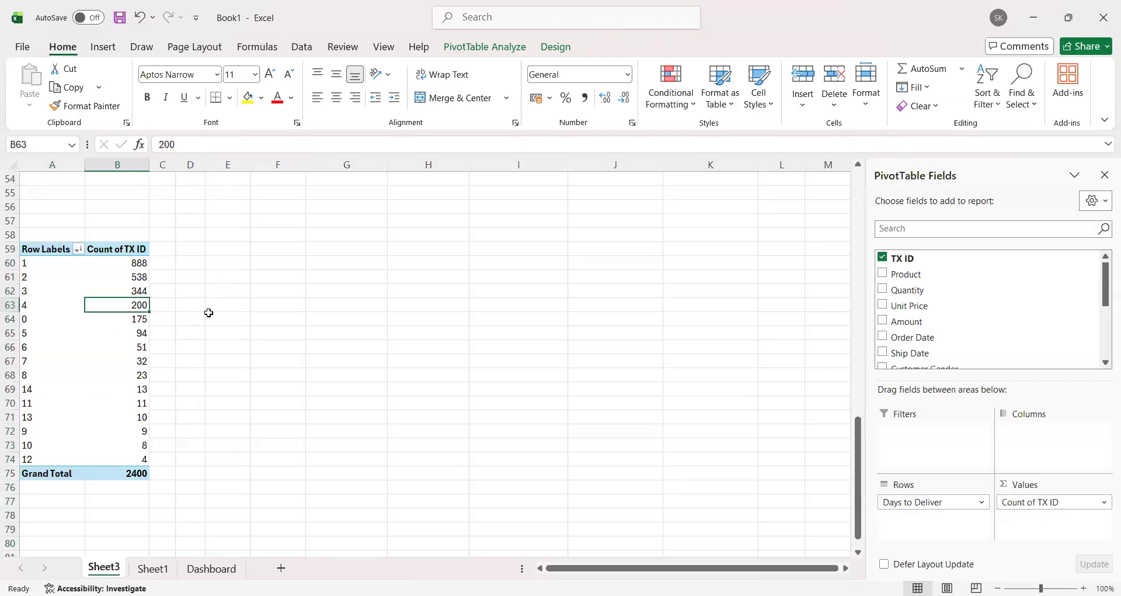
# Step: Insert a 2-D stacked column PivotChart from the Days to Deliver PivotTable at A59
pyautogui.moveTo(60, 247); pyautogui.dragTo(138, 473)
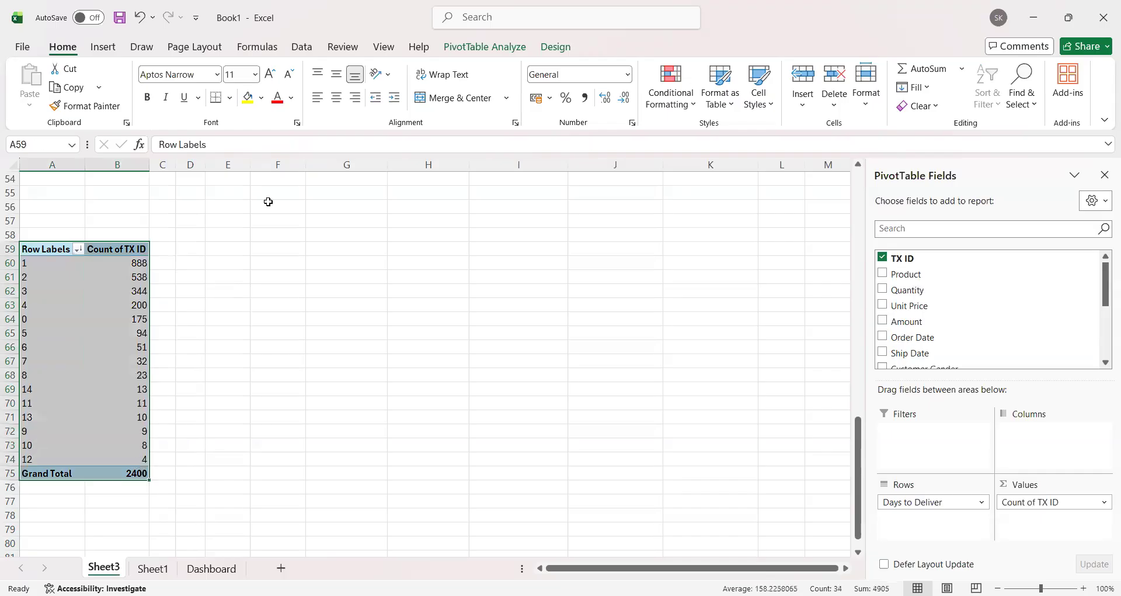
pyautogui.click(105, 48)
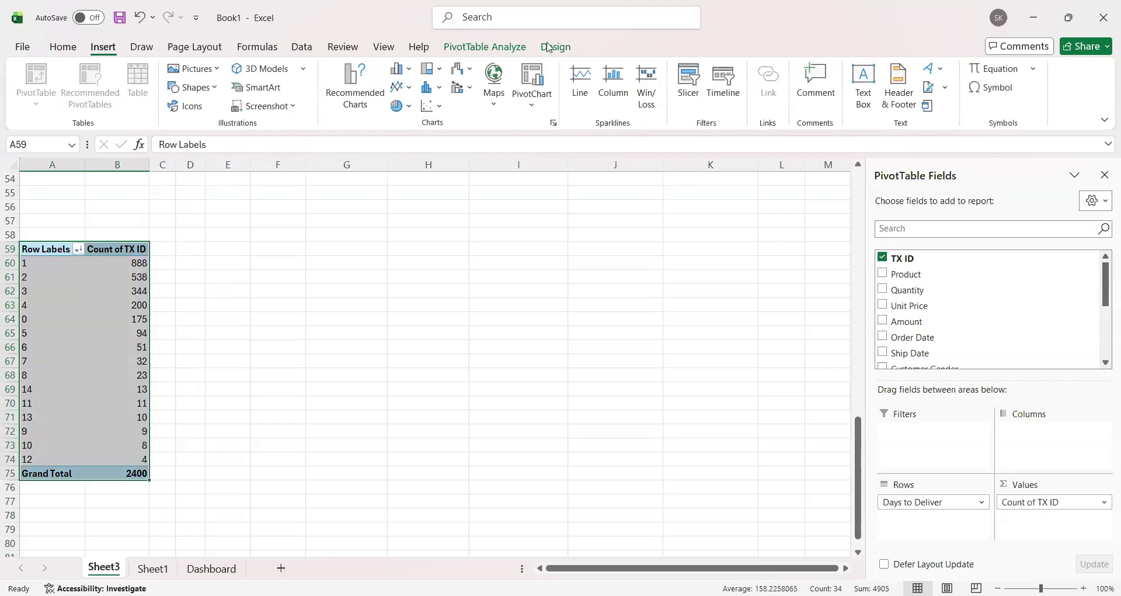
pyautogui.click(408, 70)
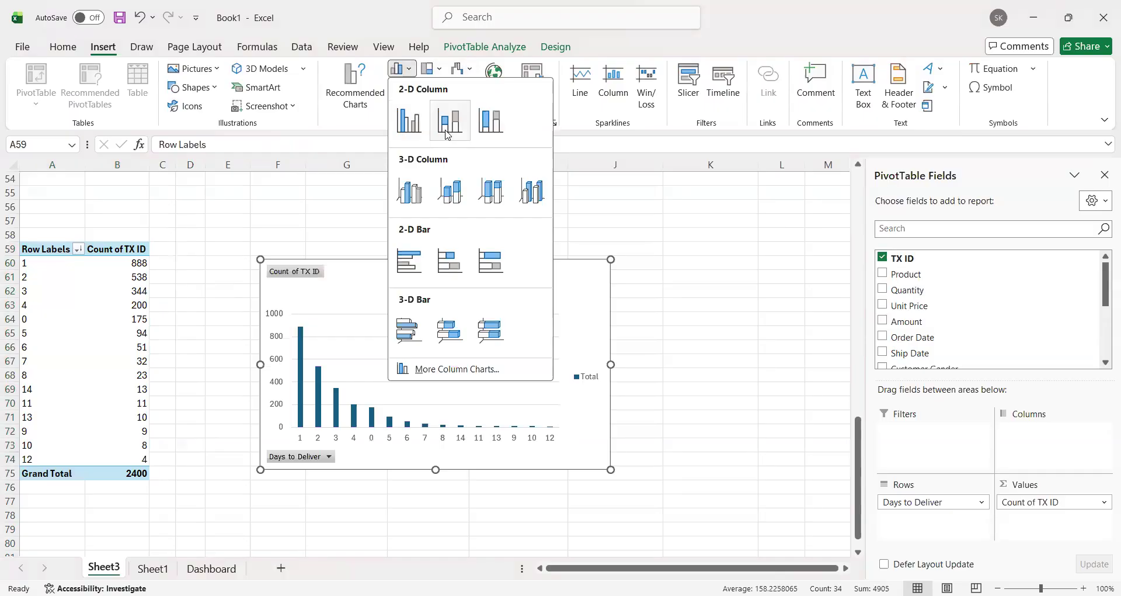
pyautogui.click(447, 134)
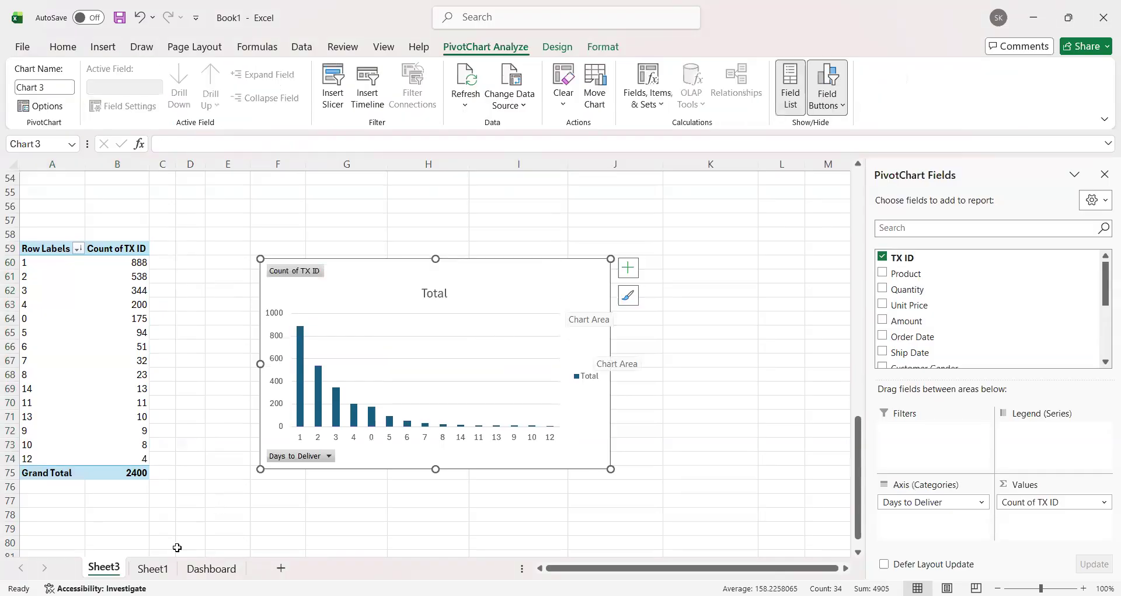
# Step: Place a copy of the Days to Deliver column chart on the Dashboard below the weekly line chart and enlarge it to the same width
pyautogui.click(211, 568)
pyautogui.click(597, 390)
pyautogui.hotkey('ctrl', 'v')
pyautogui.moveTo(289, 268); pyautogui.dragTo(279, 357)
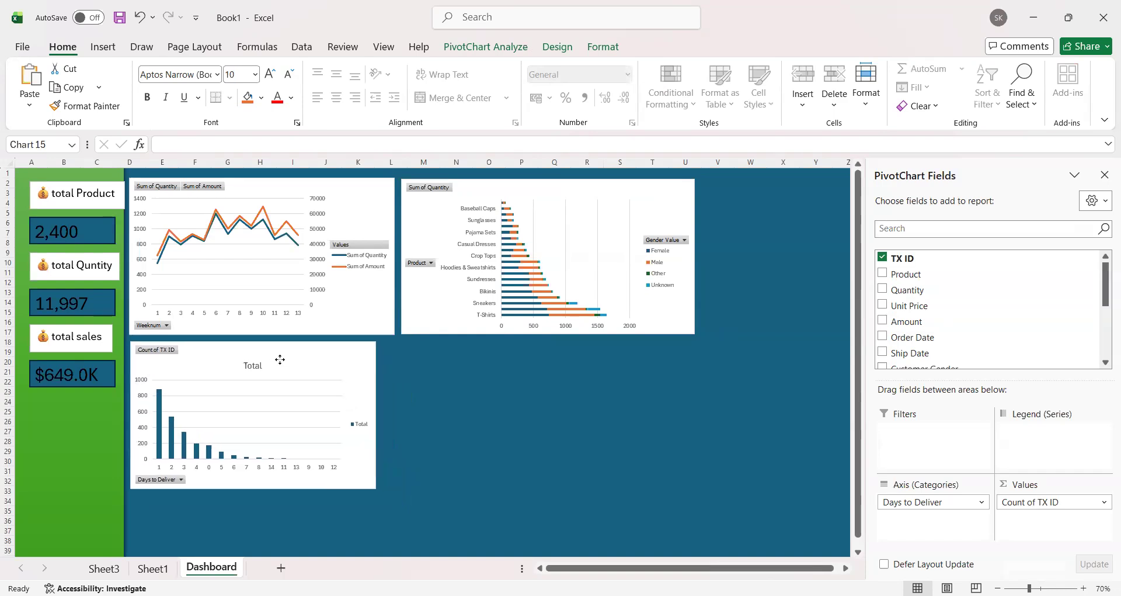
pyautogui.moveTo(373, 486); pyautogui.dragTo(395, 533)
pyautogui.scroll(1, 521, 477)
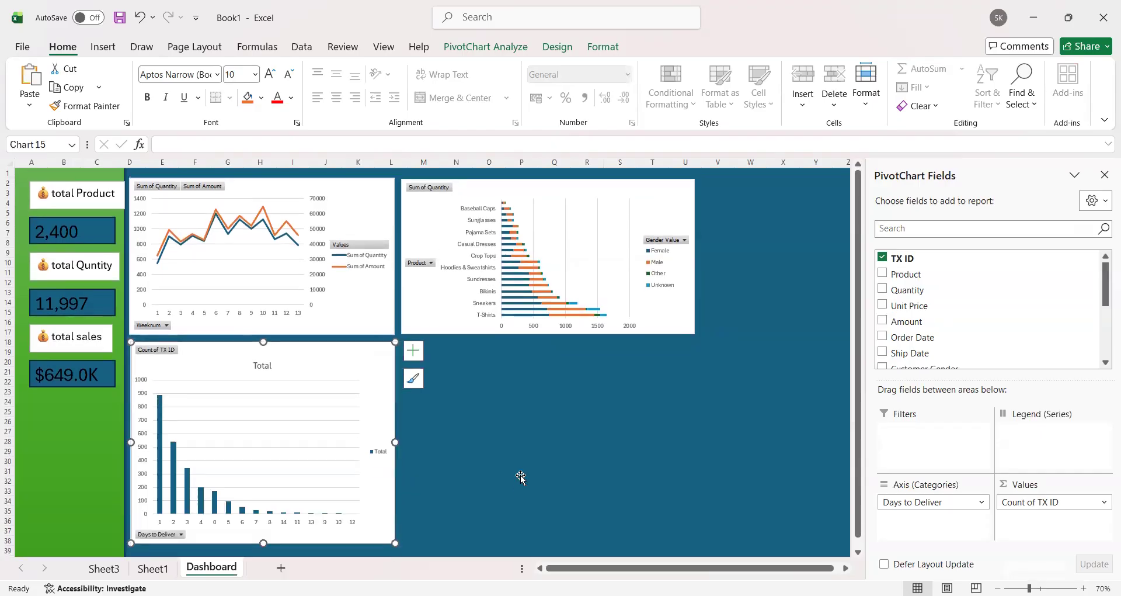
pyautogui.click(521, 478)
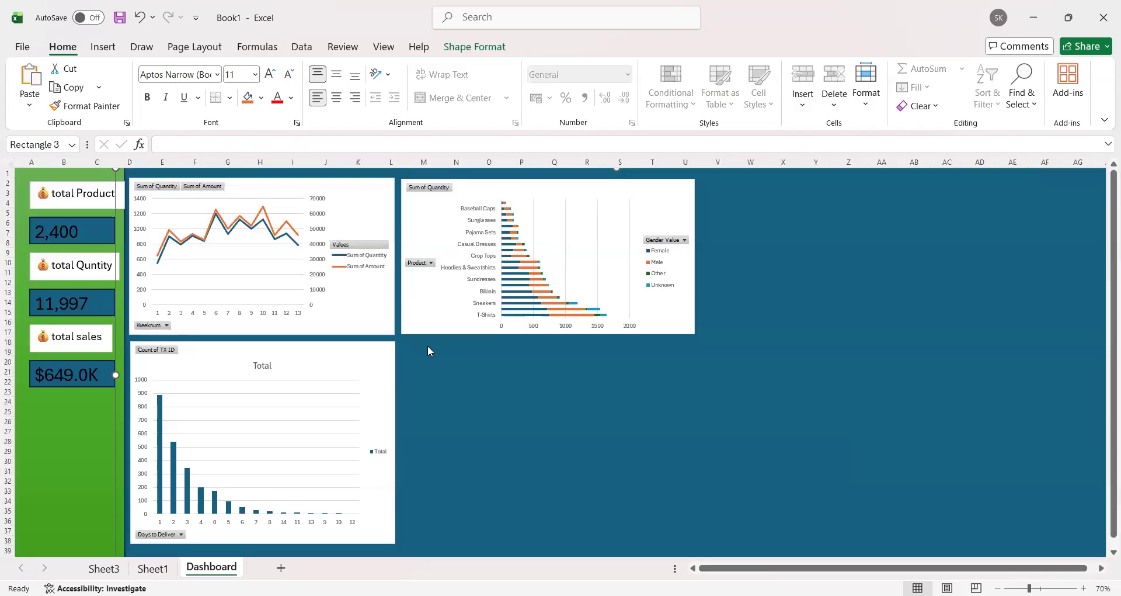
pyautogui.hotkey('ctrl', 'z')
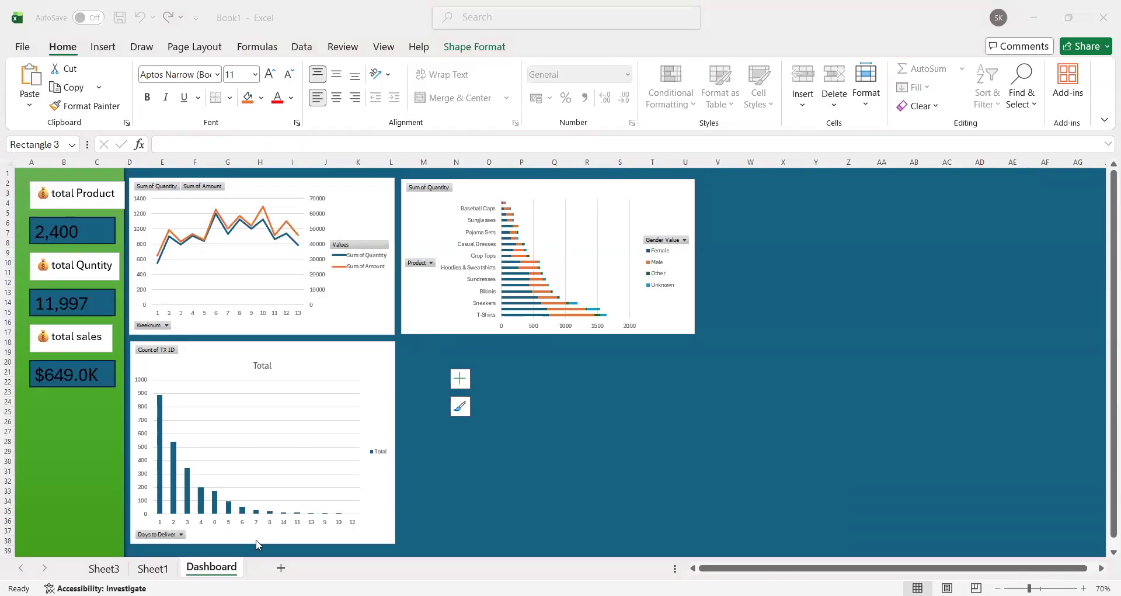
# Step: Name the Days to Deliver PivotTable at A59 on Sheet3 "most sales"
pyautogui.click(153, 568)
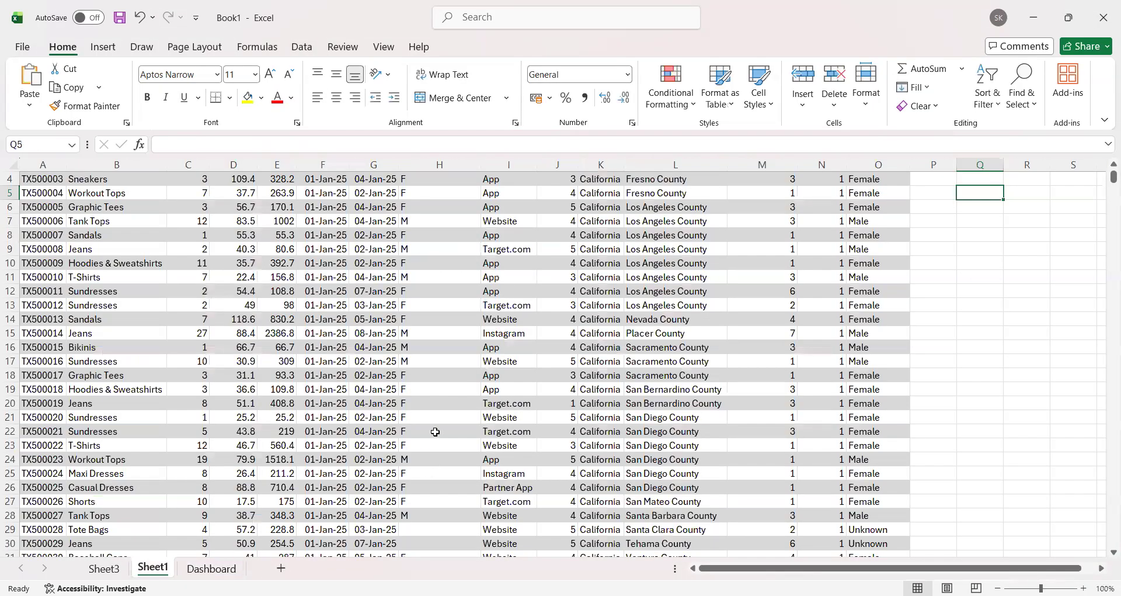
pyautogui.scroll(1, 433, 432)
pyautogui.click(104, 568)
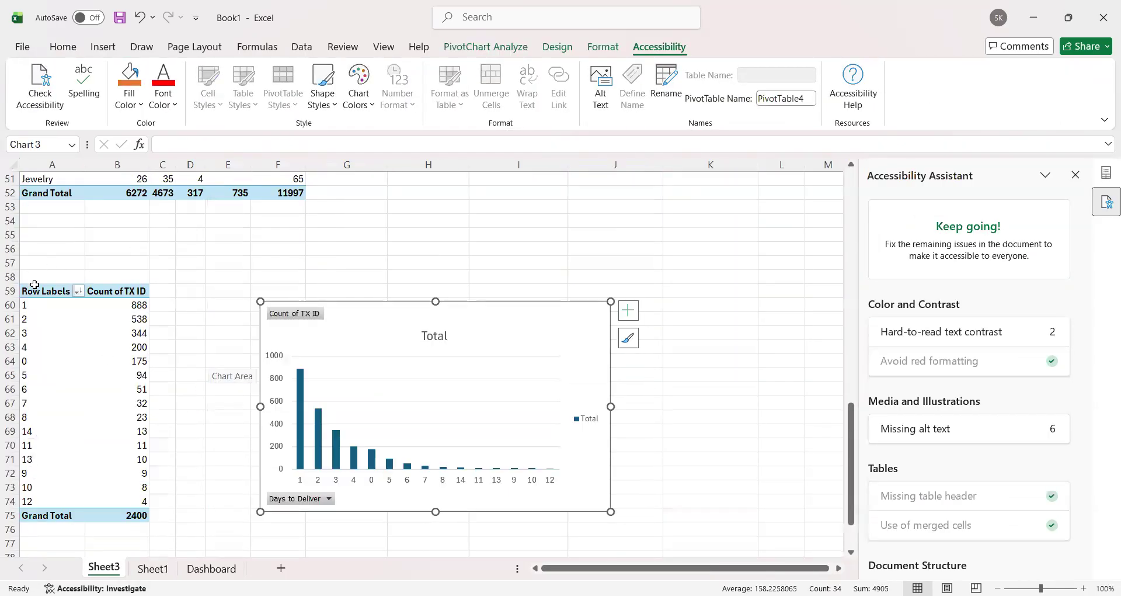
pyautogui.click(44, 291)
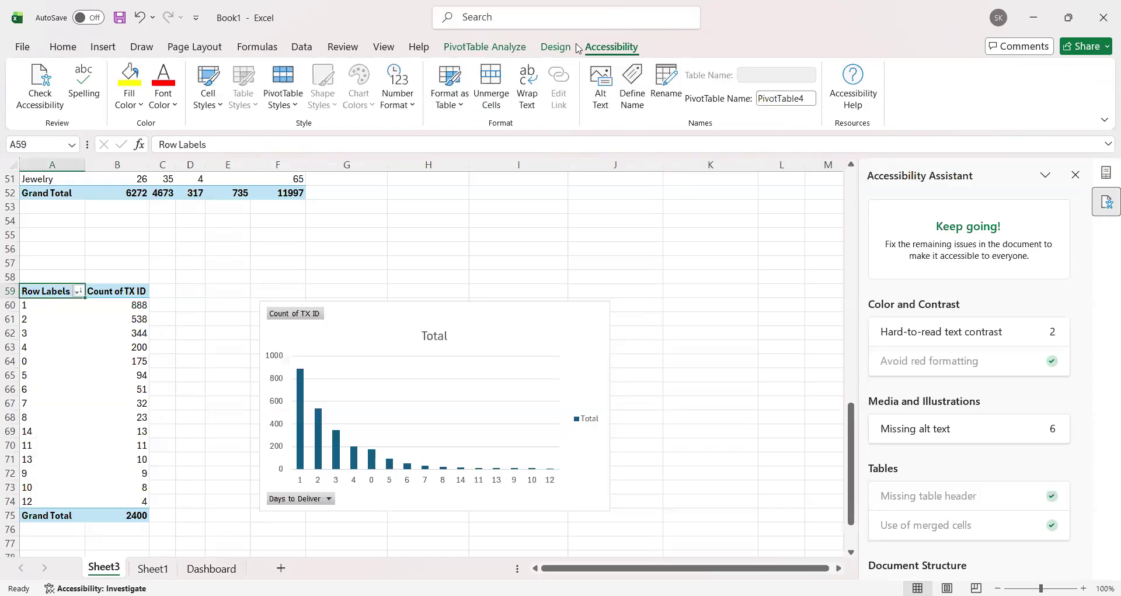
pyautogui.click(474, 48)
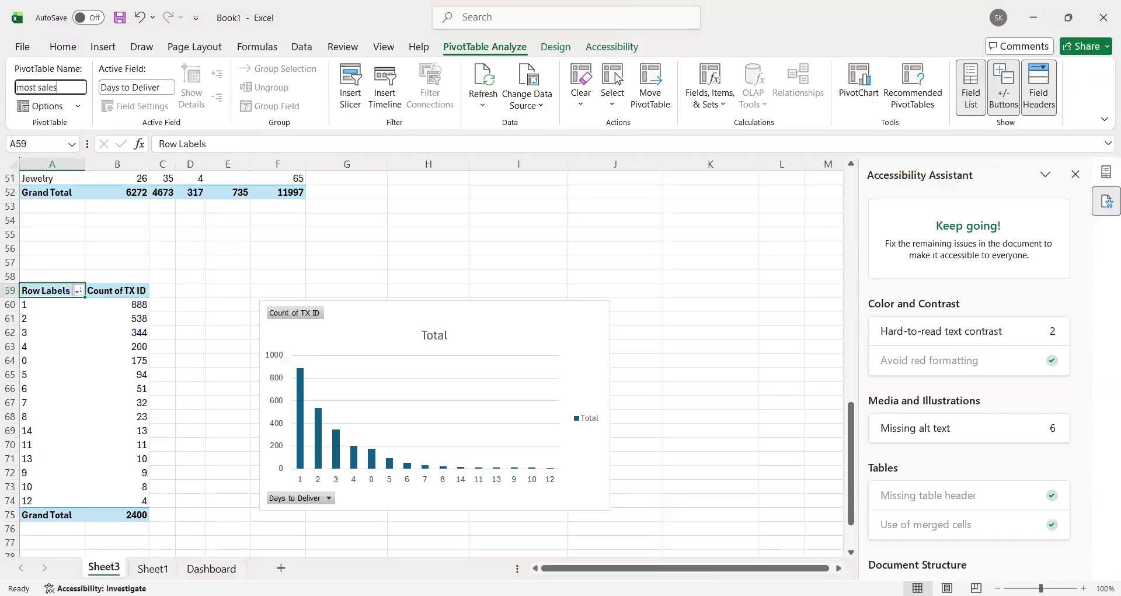
pyautogui.click(447, 247)
# Step: Copy the Days to Deliver PivotTable on Sheet3 and paste the copy at A83
pyautogui.scroll(-6, 233, 275)
pyautogui.scroll(2, 56, 250)
pyautogui.scroll(2, 57, 250)
pyautogui.moveTo(38, 208); pyautogui.dragTo(114, 435)
pyautogui.hotkey('ctrl', 'c')
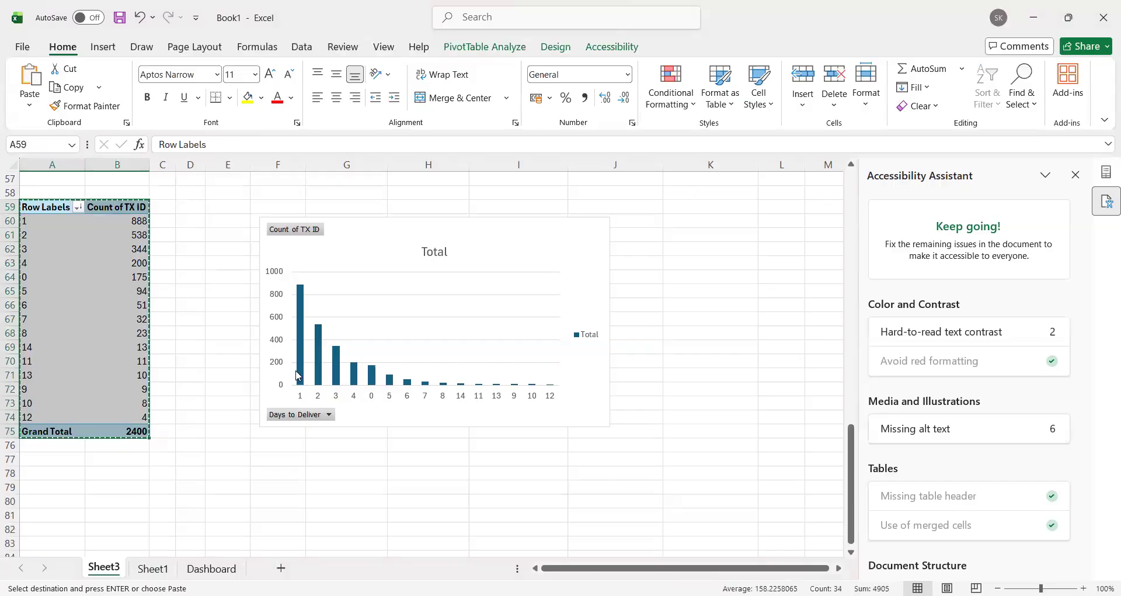
pyautogui.scroll(-5, 164, 367)
pyautogui.click(50, 333)
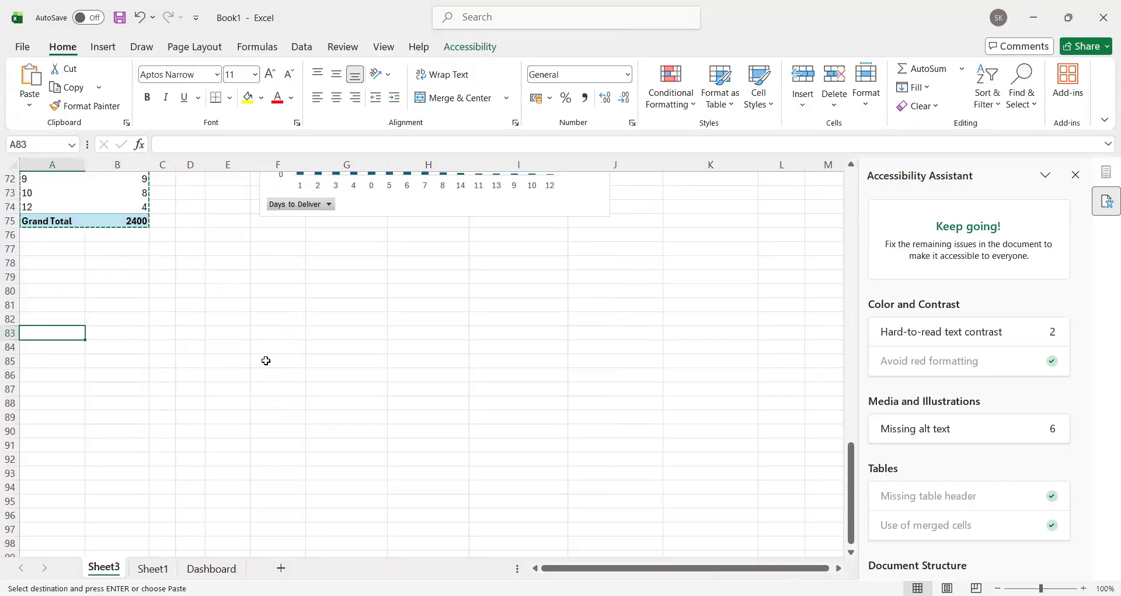
pyautogui.hotkey('ctrl', 'v')
pyautogui.scroll(-3, 174, 265)
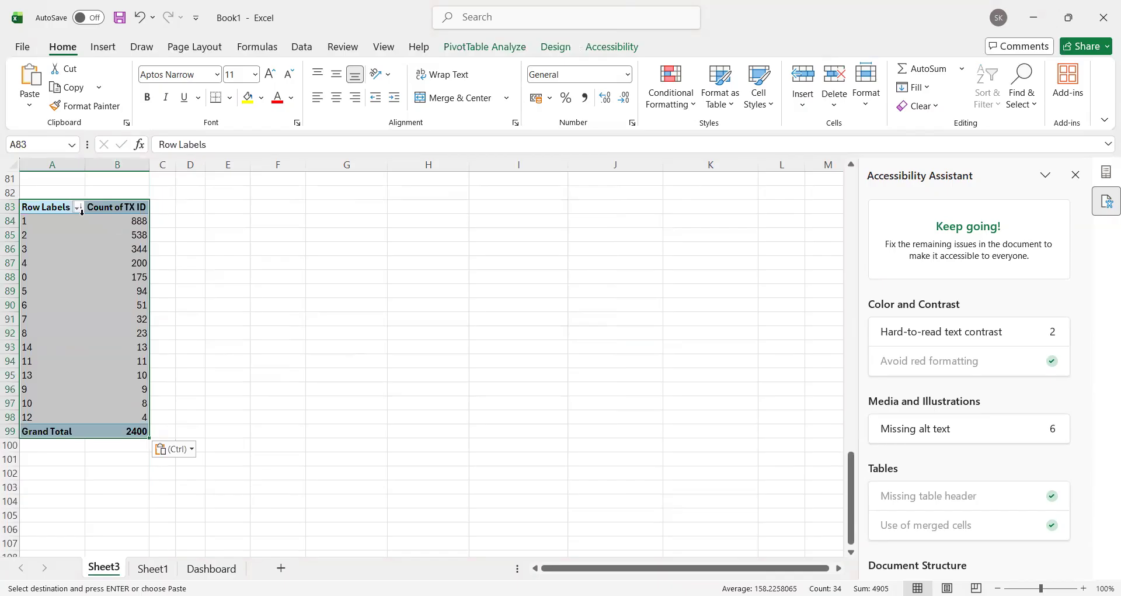
pyautogui.press('alt')
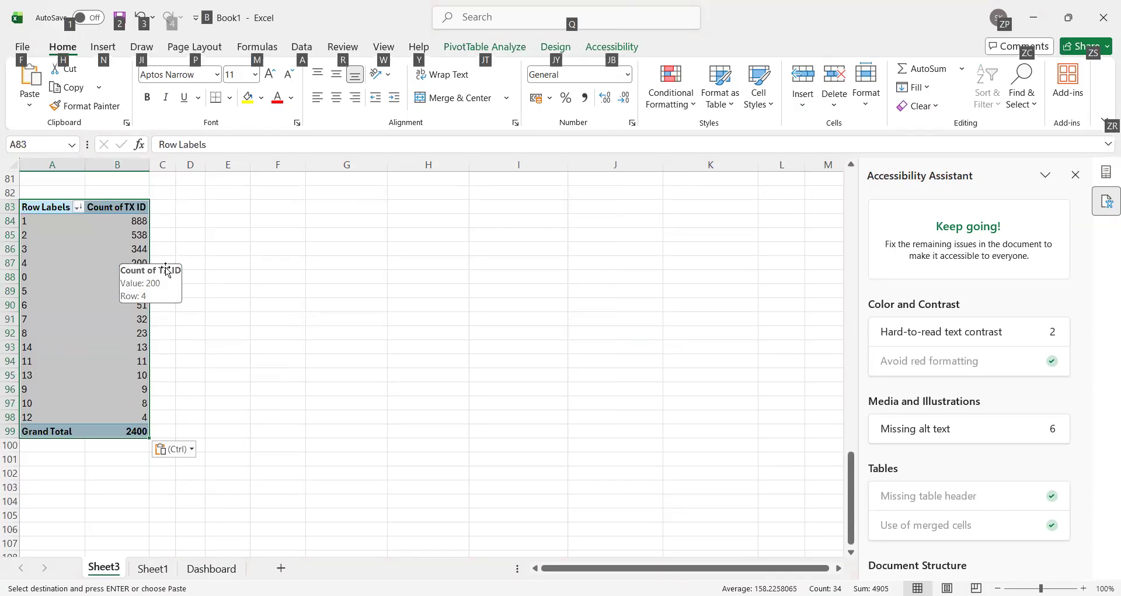
pyautogui.hotkey('alt', 'F1')
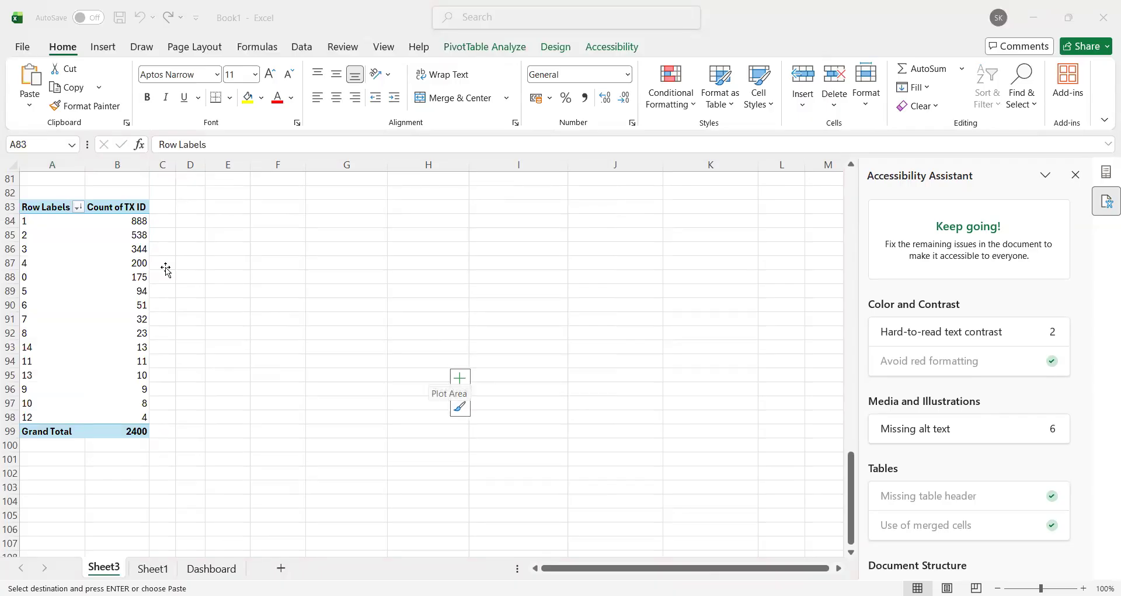
pyautogui.hotkey('ctrl', 'v')
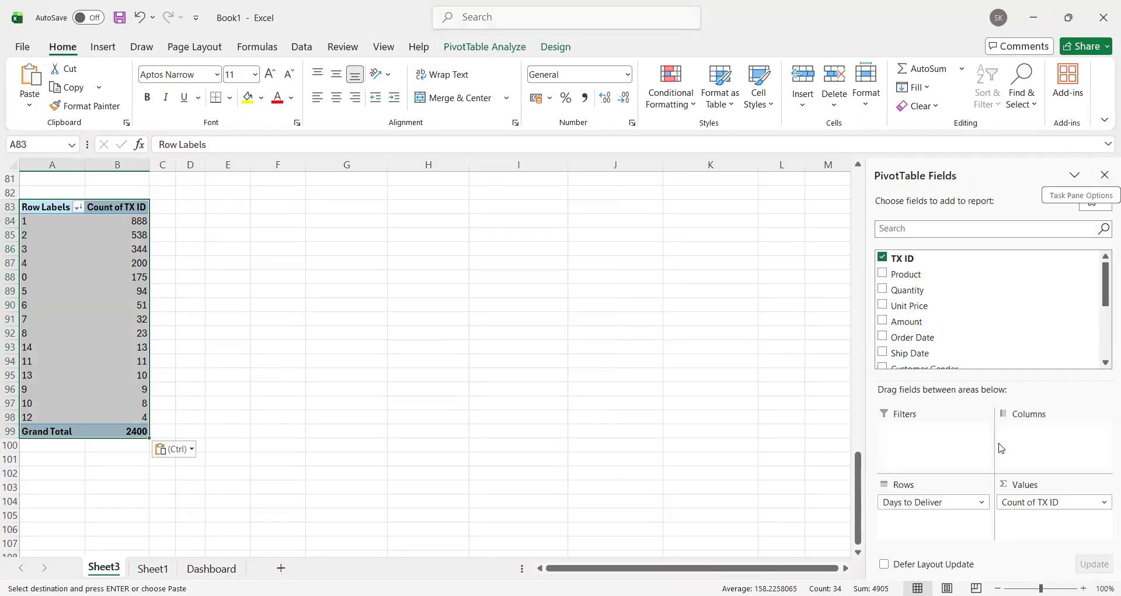
# Step: Replace Days to Deliver with County and State as the row fields of the PivotTable at A83
pyautogui.moveTo(917, 501); pyautogui.dragTo(916, 388)
pyautogui.scroll(-5, 951, 339)
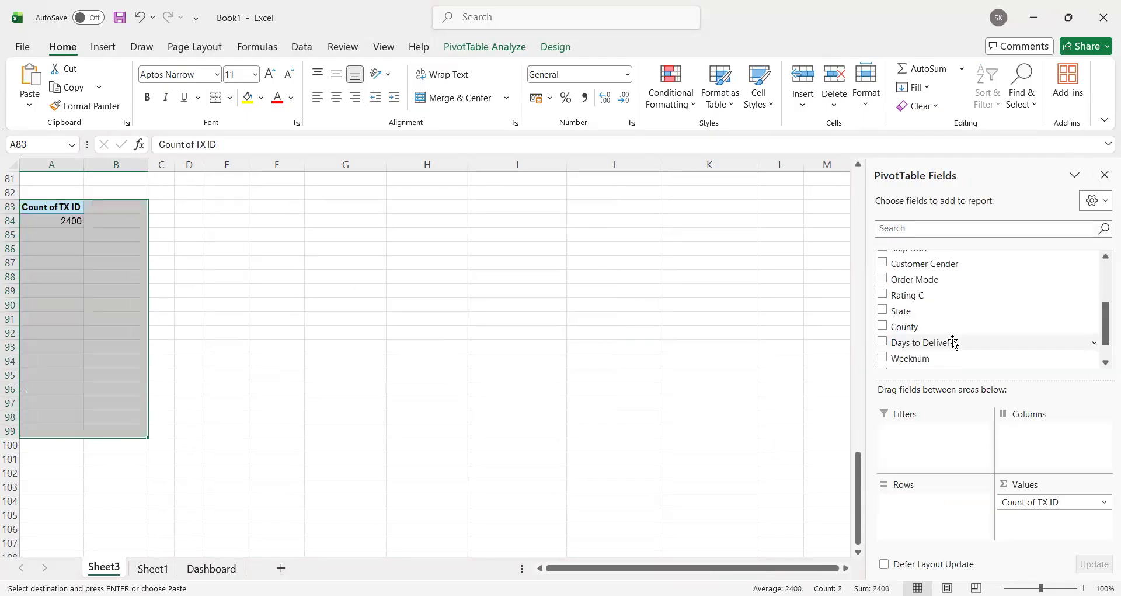
pyautogui.moveTo(933, 298); pyautogui.dragTo(931, 501)
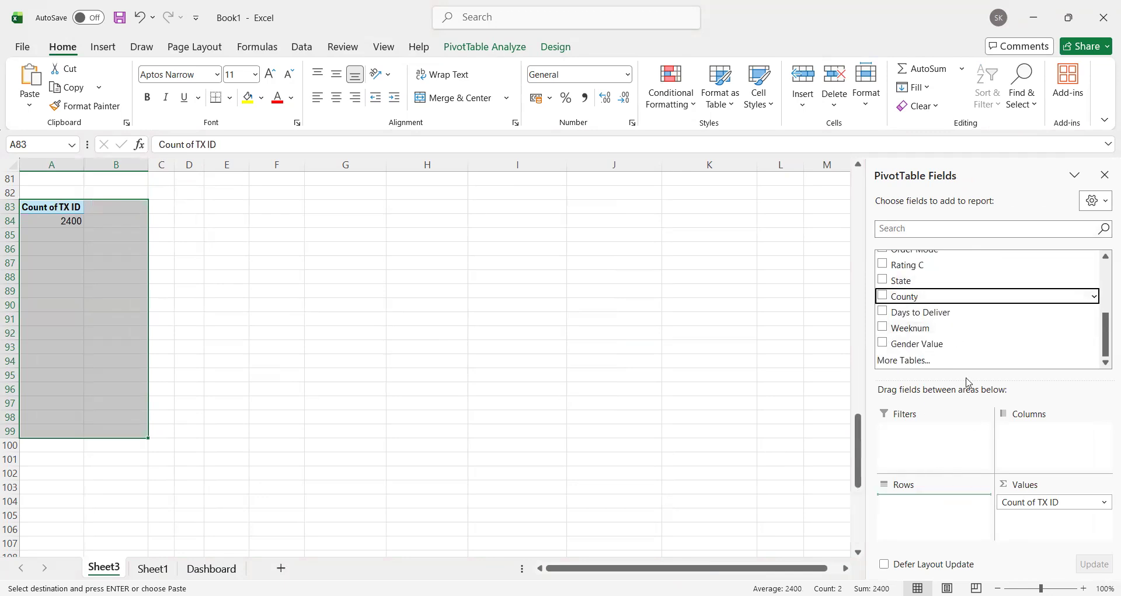
pyautogui.moveTo(920, 370); pyautogui.dragTo(928, 478)
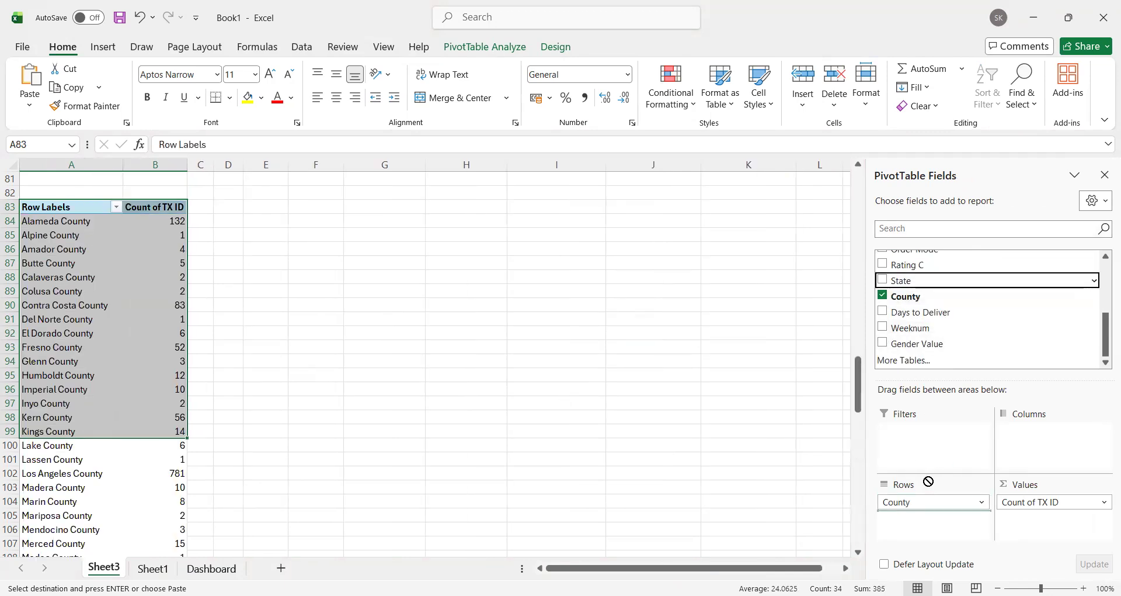
# Step: Replace the TX ID count in the county PivotTable's values, trying Sum of Quantity and settling on Count of Product
pyautogui.scroll(6, 968, 305)
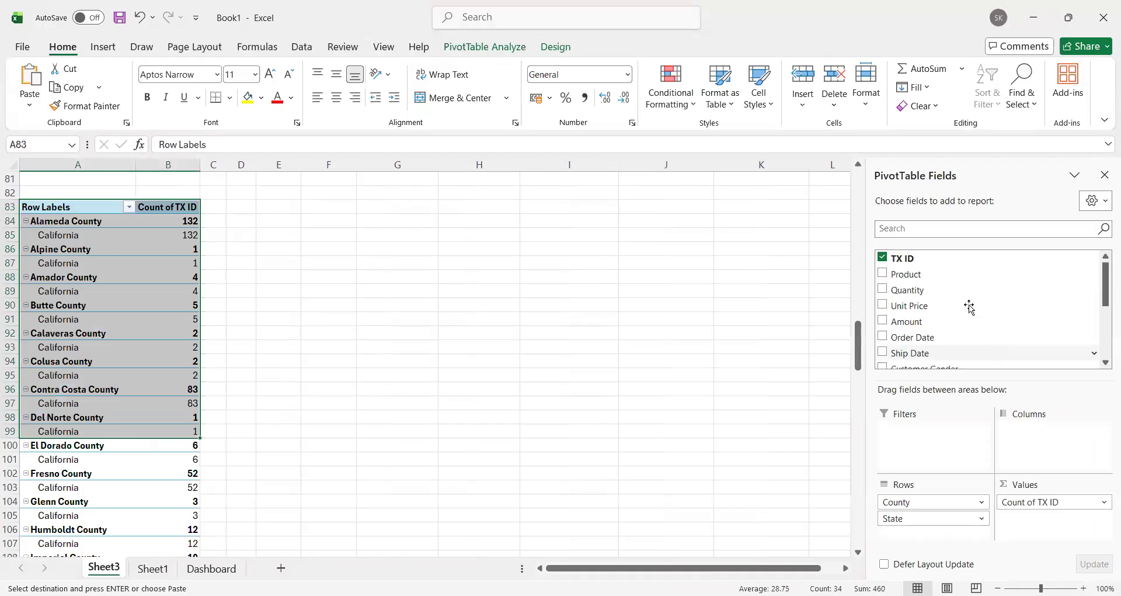
pyautogui.moveTo(946, 290); pyautogui.dragTo(698, 396)
pyautogui.scroll(4, 304, 306)
pyautogui.scroll(-15, 301, 333)
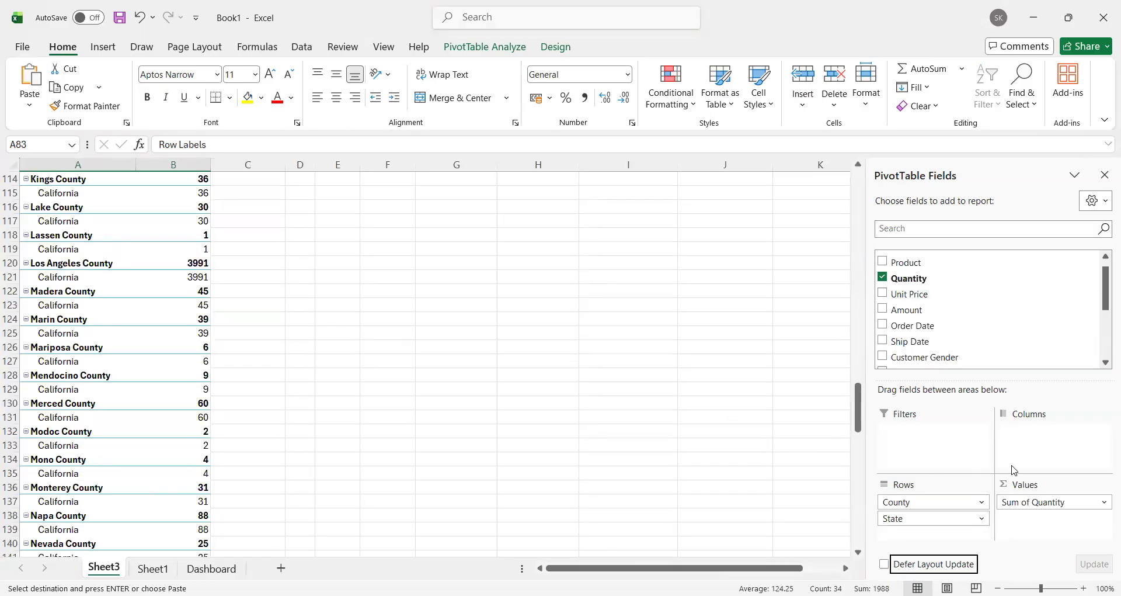
pyautogui.scroll(1, 946, 321)
pyautogui.moveTo(900, 276); pyautogui.dragTo(1010, 475)
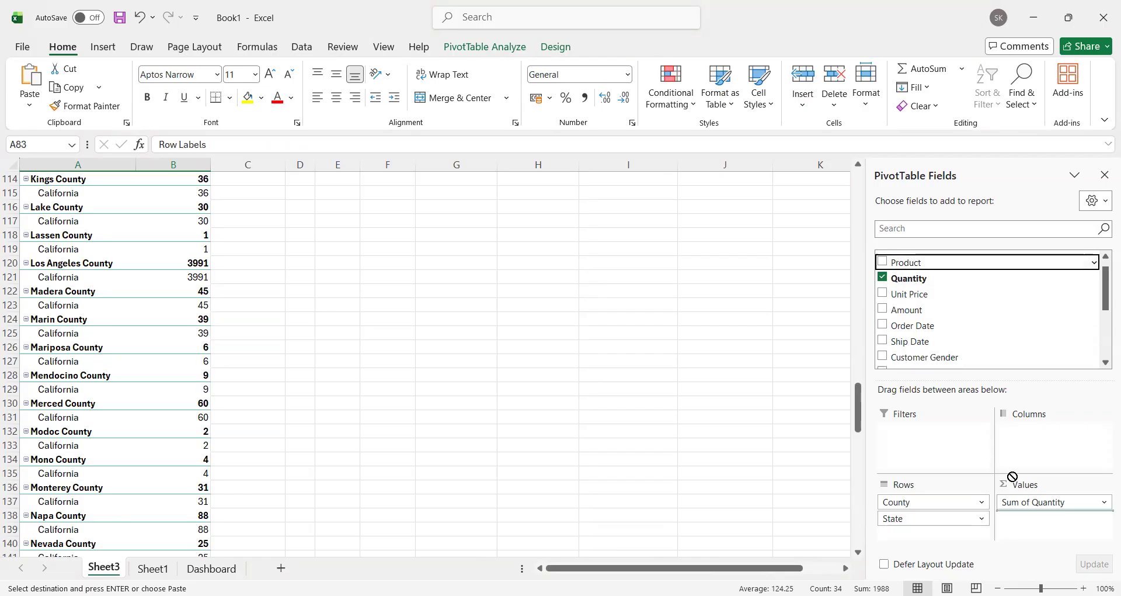
pyautogui.moveTo(791, 432); pyautogui.dragTo(302, 281)
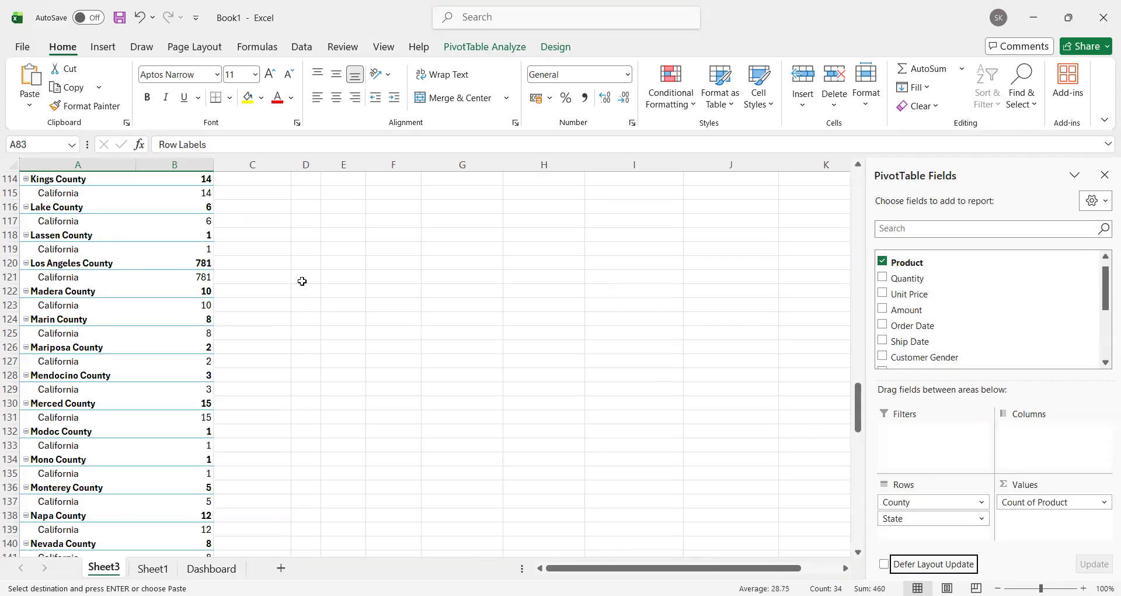
# Step: Reorder the PivotTable's row fields so that State comes above County
pyautogui.scroll(15, 294, 283)
pyautogui.scroll(-7, 294, 292)
pyautogui.scroll(2, 294, 303)
pyautogui.scroll(-5, 293, 304)
pyautogui.scroll(7, 289, 299)
pyautogui.scroll(3, 288, 299)
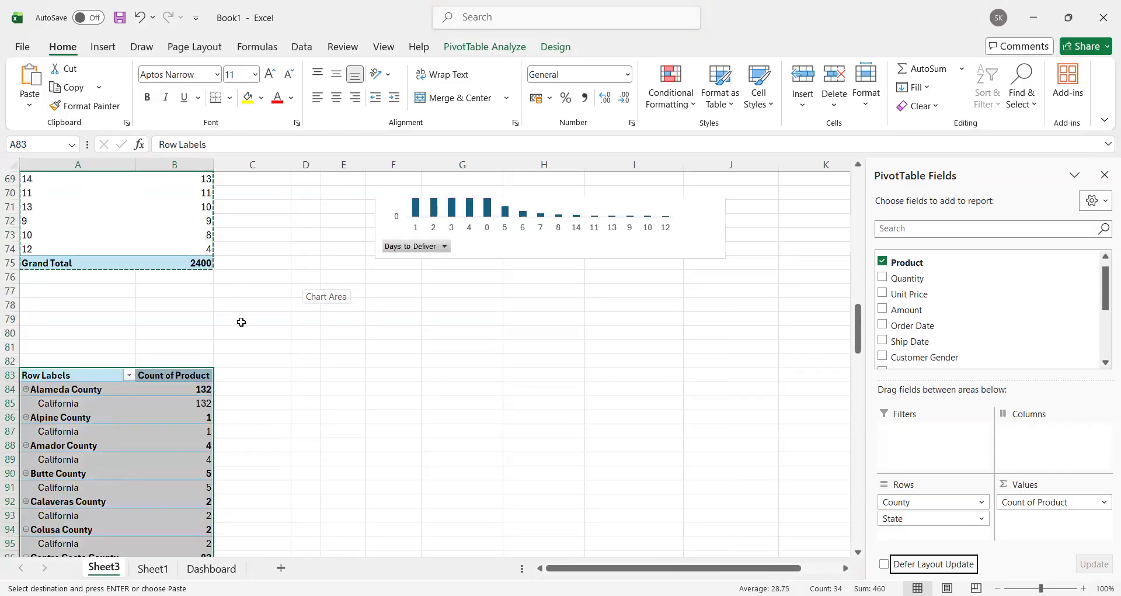
pyautogui.scroll(-4, 240, 320)
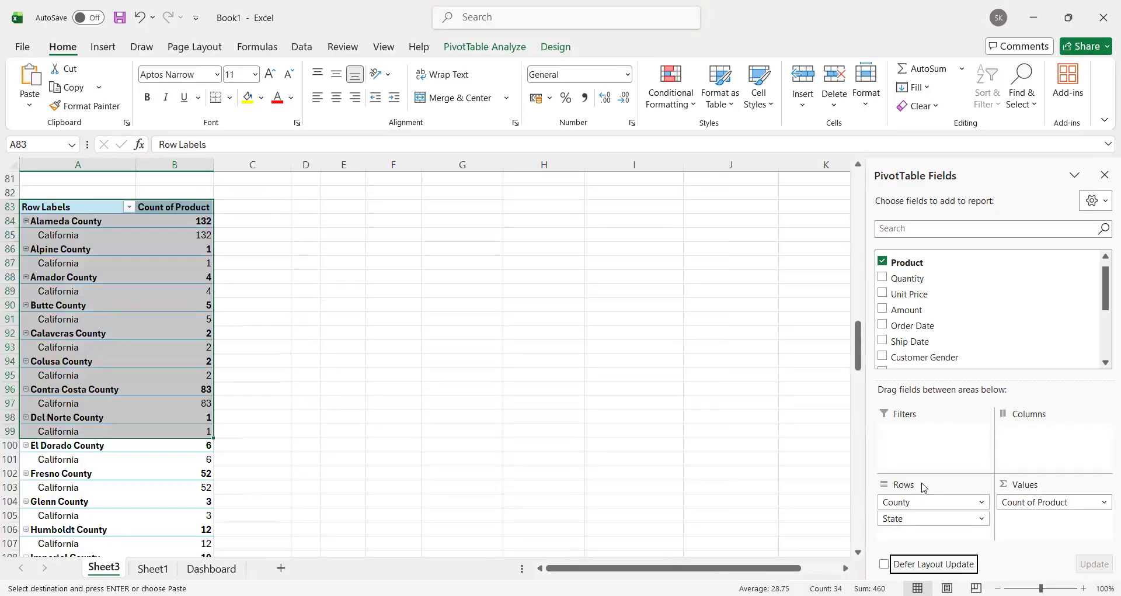
pyautogui.moveTo(924, 487); pyautogui.dragTo(1008, 476)
pyautogui.moveTo(1031, 433); pyautogui.dragTo(936, 519)
pyautogui.scroll(5, 436, 355)
pyautogui.scroll(-5, 433, 355)
pyautogui.click(280, 301)
# Step: Change the report layout of the state and county PivotTable to tabular form
pyautogui.click(28, 207)
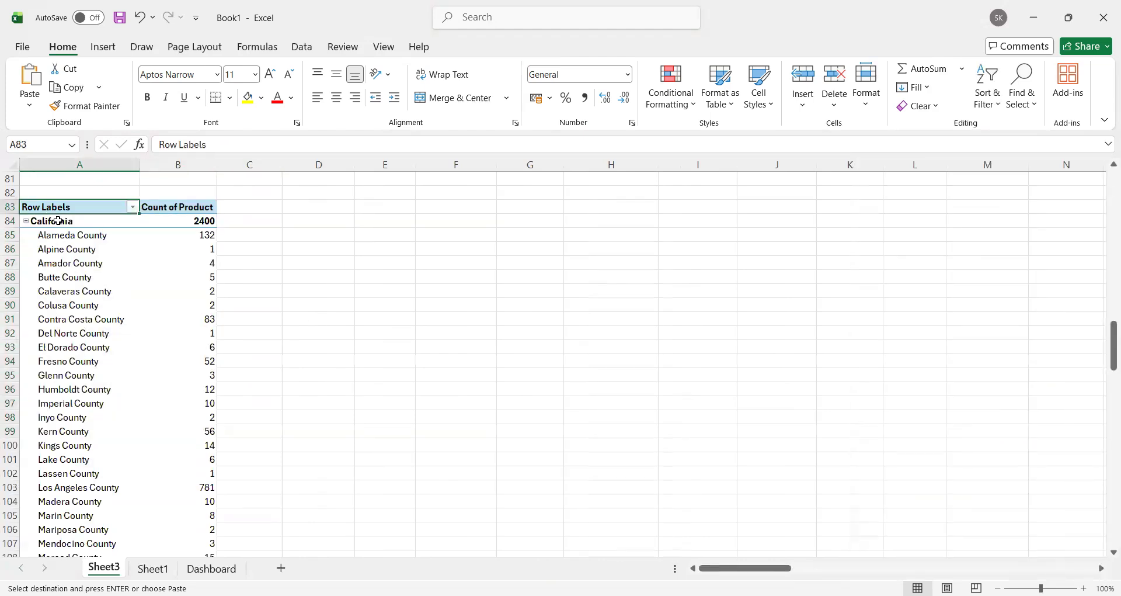
pyautogui.scroll(-3, 82, 266)
pyautogui.scroll(3, 73, 246)
pyautogui.click(64, 220)
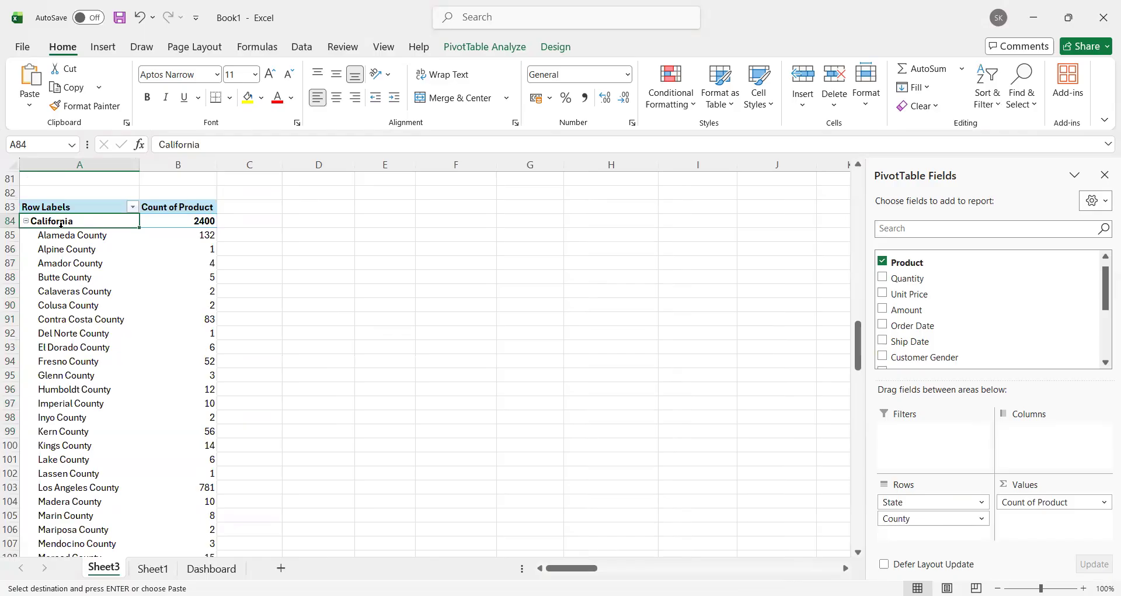
pyautogui.scroll(-5, 69, 238)
pyautogui.scroll(6, 75, 286)
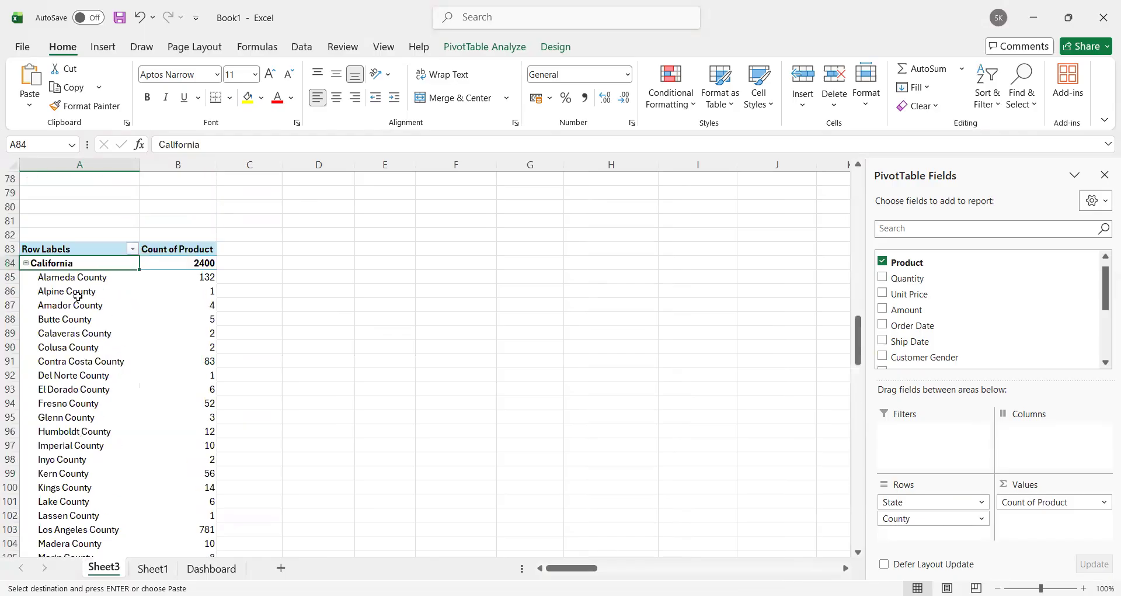
pyautogui.moveTo(67, 251); pyautogui.dragTo(178, 513)
pyautogui.click(484, 47)
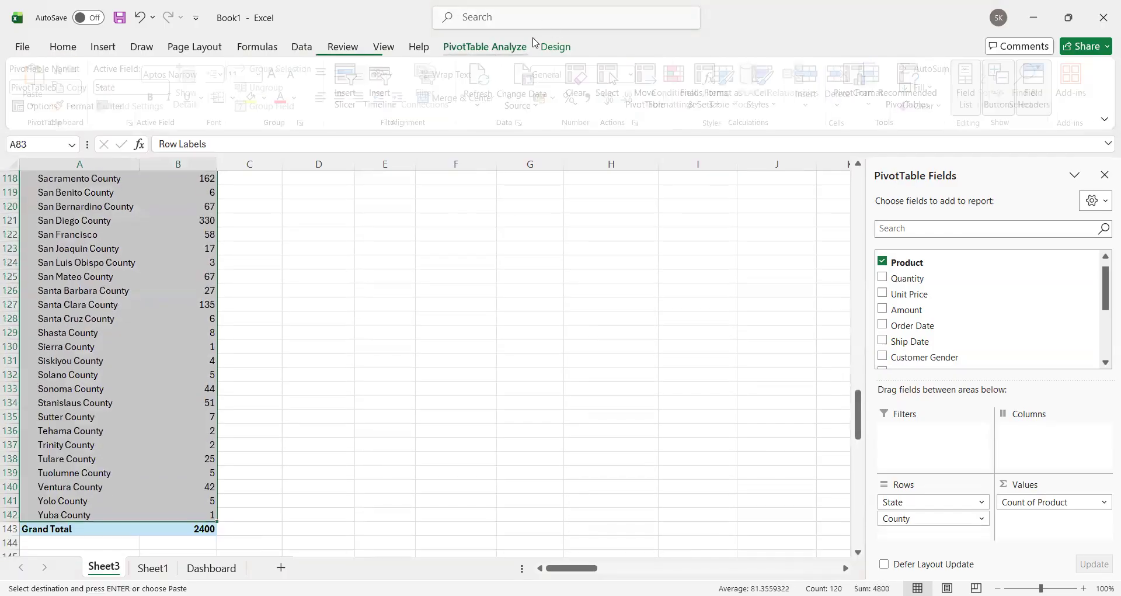
pyautogui.click(556, 48)
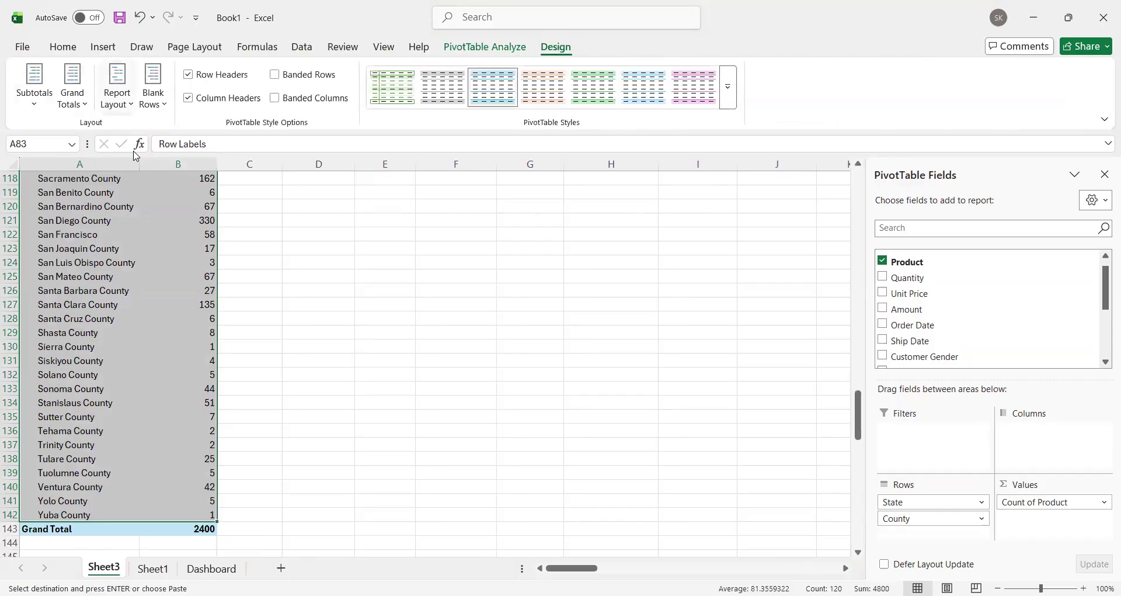
pyautogui.click(116, 87)
pyautogui.click(187, 192)
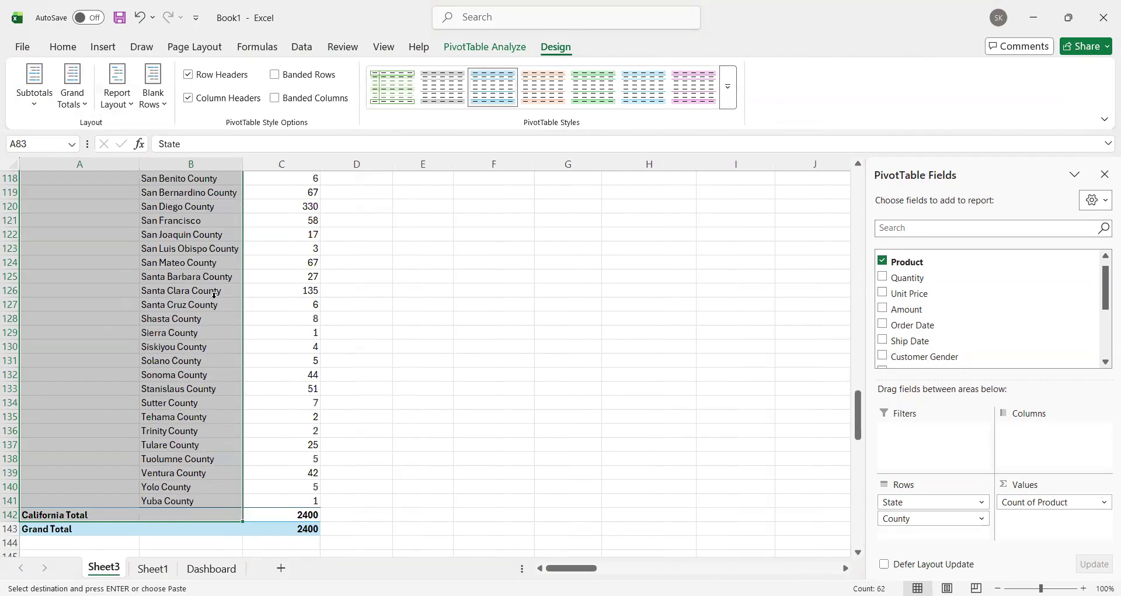
# Step: Repeat all item labels in the tabular PivotTable so the state appears on every county row
pyautogui.scroll(18, 130, 240)
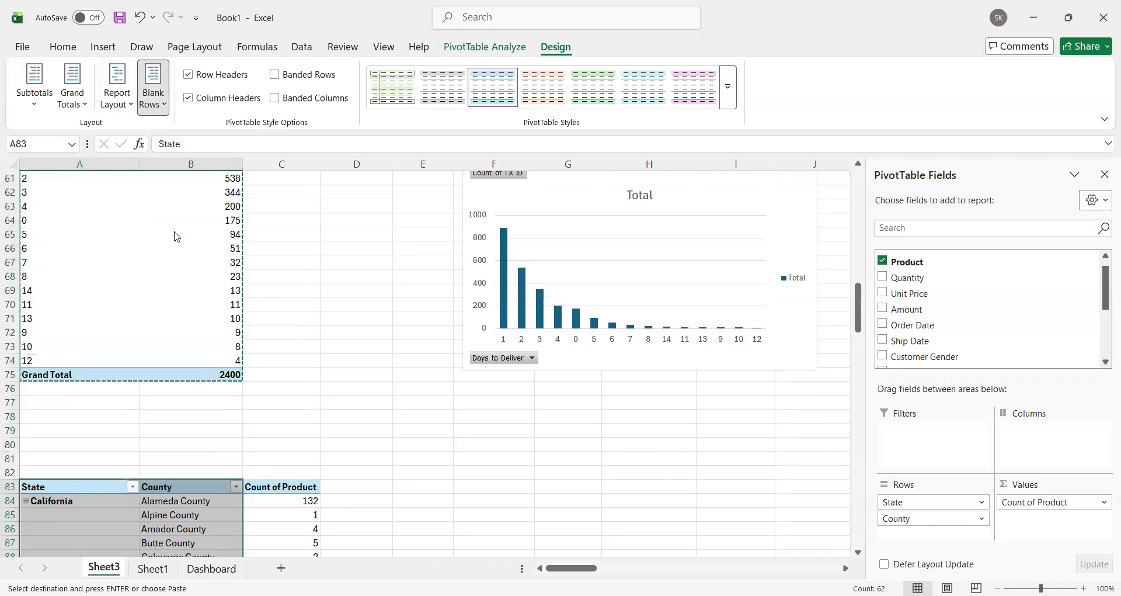
pyautogui.click(117, 93)
pyautogui.click(183, 224)
pyautogui.scroll(-14, 85, 338)
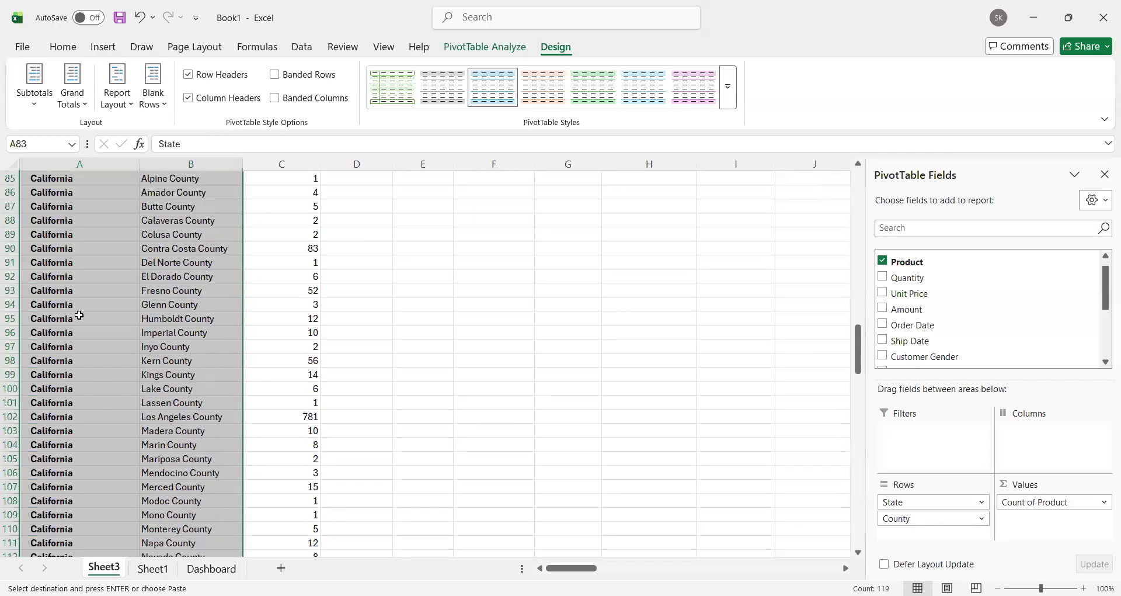
pyautogui.scroll(7, 85, 351)
pyautogui.scroll(6, 84, 351)
pyautogui.scroll(-7, 83, 351)
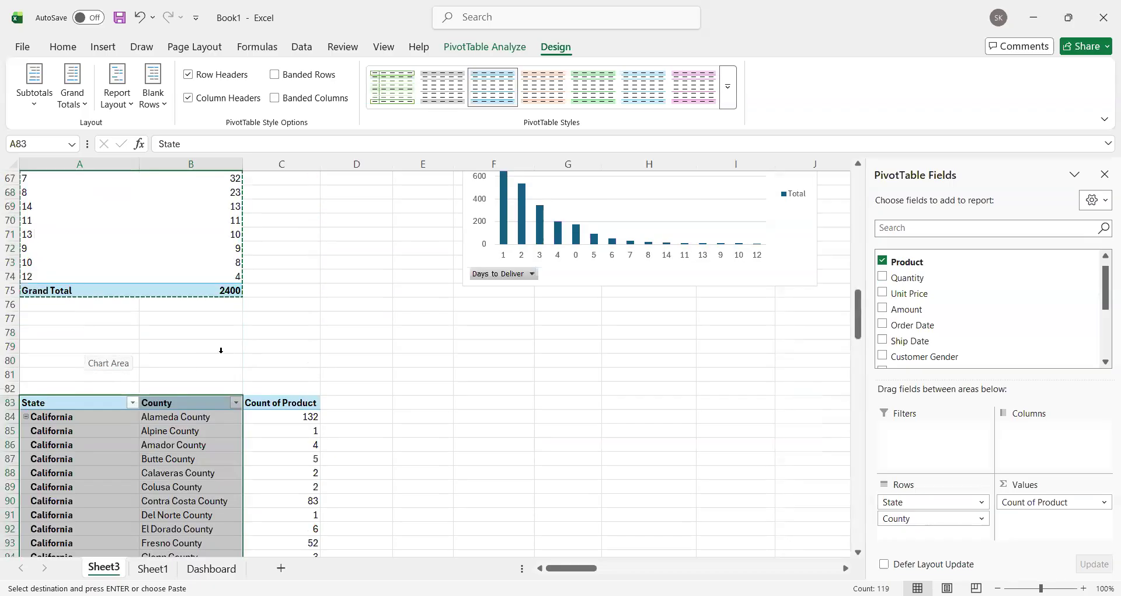
pyautogui.click(386, 307)
pyautogui.scroll(6, 373, 322)
pyautogui.scroll(-2, 376, 321)
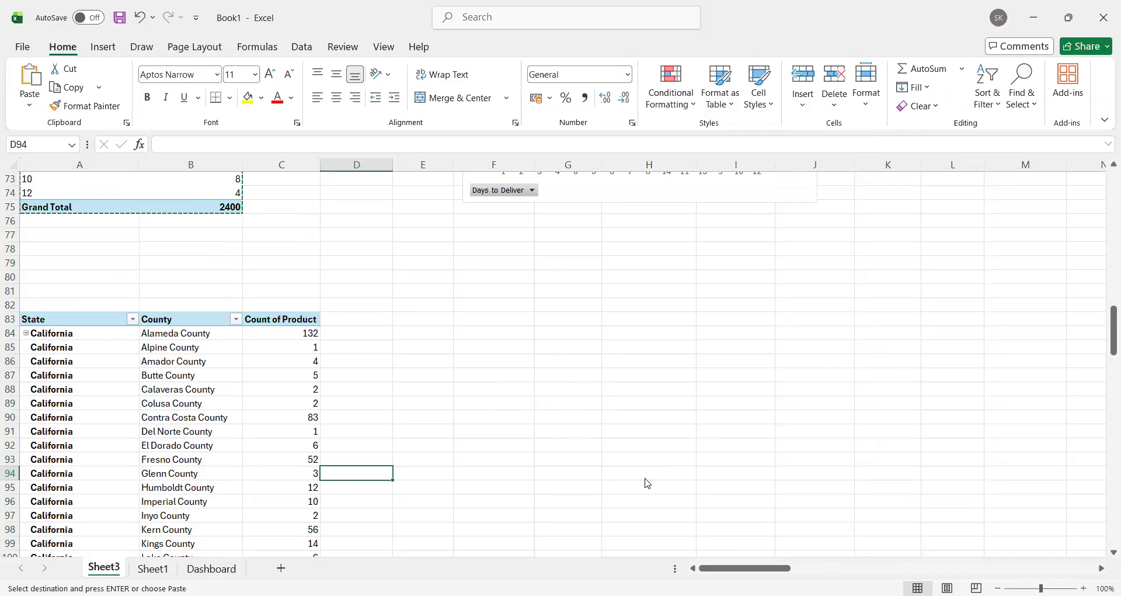
# Step: Copy the state, county and count rows A84:C141, without the totals, and paste them at E84
pyautogui.moveTo(76, 333); pyautogui.dragTo(302, 527)
pyautogui.click(303, 520)
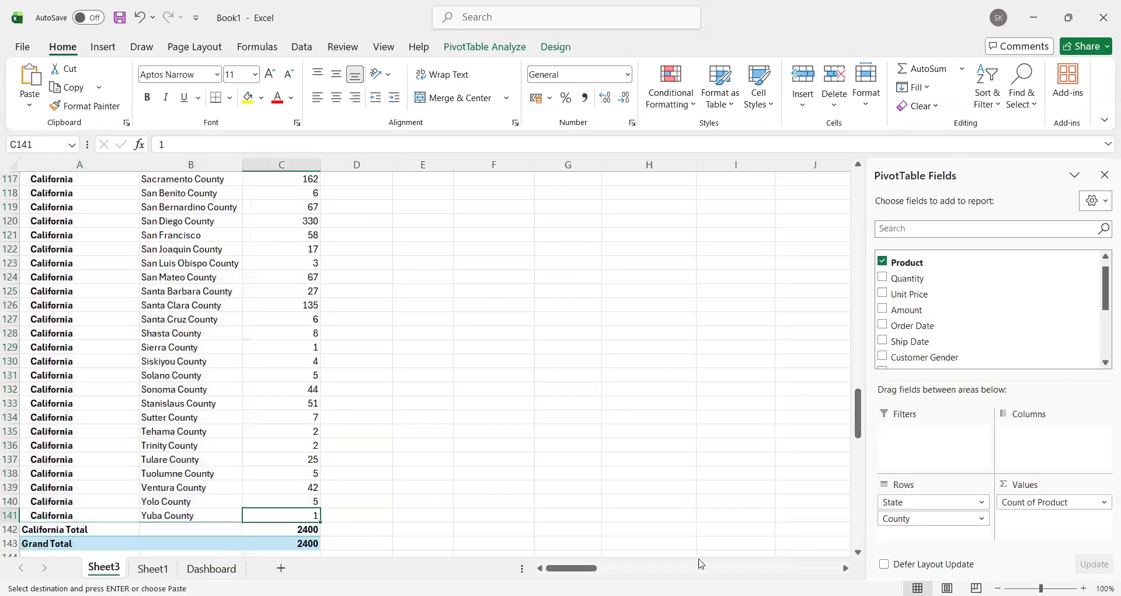
pyautogui.hotkey('ctrl', 'shift', 'Up')
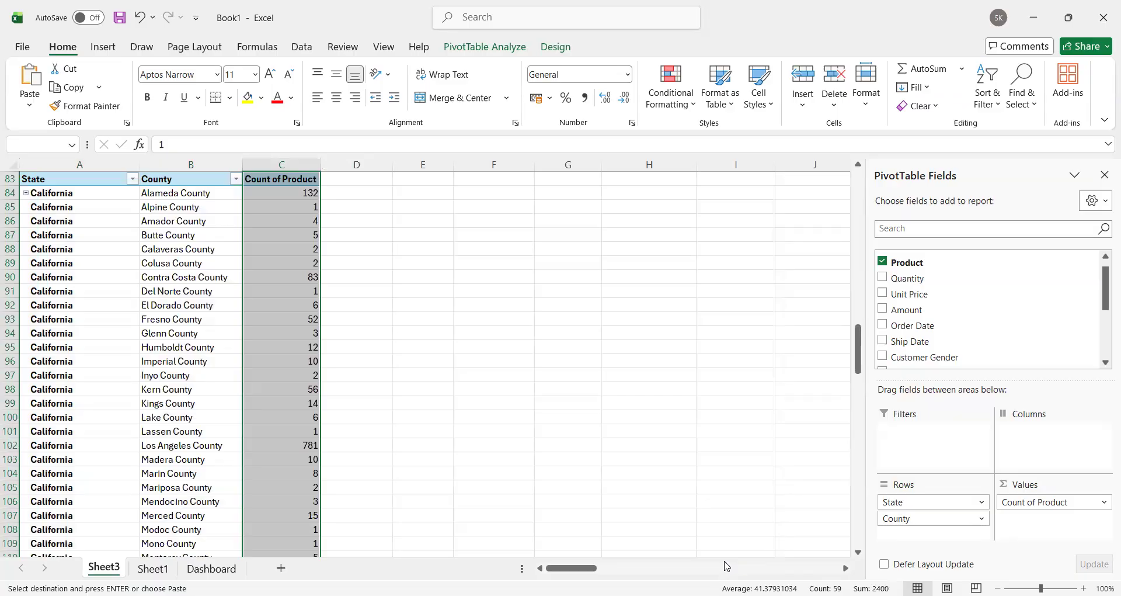
pyautogui.hotkey('shift', 'Down')
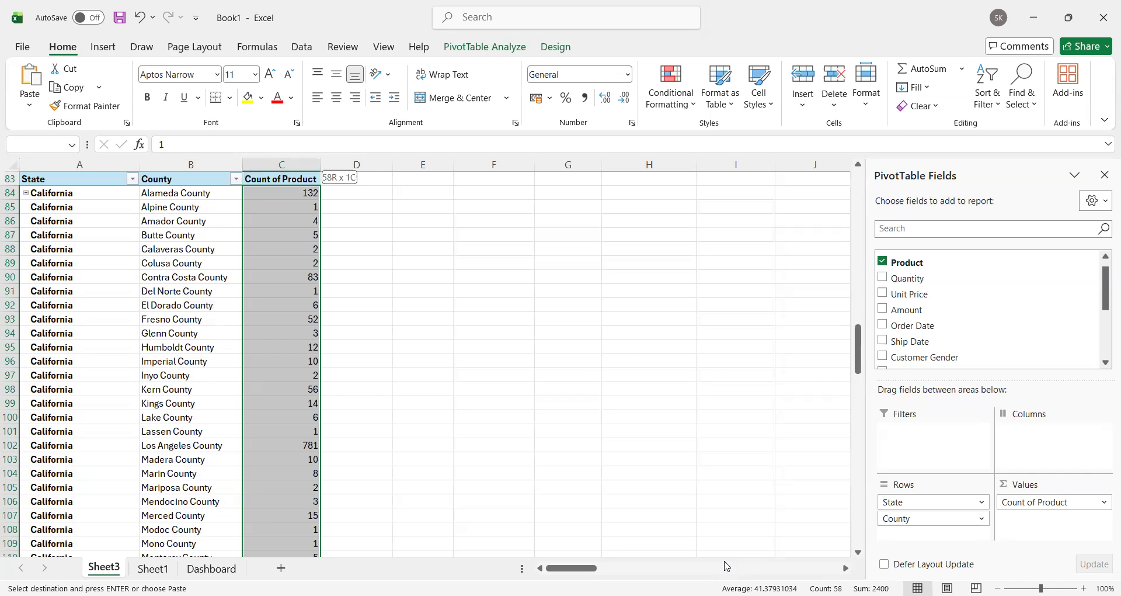
pyautogui.hotkey('shift', 'Left')
pyautogui.hotkey('shift', 'Left')
pyautogui.hotkey('ctrl', 'c')
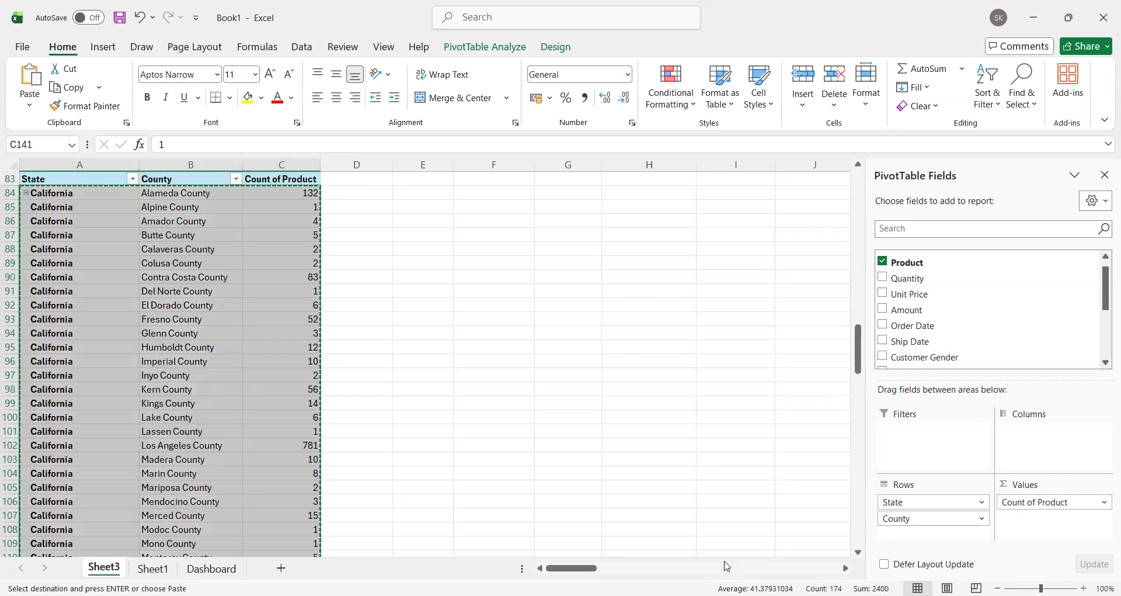
pyautogui.click(423, 193)
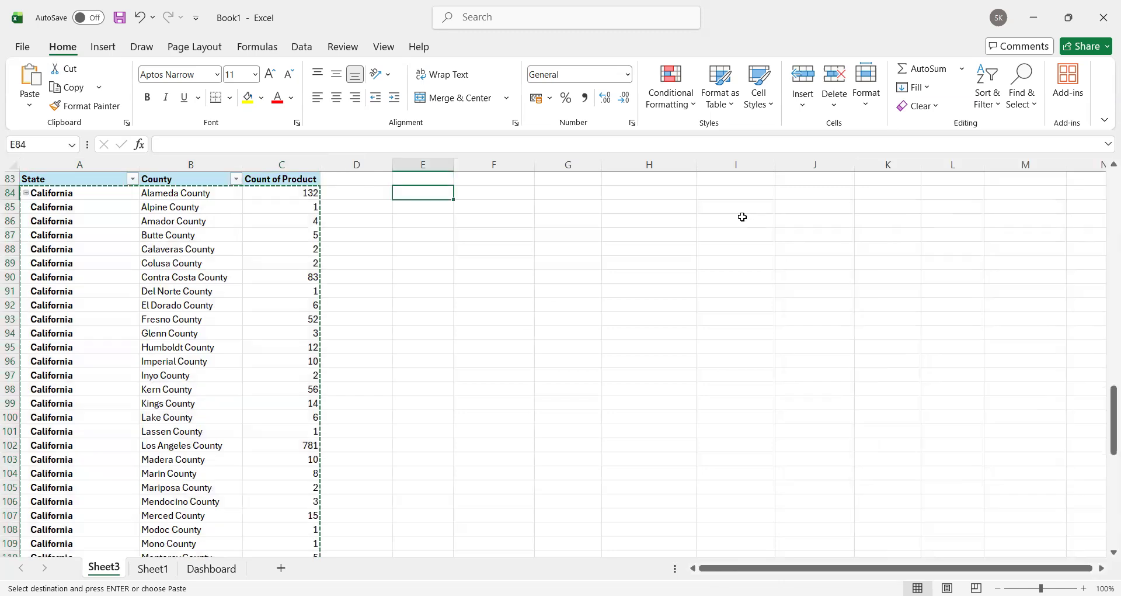
pyautogui.hotkey('ctrl', 'v')
pyautogui.click(652, 263)
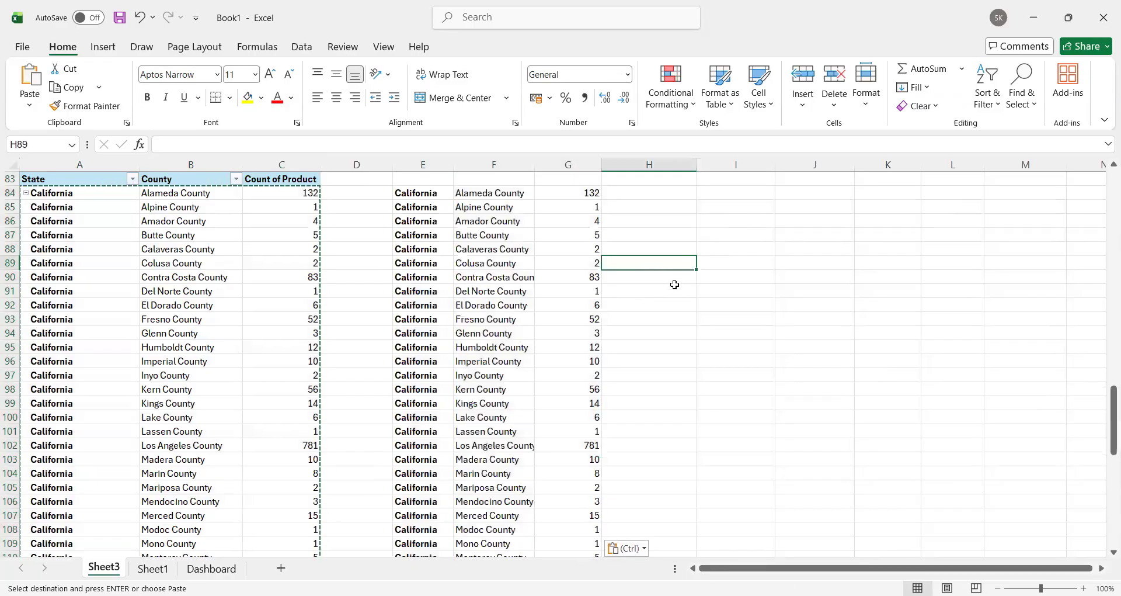
# Step: Copy the State, County and Count of Product headers from A83:C83 and paste them at E83
pyautogui.scroll(3, 673, 283)
pyautogui.moveTo(104, 297); pyautogui.dragTo(267, 312)
pyautogui.hotkey('ctrl', 'c')
pyautogui.click(414, 302)
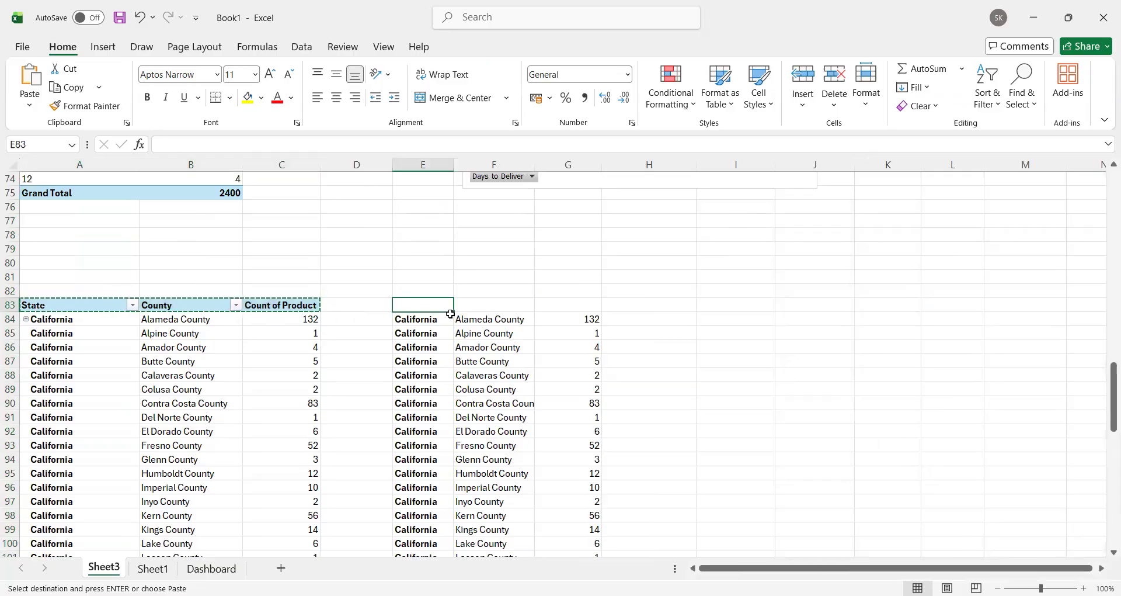
pyautogui.hotkey('ctrl', 'v')
pyautogui.click(624, 334)
# Step: Insert a filled map chart from the pasted State, County and Count of Product data in E83:G141
pyautogui.click(422, 304)
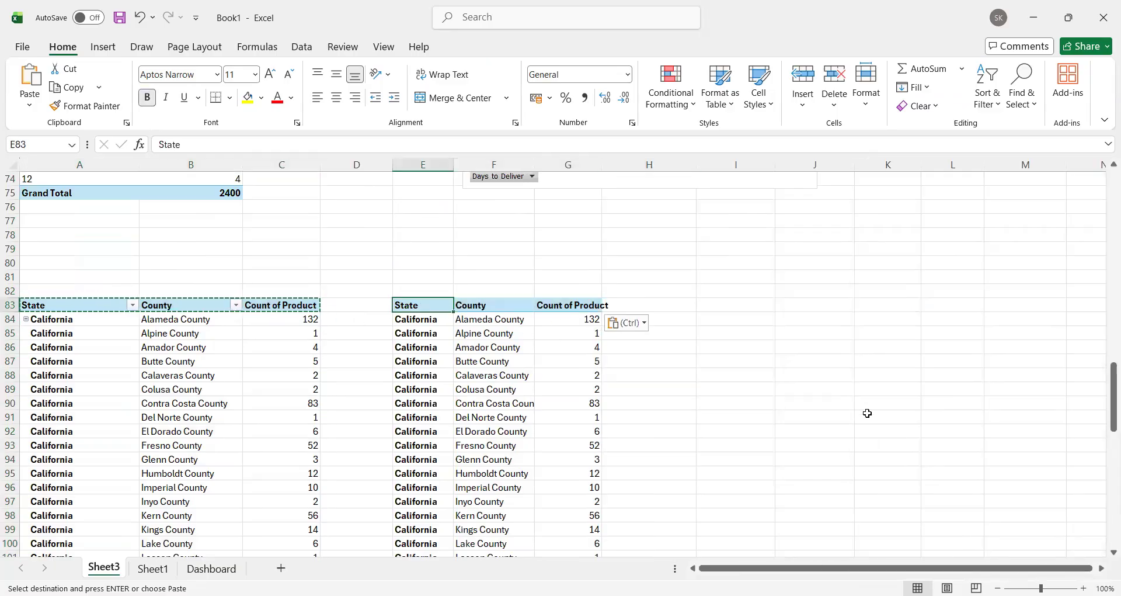
pyautogui.hotkey('ctrl', 'shift', 'Down')
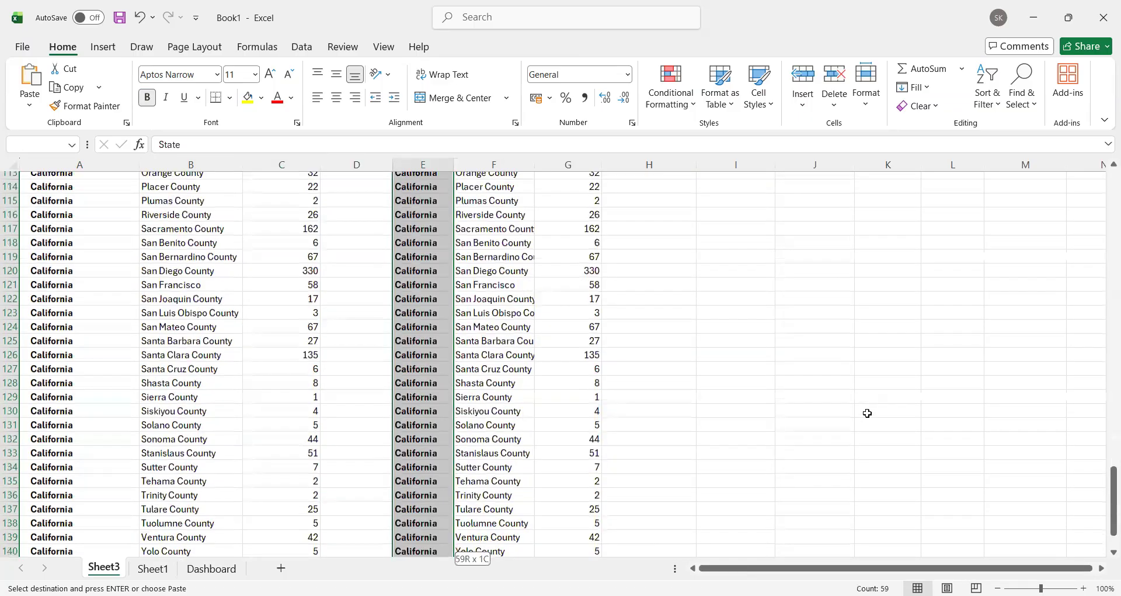
pyautogui.hotkey('ctrl', 'shift', 'Right')
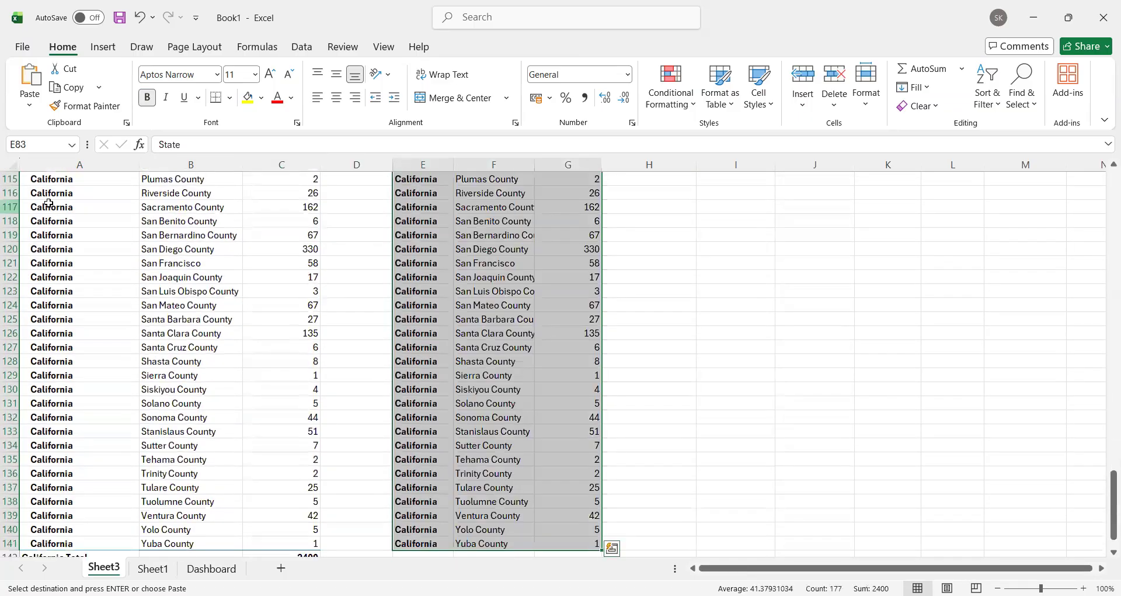
pyautogui.click(163, 304)
pyautogui.scroll(10, 163, 295)
pyautogui.scroll(10, 187, 308)
pyautogui.scroll(-9, 198, 263)
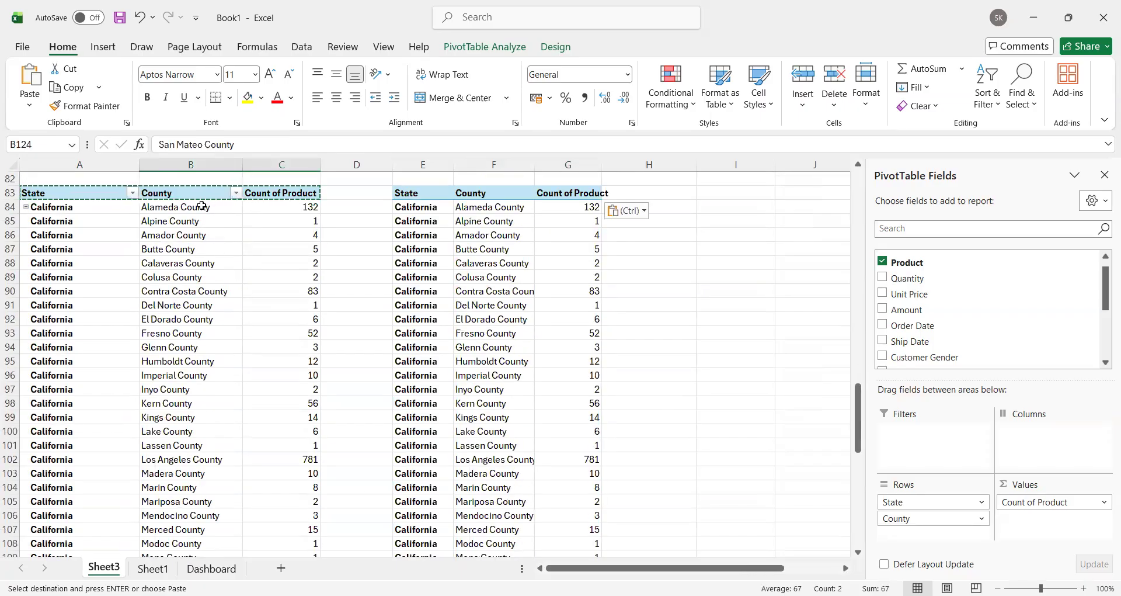
pyautogui.click(424, 195)
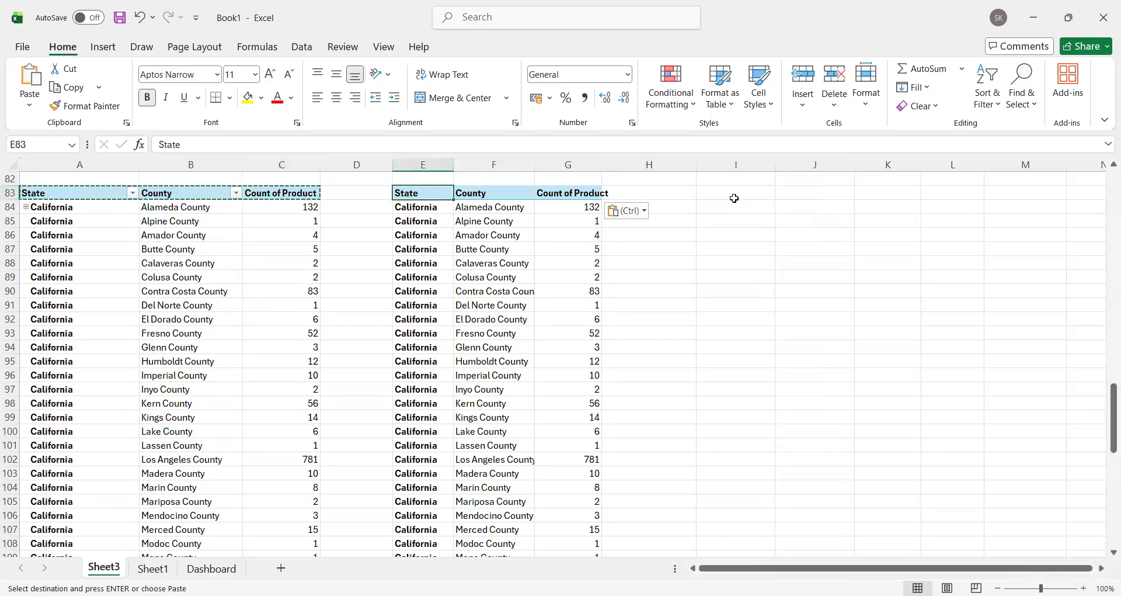
pyautogui.hotkey('ctrl', 'shift', 'Down')
pyautogui.hotkey('ctrl', 'shift', 'Right')
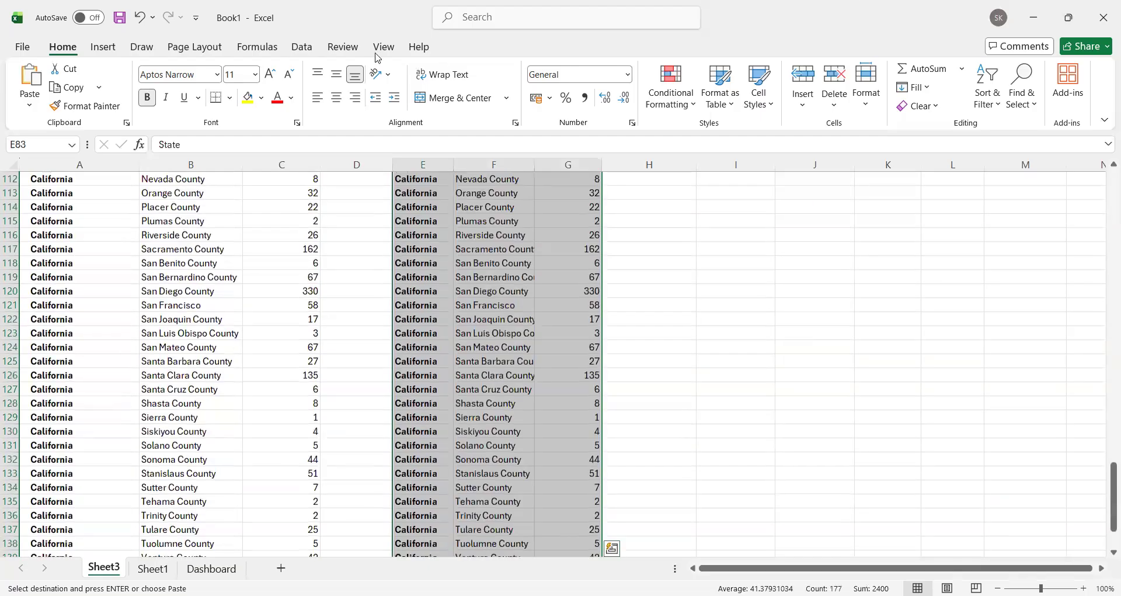
pyautogui.click(102, 47)
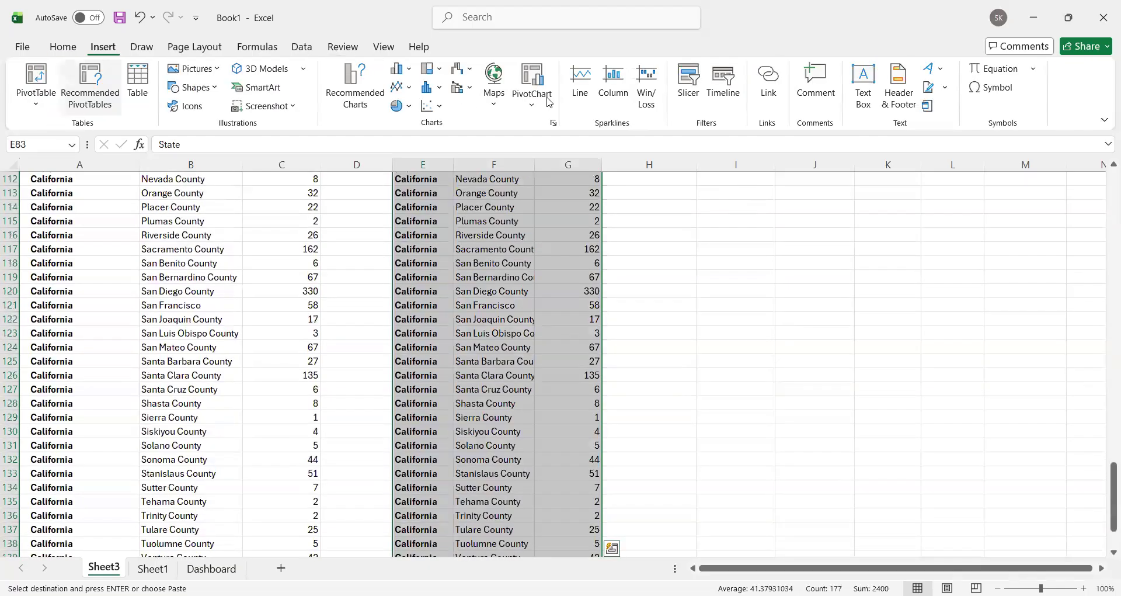
pyautogui.click(506, 106)
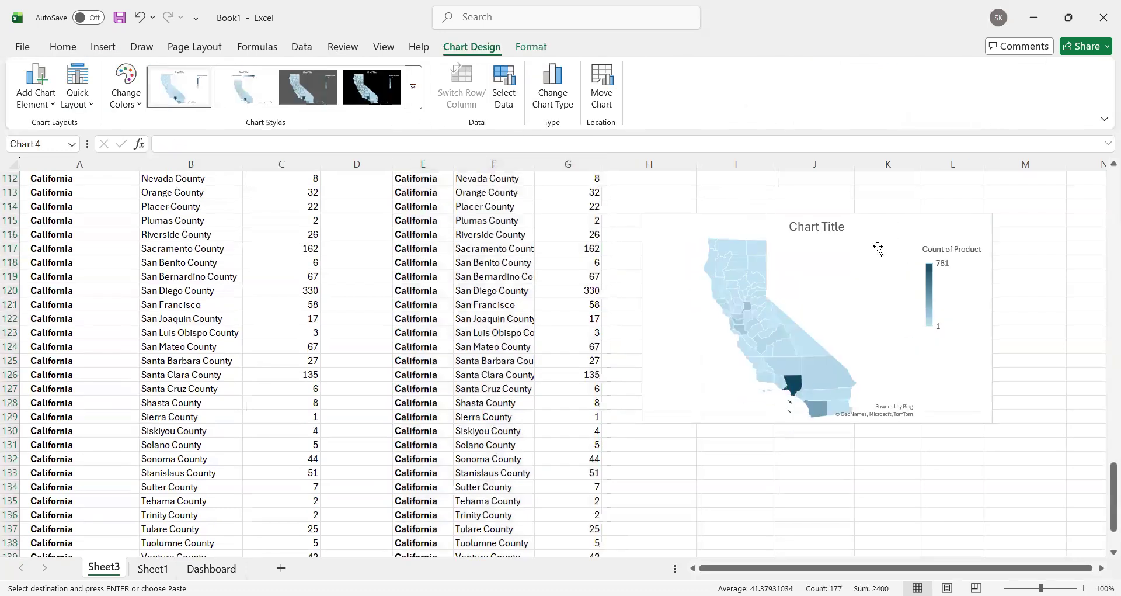
# Step: Try to create a filled map chart directly from the state and county PivotTable in A83:C143
pyautogui.scroll(2, 779, 318)
pyautogui.scroll(13, 113, 249)
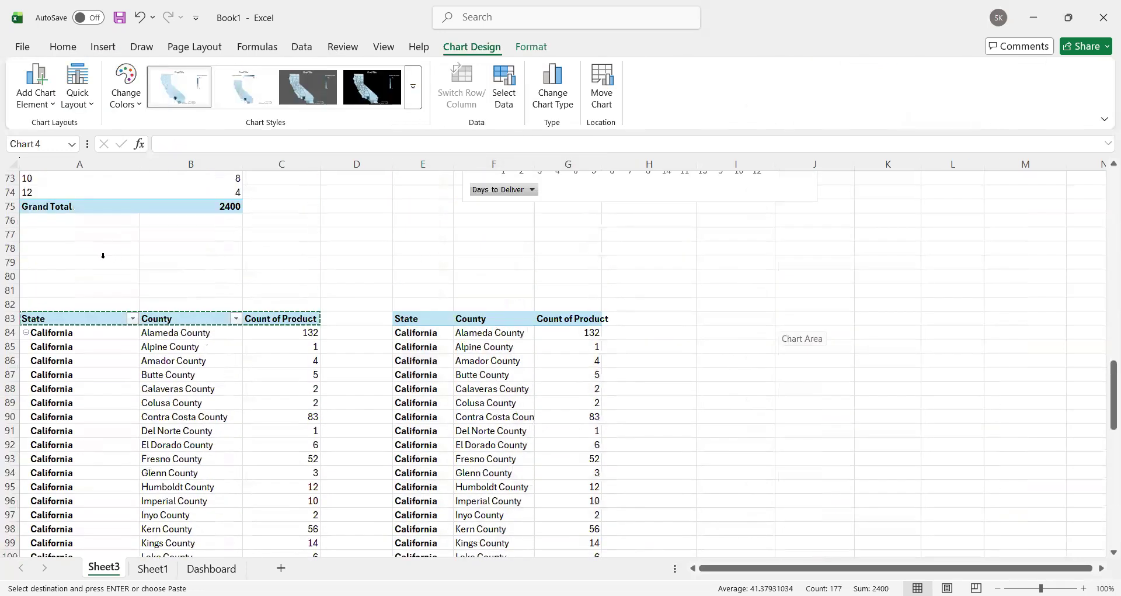
pyautogui.click(50, 405)
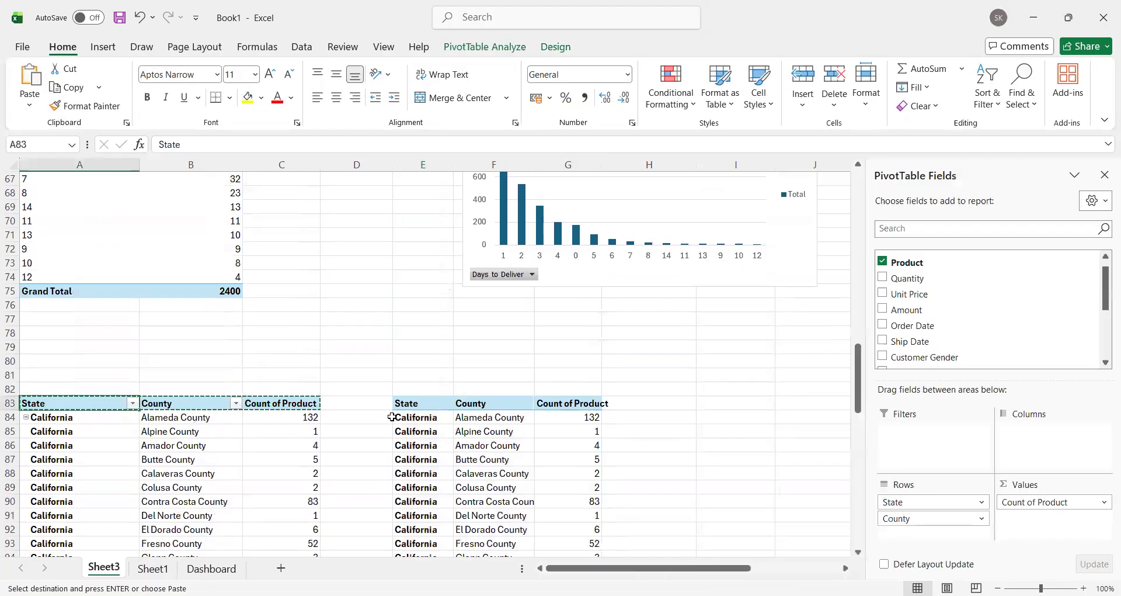
pyautogui.hotkey('ctrl', 'shift', 'Down')
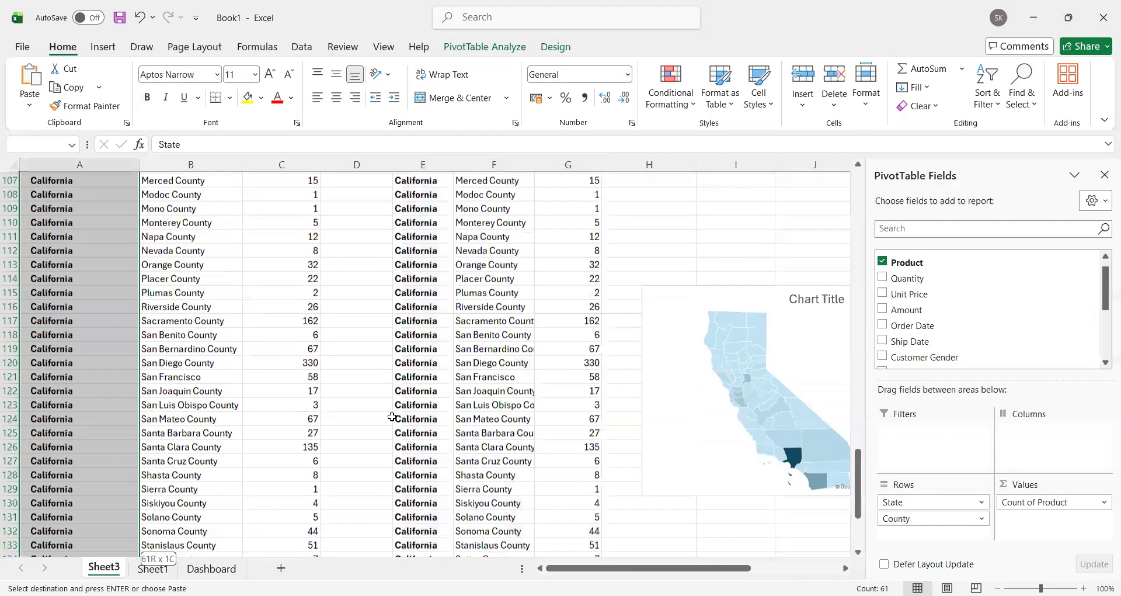
pyautogui.hotkey('ctrl', 'shift', 'Right')
pyautogui.click(102, 46)
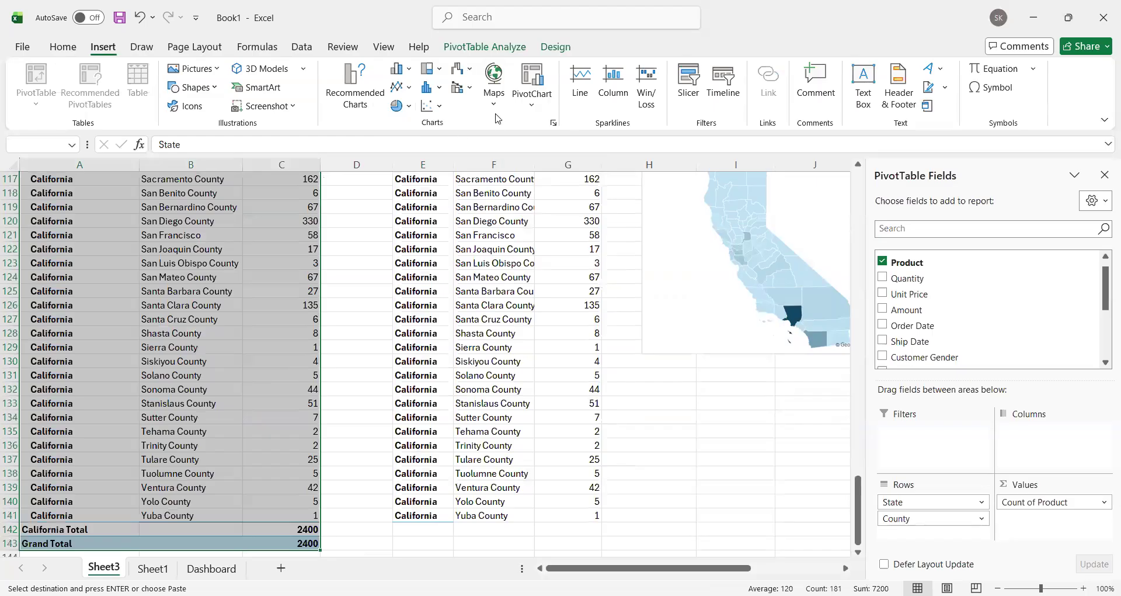
pyautogui.click(493, 82)
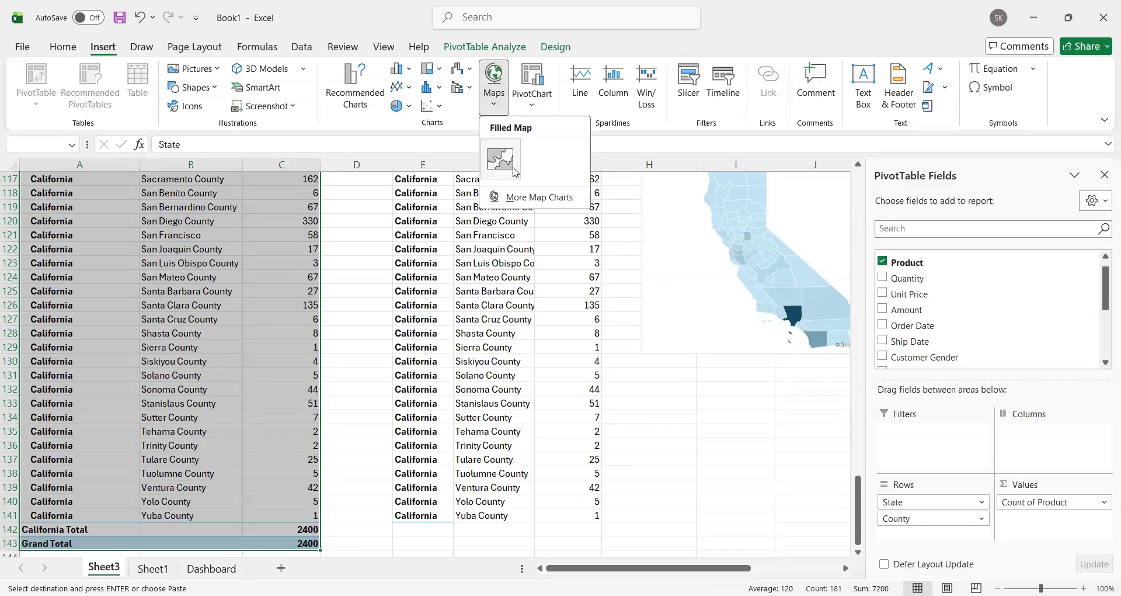
pyautogui.click(519, 204)
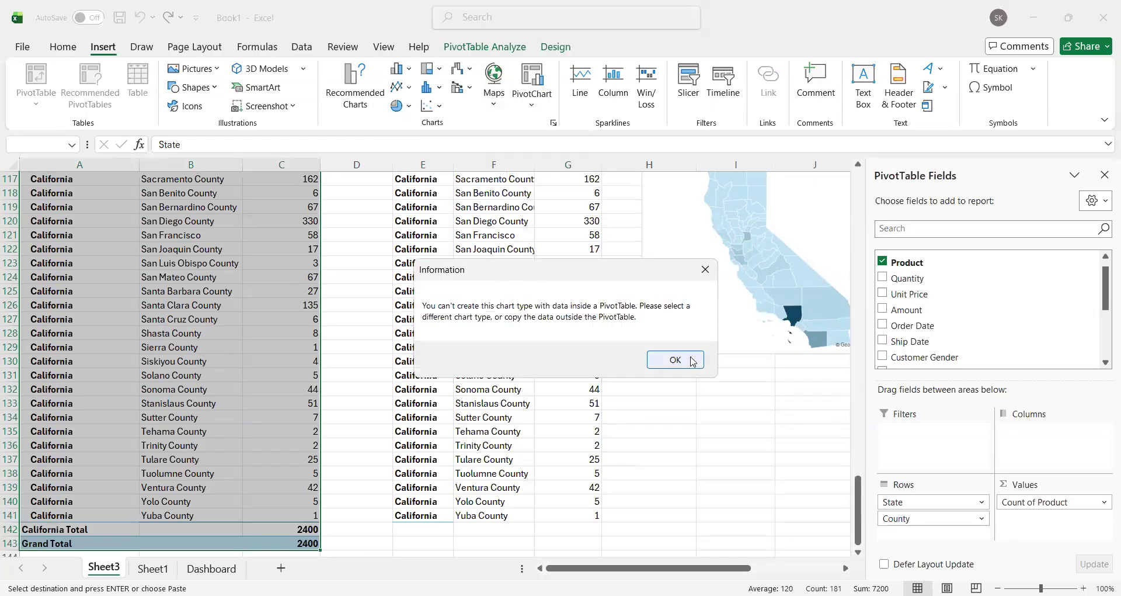
pyautogui.click(675, 359)
# Step: Copy the California map chart to the Dashboard sheet, place it beside the product bar chart, and stretch it across the height of both chart rows
pyautogui.scroll(-5, 770, 327)
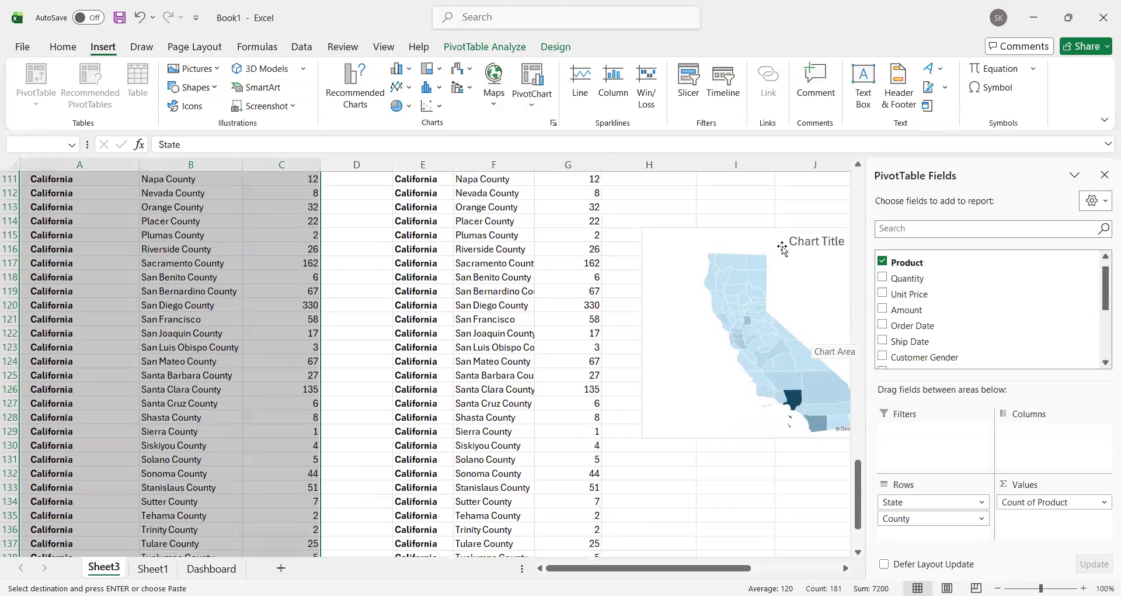
pyautogui.click(859, 254)
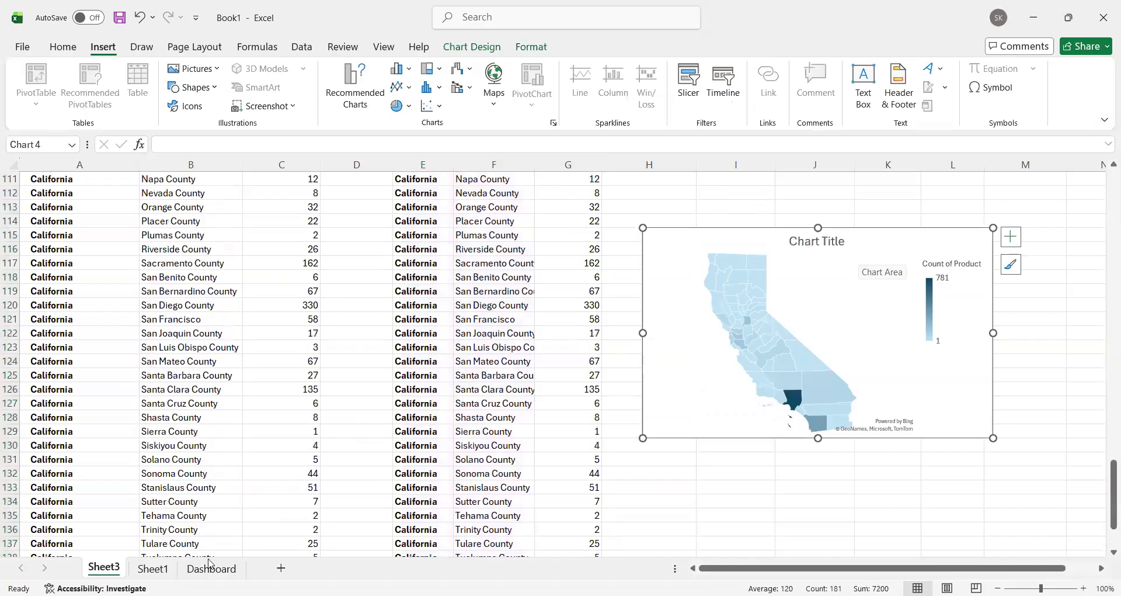
pyautogui.click(212, 568)
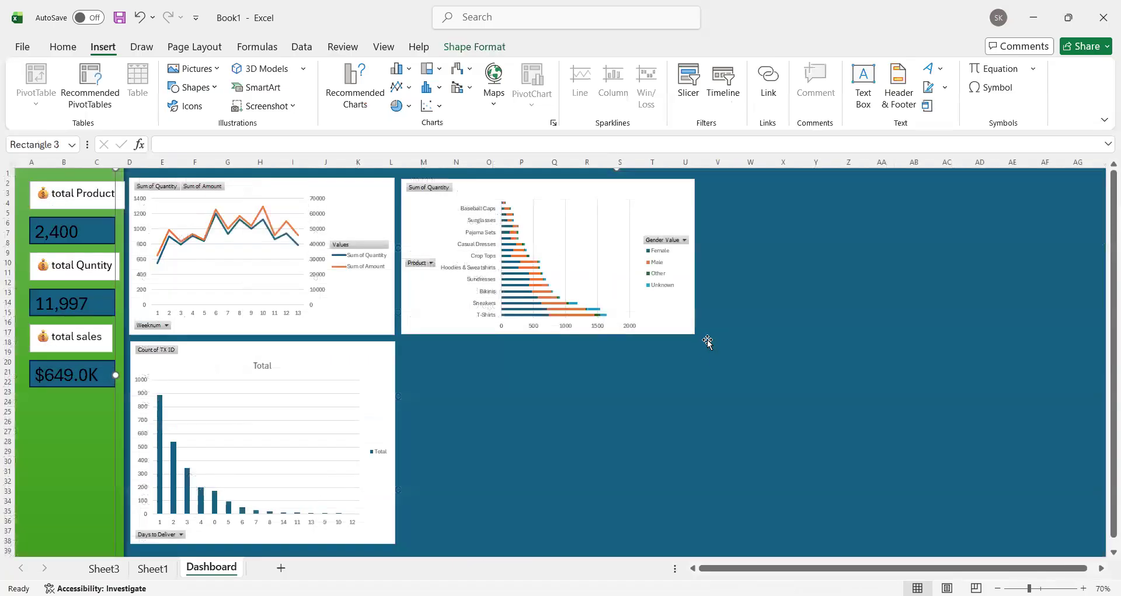
pyautogui.click(694, 381)
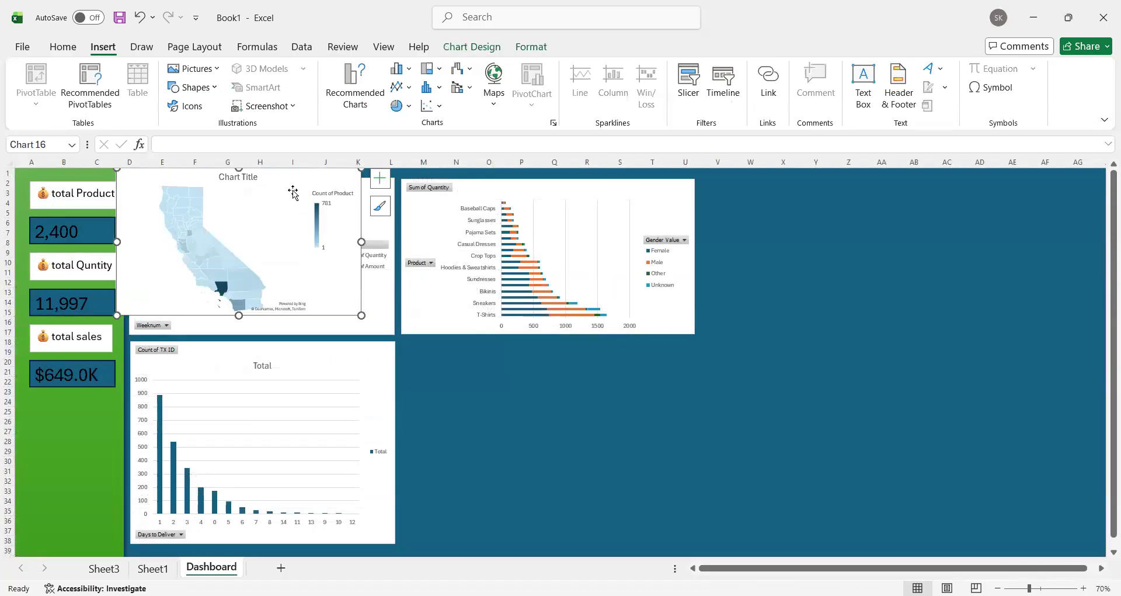
pyautogui.moveTo(315, 163); pyautogui.dragTo(611, 354)
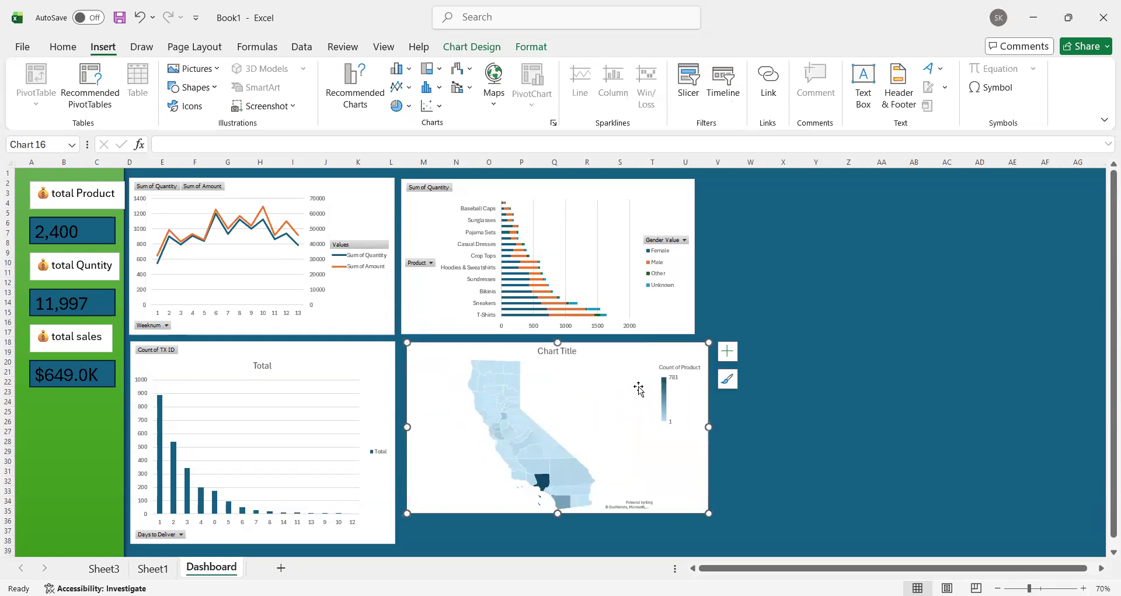
pyautogui.moveTo(636, 351); pyautogui.dragTo(946, 190)
pyautogui.moveTo(870, 359); pyautogui.dragTo(876, 538)
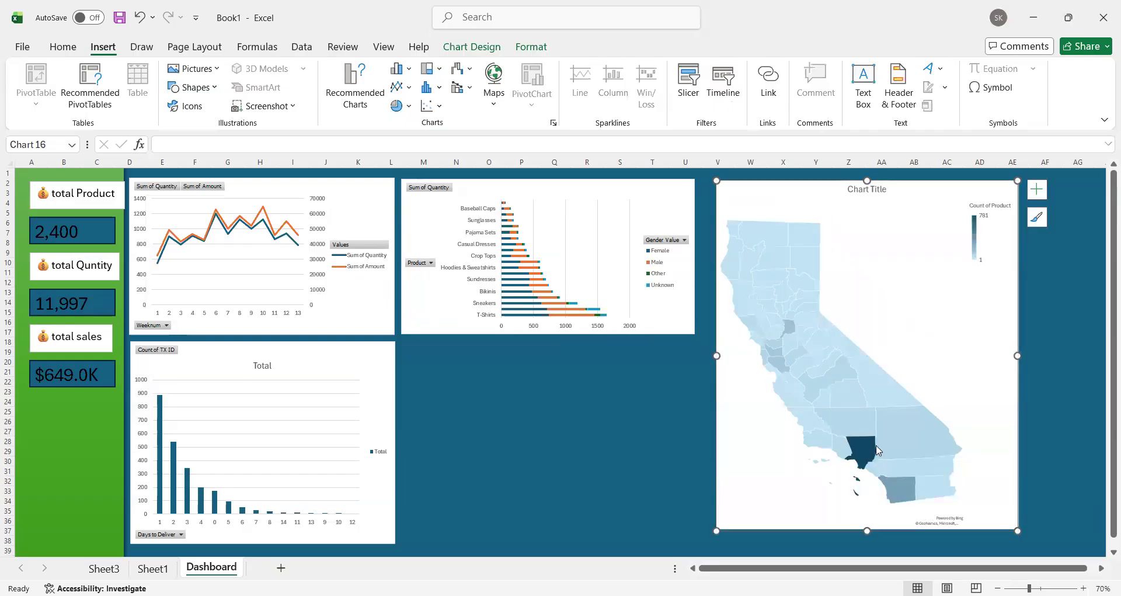
pyautogui.click(525, 410)
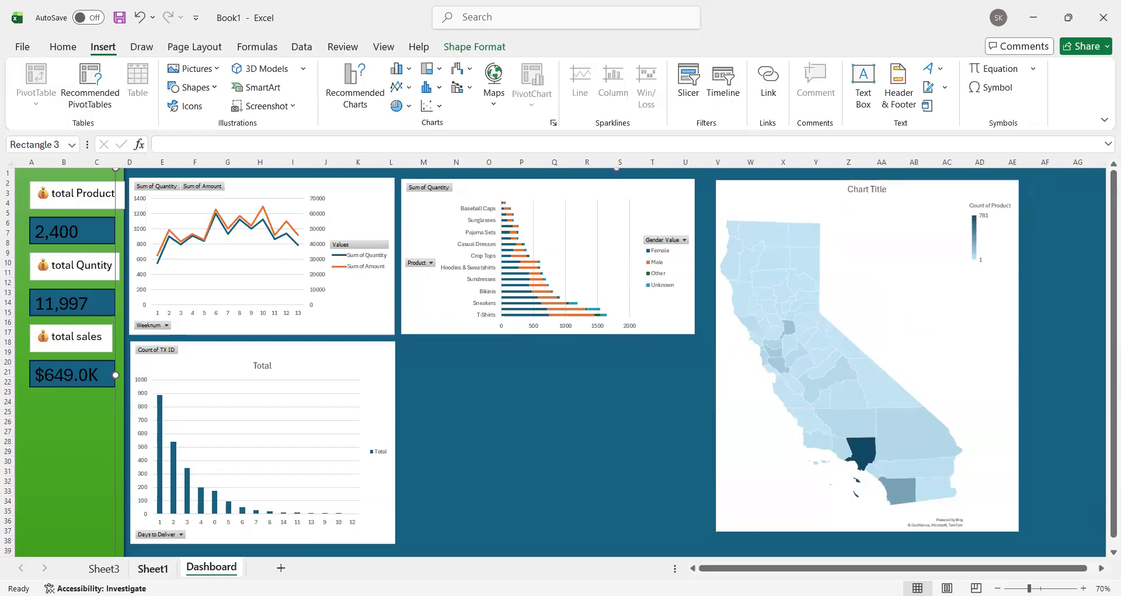
pyautogui.click(165, 570)
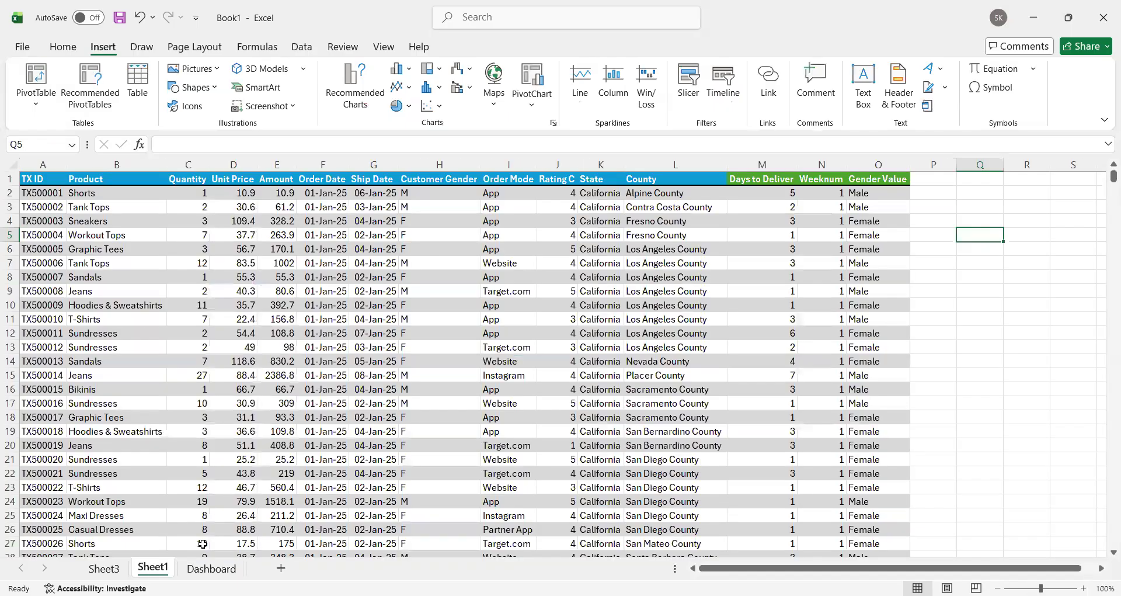
pyautogui.click(104, 569)
pyautogui.scroll(20, 413, 413)
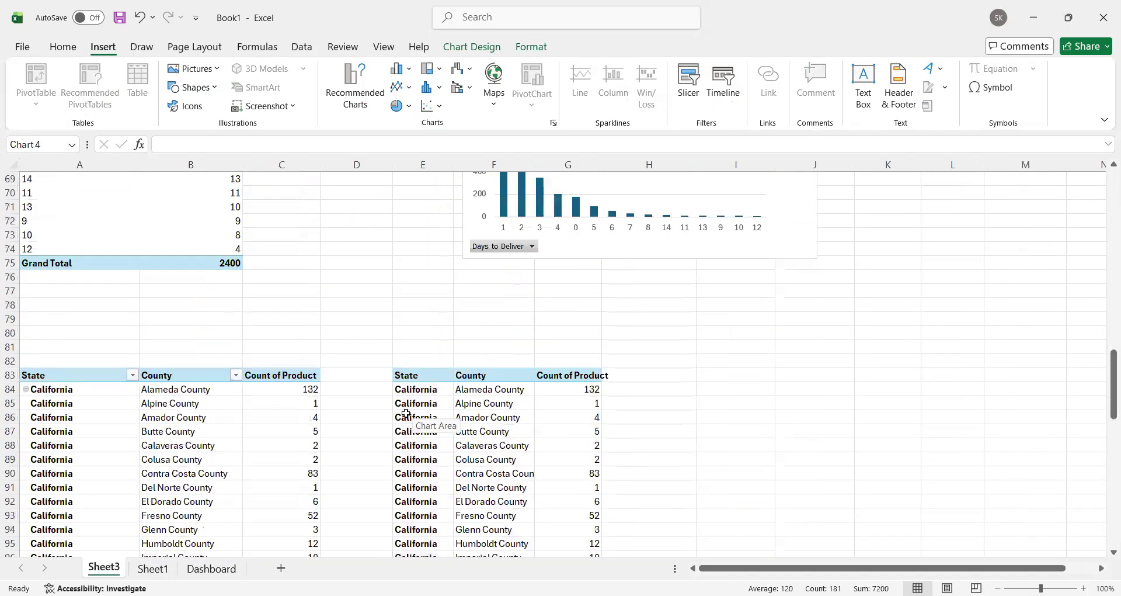
pyautogui.click(63, 379)
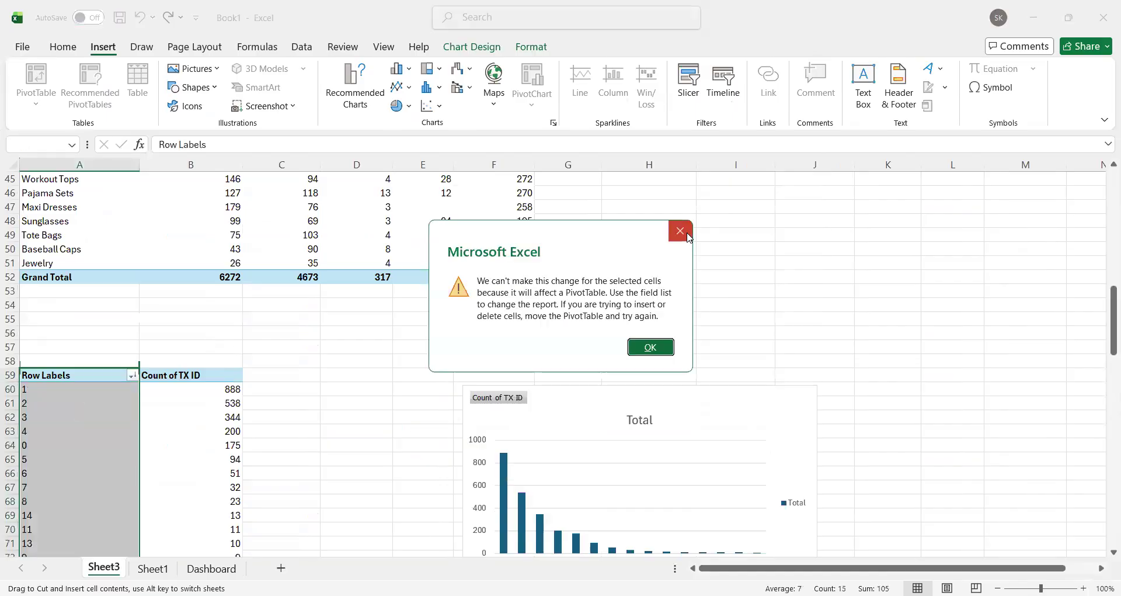
pyautogui.click(651, 347)
pyautogui.scroll(-10, 650, 344)
pyautogui.scroll(-2, 359, 249)
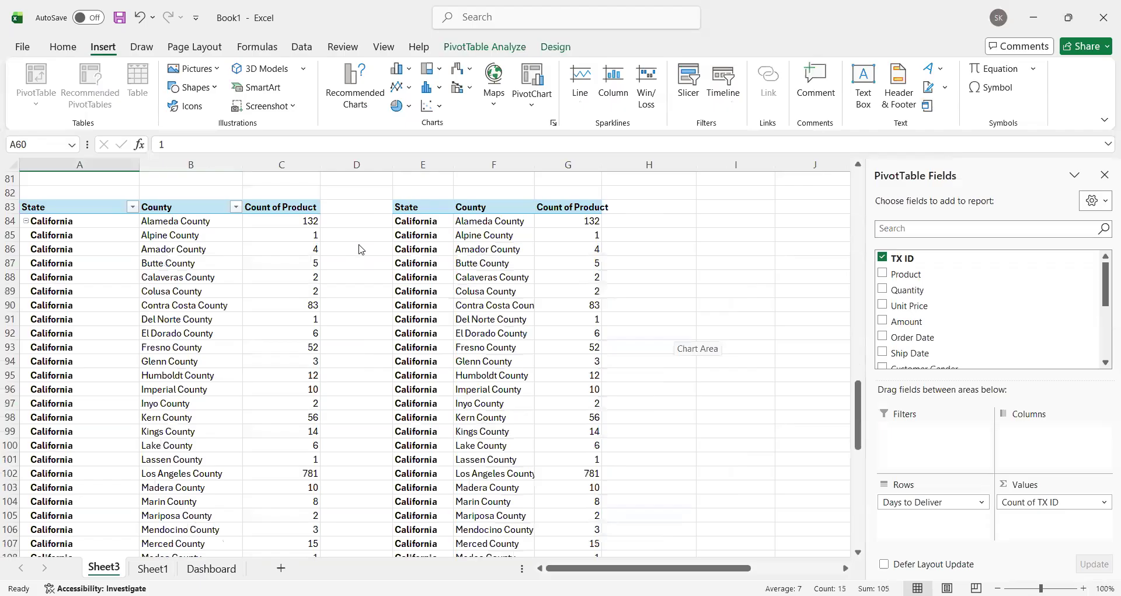
pyautogui.scroll(3, 173, 252)
pyautogui.click(69, 329)
pyautogui.click(76, 333)
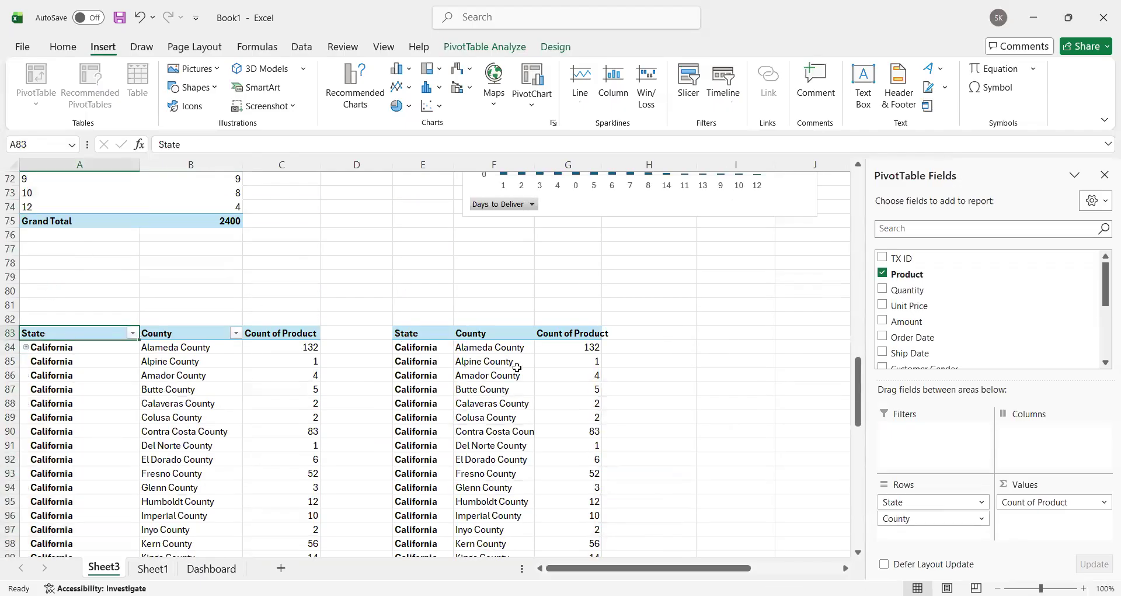
pyautogui.hotkey('ctrl', 'shift', 'Down')
pyautogui.hotkey('ctrl', 'shift', 'Right')
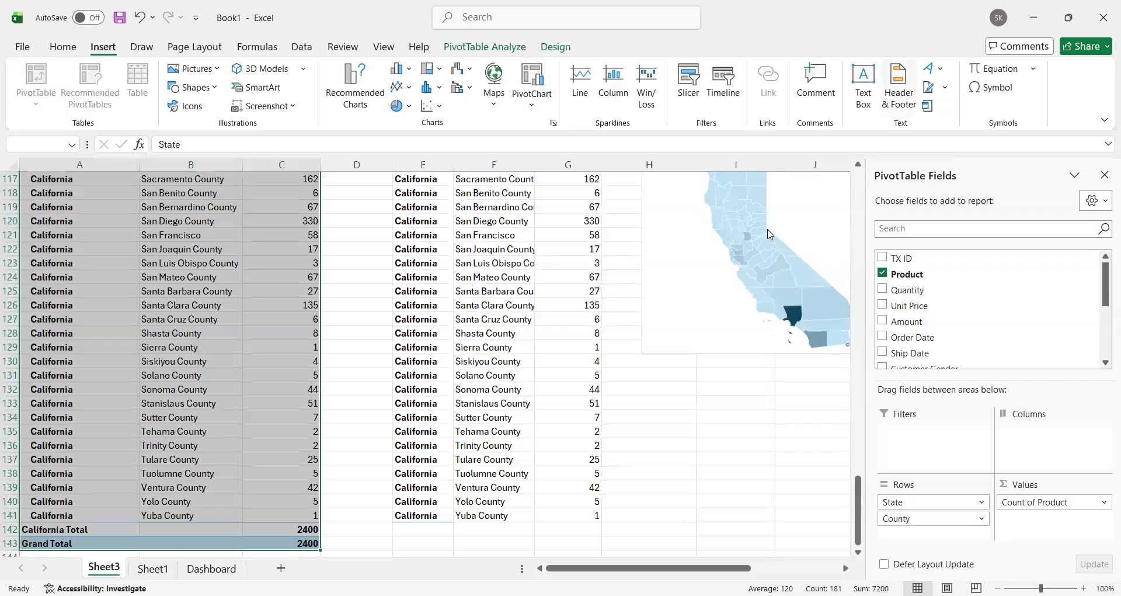
pyautogui.click(568, 235)
pyautogui.scroll(6, 568, 239)
pyautogui.scroll(-2, 533, 245)
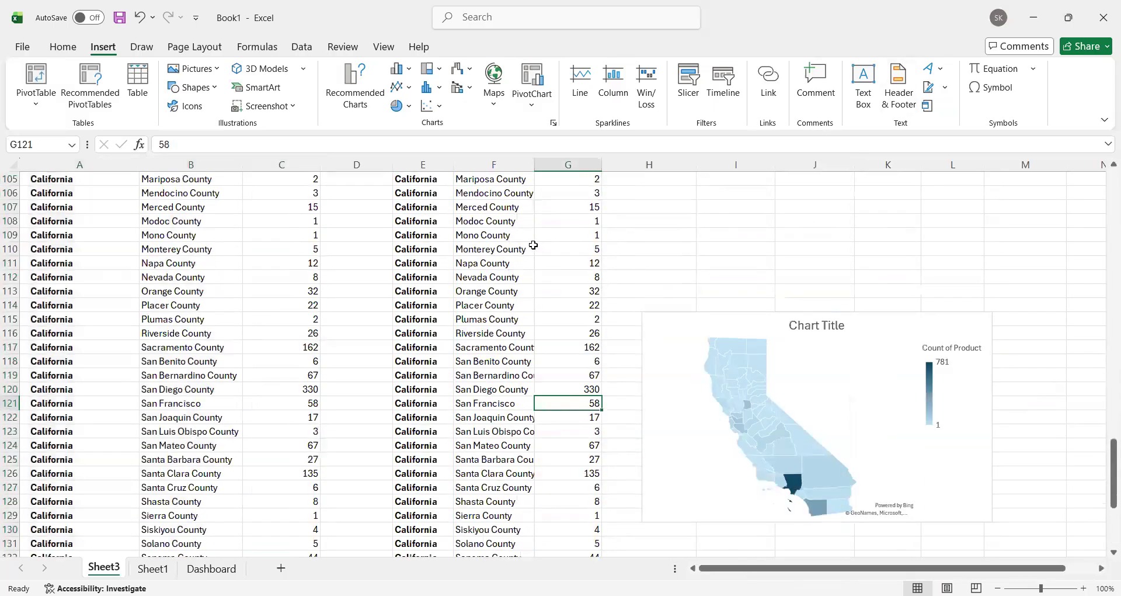
# Step: Copy the days-to-deliver PivotTable A59:B75 on Sheet3 and paste it at A155
pyautogui.scroll(16, 533, 246)
pyautogui.moveTo(94, 207); pyautogui.dragTo(233, 421)
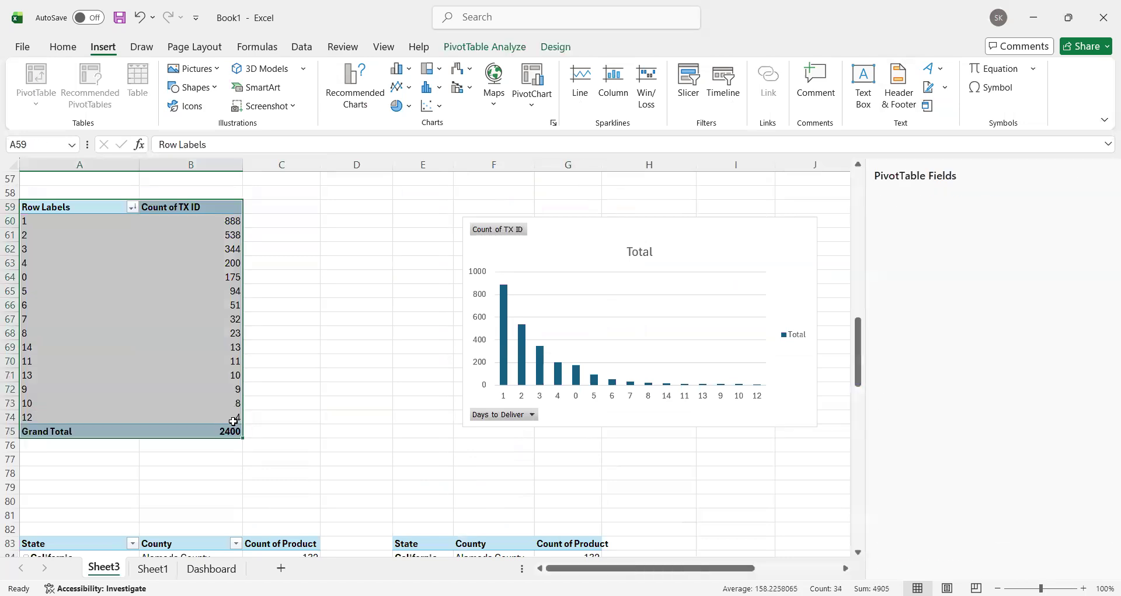
pyautogui.hotkey('ctrl', 'c')
pyautogui.scroll(-20, 234, 426)
pyautogui.scroll(-4, 234, 433)
pyautogui.click(96, 207)
pyautogui.hotkey('ctrl', 'v')
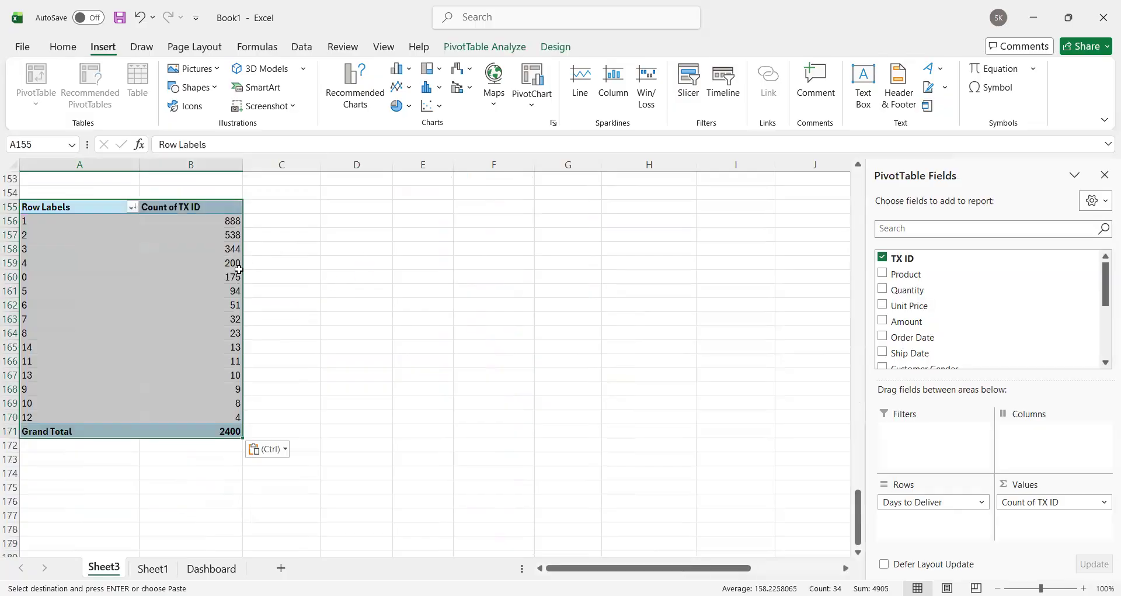
# Step: Replace the copied PivotTable's fields with Gender Value as rows and Sum of Quantity as values
pyautogui.moveTo(916, 479); pyautogui.dragTo(736, 444)
pyautogui.scroll(-3, 930, 320)
pyautogui.scroll(-1, 943, 337)
pyautogui.moveTo(947, 344); pyautogui.dragTo(965, 485)
pyautogui.moveTo(1031, 501); pyautogui.dragTo(862, 416)
pyautogui.scroll(8, 914, 310)
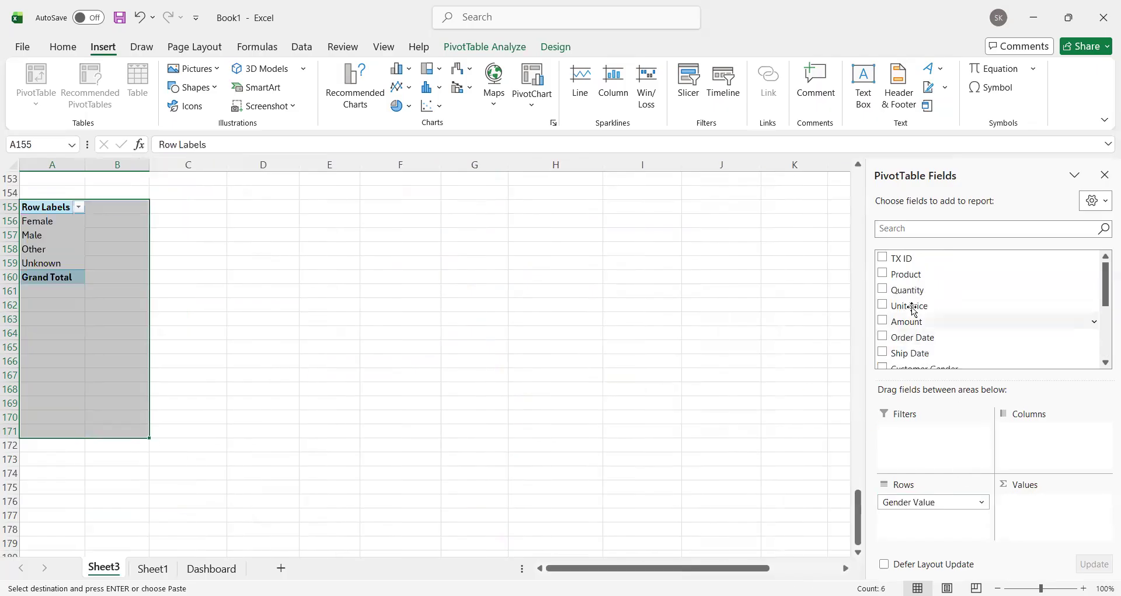
pyautogui.moveTo(910, 290); pyautogui.dragTo(999, 484)
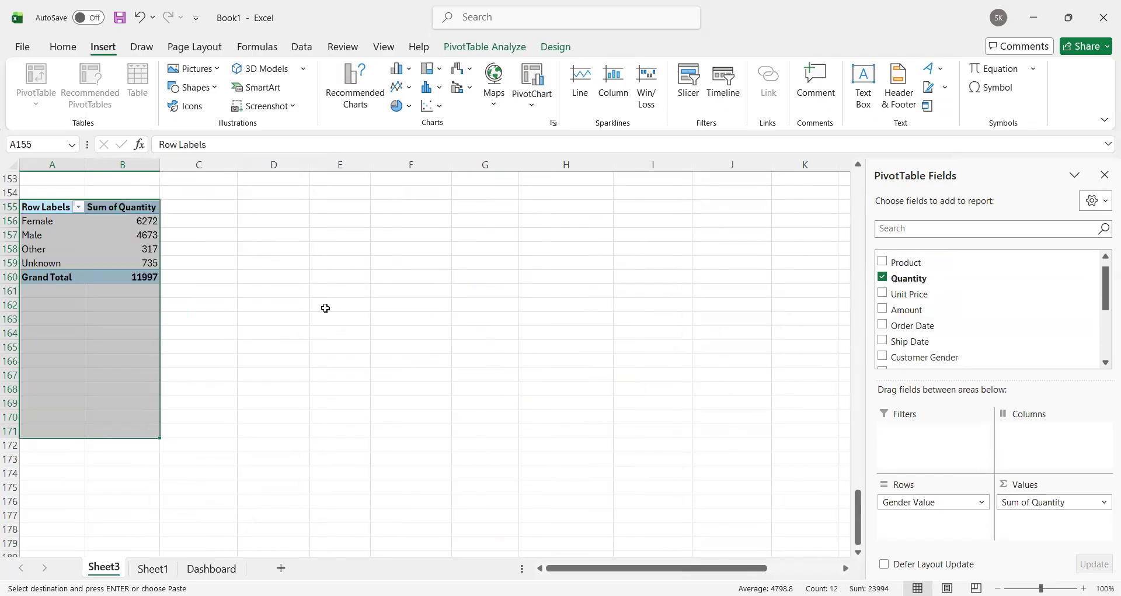
# Step: Insert a pie chart from the gender quantity PivotTable in A155:B160
pyautogui.moveTo(326, 313); pyautogui.dragTo(324, 308)
pyautogui.moveTo(29, 203); pyautogui.dragTo(113, 273)
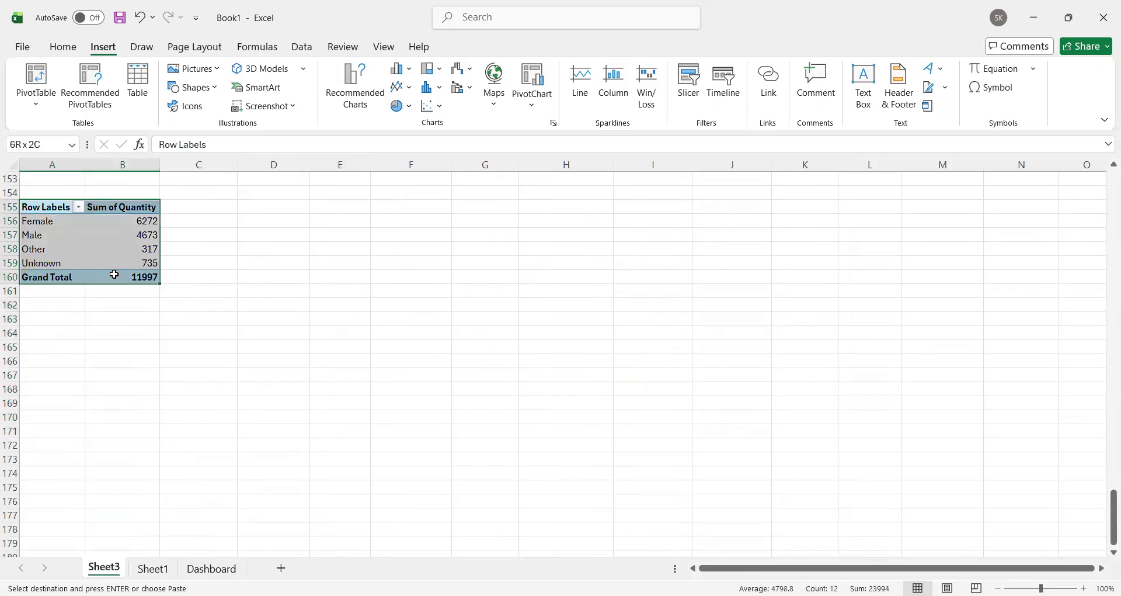
pyautogui.click(402, 106)
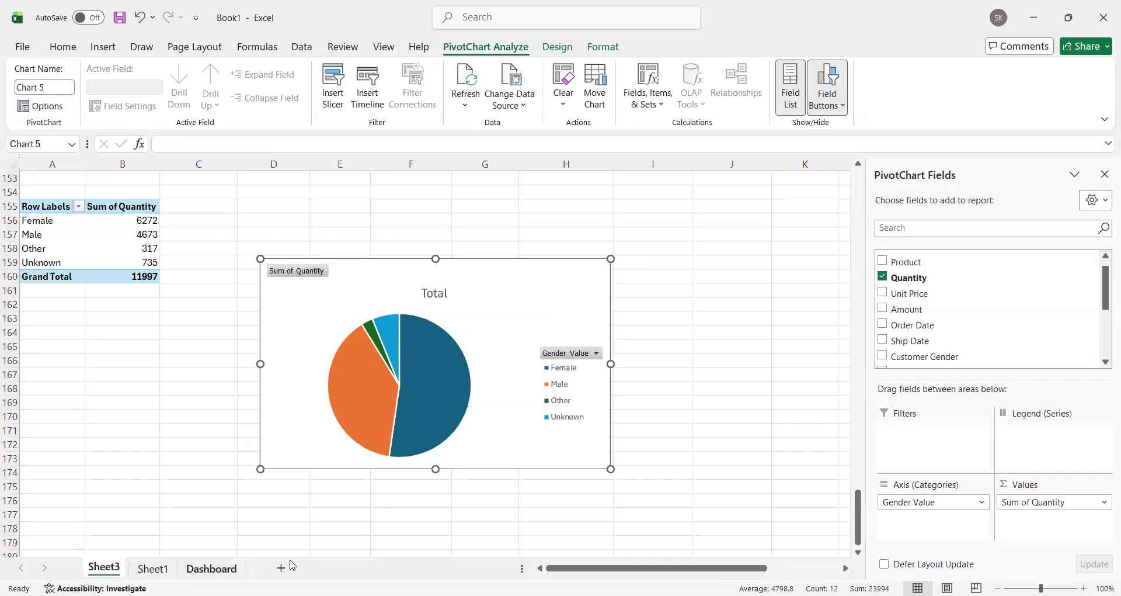
# Step: Copy the gender pie chart to the Dashboard sheet, place it below the product bar chart, and enlarge it to match that chart's width
pyautogui.click(212, 566)
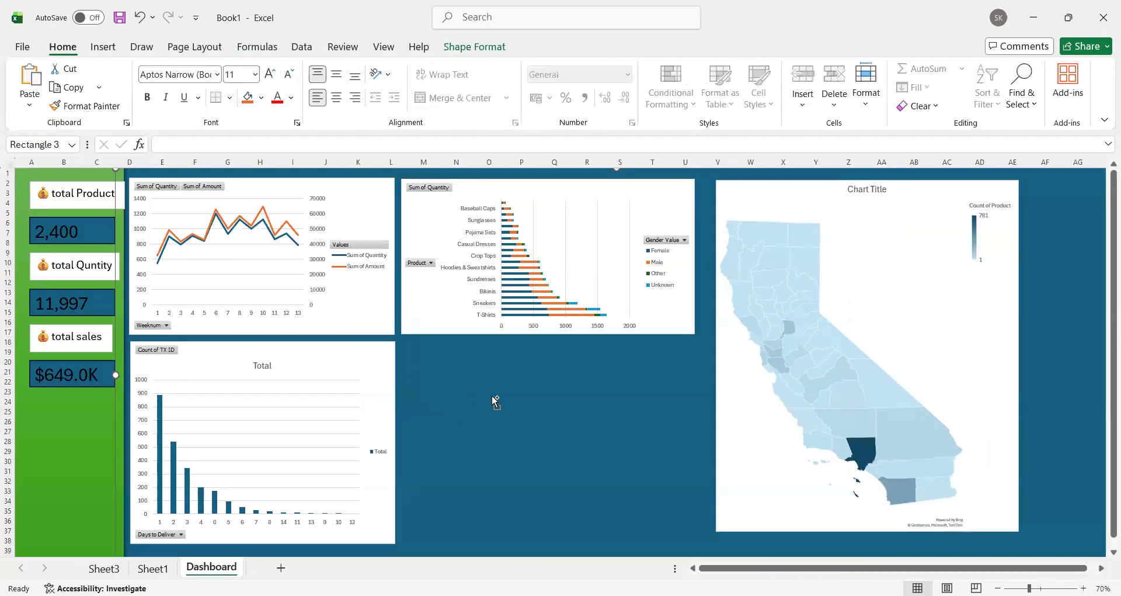
pyautogui.hotkey('ctrl', 'v')
pyautogui.moveTo(310, 201); pyautogui.dragTo(585, 376)
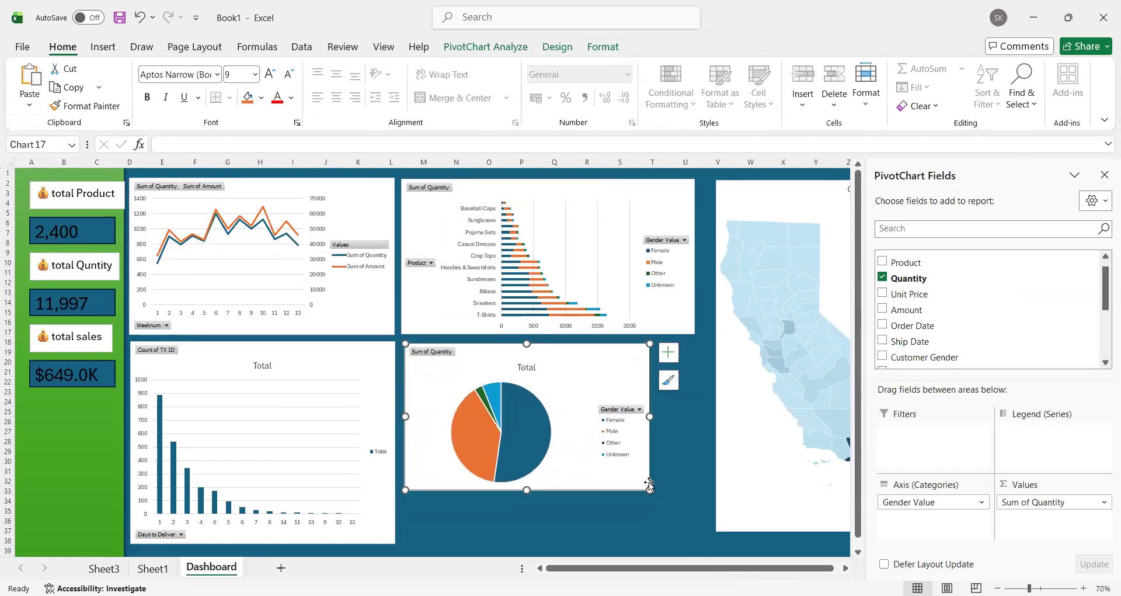
pyautogui.moveTo(650, 484); pyautogui.dragTo(697, 482)
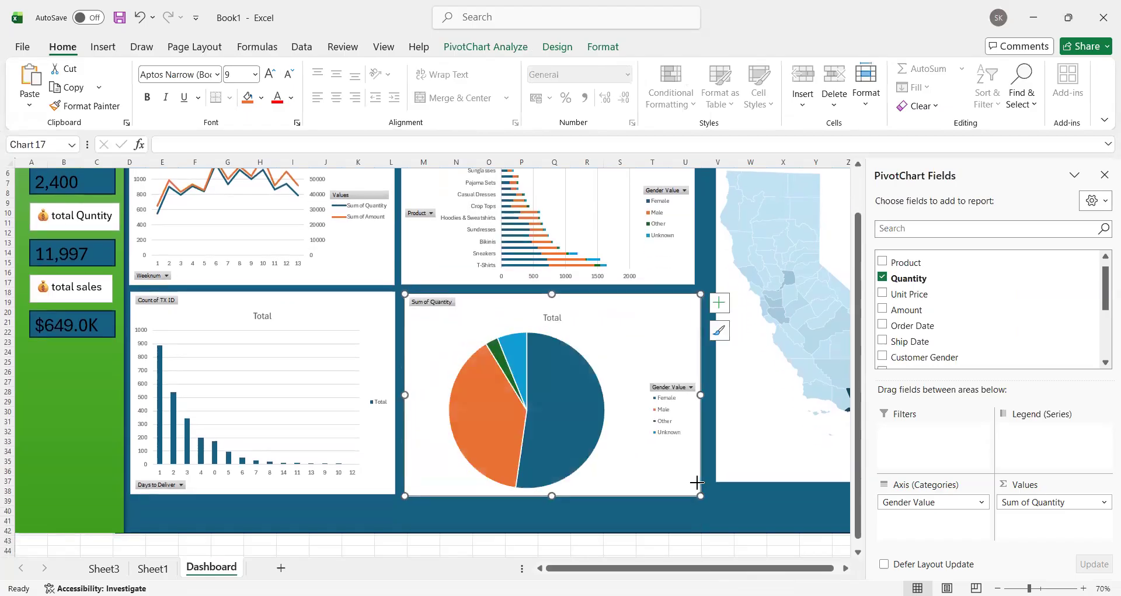